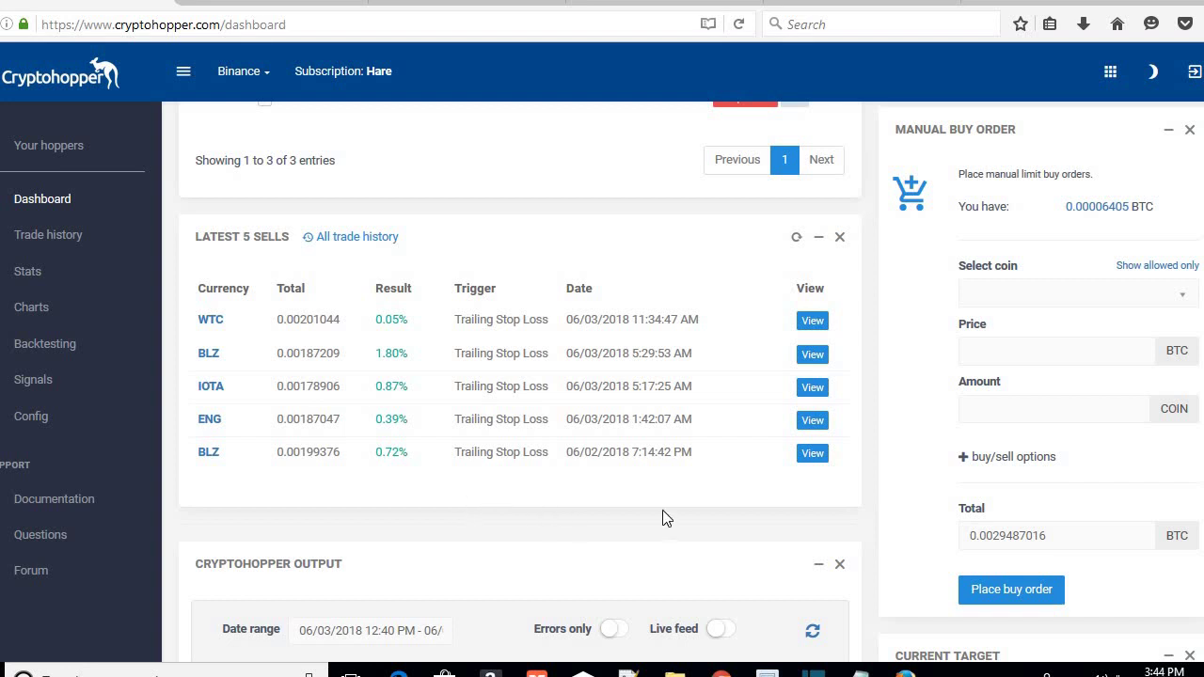
Examine the results of the latest sells and the current open positions on the dashboard.
{"action": "scroll", "coordinate": [719, 497], "scroll_direction": "up", "scroll_amount": 2}
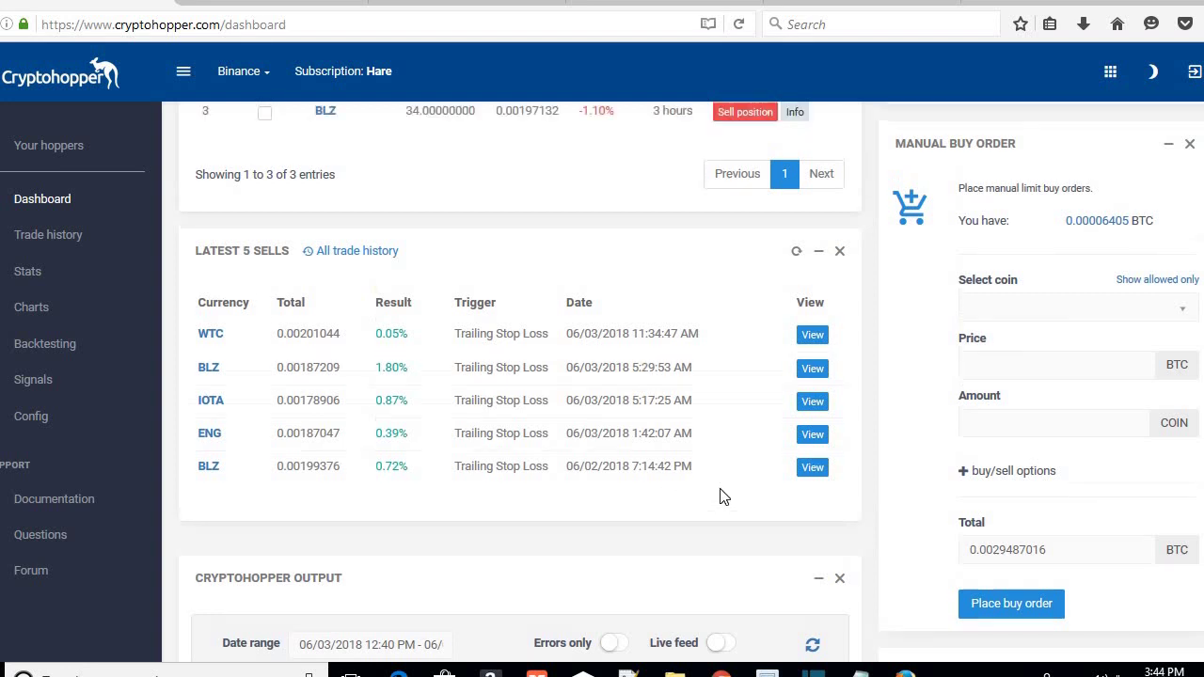
{"action": "scroll", "coordinate": [564, 376], "scroll_direction": "up", "scroll_amount": 3}
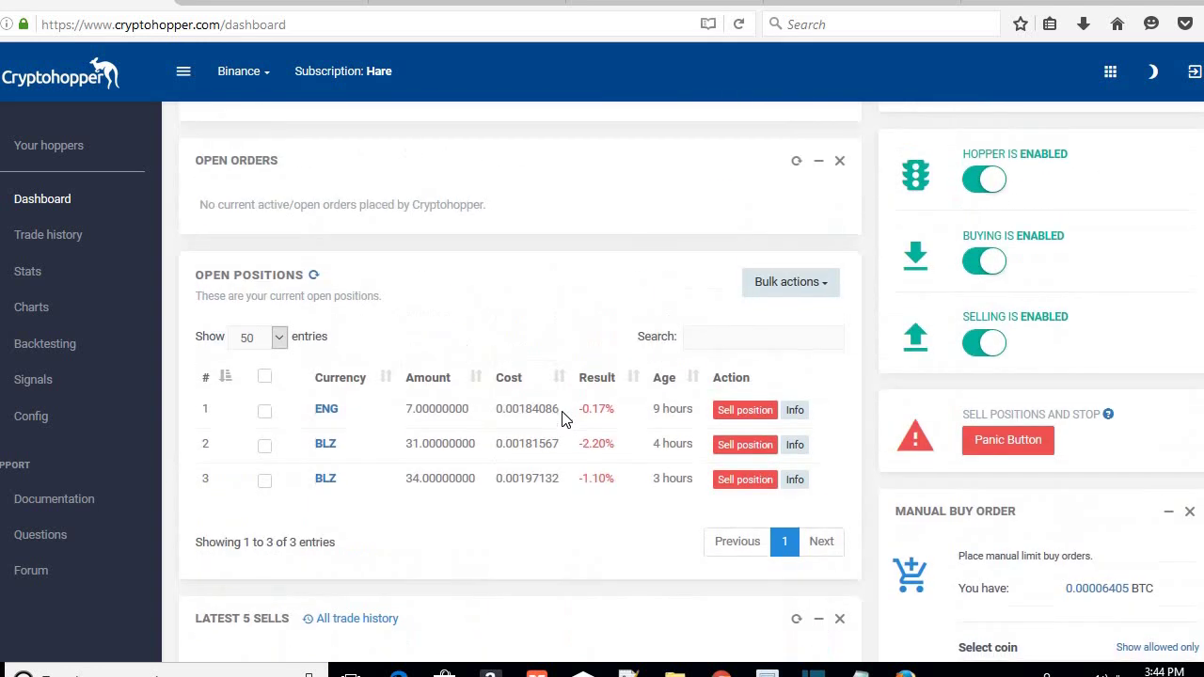
{"action": "scroll", "coordinate": [368, 322], "scroll_direction": "down", "scroll_amount": 4}
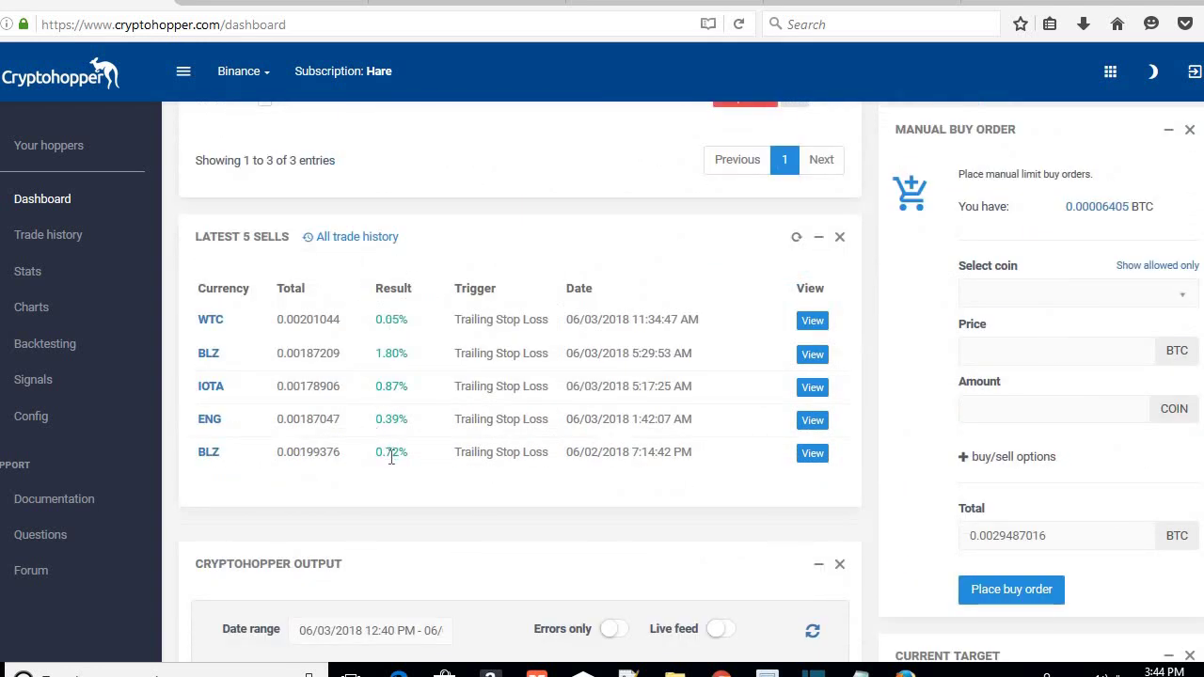
{"action": "scroll", "coordinate": [530, 446], "scroll_direction": "up", "scroll_amount": 4}
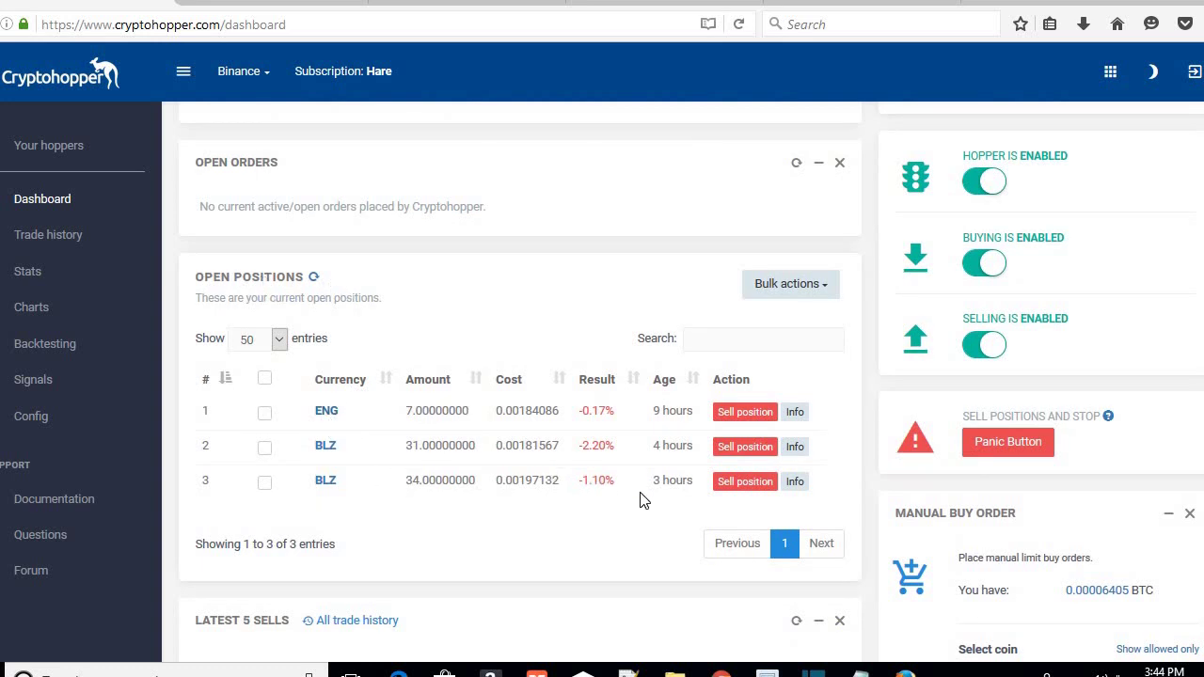
{"action": "scroll", "coordinate": [649, 480], "scroll_direction": "up", "scroll_amount": 3}
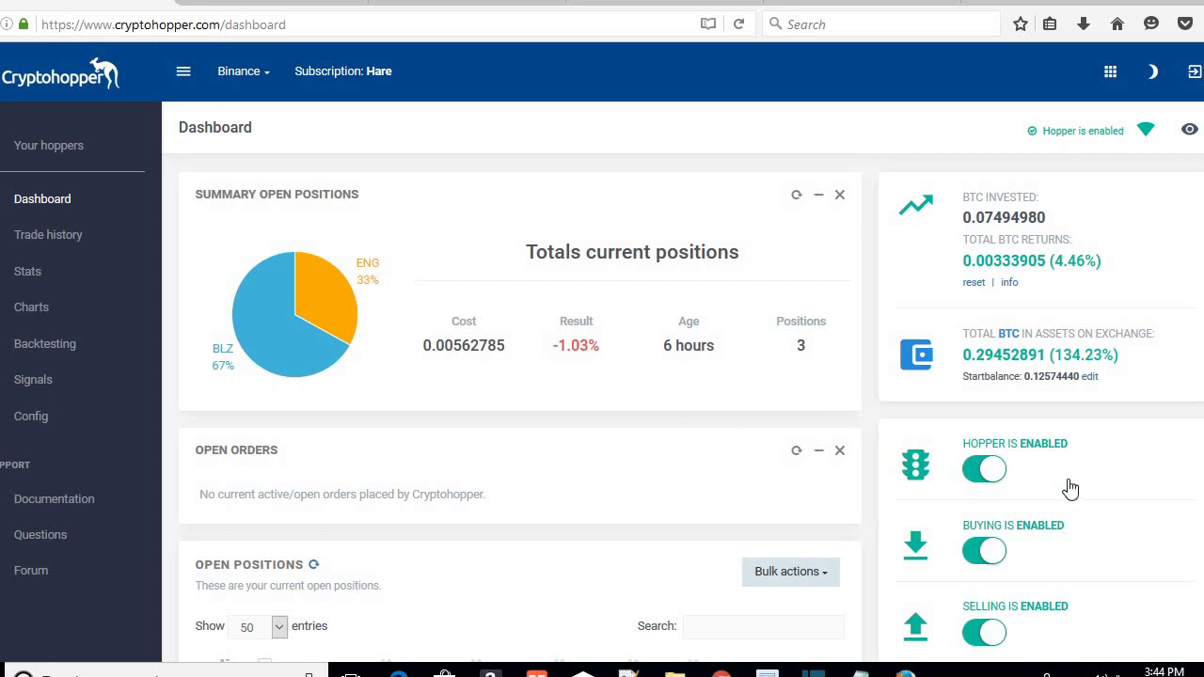
Highlight the total BTC returns, the percentage gain of assets on the exchange, and the start balance in the dashboard summary.
{"action": "left_click_drag", "start_coordinate": [1042, 261], "coordinate": [1119, 260]}
{"action": "left_click", "coordinate": [1126, 247]}
{"action": "left_click_drag", "start_coordinate": [1119, 364], "coordinate": [1063, 358]}
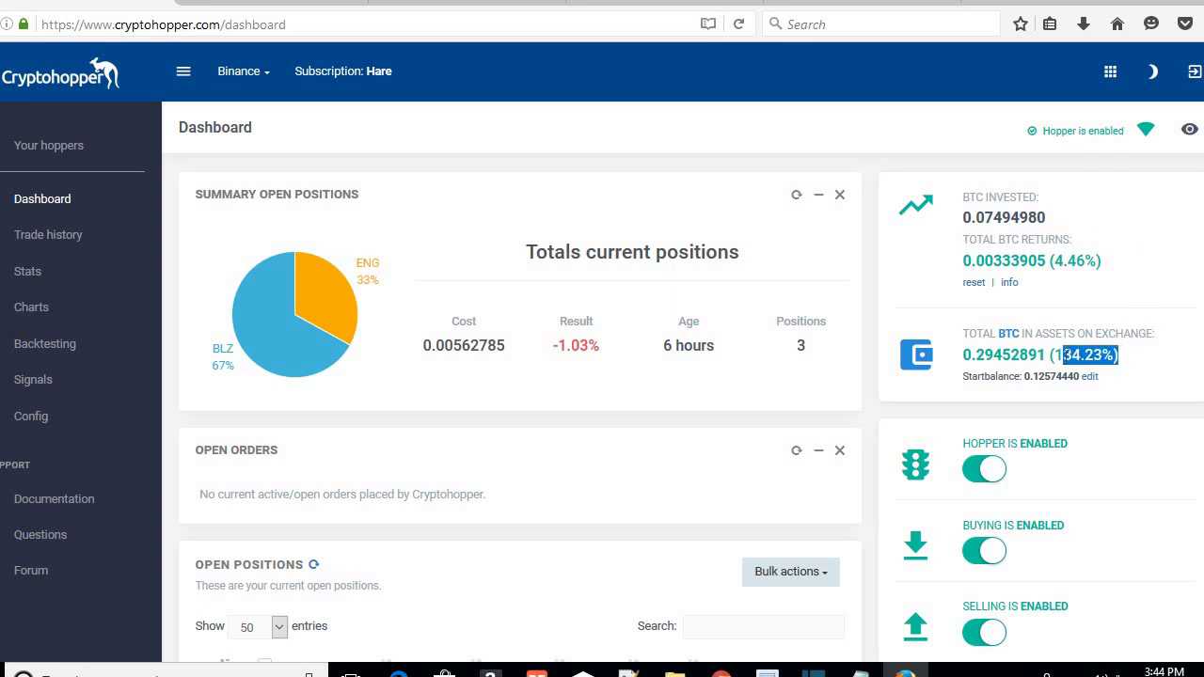
{"action": "left_click", "coordinate": [1130, 382]}
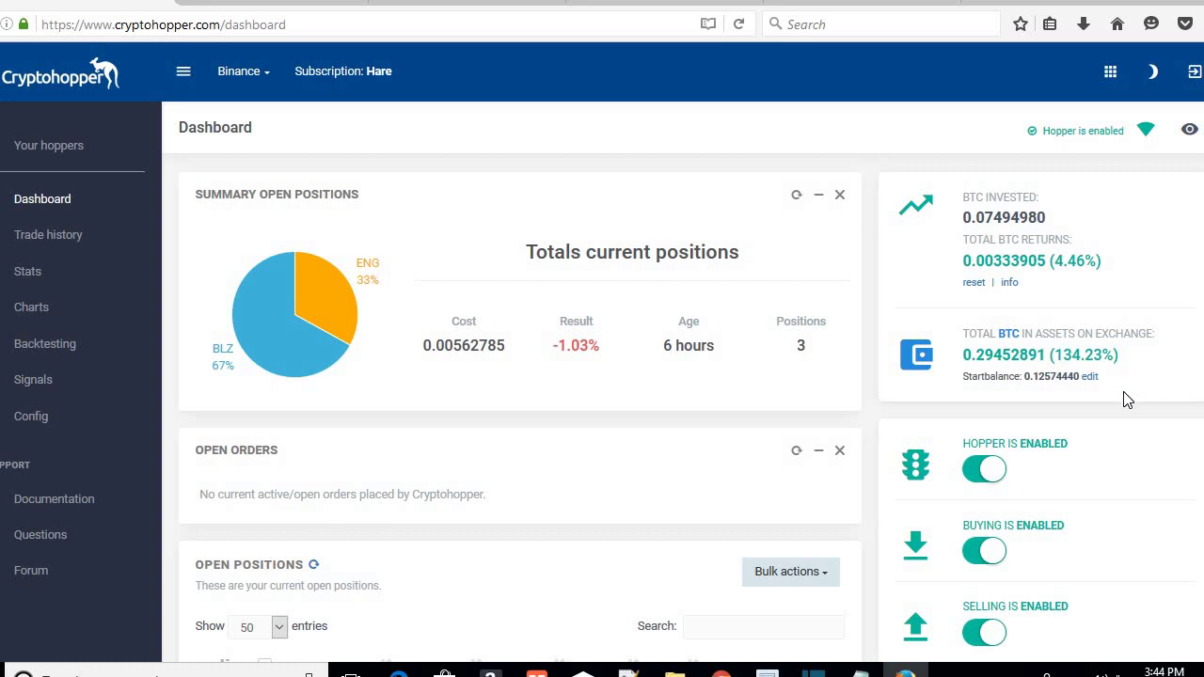
{"action": "left_click_drag", "start_coordinate": [965, 377], "coordinate": [1129, 376]}
{"action": "left_click", "coordinate": [1132, 375]}
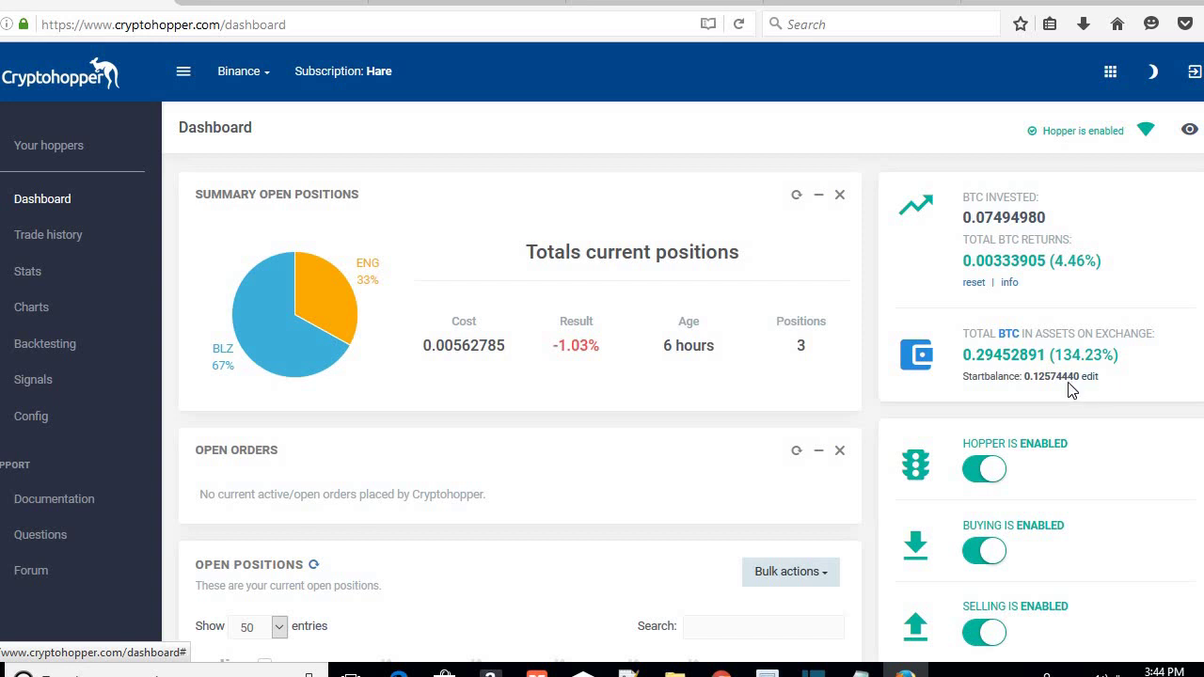
Open the start balance for editing and cancel it, and highlight the total BTC returns figure again.
{"action": "left_click", "coordinate": [1087, 378]}
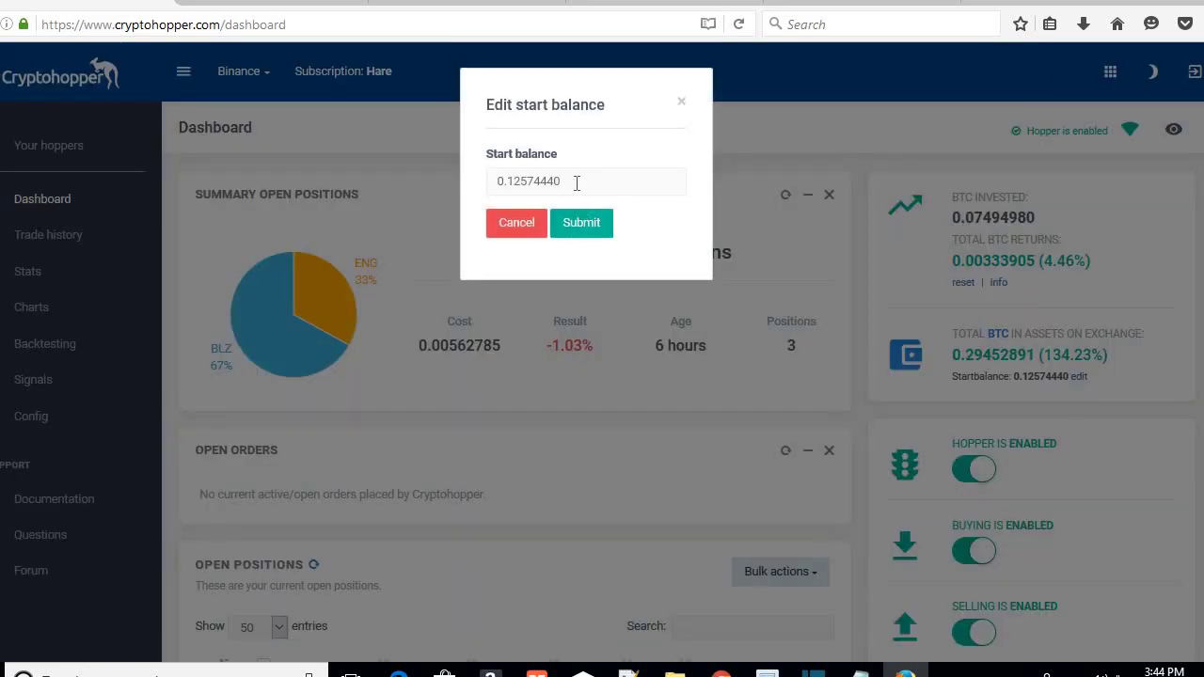
{"action": "left_click", "coordinate": [520, 229]}
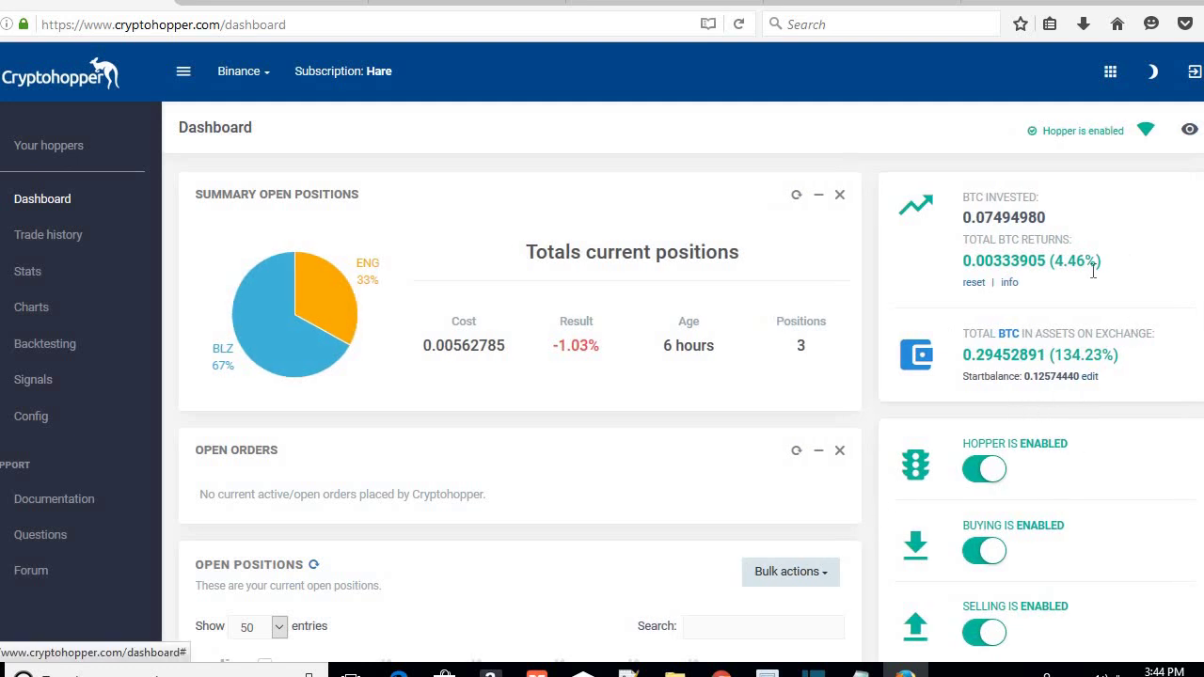
{"action": "left_click_drag", "start_coordinate": [1117, 264], "coordinate": [995, 264]}
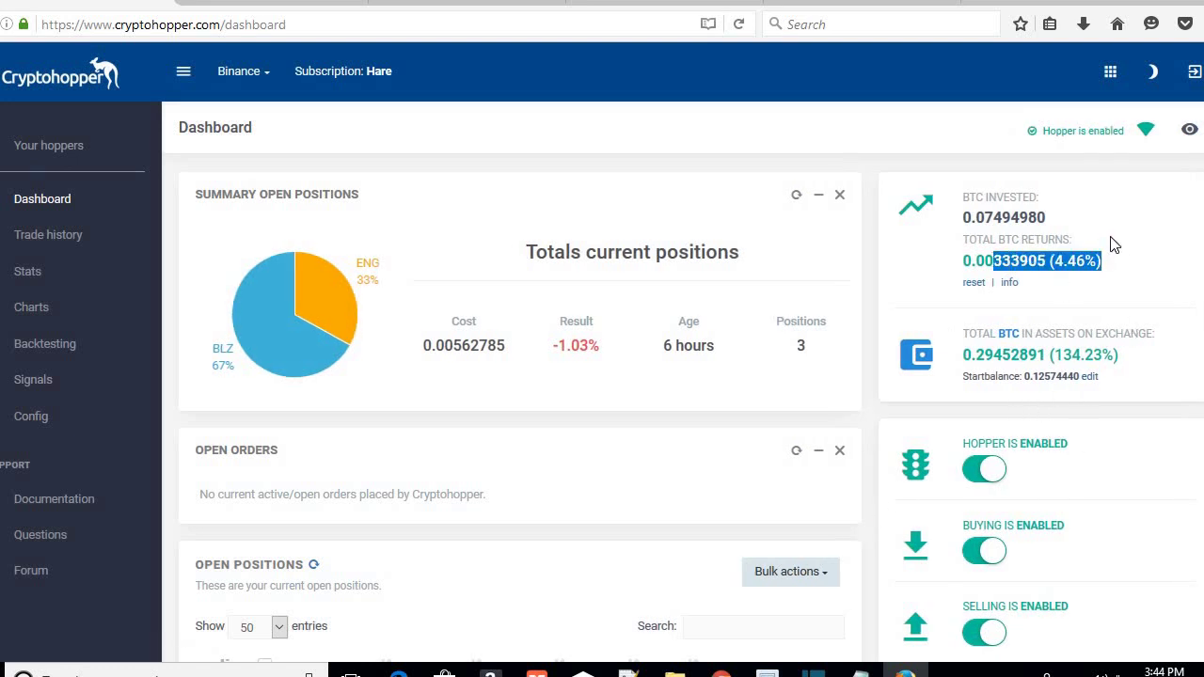
{"action": "left_click", "coordinate": [1113, 244]}
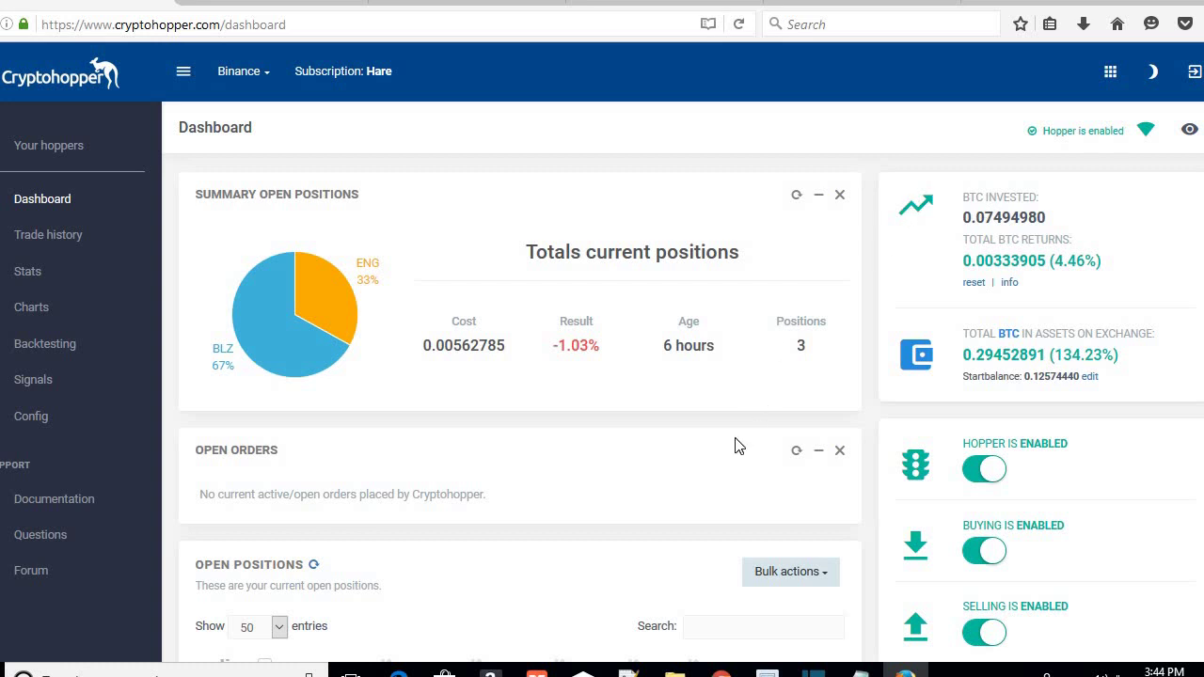
Open the full trade history from the dashboard's Latest 5 Sells section.
{"action": "scroll", "coordinate": [739, 454], "scroll_direction": "down", "scroll_amount": 1}
{"action": "scroll", "coordinate": [730, 442], "scroll_direction": "down", "scroll_amount": 3}
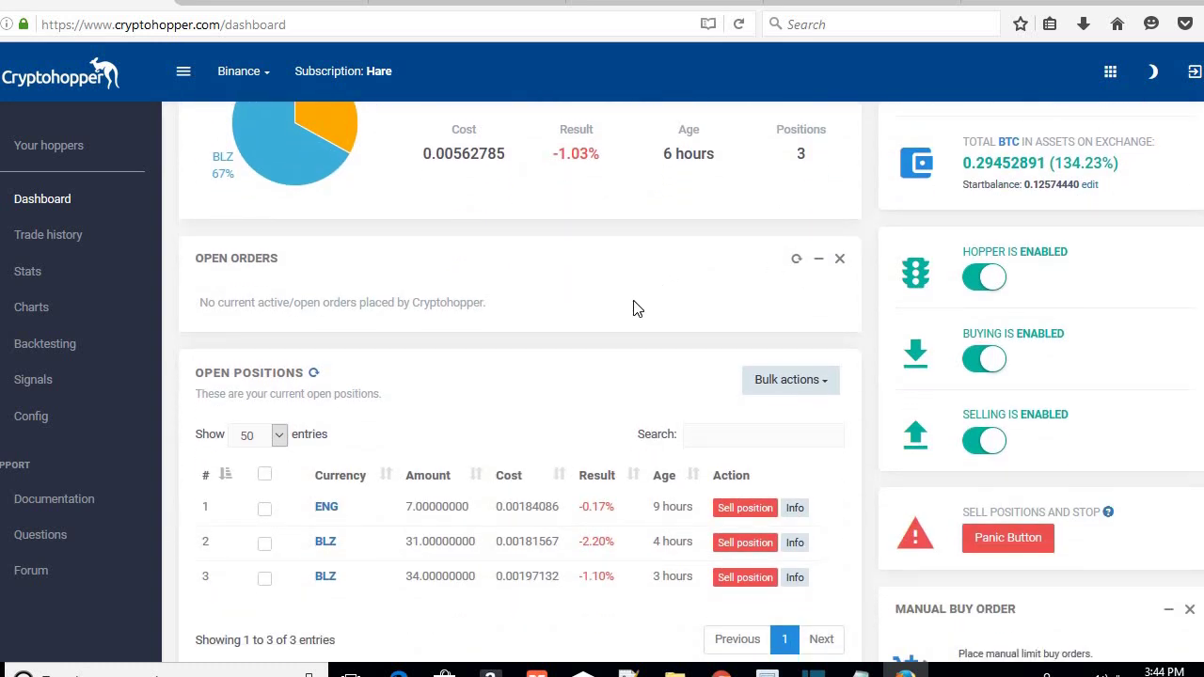
{"action": "scroll", "coordinate": [657, 271], "scroll_direction": "down", "scroll_amount": 1}
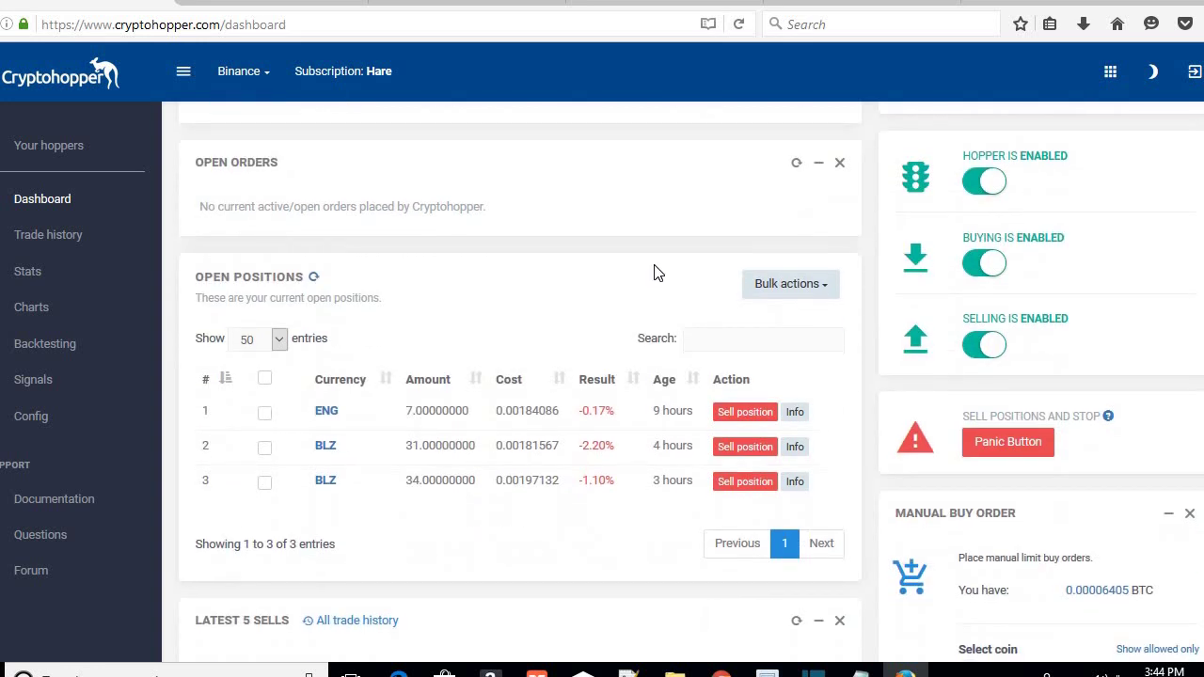
{"action": "scroll", "coordinate": [657, 271], "scroll_direction": "down", "scroll_amount": 3}
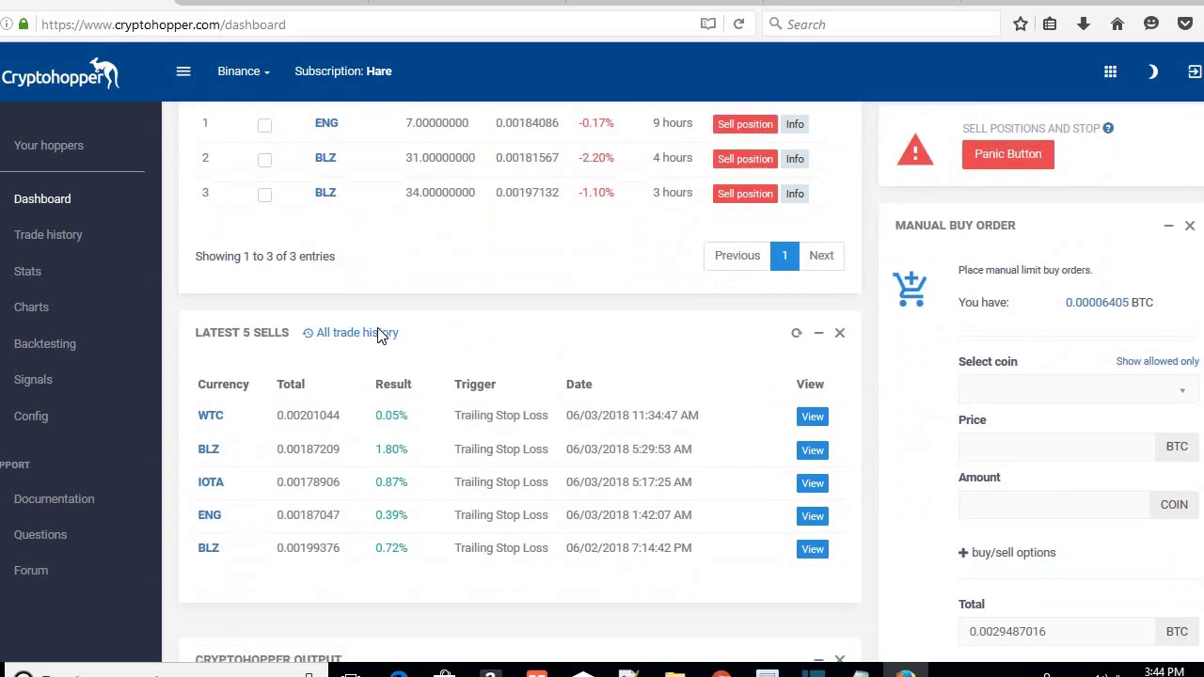
{"action": "left_click", "coordinate": [372, 335]}
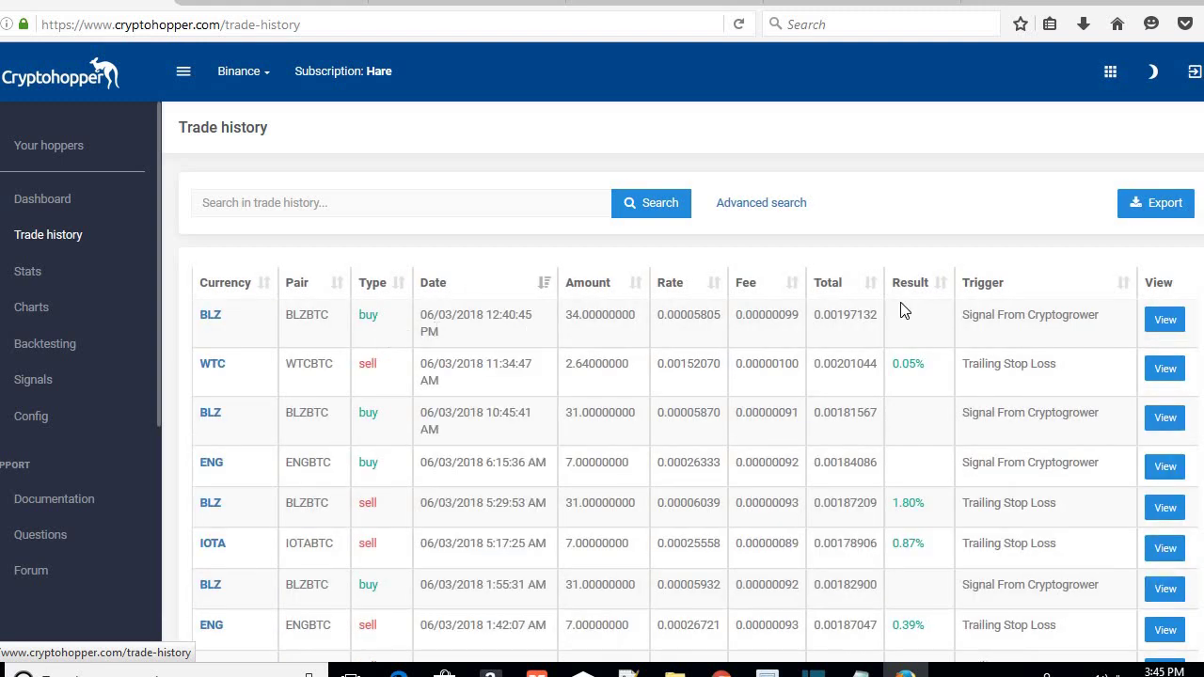
Examine the results and triggers of past trades in the history, back to the BLZ stop loss sale of 05/29/2018.
{"action": "scroll", "coordinate": [901, 331], "scroll_direction": "down", "scroll_amount": 2}
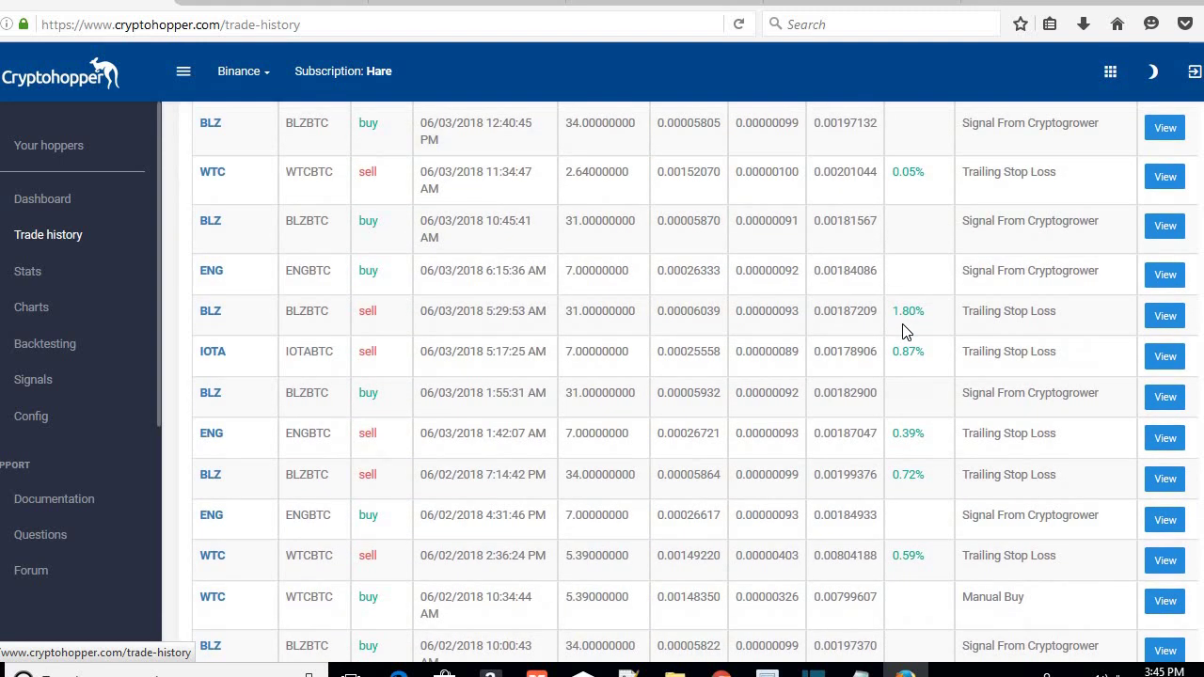
{"action": "scroll", "coordinate": [901, 331], "scroll_direction": "down", "scroll_amount": 1}
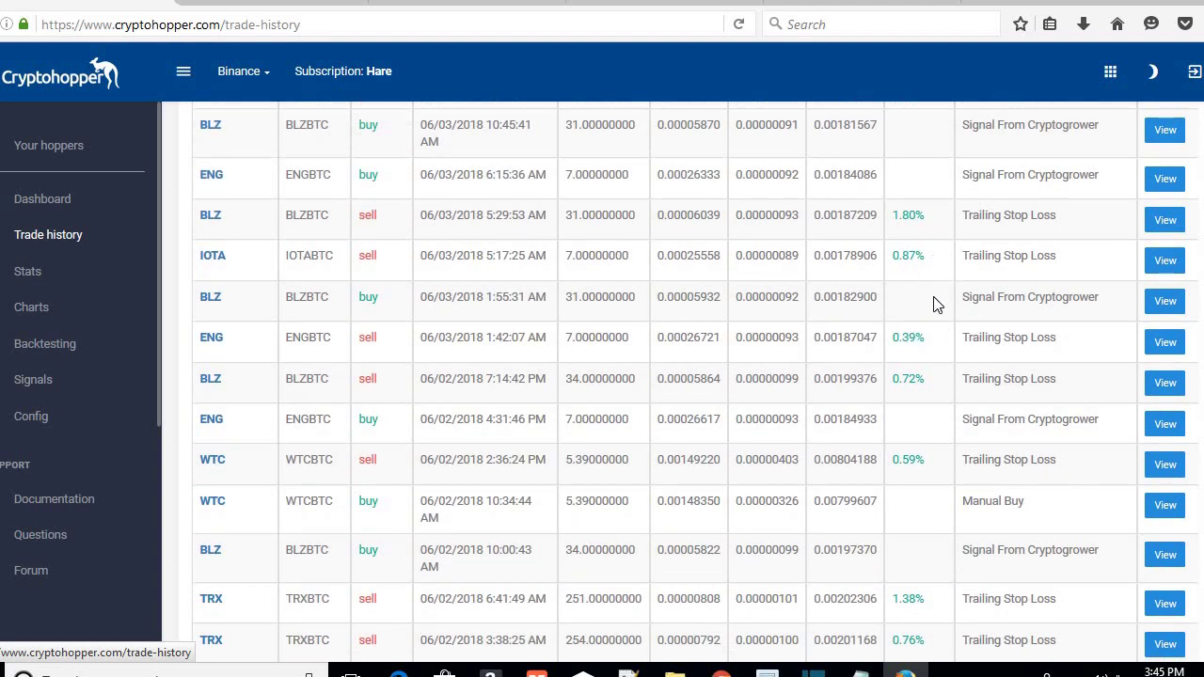
{"action": "scroll", "coordinate": [943, 339], "scroll_direction": "down", "scroll_amount": 1}
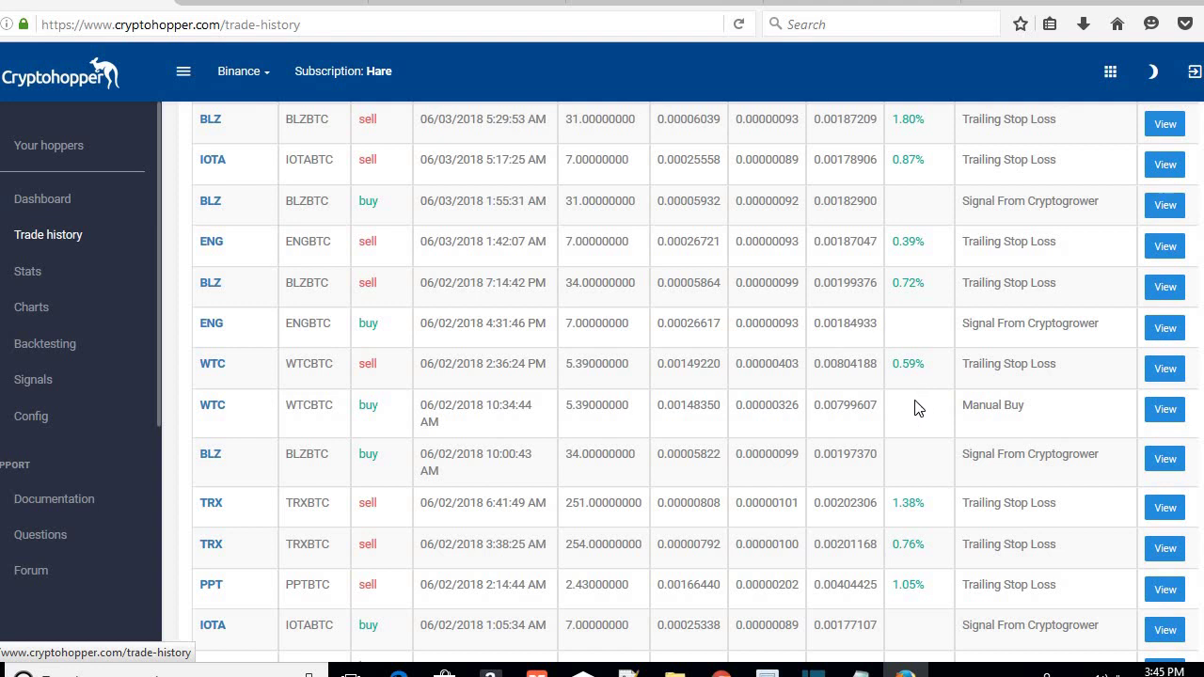
{"action": "scroll", "coordinate": [917, 407], "scroll_direction": "down", "scroll_amount": 2}
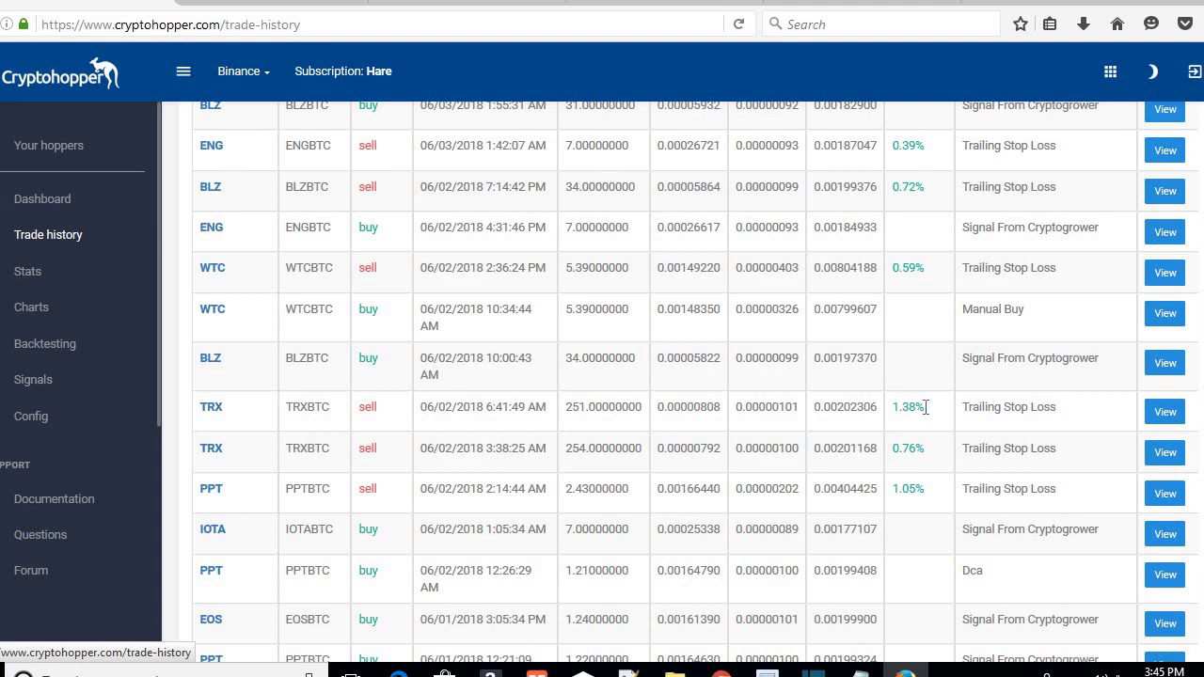
{"action": "scroll", "coordinate": [926, 406], "scroll_direction": "down", "scroll_amount": 5}
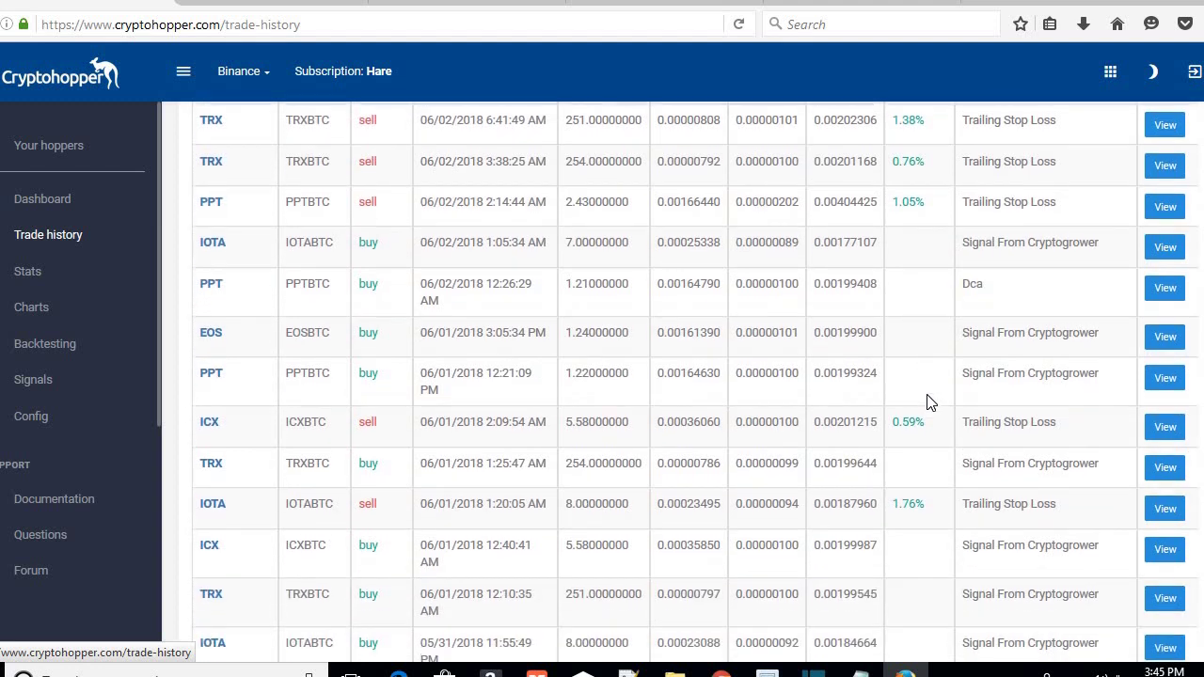
{"action": "scroll", "coordinate": [926, 403], "scroll_direction": "down", "scroll_amount": 5}
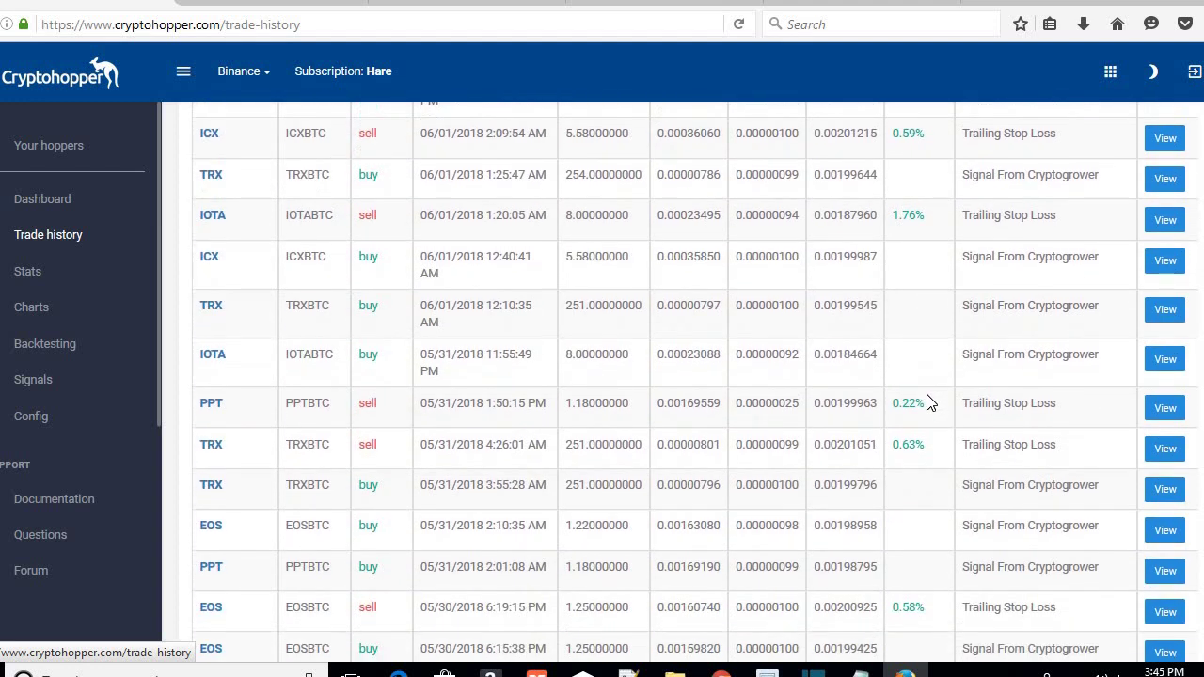
{"action": "scroll", "coordinate": [925, 402], "scroll_direction": "down", "scroll_amount": 6}
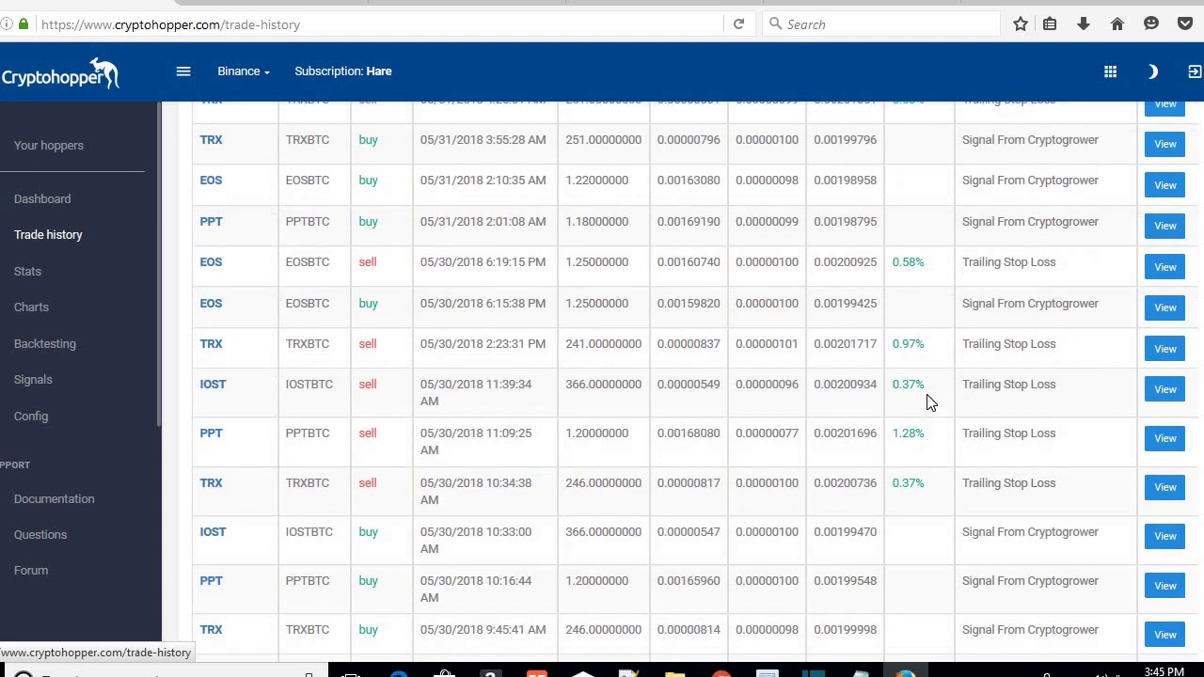
{"action": "scroll", "coordinate": [926, 402], "scroll_direction": "down", "scroll_amount": 9}
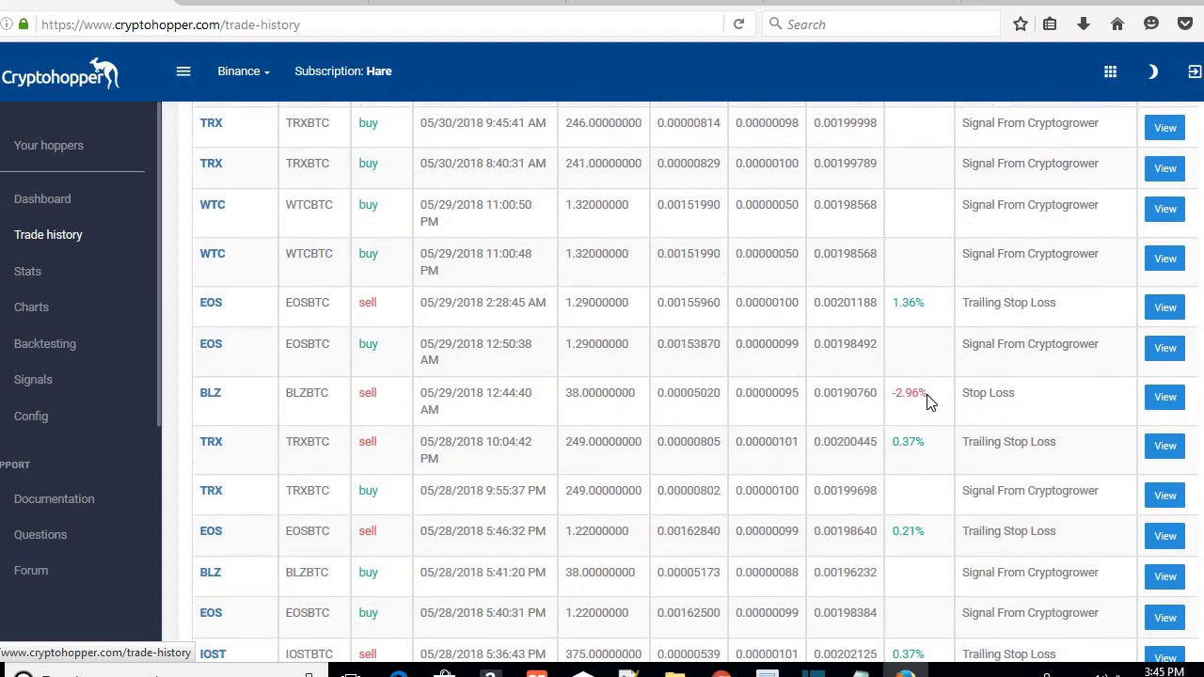
{"action": "scroll", "coordinate": [926, 402], "scroll_direction": "down", "scroll_amount": 2}
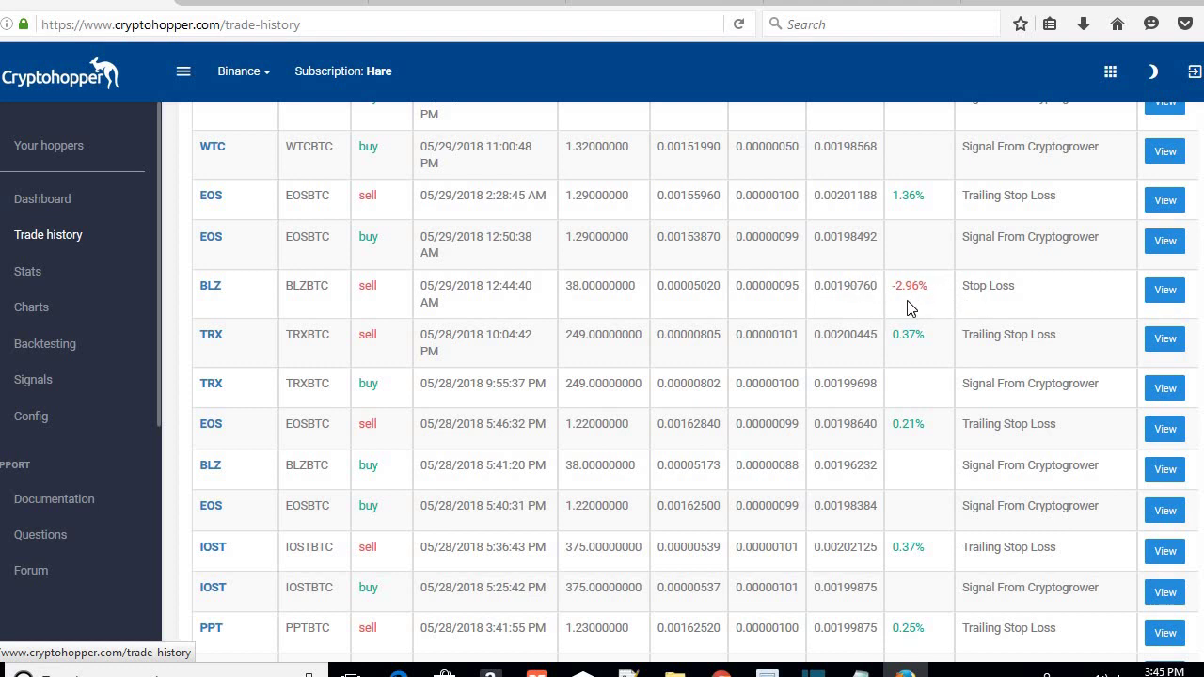
{"action": "scroll", "coordinate": [945, 312], "scroll_direction": "up", "scroll_amount": 1}
{"action": "scroll", "coordinate": [946, 313], "scroll_direction": "up", "scroll_amount": 1}
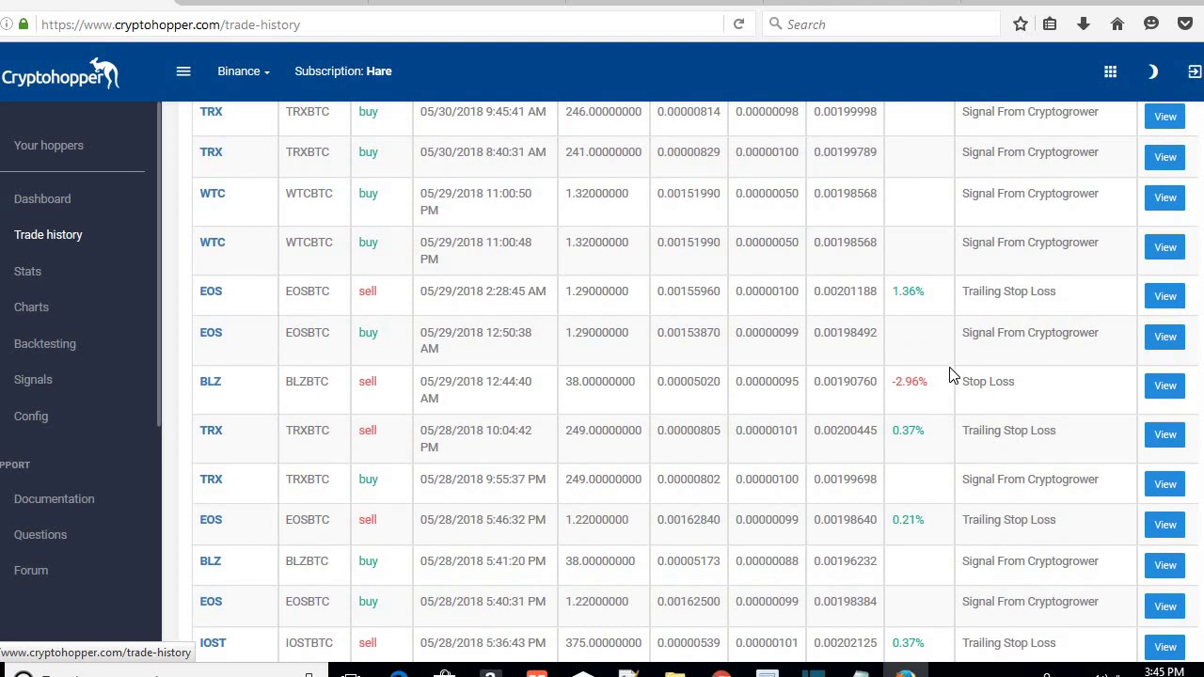
Sort the trade history by result from highest to lowest and review the most profitable sells.
{"action": "scroll", "coordinate": [950, 374], "scroll_direction": "up", "scroll_amount": 20}
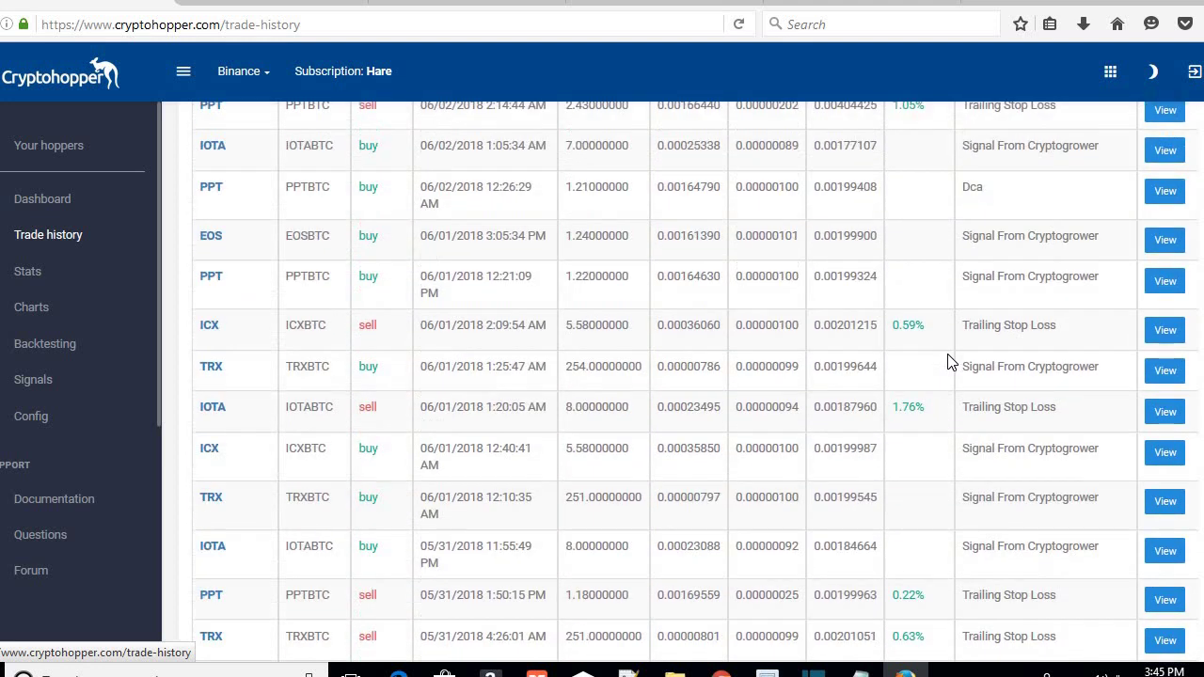
{"action": "scroll", "coordinate": [948, 363], "scroll_direction": "up", "scroll_amount": 15}
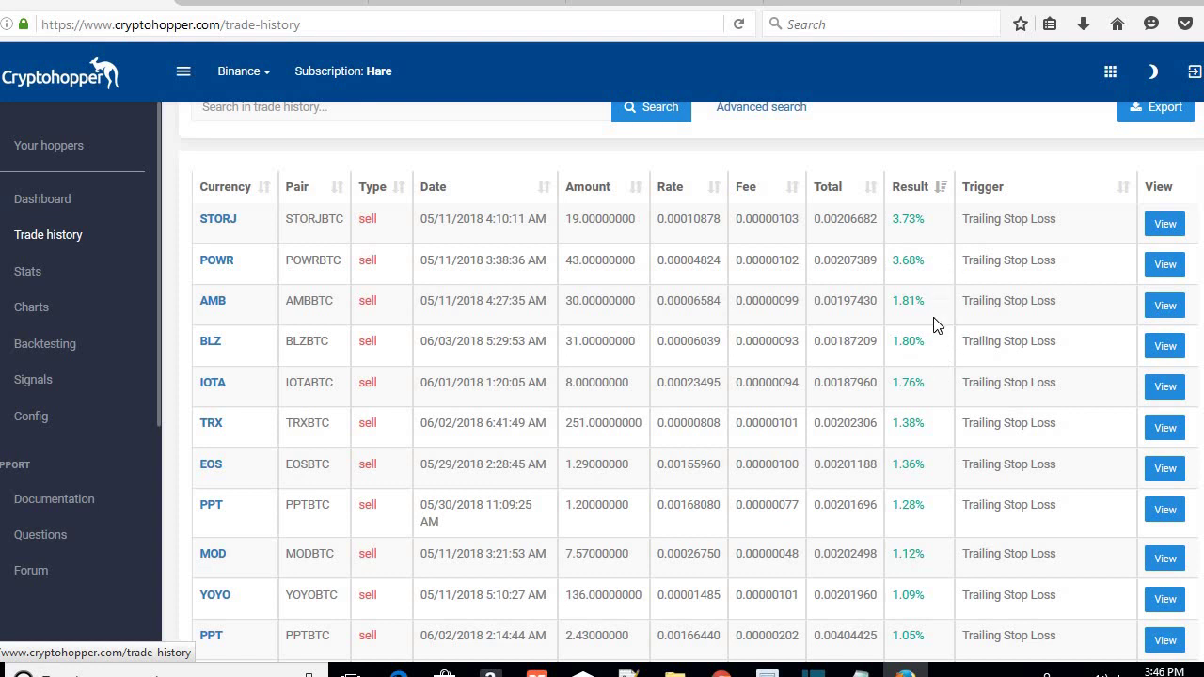
{"action": "scroll", "coordinate": [938, 423], "scroll_direction": "down", "scroll_amount": 3}
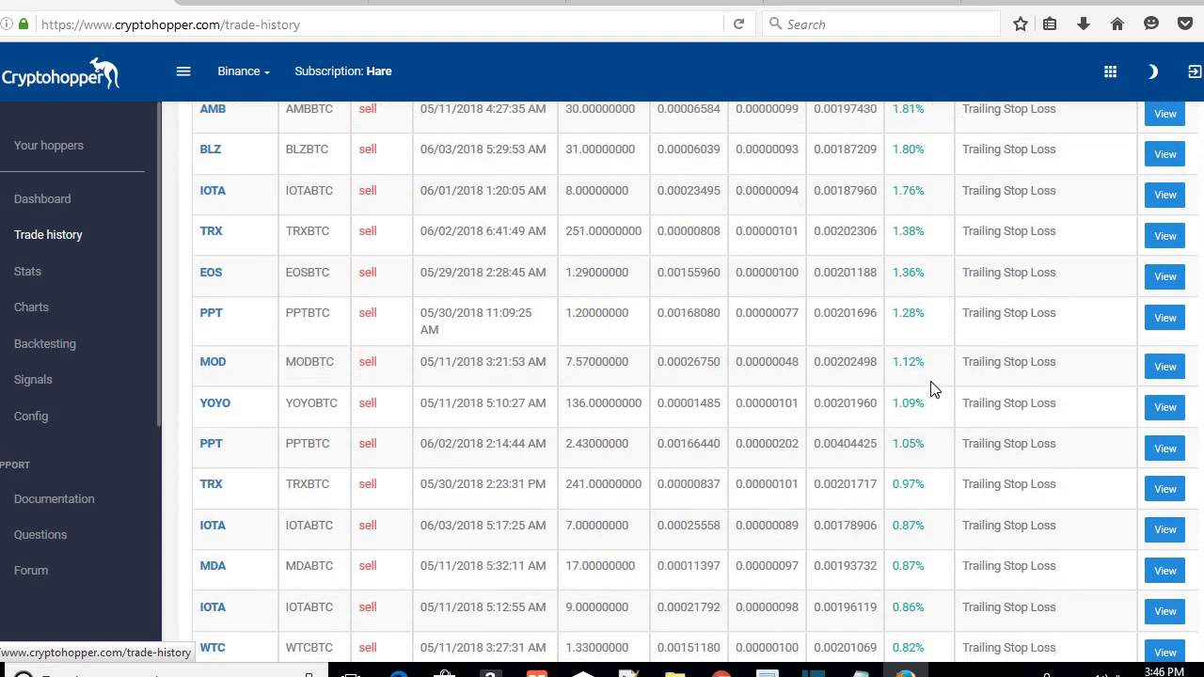
{"action": "scroll", "coordinate": [931, 368], "scroll_direction": "up", "scroll_amount": 2}
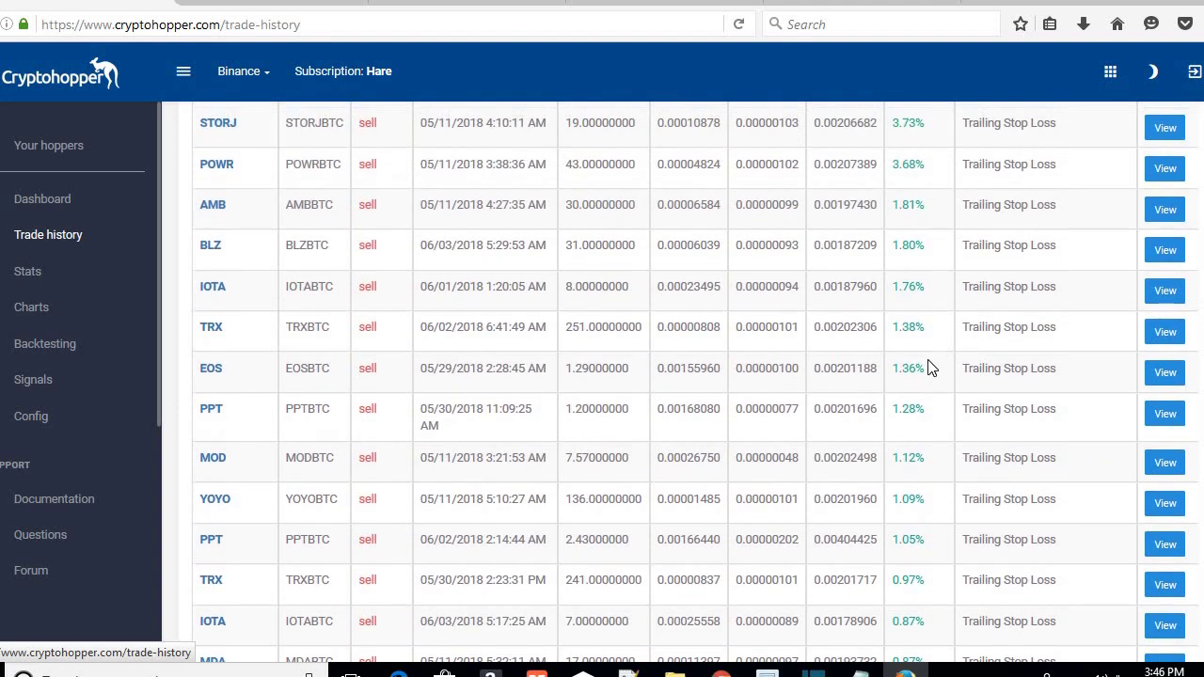
{"action": "scroll", "coordinate": [921, 365], "scroll_direction": "up", "scroll_amount": 2}
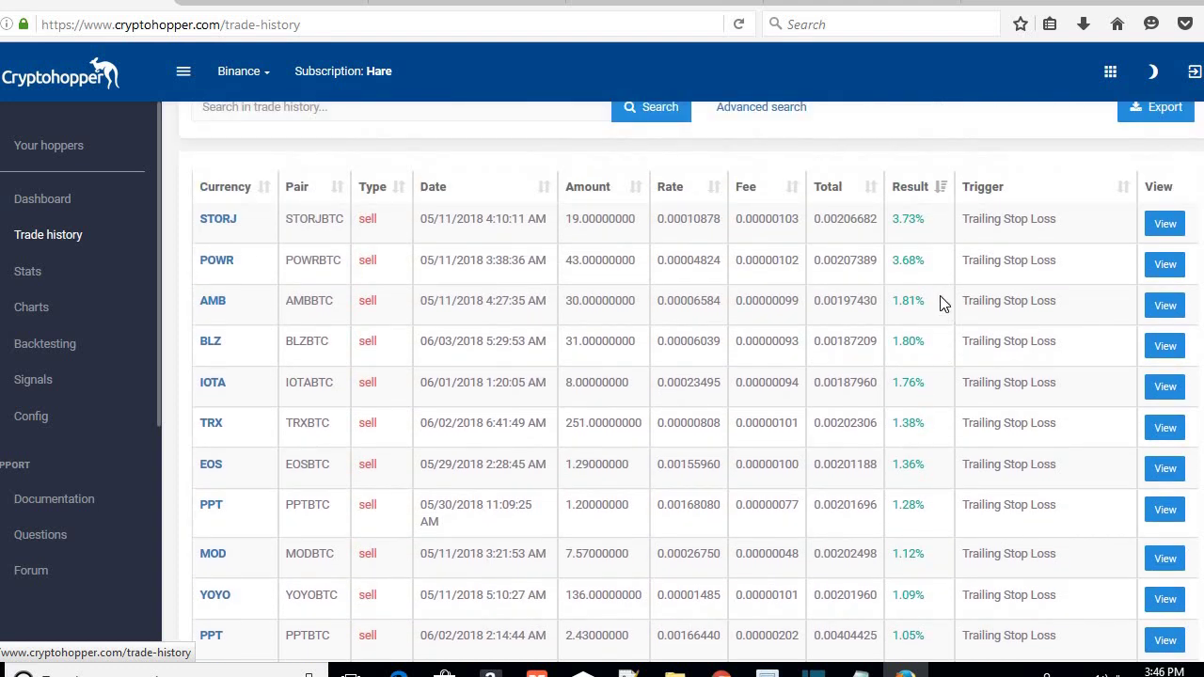
{"action": "scroll", "coordinate": [740, 471], "scroll_direction": "down", "scroll_amount": 2}
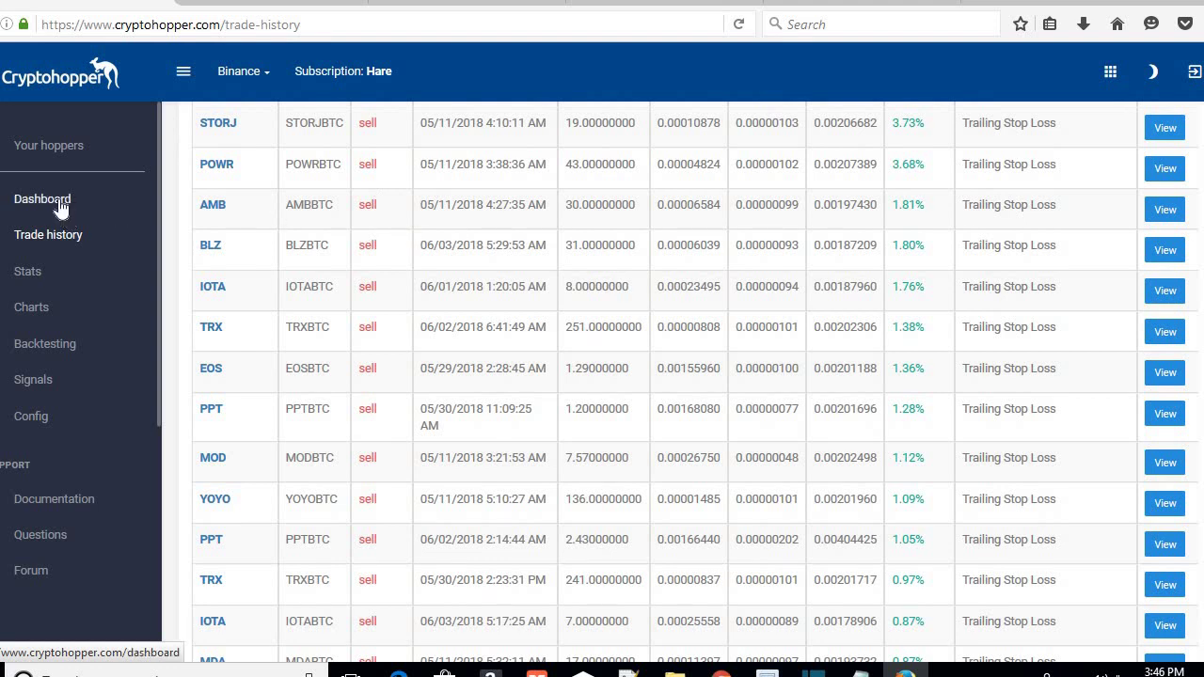
Return to the dashboard and review the open positions and latest sells.
{"action": "left_click", "coordinate": [60, 206]}
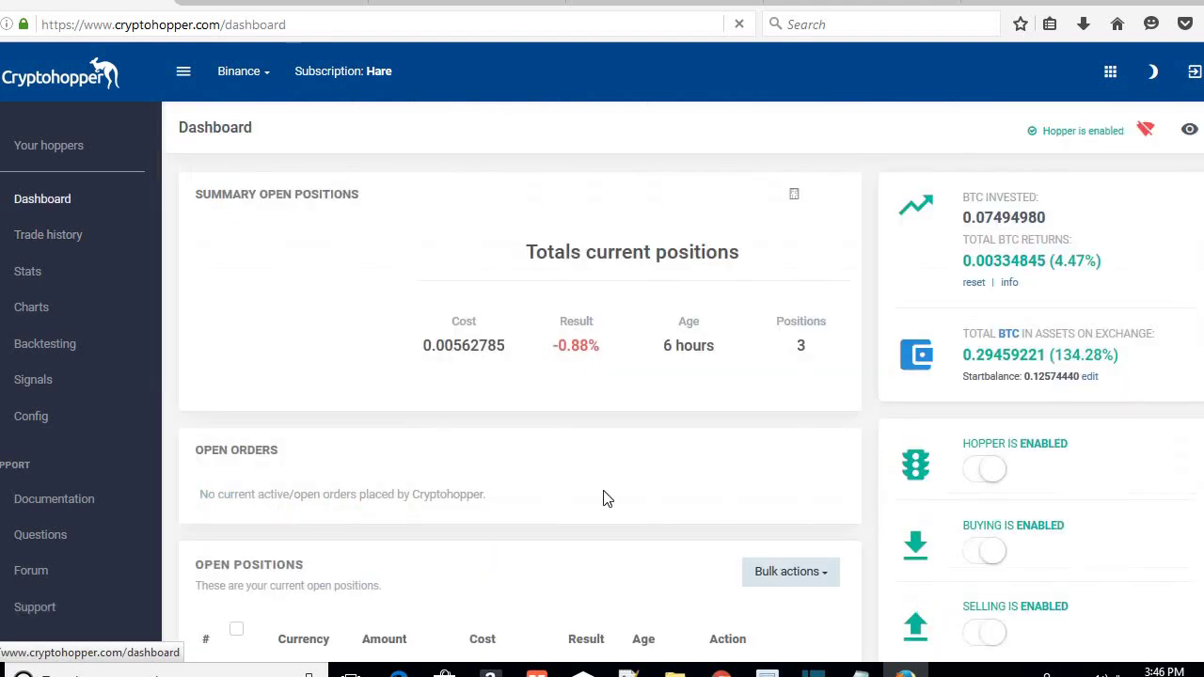
{"action": "scroll", "coordinate": [607, 494], "scroll_direction": "down", "scroll_amount": 5}
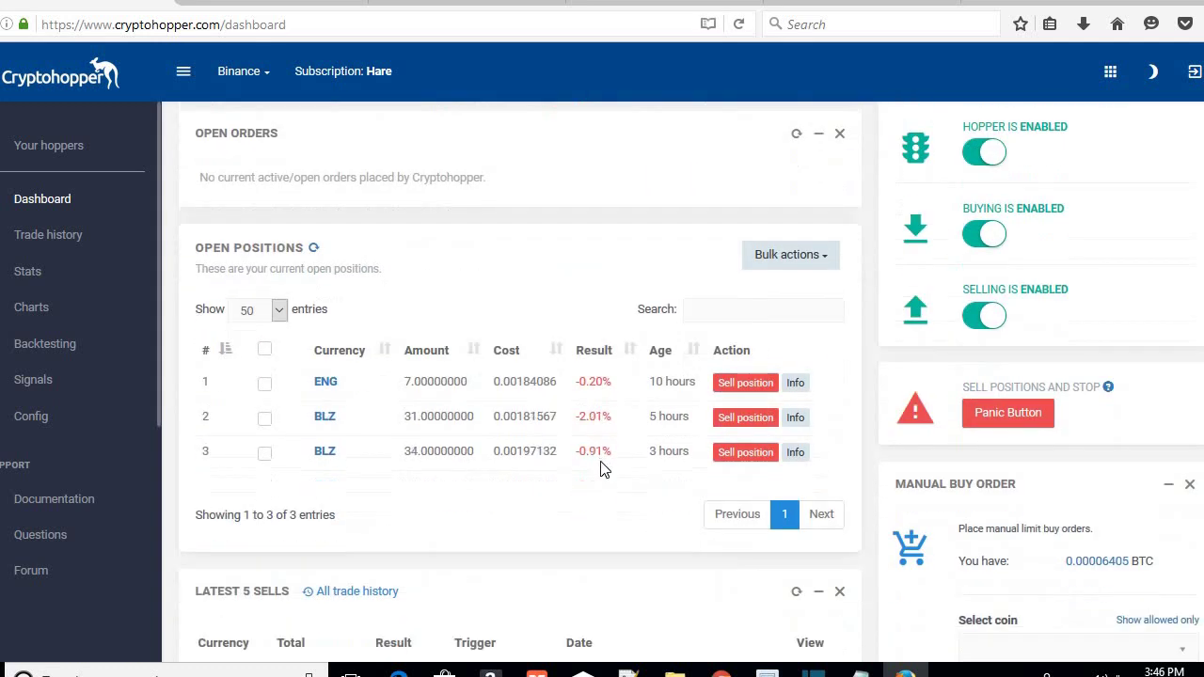
{"action": "scroll", "coordinate": [603, 471], "scroll_direction": "down", "scroll_amount": 4}
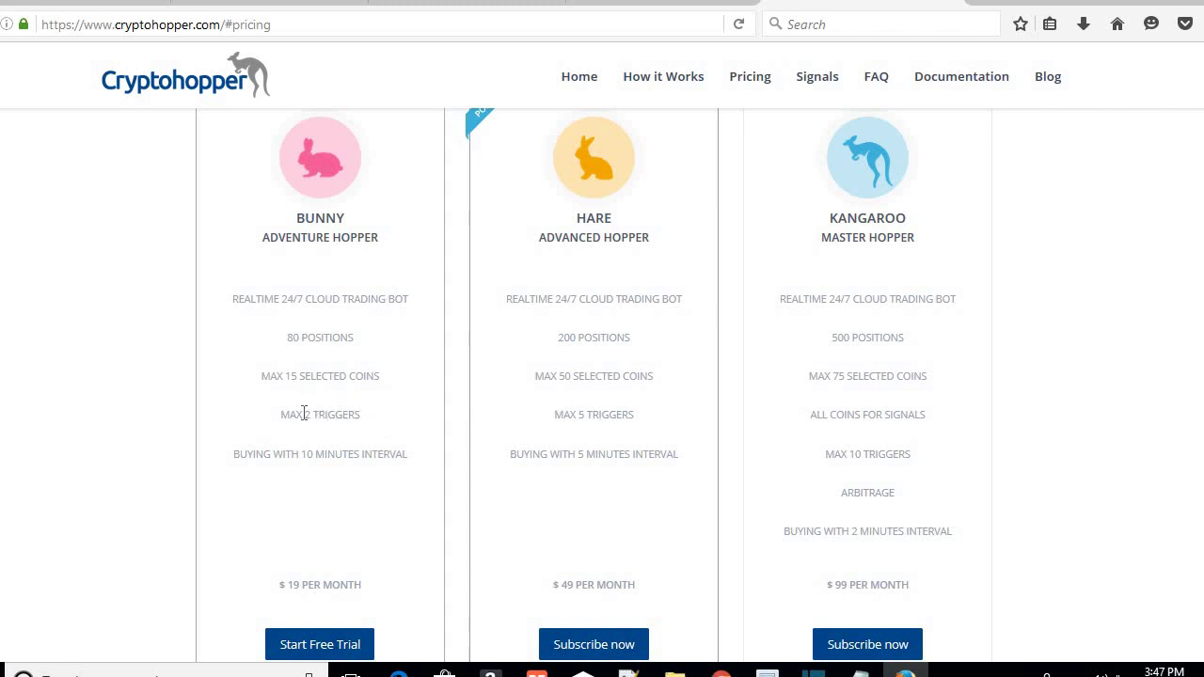
Compare the trigger and selected-coin limits of the Bunny and Hare subscription plans.
{"action": "double_click", "coordinate": [335, 411]}
{"action": "left_click", "coordinate": [425, 404]}
{"action": "left_click_drag", "start_coordinate": [270, 377], "coordinate": [310, 378]}
{"action": "left_click", "coordinate": [307, 393]}
{"action": "left_click", "coordinate": [374, 406]}
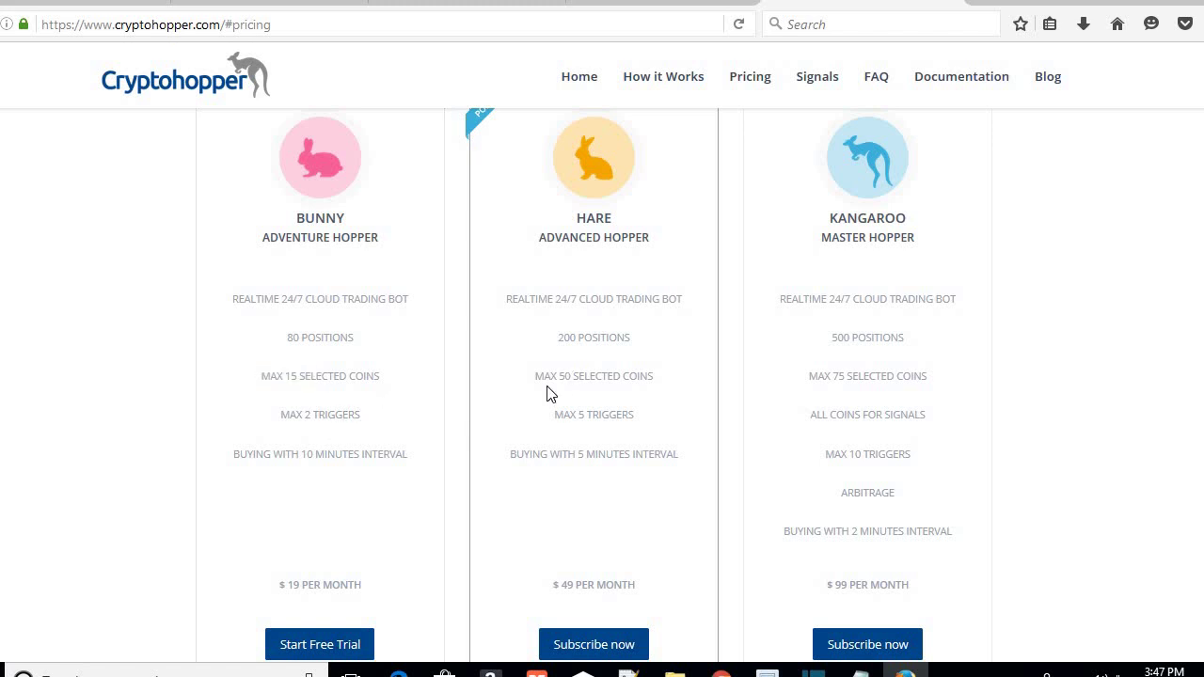
{"action": "left_click_drag", "start_coordinate": [535, 379], "coordinate": [615, 381]}
{"action": "left_click", "coordinate": [621, 410]}
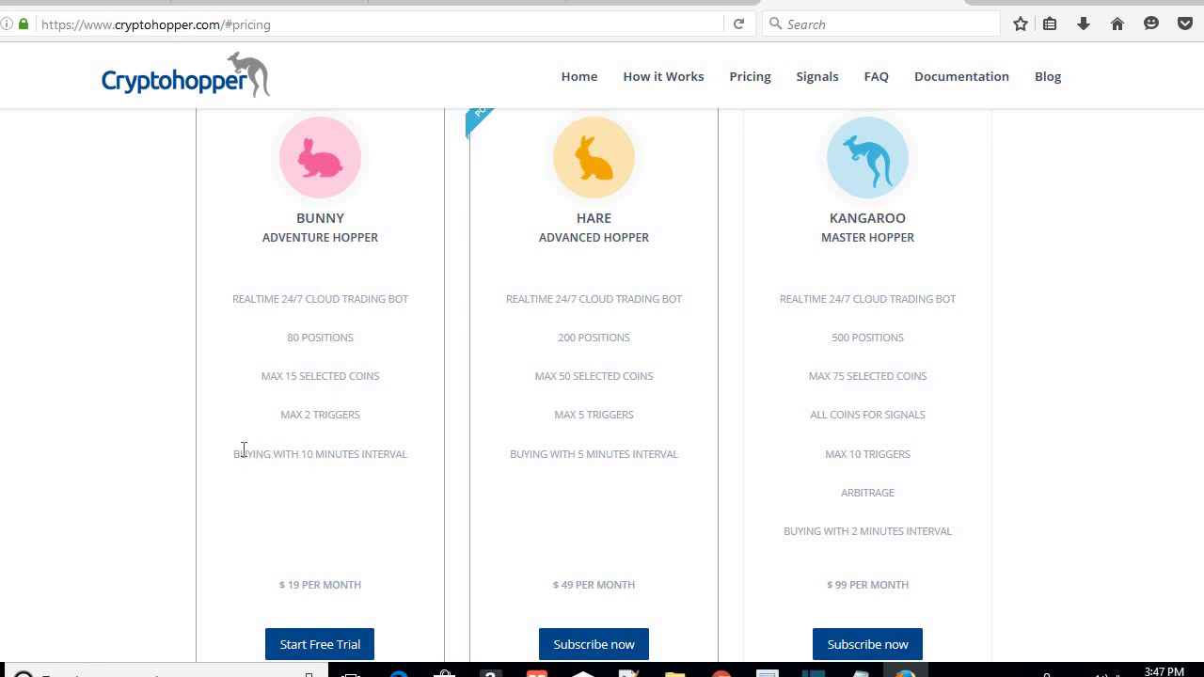
Compare the buying intervals of the three plans, the Kangaroo plan's arbitrage feature and the Hare plan's coin limit.
{"action": "left_click_drag", "start_coordinate": [241, 452], "coordinate": [382, 470]}
{"action": "left_click", "coordinate": [345, 481]}
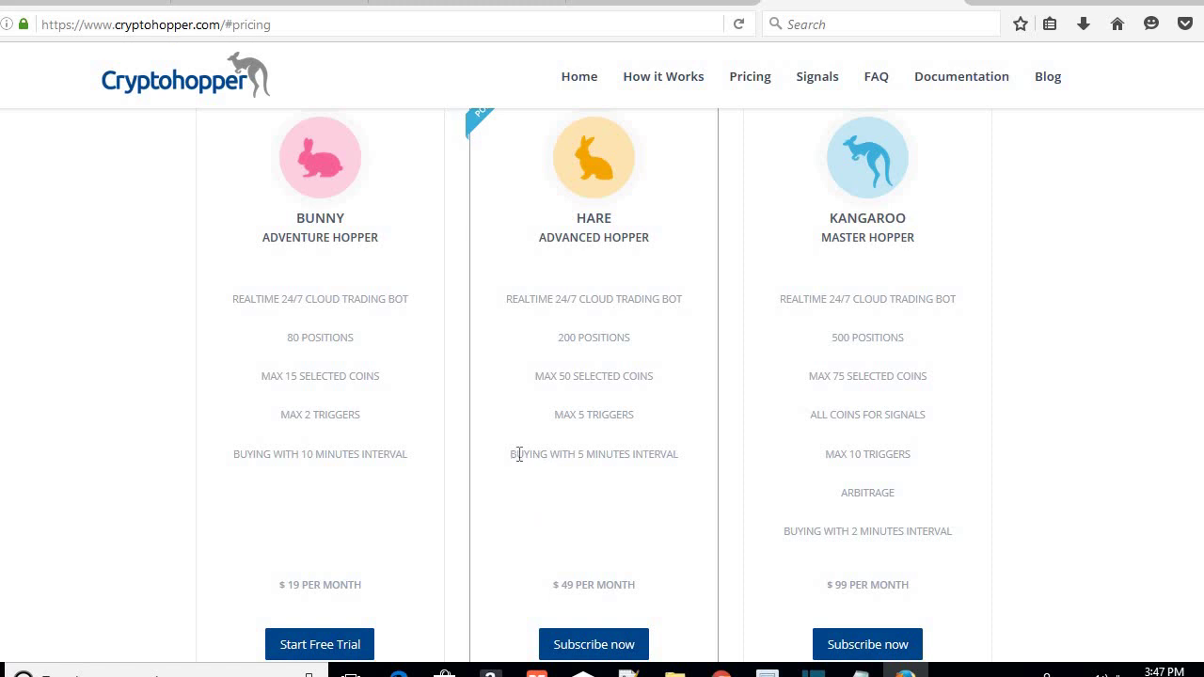
{"action": "left_click_drag", "start_coordinate": [519, 455], "coordinate": [669, 457]}
{"action": "left_click", "coordinate": [630, 494]}
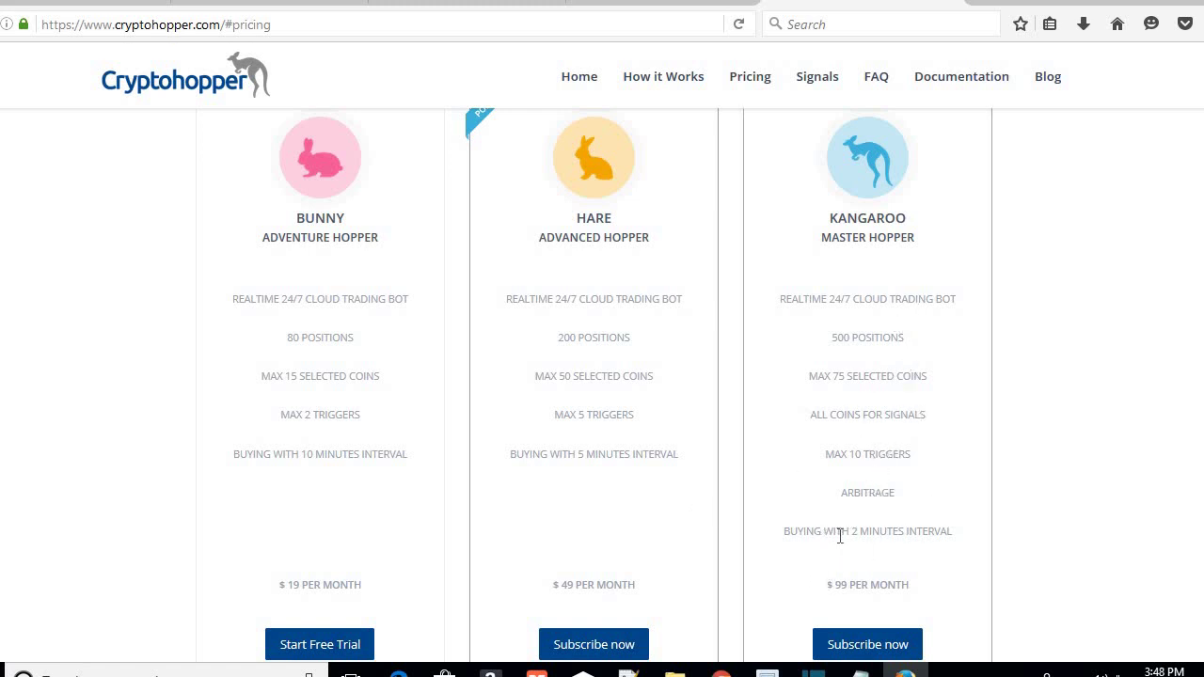
{"action": "left_click_drag", "start_coordinate": [840, 534], "coordinate": [919, 529]}
{"action": "left_click", "coordinate": [954, 556]}
{"action": "double_click", "coordinate": [913, 502]}
{"action": "left_click", "coordinate": [900, 515]}
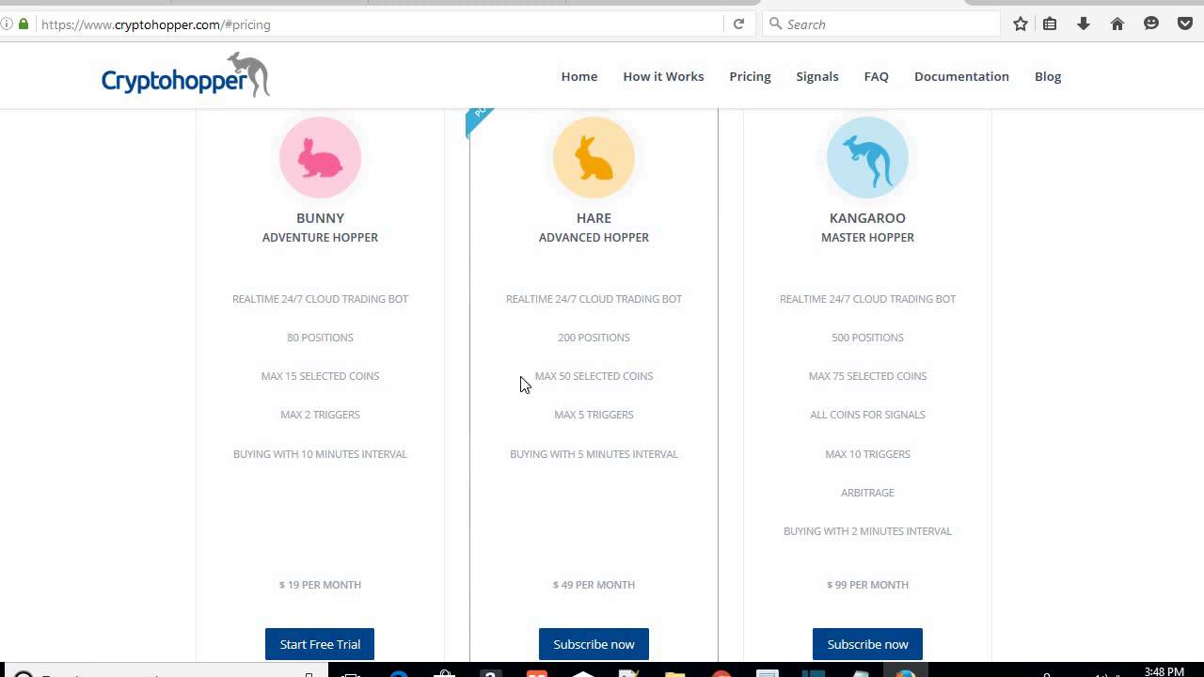
{"action": "left_click_drag", "start_coordinate": [588, 375], "coordinate": [649, 411]}
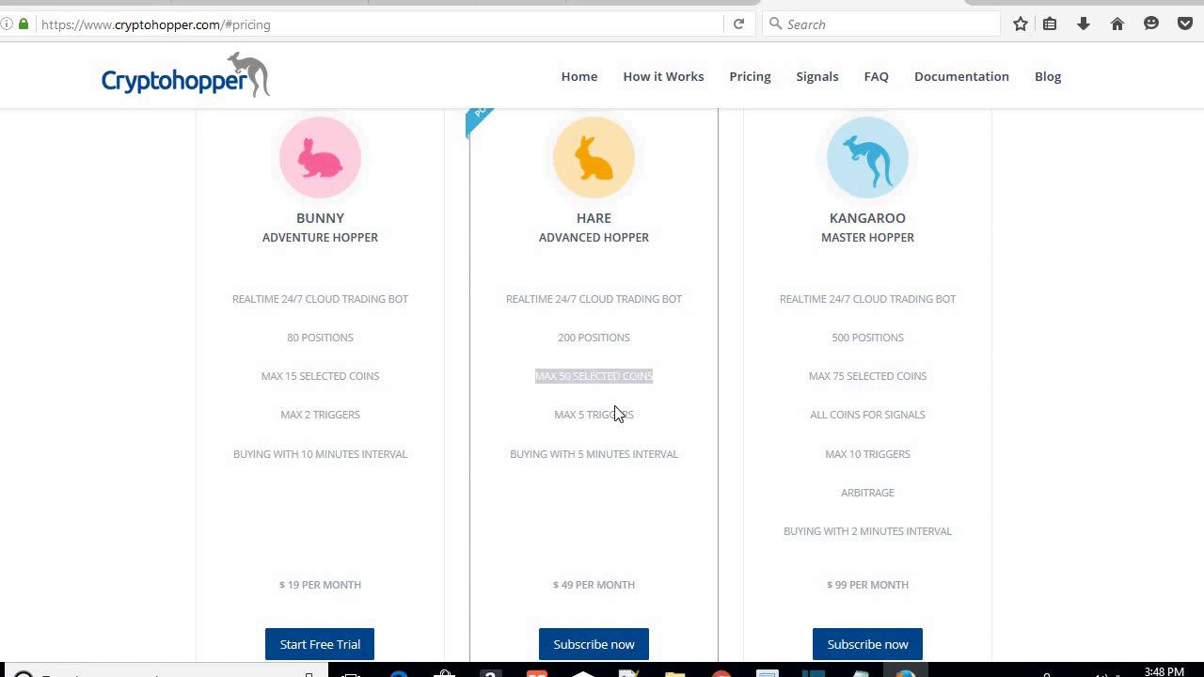
{"action": "left_click", "coordinate": [619, 411]}
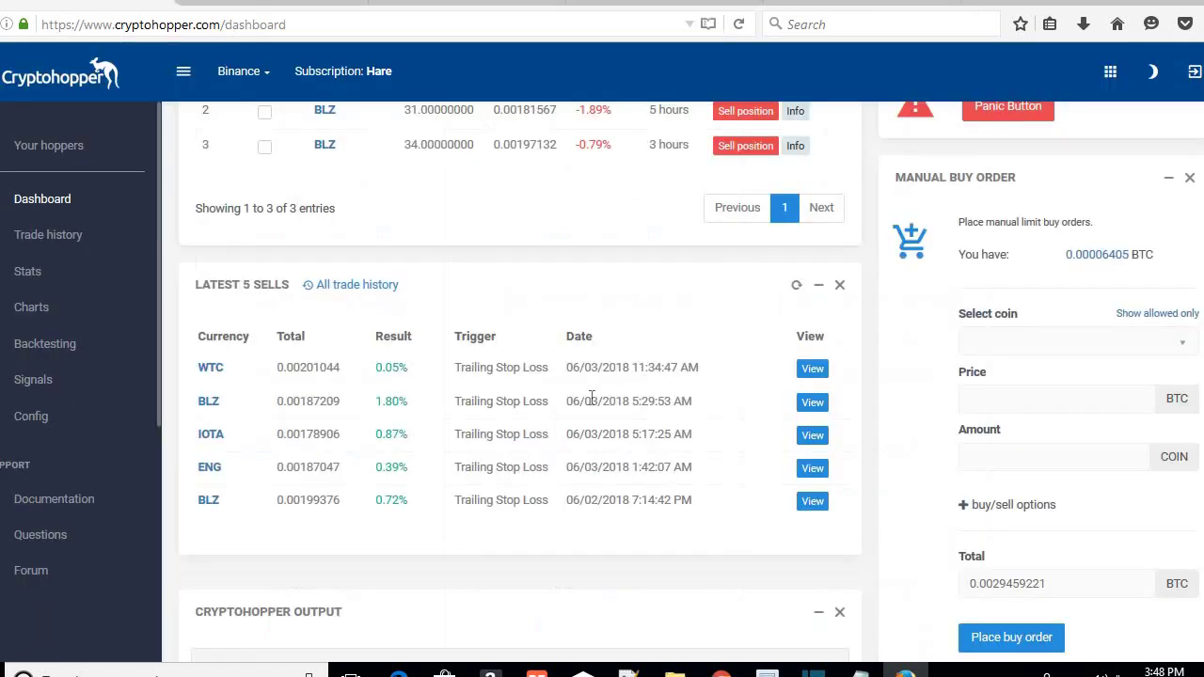
Switch back to the hopper's dashboard and open its configuration page.
{"action": "scroll", "coordinate": [573, 403], "scroll_direction": "up", "scroll_amount": 5}
{"action": "scroll", "coordinate": [576, 402], "scroll_direction": "up", "scroll_amount": 2}
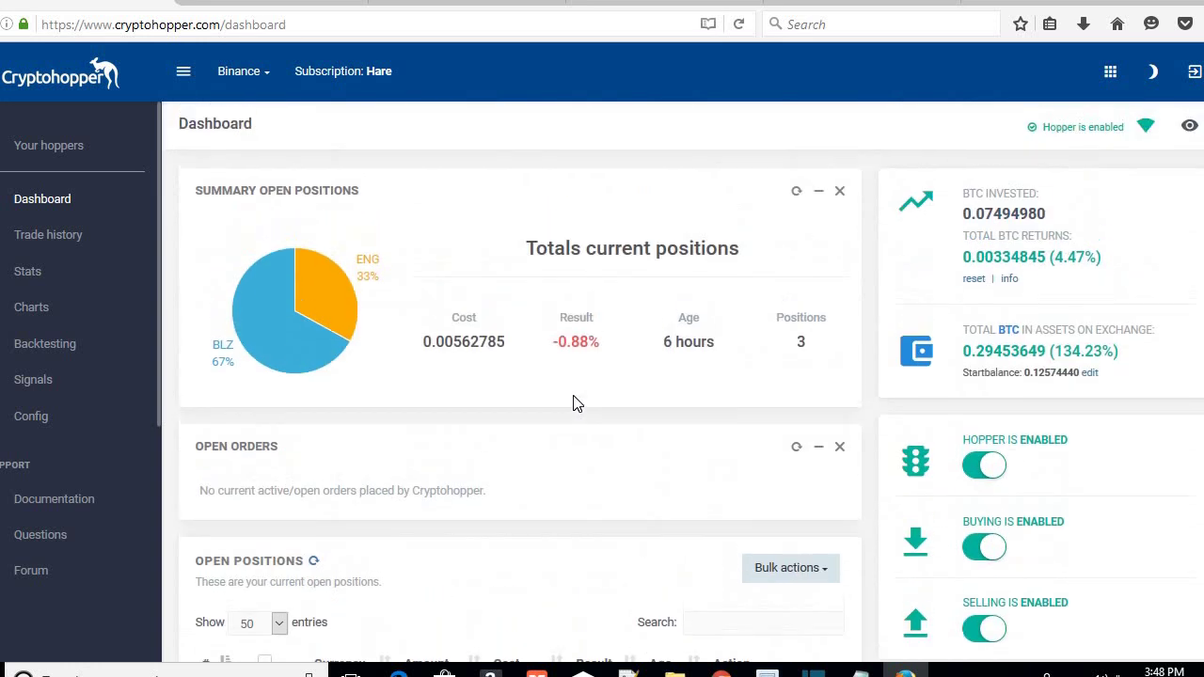
{"action": "left_click", "coordinate": [32, 417]}
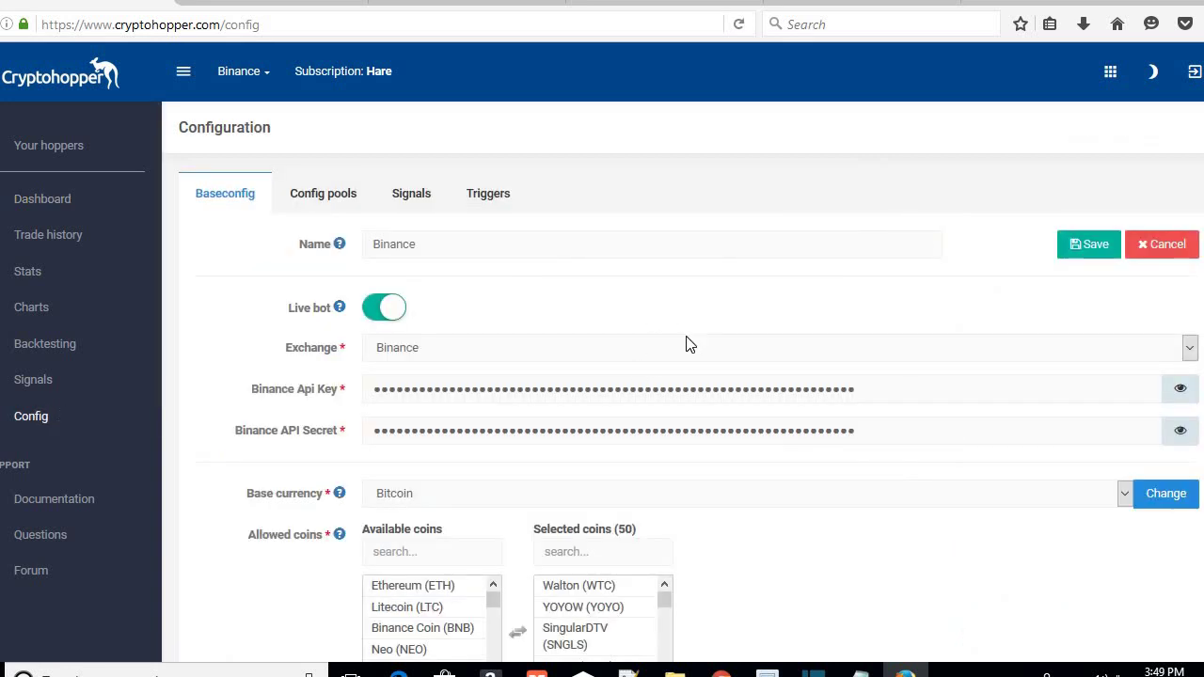
Examine the base configuration, including the live bot, exchange, API credentials and base currency settings.
{"action": "scroll", "coordinate": [696, 343], "scroll_direction": "down", "scroll_amount": 2}
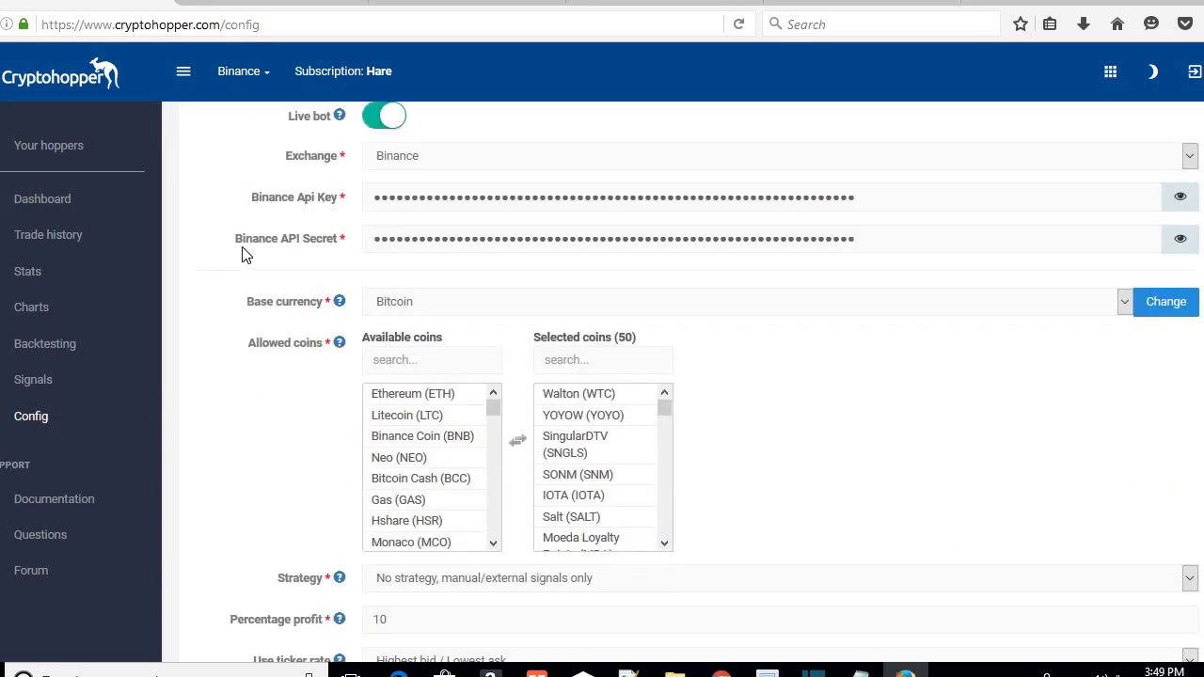
{"action": "scroll", "coordinate": [273, 330], "scroll_direction": "up", "scroll_amount": 2}
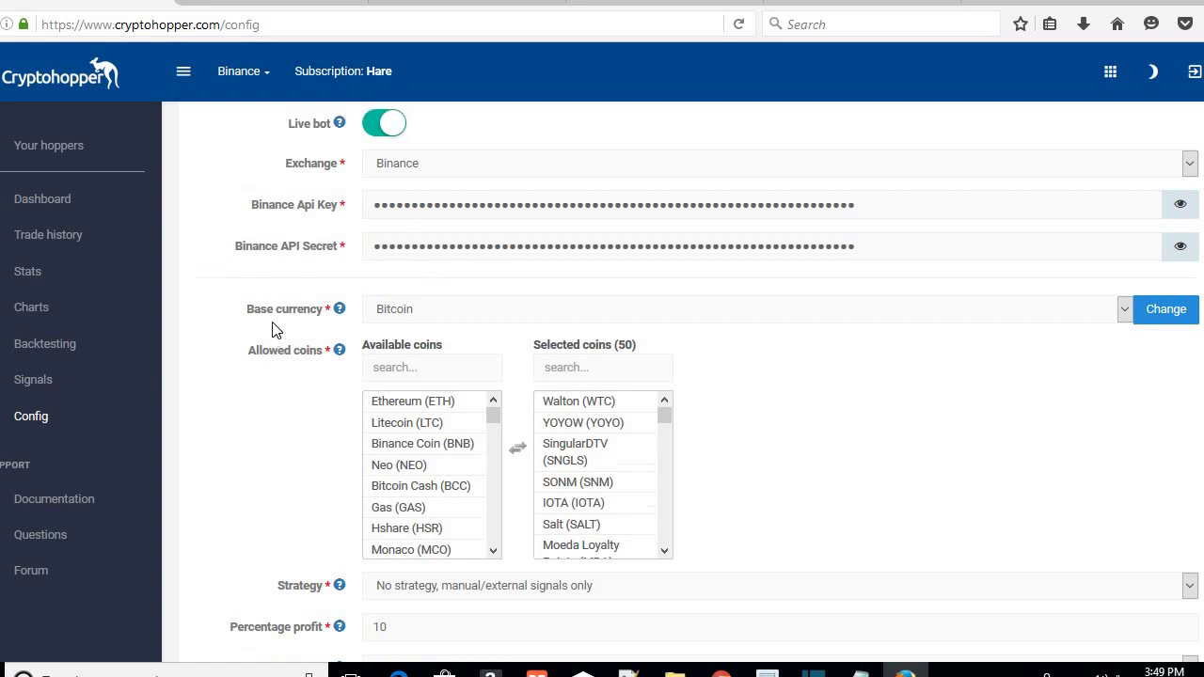
{"action": "scroll", "coordinate": [274, 331], "scroll_direction": "down", "scroll_amount": 2}
{"action": "scroll", "coordinate": [274, 325], "scroll_direction": "up", "scroll_amount": 2}
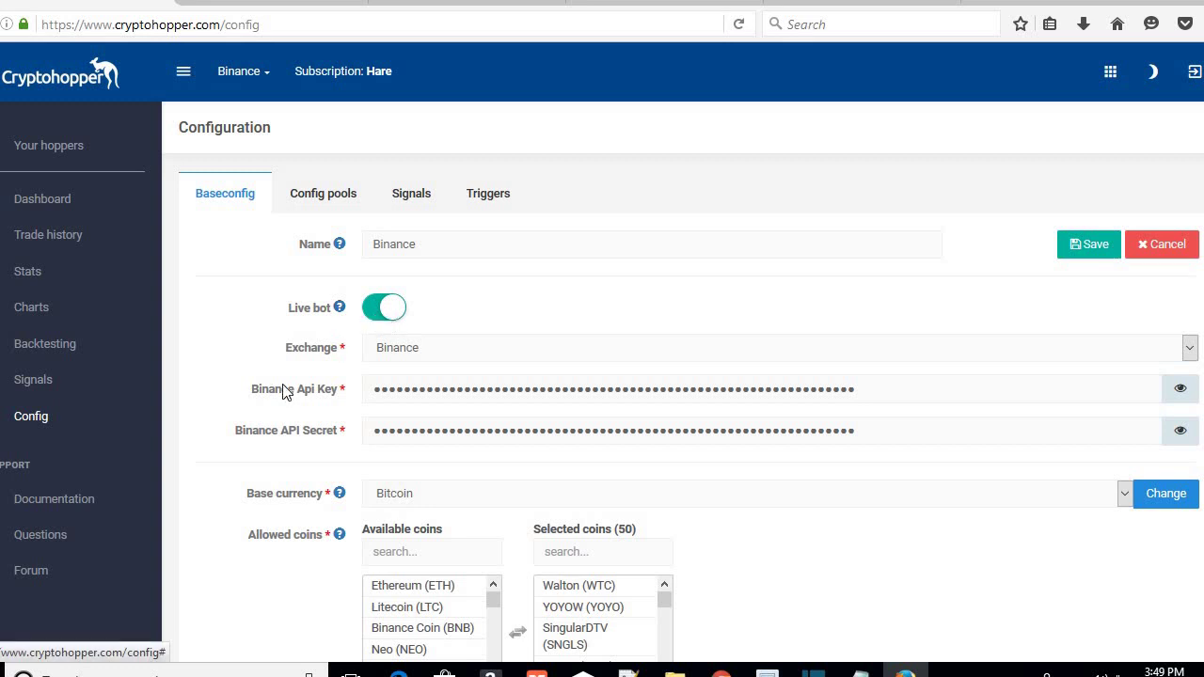
{"action": "scroll", "coordinate": [397, 252], "scroll_direction": "down", "scroll_amount": 1}
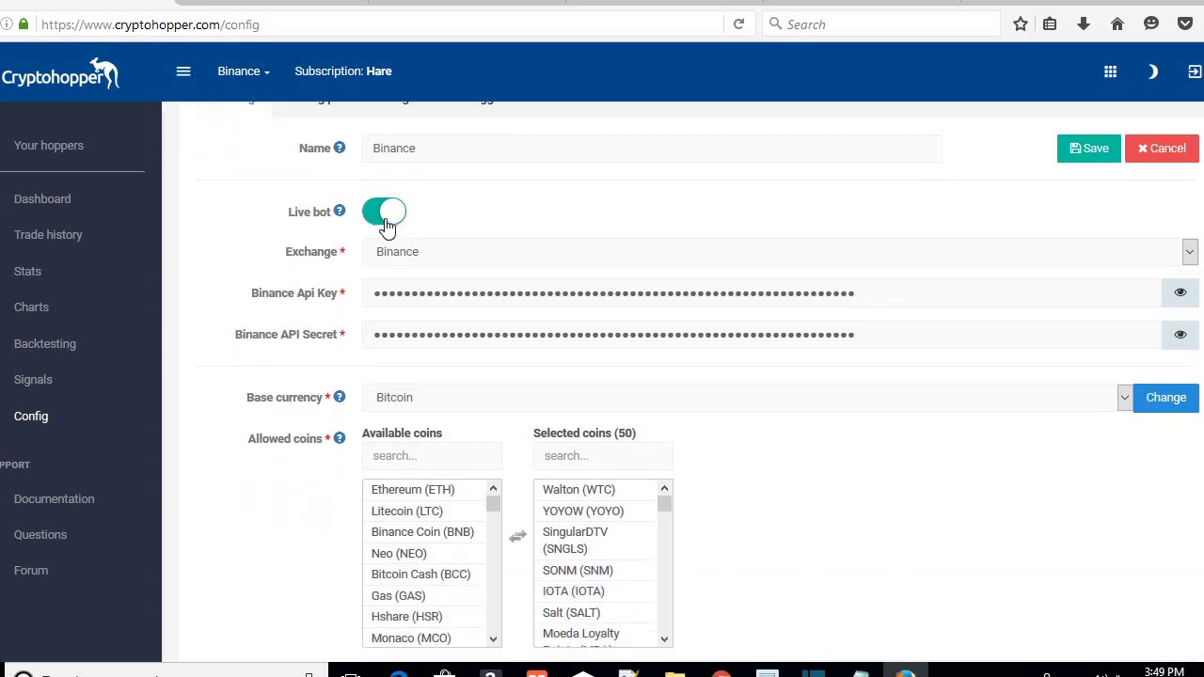
{"action": "scroll", "coordinate": [303, 282], "scroll_direction": "down", "scroll_amount": 1}
{"action": "scroll", "coordinate": [308, 260], "scroll_direction": "down", "scroll_amount": 1}
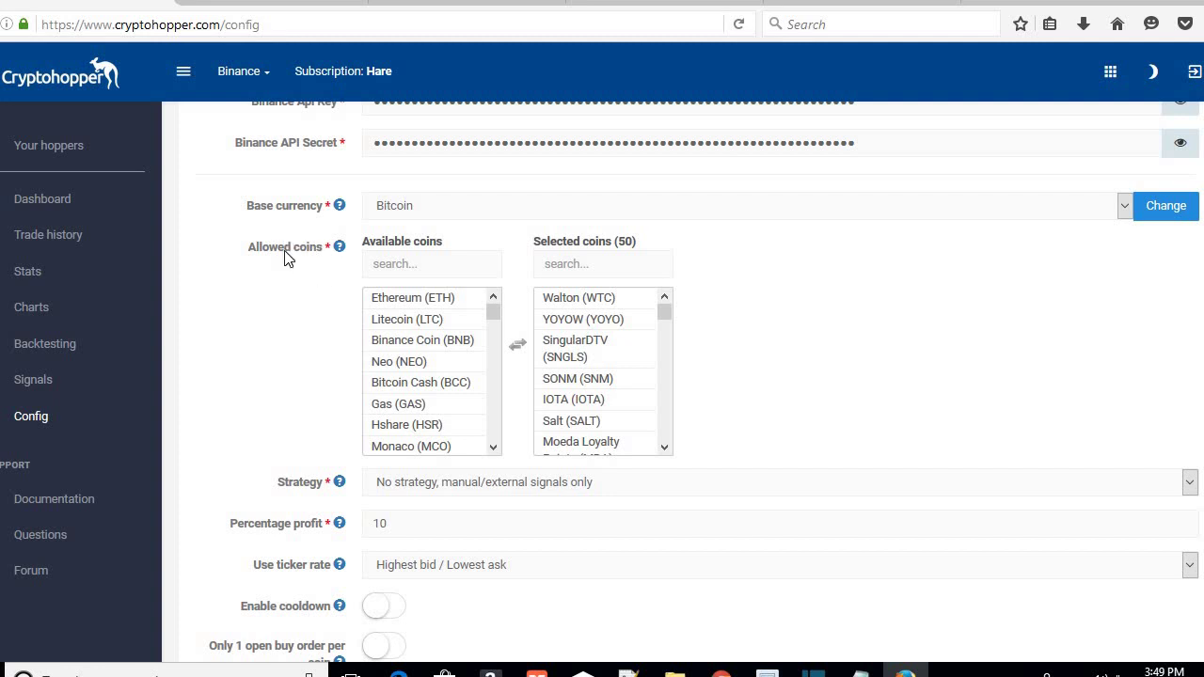
Examine the Allowed coins setting and look through the selected coins to the end of the list.
{"action": "left_click_drag", "start_coordinate": [292, 256], "coordinate": [753, 336]}
{"action": "left_click", "coordinate": [358, 395]}
{"action": "left_click", "coordinate": [460, 384]}
{"action": "left_click", "coordinate": [588, 402]}
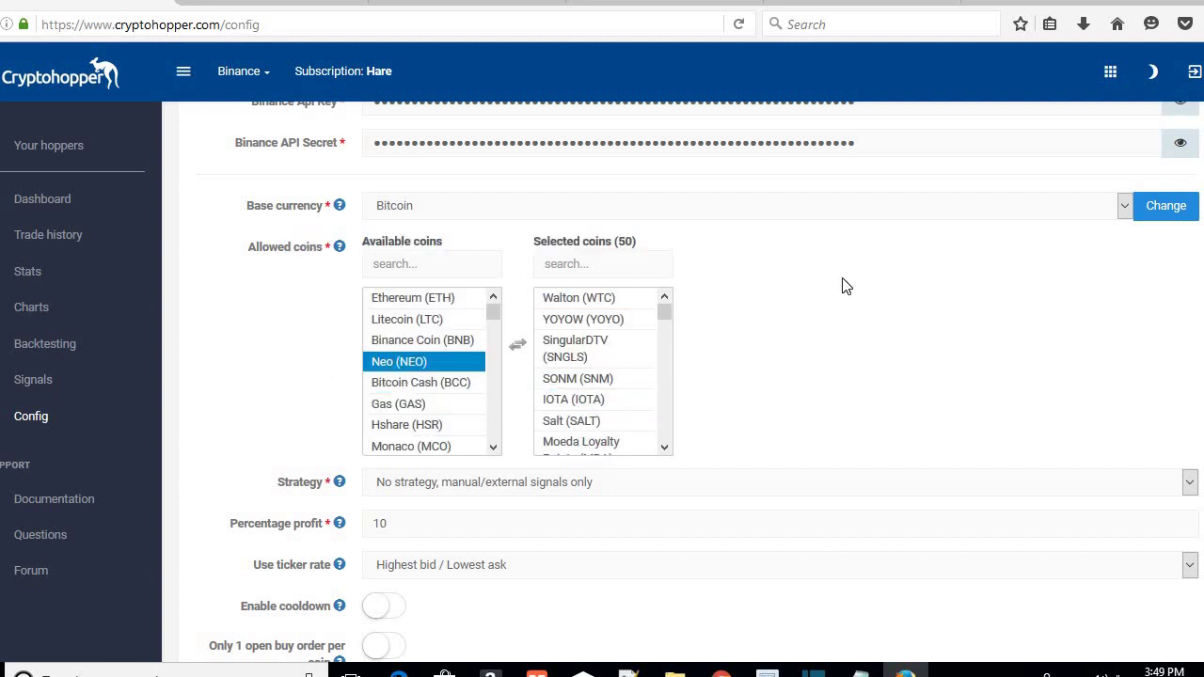
{"action": "key", "text": "Home"}
{"action": "left_click", "coordinate": [632, 319]}
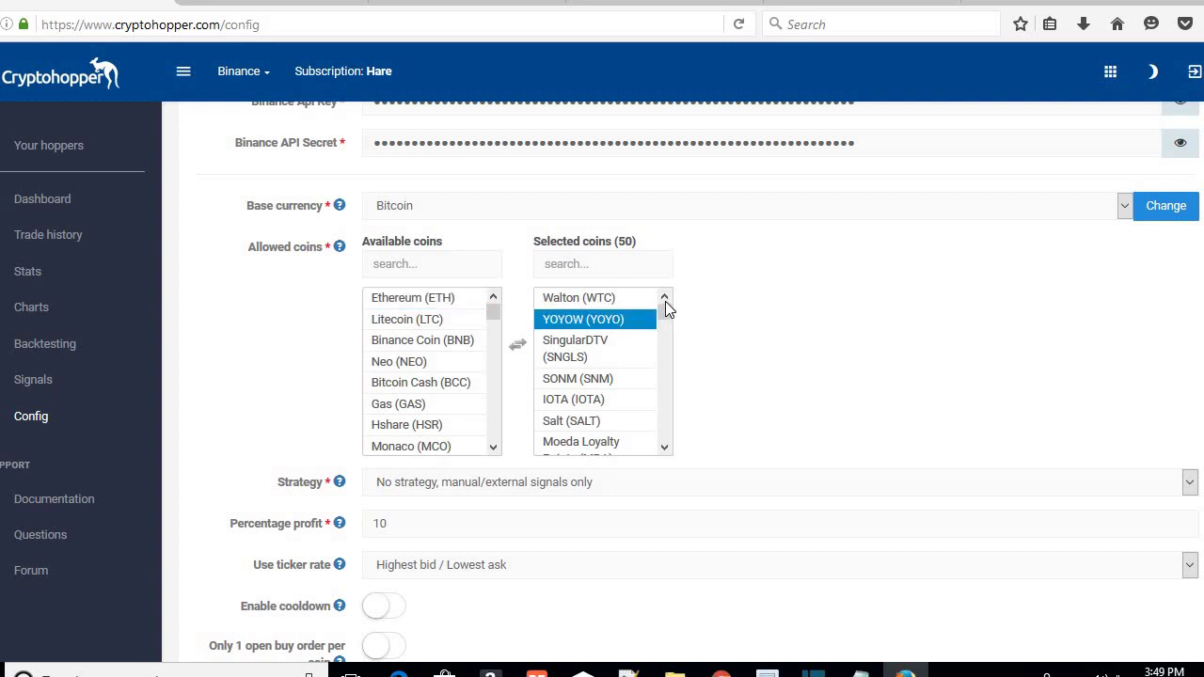
{"action": "left_click_drag", "start_coordinate": [667, 310], "coordinate": [753, 429]}
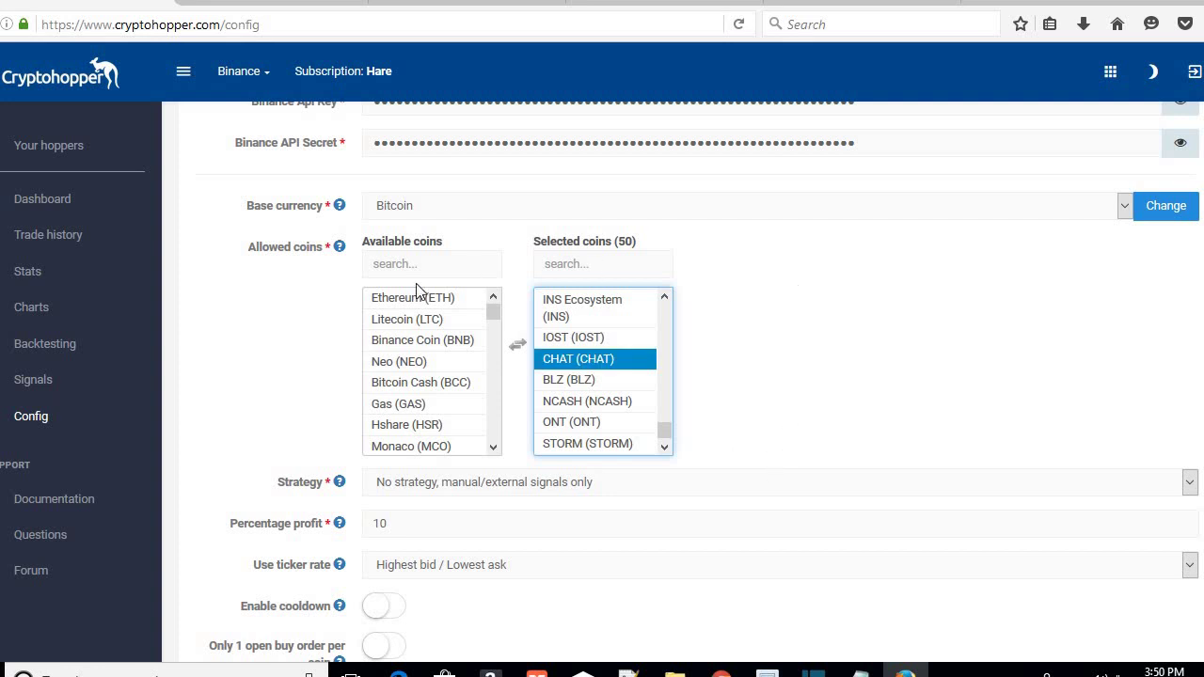
Look over the available coins list and check the number of selected coins.
{"action": "left_click", "coordinate": [402, 344]}
{"action": "key", "text": "Up"}
{"action": "key", "text": "Up"}
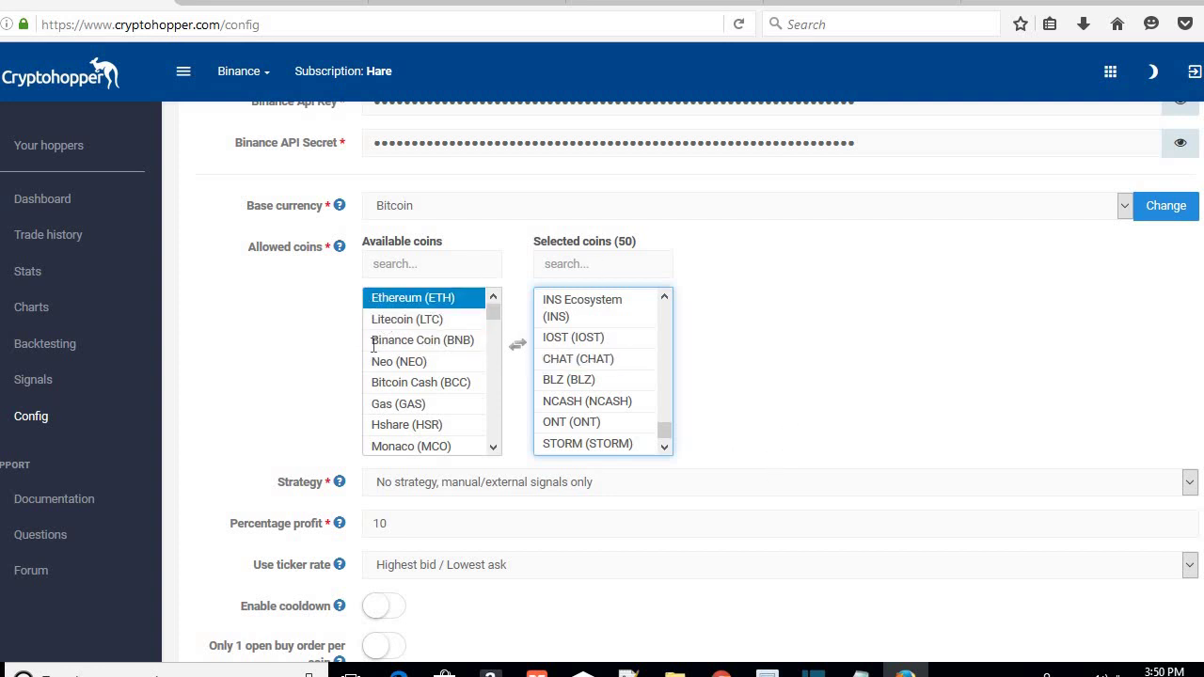
{"action": "left_click_drag", "start_coordinate": [373, 345], "coordinate": [438, 452]}
{"action": "left_click", "coordinate": [857, 333]}
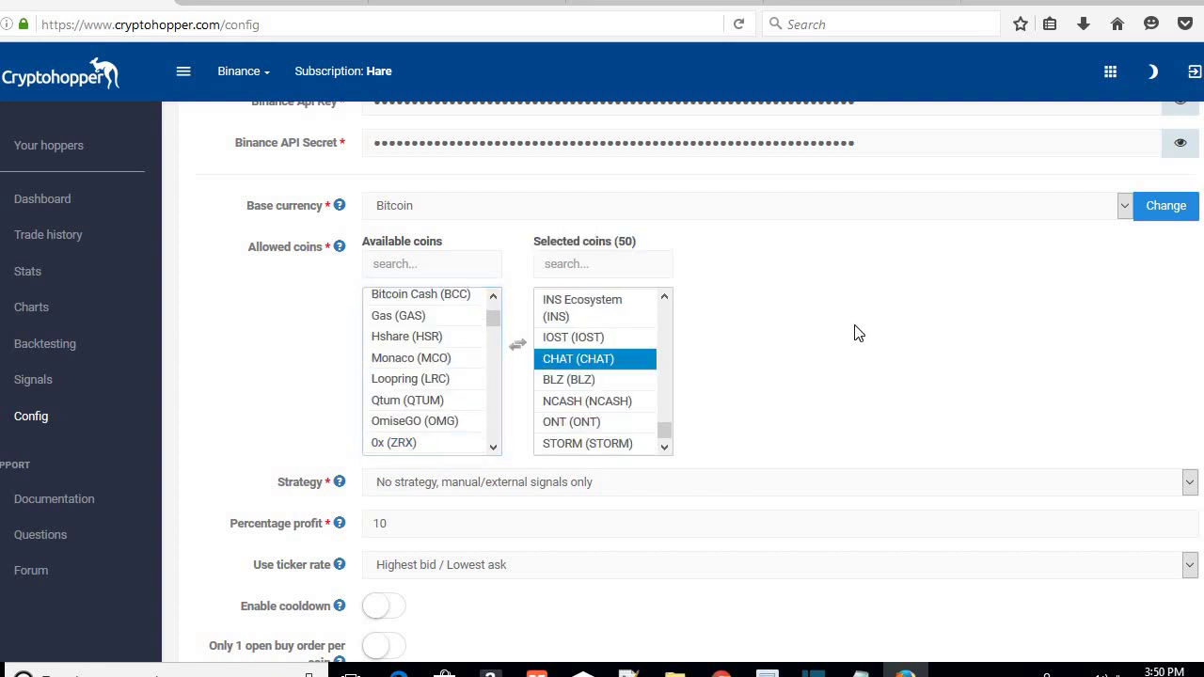
{"action": "left_click_drag", "start_coordinate": [490, 315], "coordinate": [492, 283]}
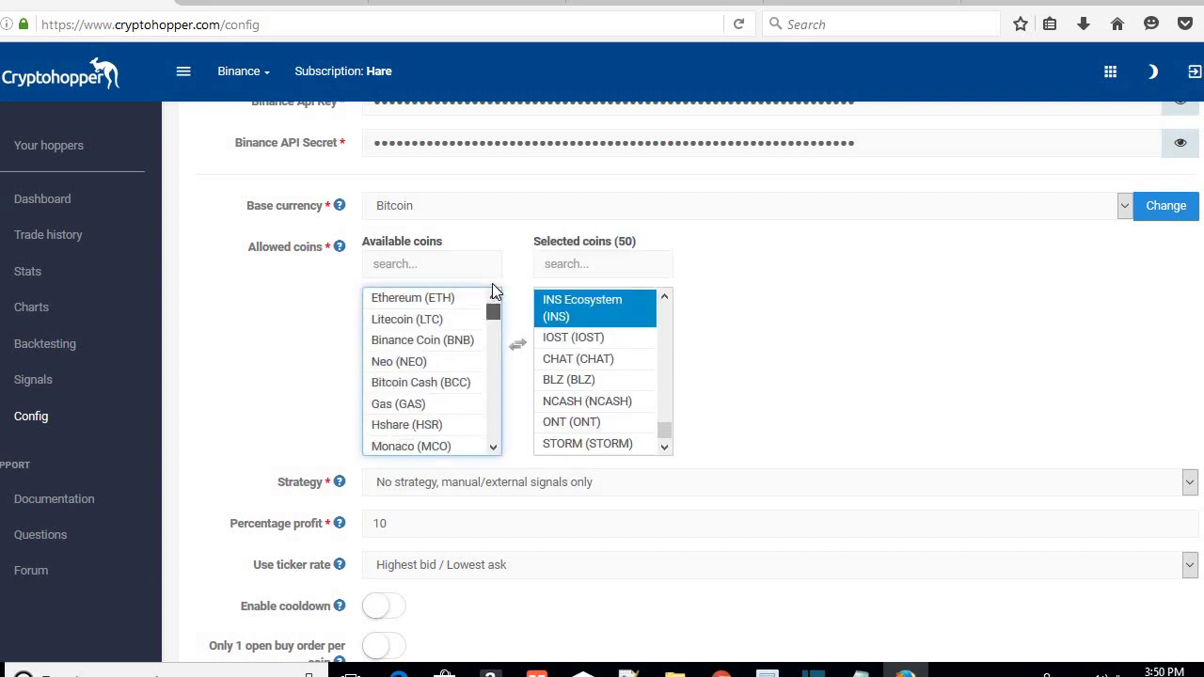
{"action": "left_click", "coordinate": [503, 208]}
{"action": "left_click", "coordinate": [854, 344]}
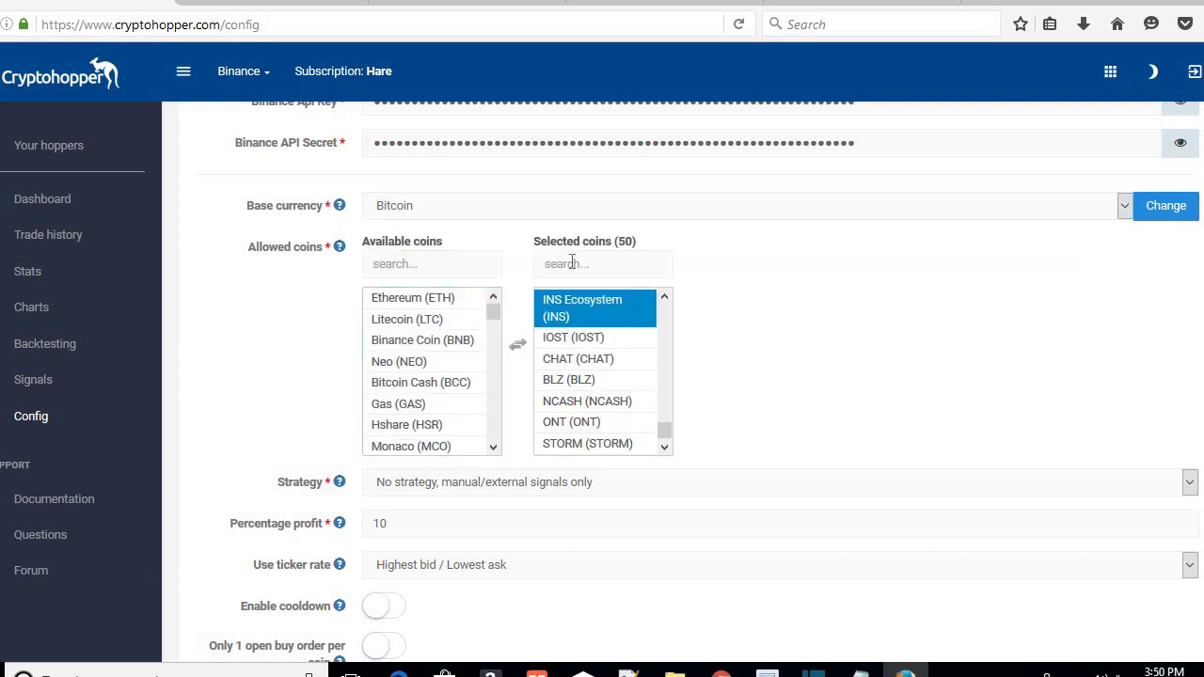
{"action": "left_click_drag", "start_coordinate": [610, 245], "coordinate": [664, 247]}
{"action": "left_click", "coordinate": [666, 258]}
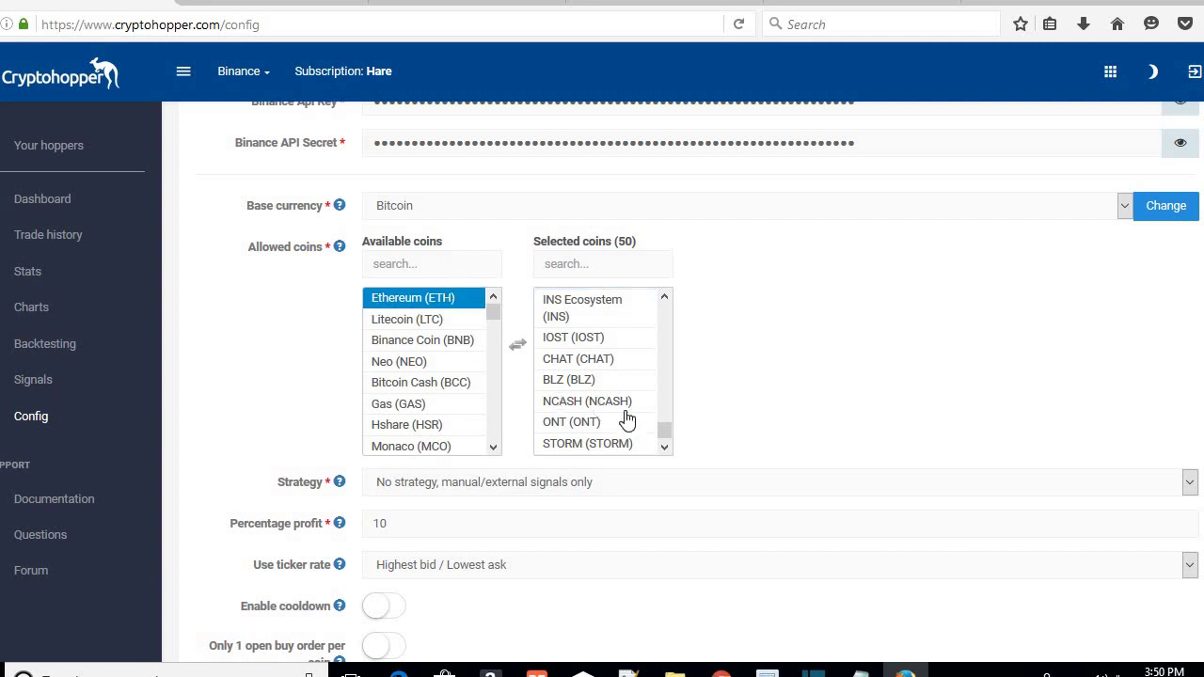
Remove STORM, ONT and NCASH from the selected coins and check the selected coin count.
{"action": "left_click", "coordinate": [565, 455]}
{"action": "left_click", "coordinate": [569, 452]}
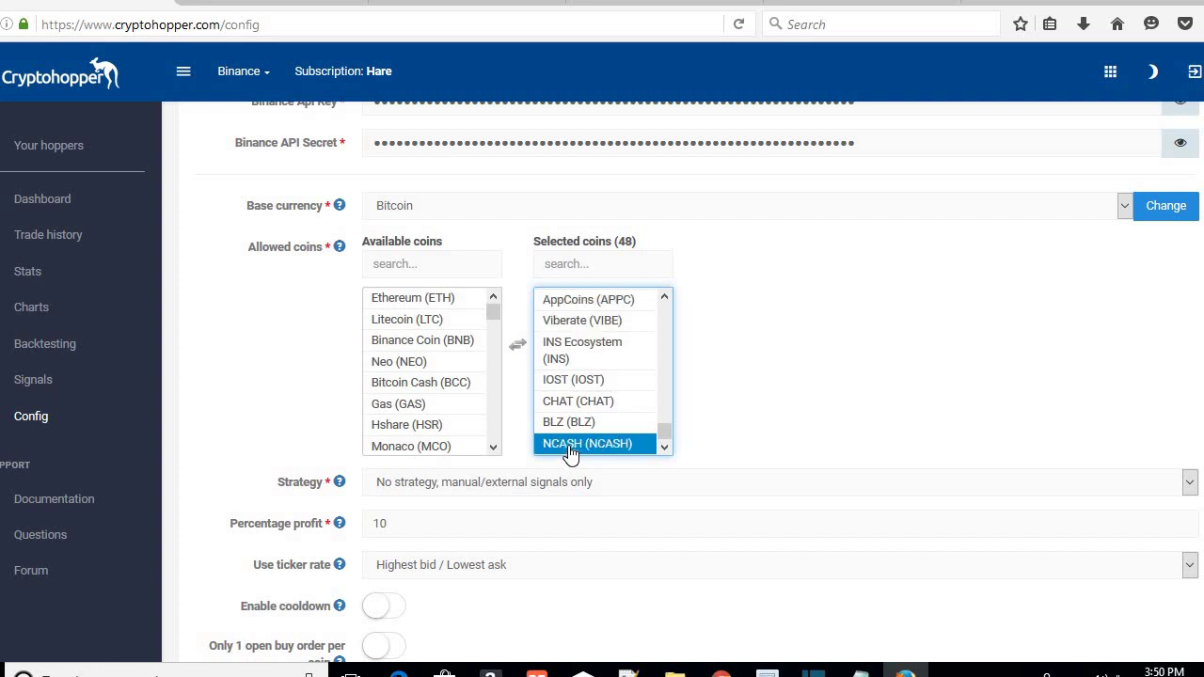
{"action": "left_click", "coordinate": [569, 453]}
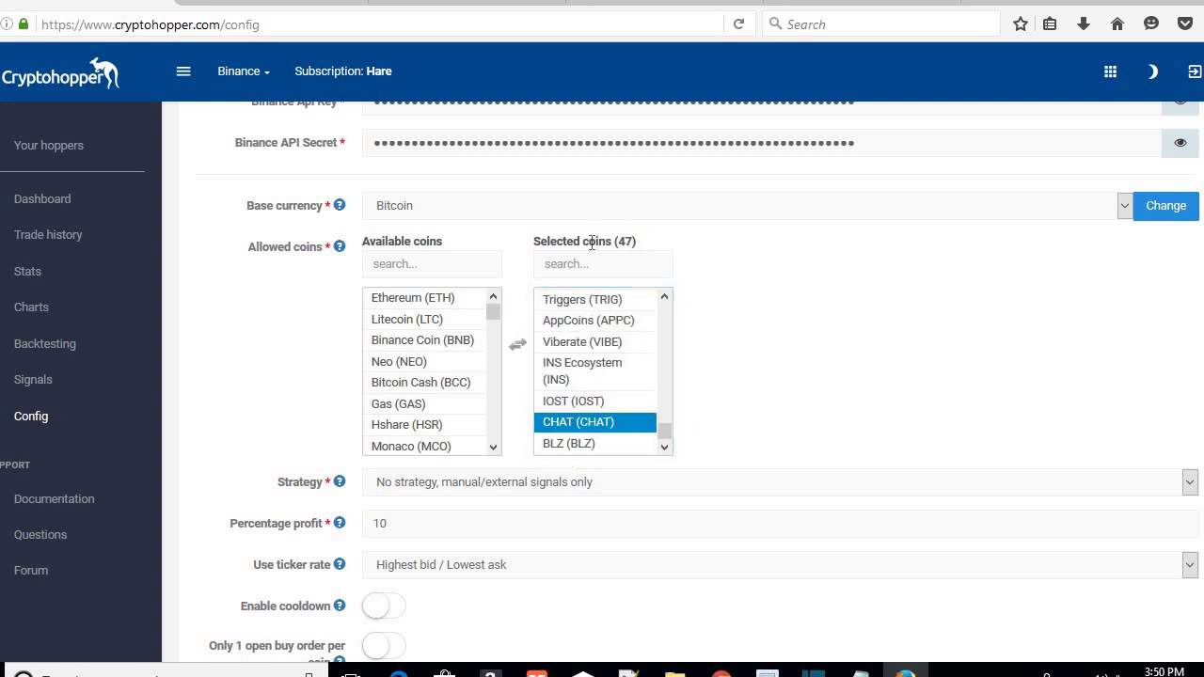
{"action": "left_click_drag", "start_coordinate": [616, 241], "coordinate": [648, 248]}
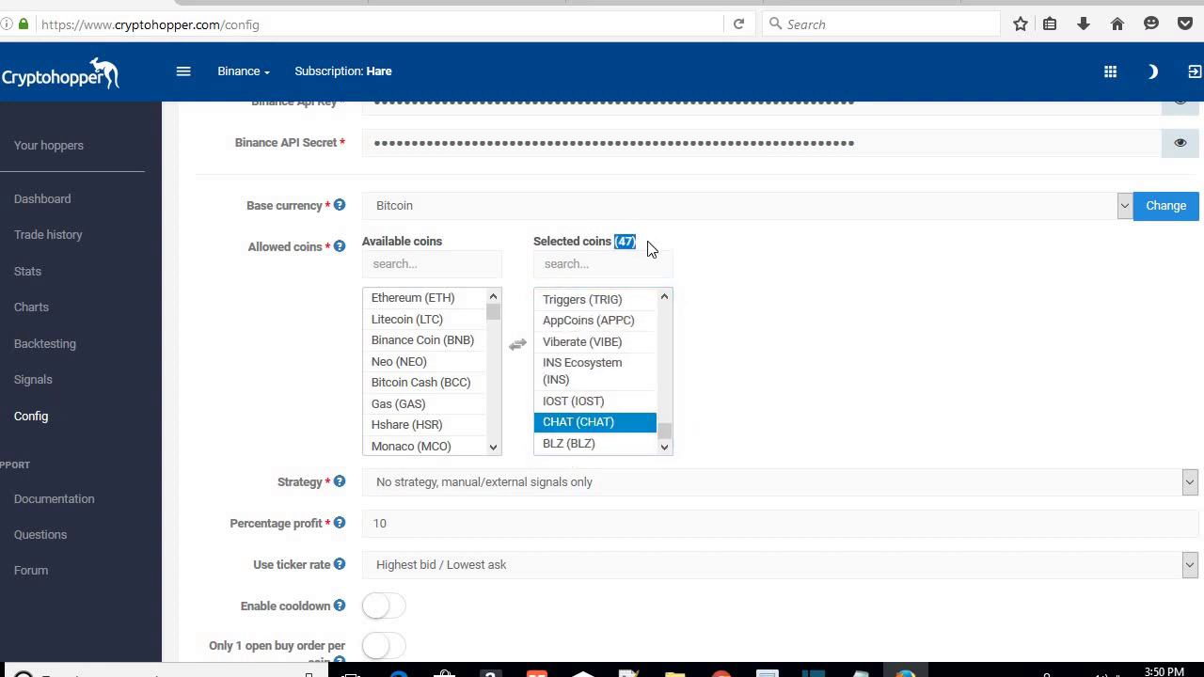
{"action": "left_click", "coordinate": [752, 255]}
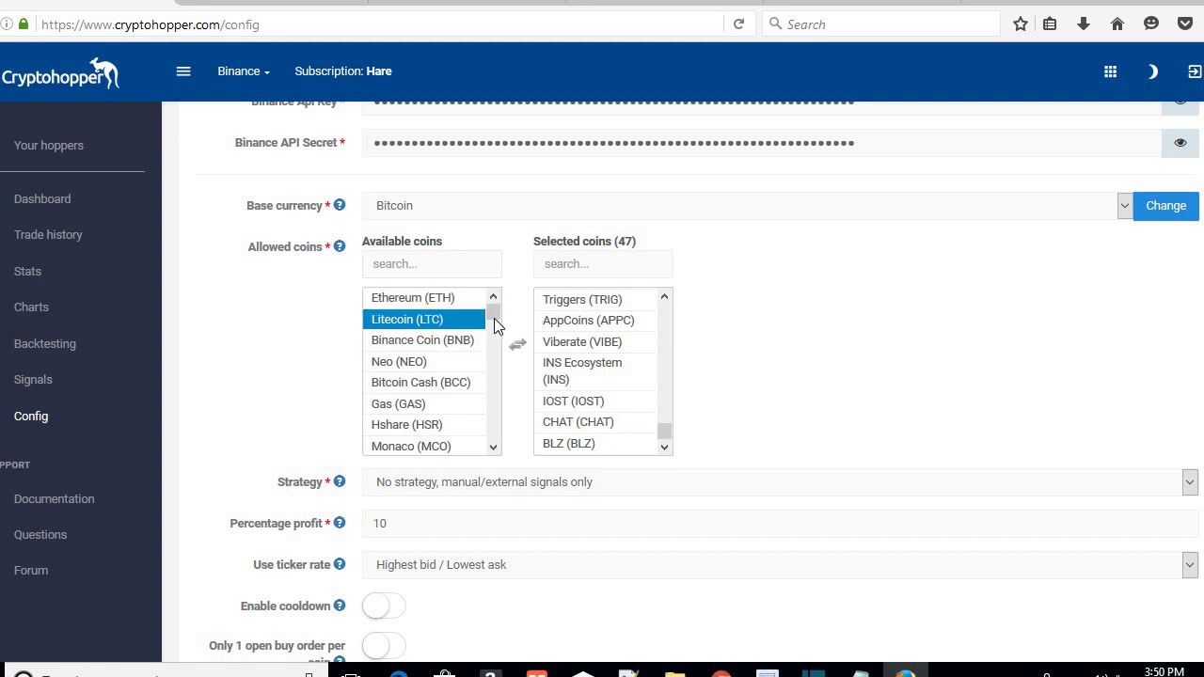
Search the available coins for NCASH and add it to the selected coins.
{"action": "scroll", "coordinate": [494, 324], "scroll_direction": "down", "scroll_amount": 1}
{"action": "scroll", "coordinate": [495, 358], "scroll_direction": "down", "scroll_amount": 3}
{"action": "left_click", "coordinate": [411, 362]}
{"action": "left_click", "coordinate": [442, 304]}
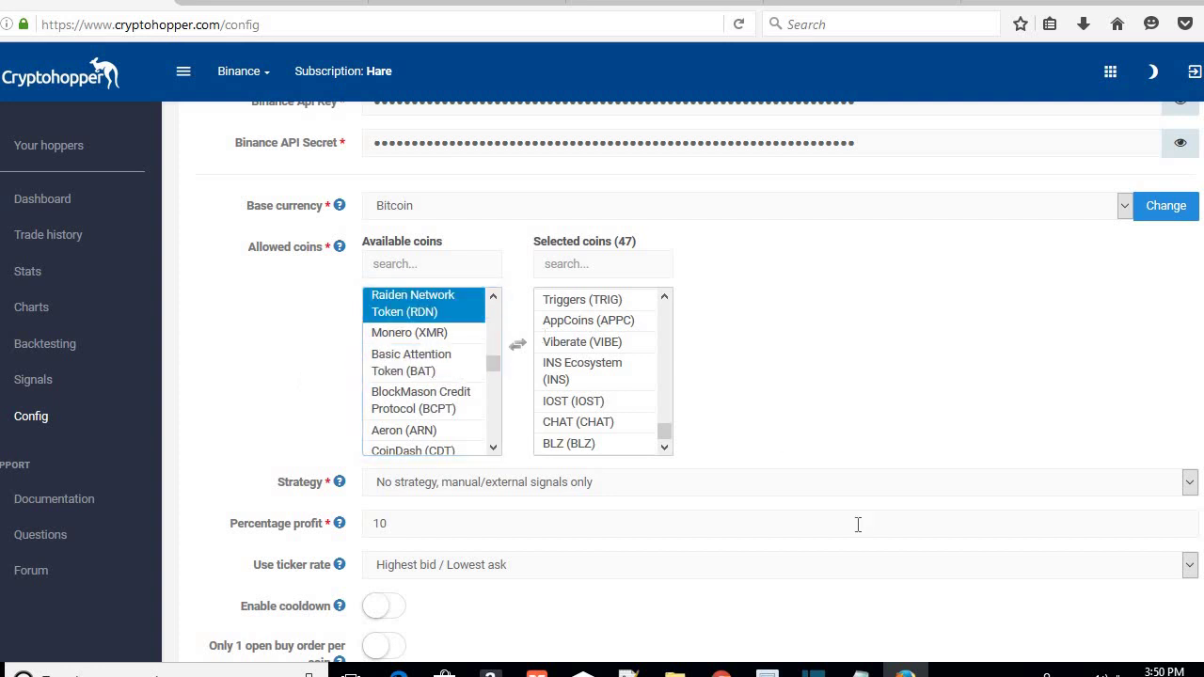
{"action": "left_click", "coordinate": [414, 332]}
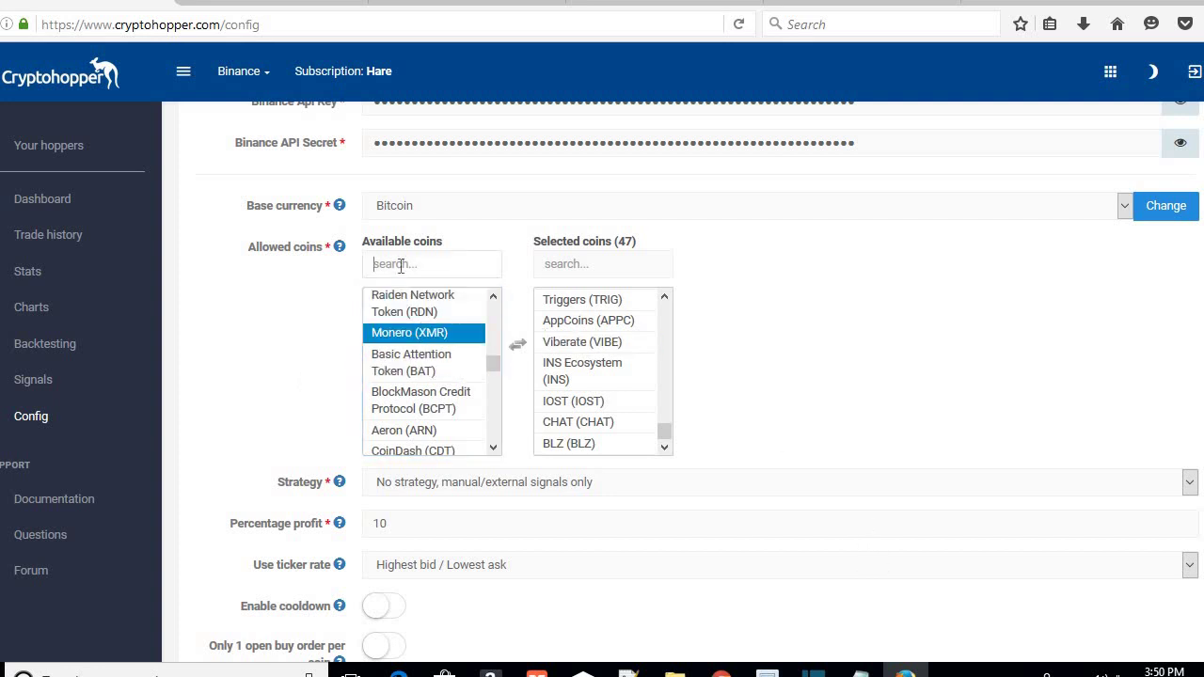
{"action": "type", "text": "N"}
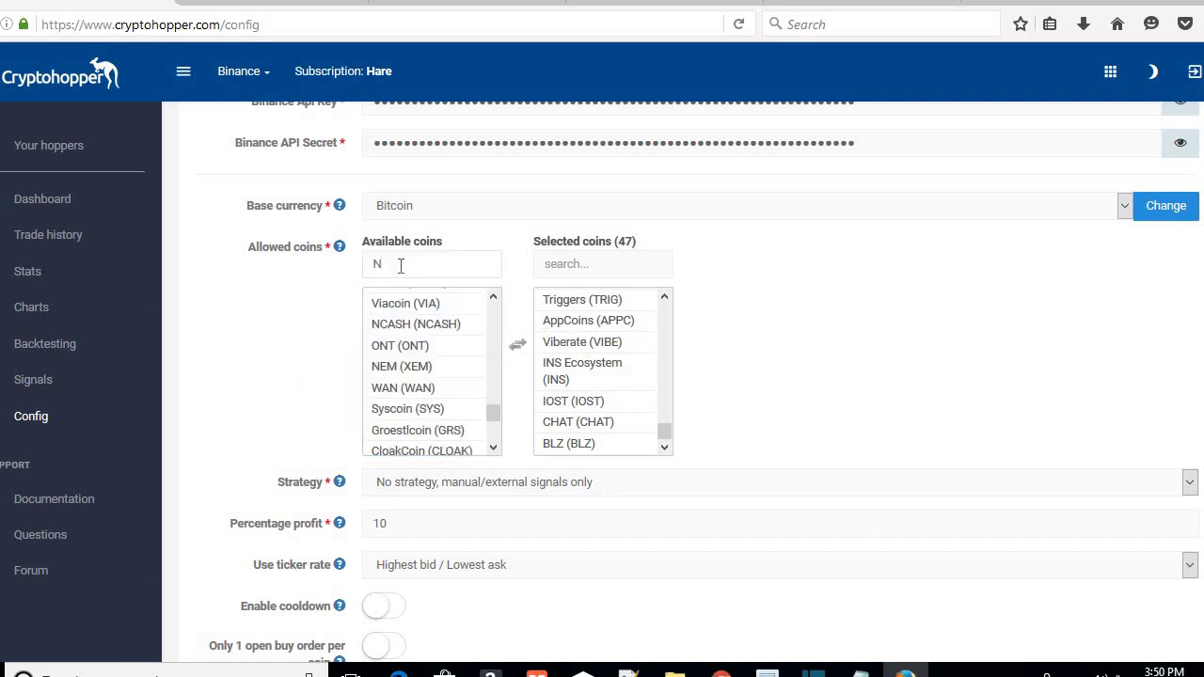
{"action": "type", "text": "CA"}
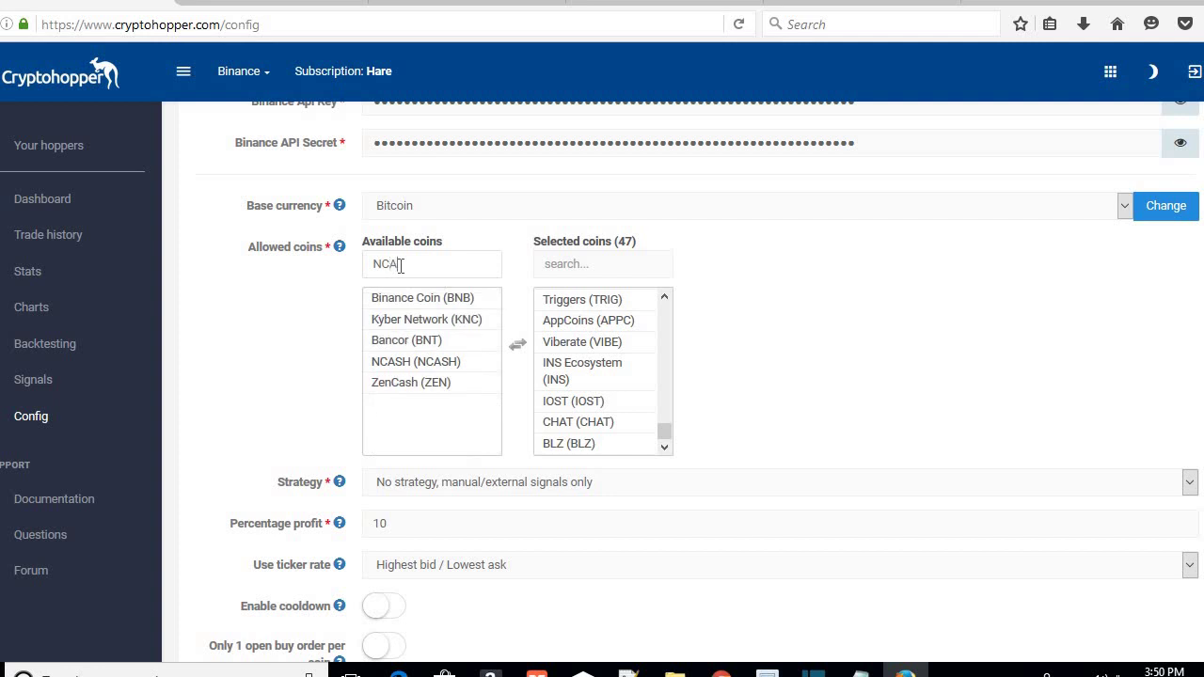
{"action": "type", "text": "SH"}
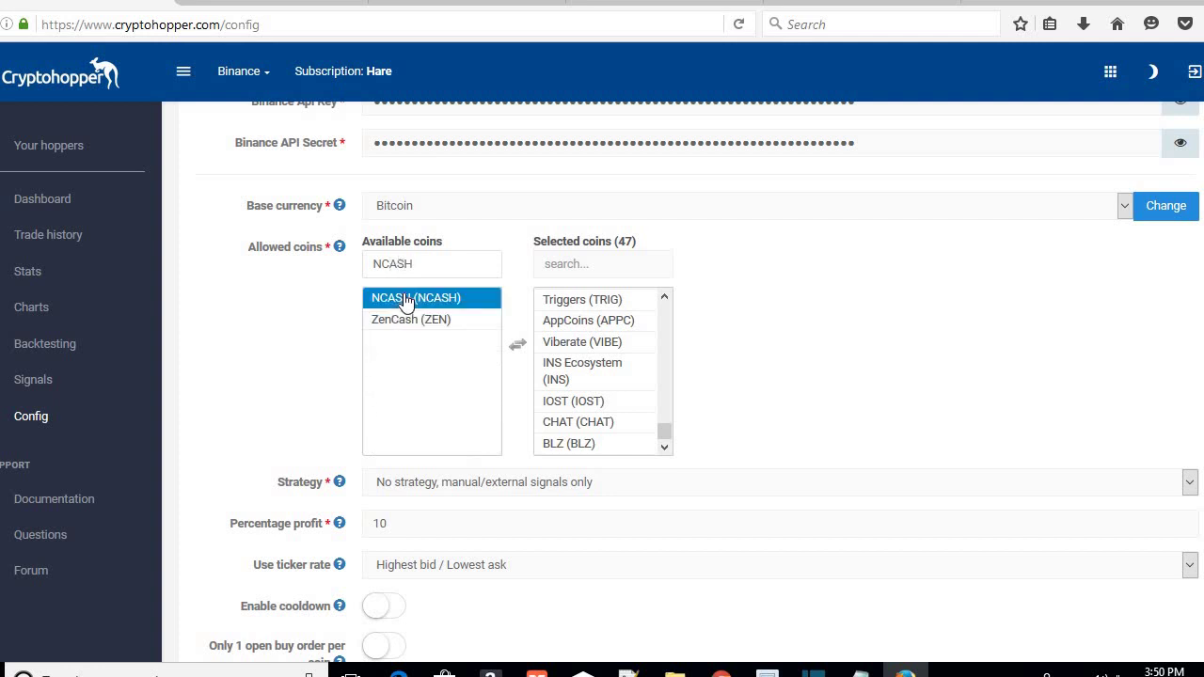
{"action": "double_click", "coordinate": [409, 298]}
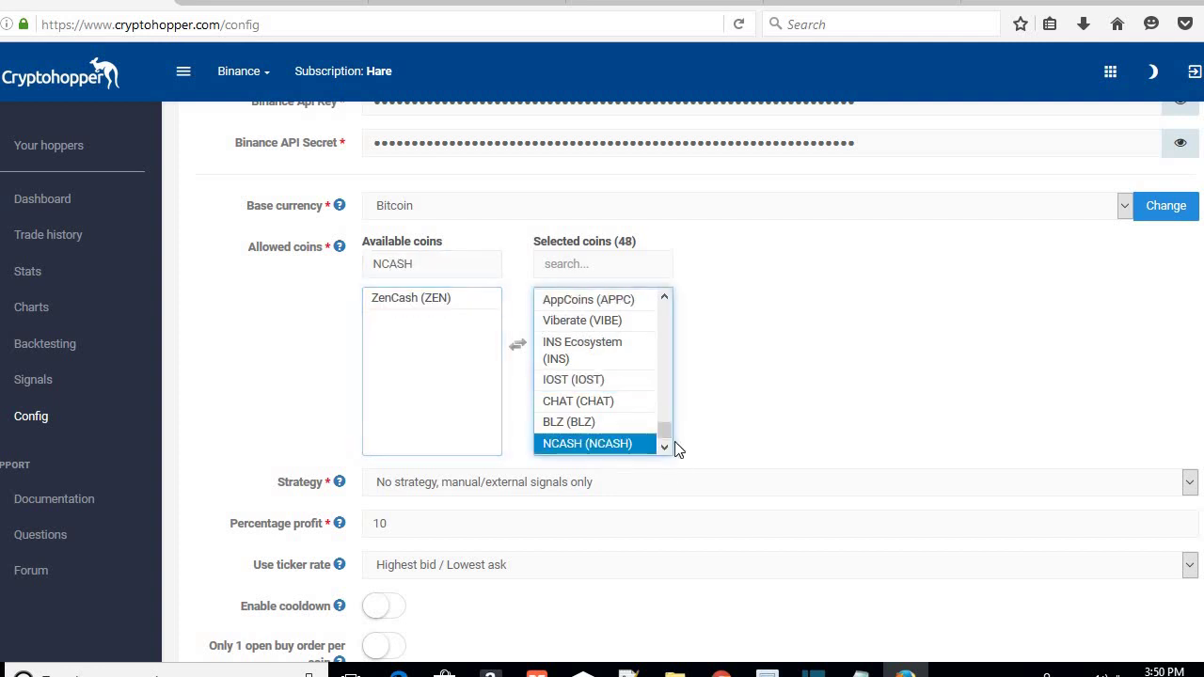
Search the available coins for STORM and add it to the selected coins.
{"action": "double_click", "coordinate": [447, 268]}
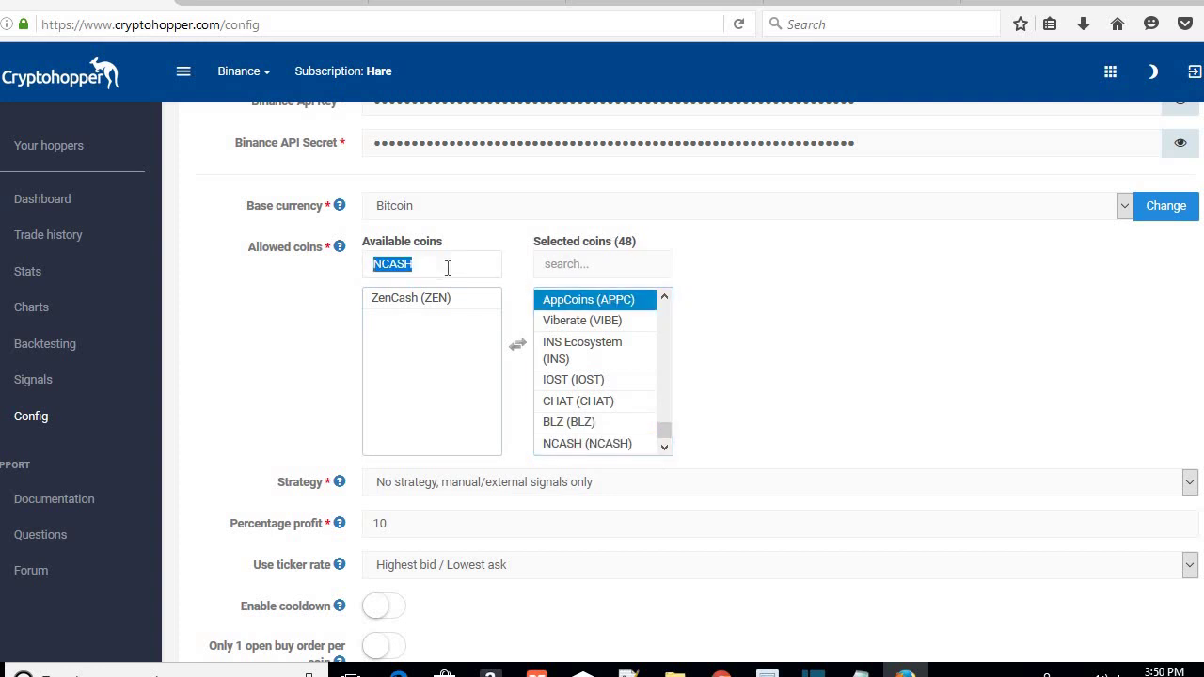
{"action": "key", "text": "BackSpace"}
{"action": "type", "text": "STORM"}
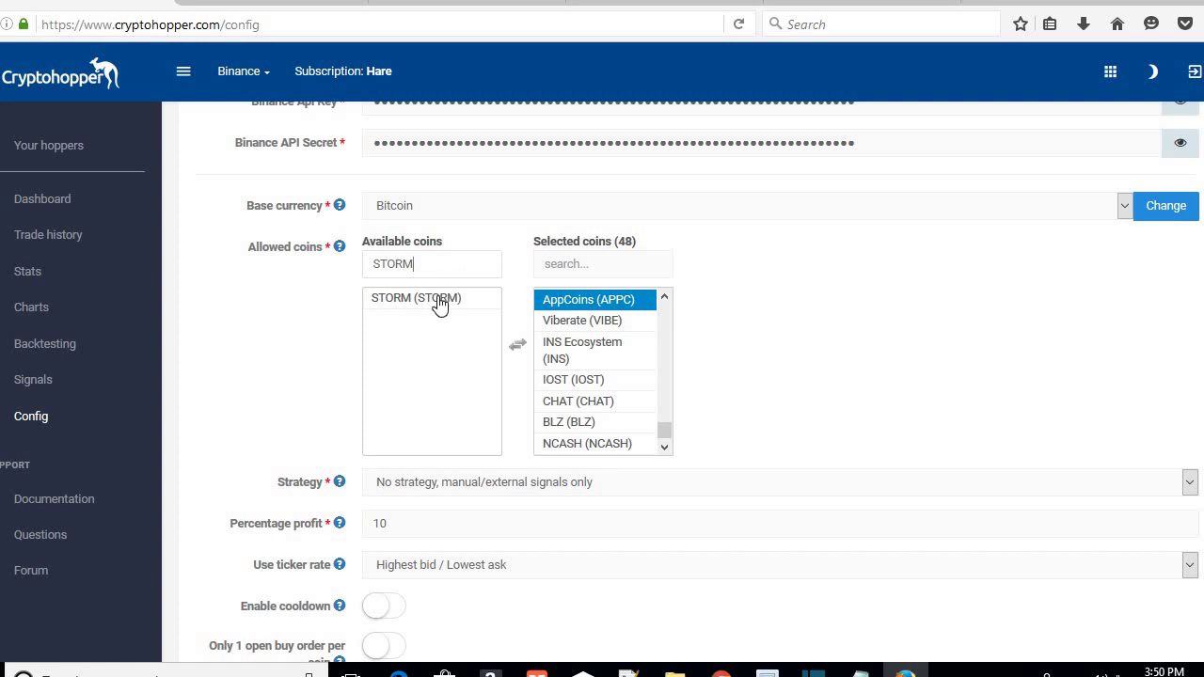
{"action": "double_click", "coordinate": [438, 300]}
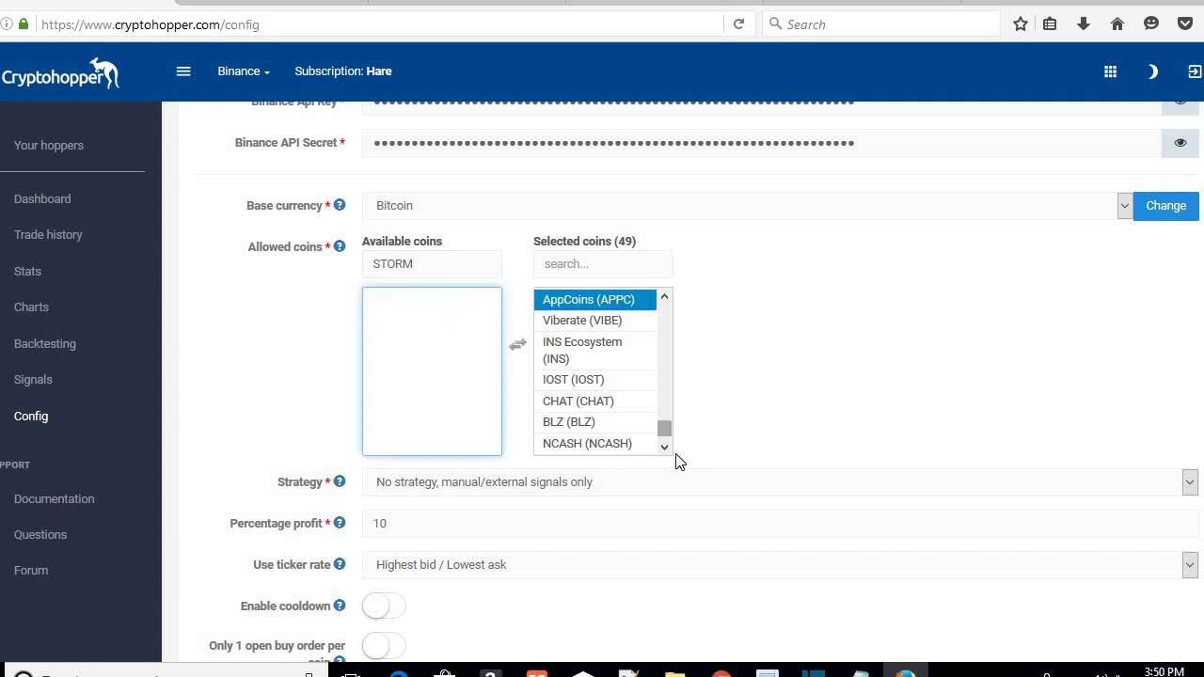
Search the available coins for ONT and add it to the selected coins.
{"action": "double_click", "coordinate": [430, 270]}
{"action": "type", "text": "ONT"}
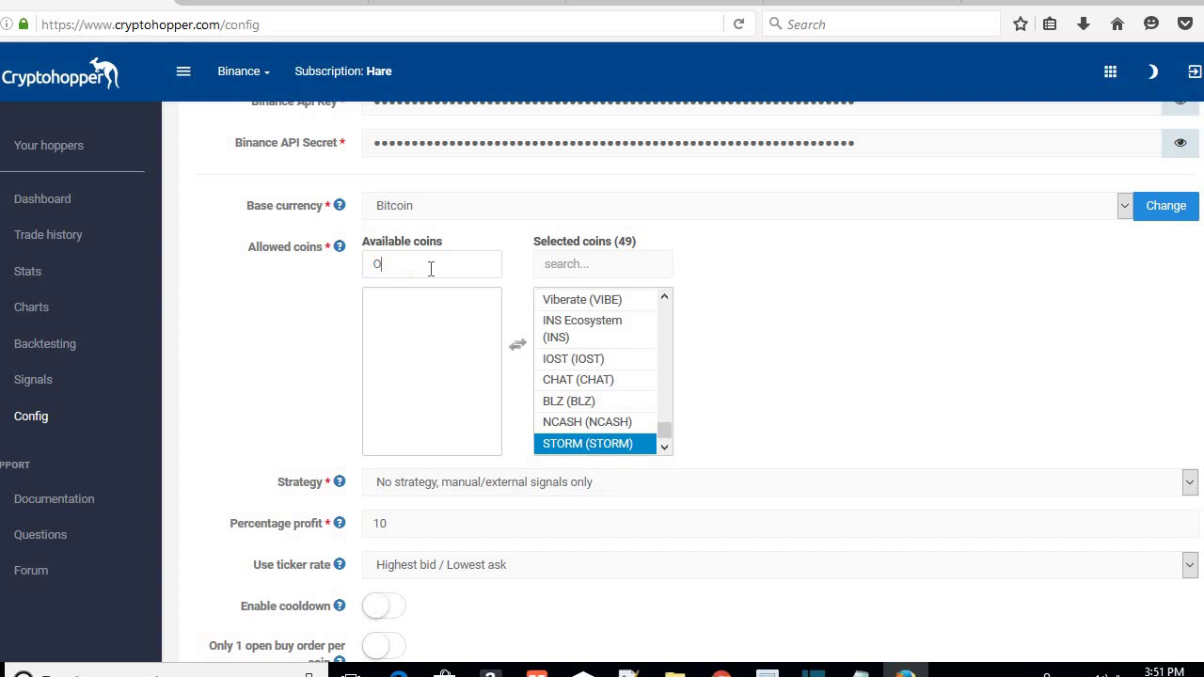
{"action": "left_click", "coordinate": [414, 299]}
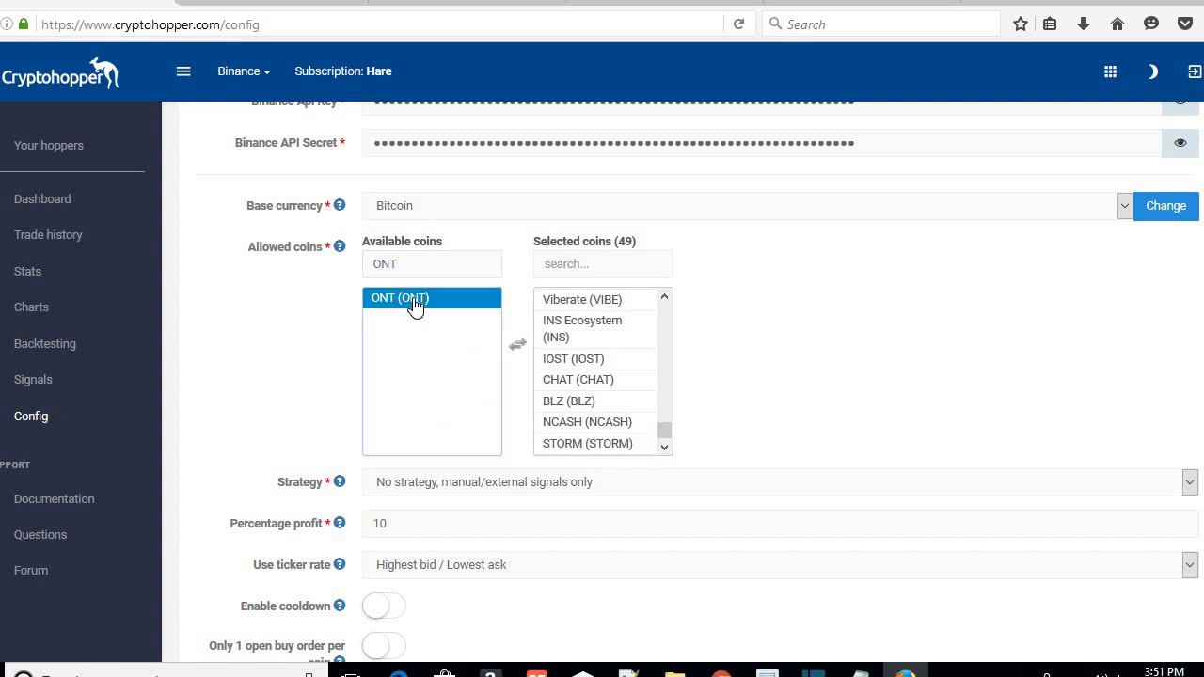
{"action": "double_click", "coordinate": [421, 300]}
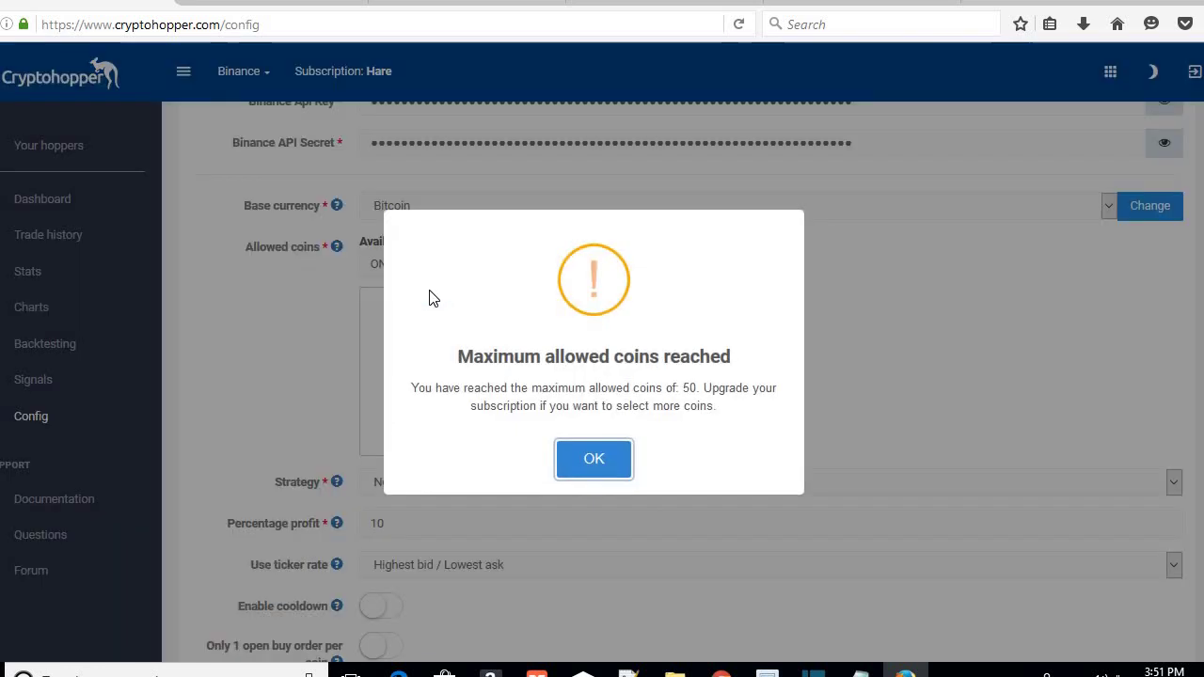
{"action": "left_click", "coordinate": [580, 479]}
{"action": "left_click", "coordinate": [662, 439]}
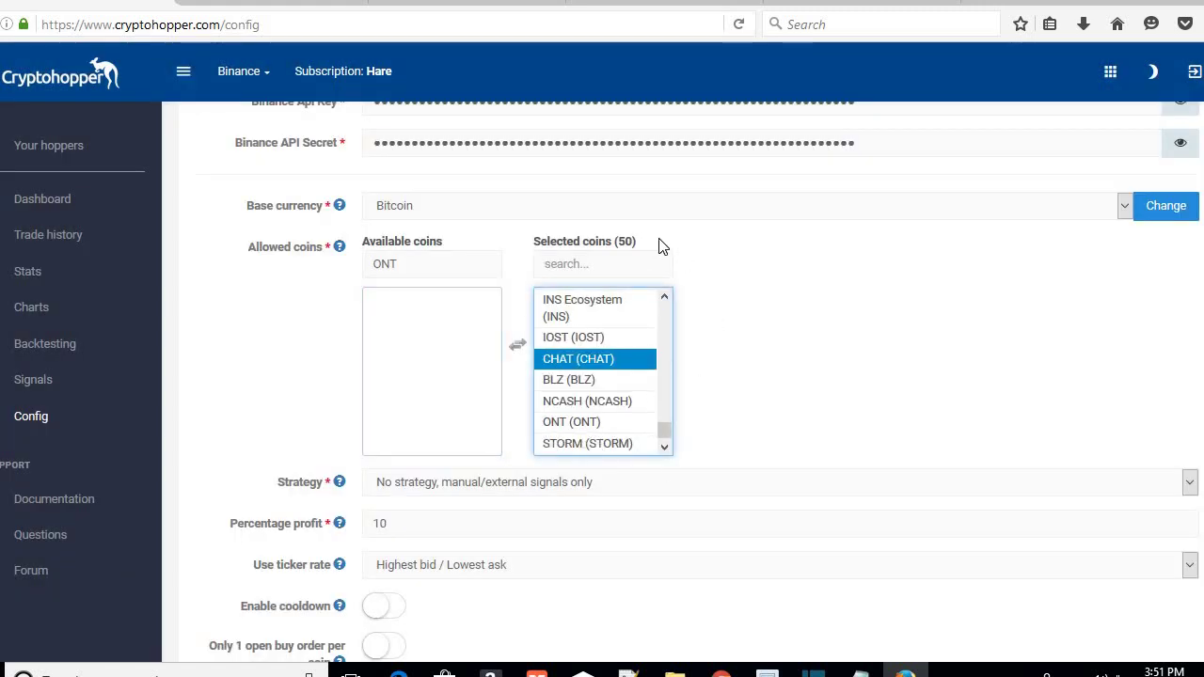
Check the selected coin count and look through the last coins in the selected list, from INS to STORM.
{"action": "left_click", "coordinate": [758, 265]}
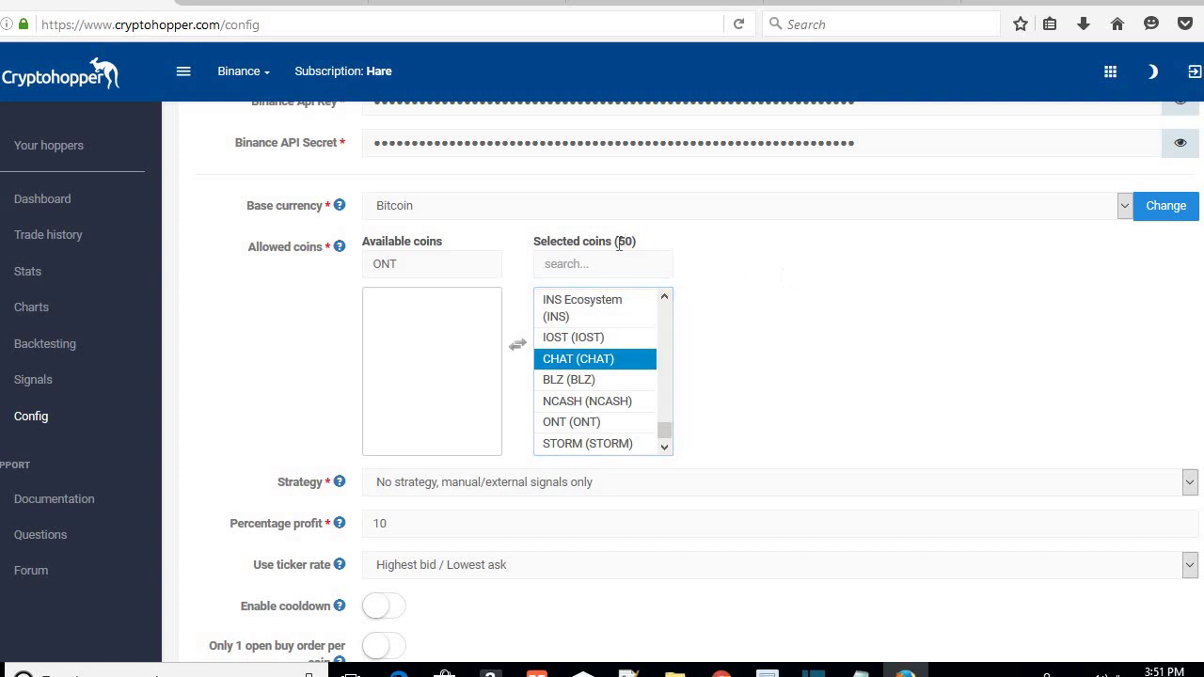
{"action": "left_click_drag", "start_coordinate": [617, 243], "coordinate": [639, 241]}
{"action": "left_click", "coordinate": [631, 239]}
{"action": "double_click", "coordinate": [634, 239]}
{"action": "left_click", "coordinate": [801, 302]}
{"action": "left_click", "coordinate": [603, 310]}
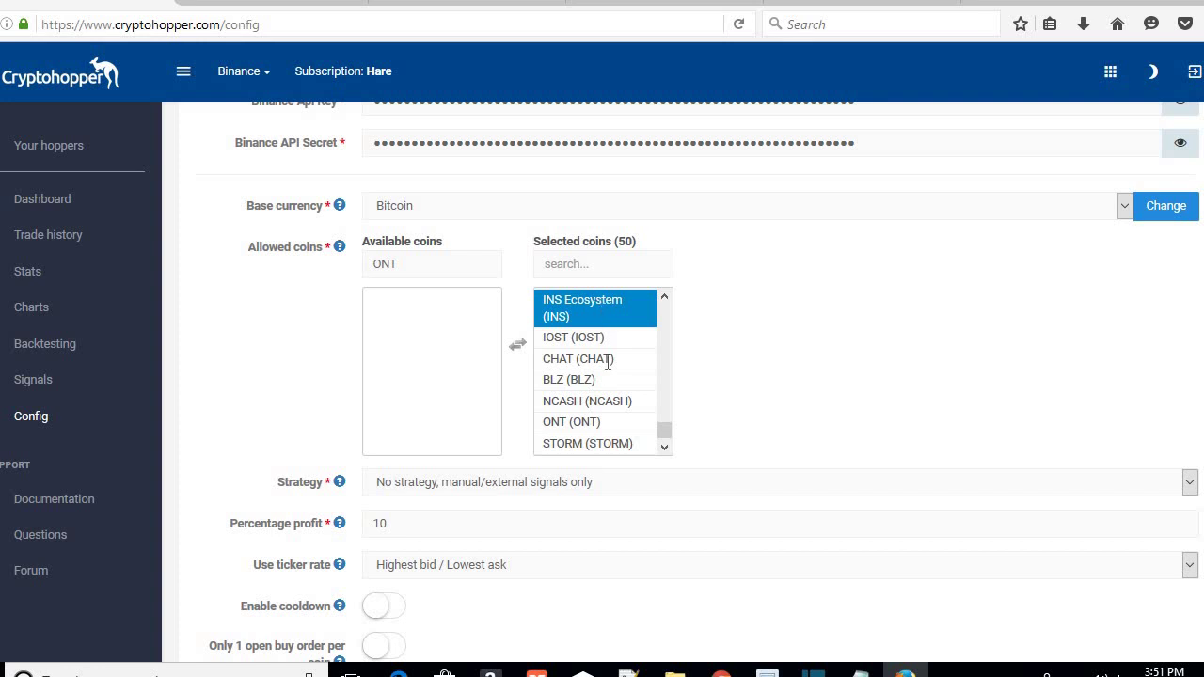
{"action": "left_click", "coordinate": [626, 423]}
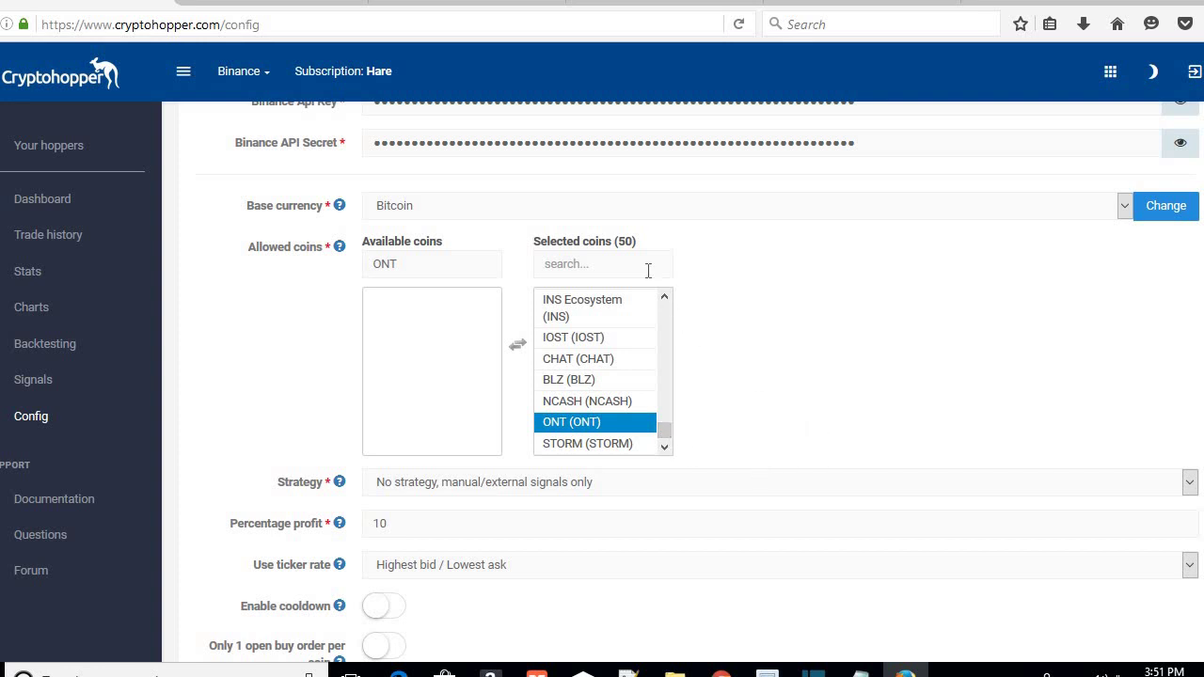
{"action": "left_click", "coordinate": [562, 308]}
{"action": "left_click", "coordinate": [593, 443]}
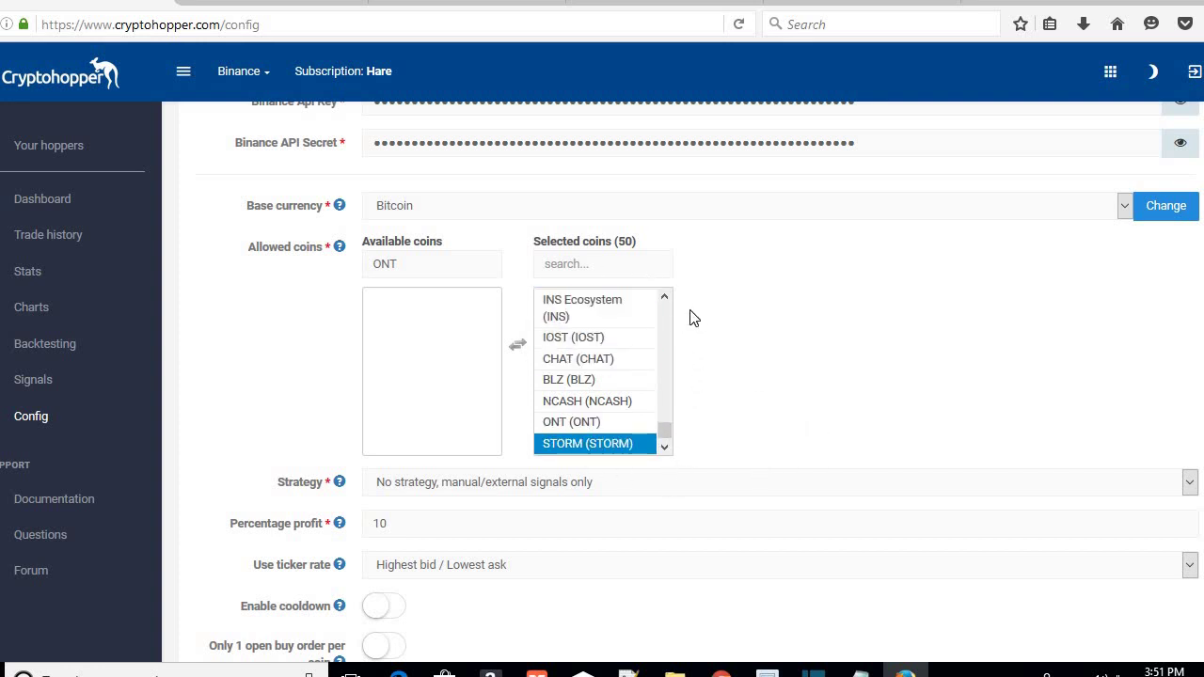
{"action": "left_click", "coordinate": [636, 309]}
{"action": "left_click", "coordinate": [622, 408]}
{"action": "left_click", "coordinate": [647, 446]}
{"action": "key", "text": "Up"}
{"action": "key", "text": "Up"}
{"action": "key", "text": "Up"}
Try the Multiple TA Factors strategy and return to No strategy, manual/external signals only.
{"action": "scroll", "coordinate": [282, 348], "scroll_direction": "down", "scroll_amount": 2}
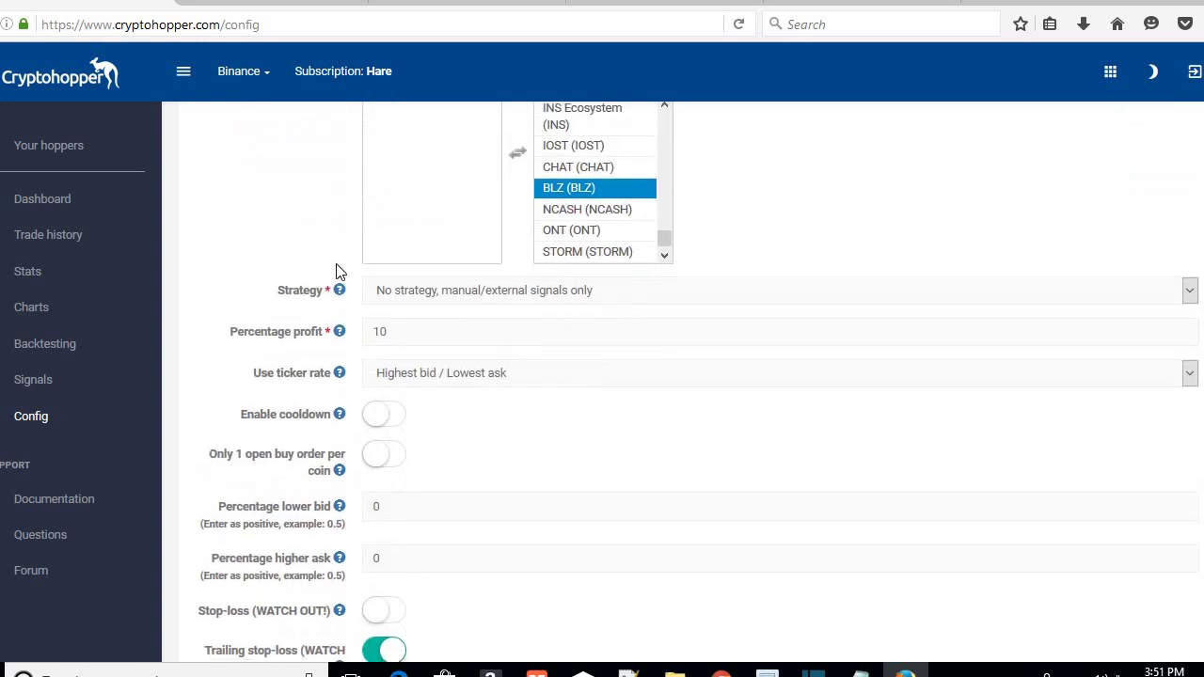
{"action": "left_click", "coordinate": [514, 293]}
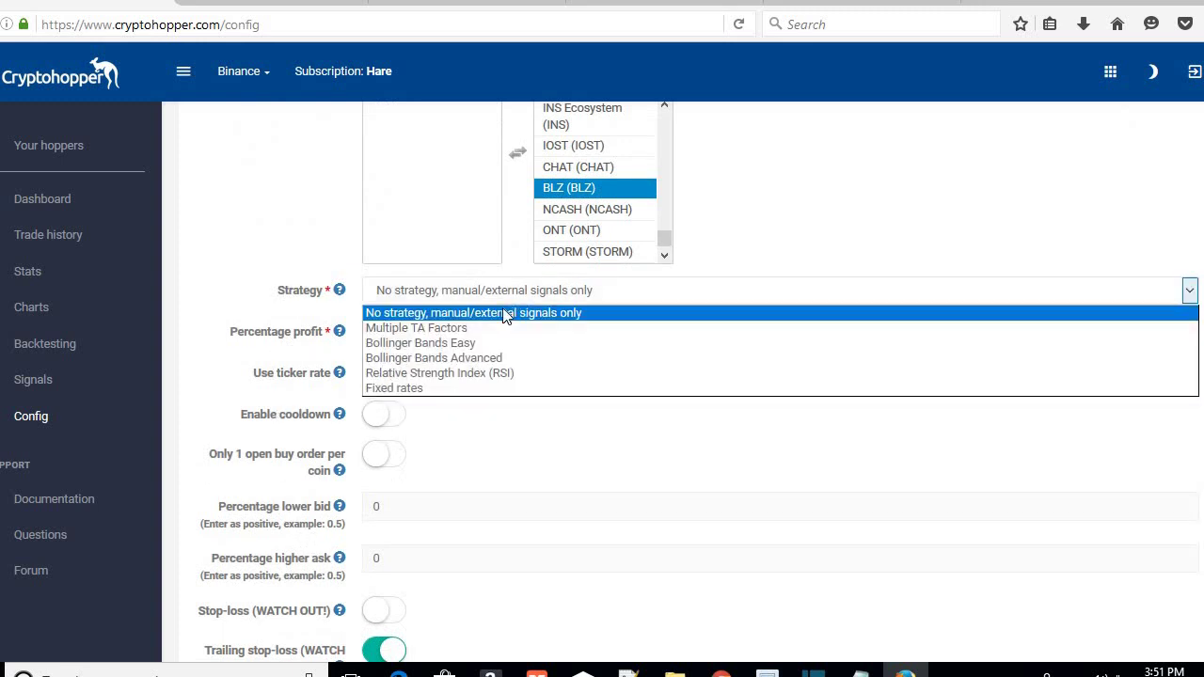
{"action": "left_click", "coordinate": [428, 328]}
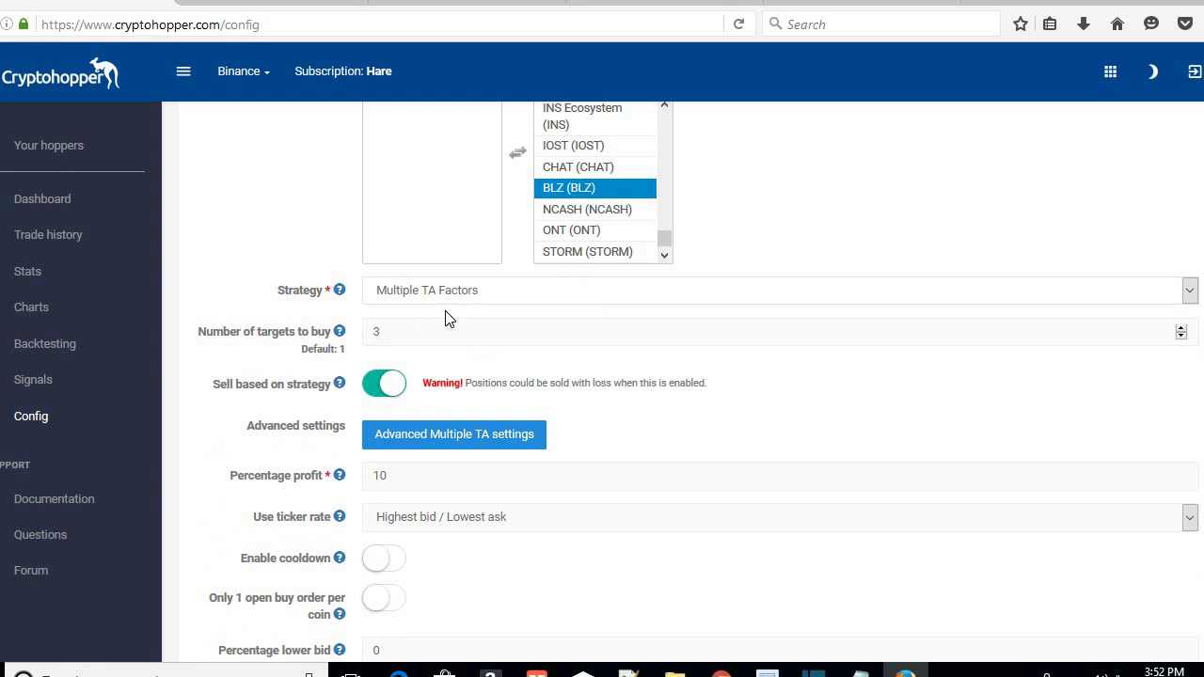
{"action": "left_click", "coordinate": [516, 294]}
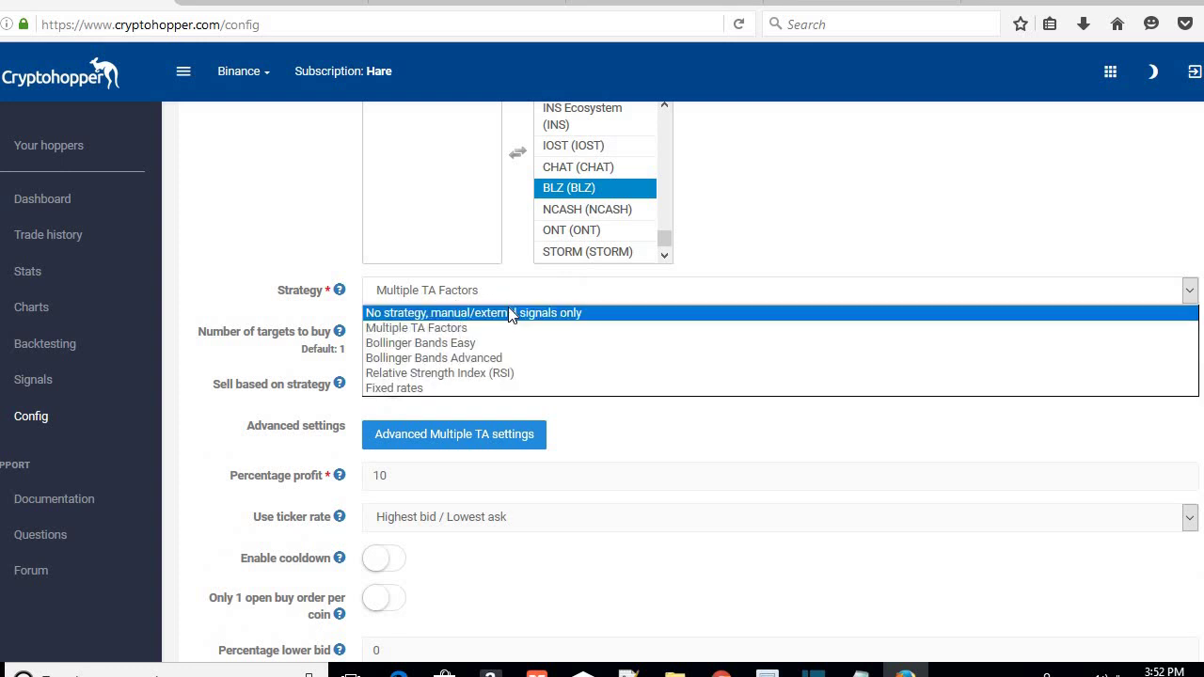
{"action": "left_click", "coordinate": [501, 320]}
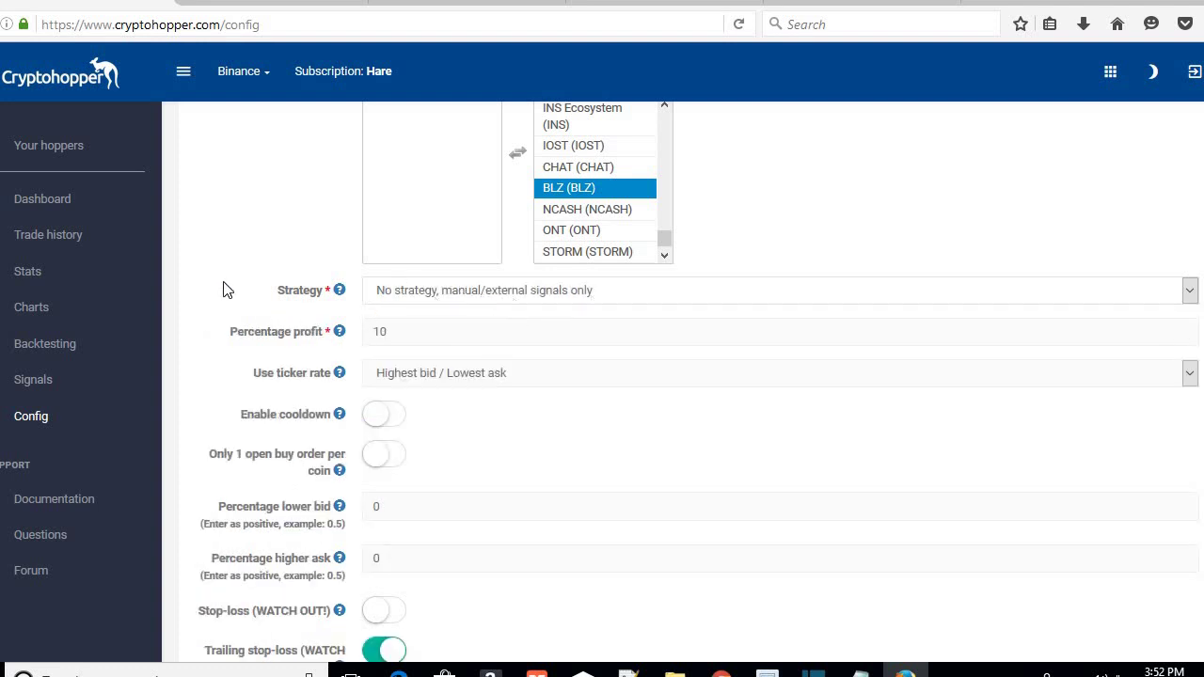
Review the percentage profit, ticker rate options and percentage lower bid and higher ask settings.
{"action": "double_click", "coordinate": [400, 331]}
{"action": "left_click", "coordinate": [386, 354]}
{"action": "left_click", "coordinate": [461, 376]}
{"action": "left_click", "coordinate": [461, 381]}
{"action": "scroll", "coordinate": [265, 480], "scroll_direction": "down", "scroll_amount": 2}
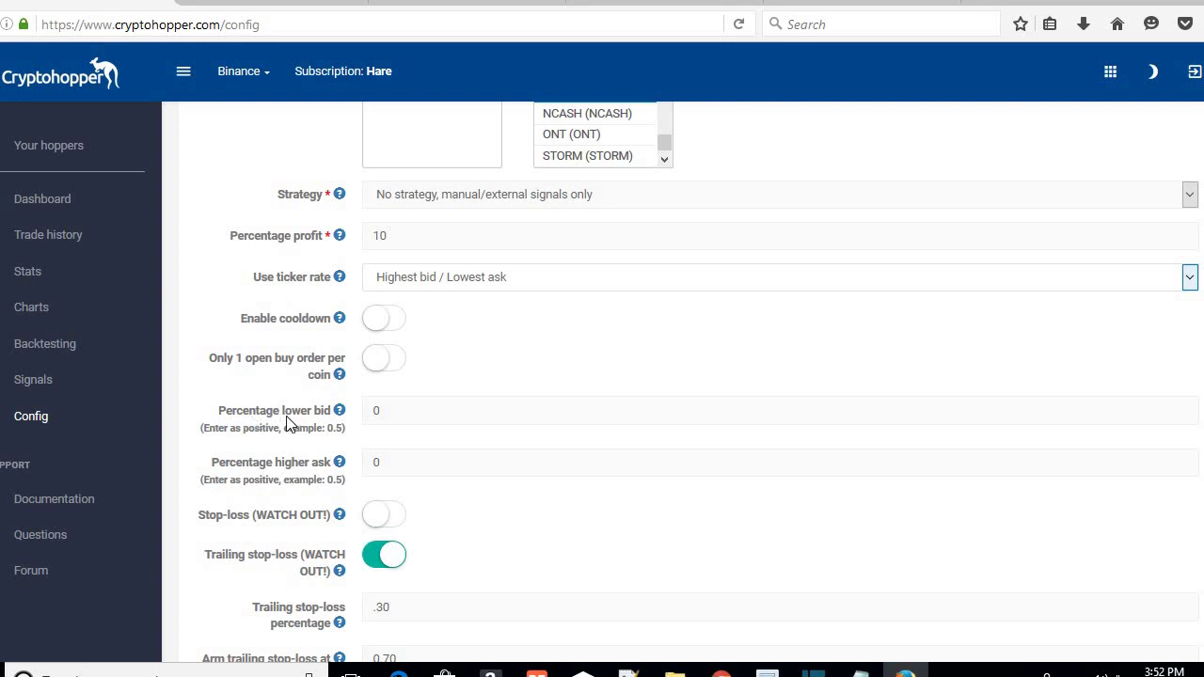
{"action": "left_click", "coordinate": [393, 410]}
{"action": "left_click", "coordinate": [260, 478]}
Enable the stop-loss to show its percentage setting and disable it again.
{"action": "scroll", "coordinate": [260, 480], "scroll_direction": "down", "scroll_amount": 2}
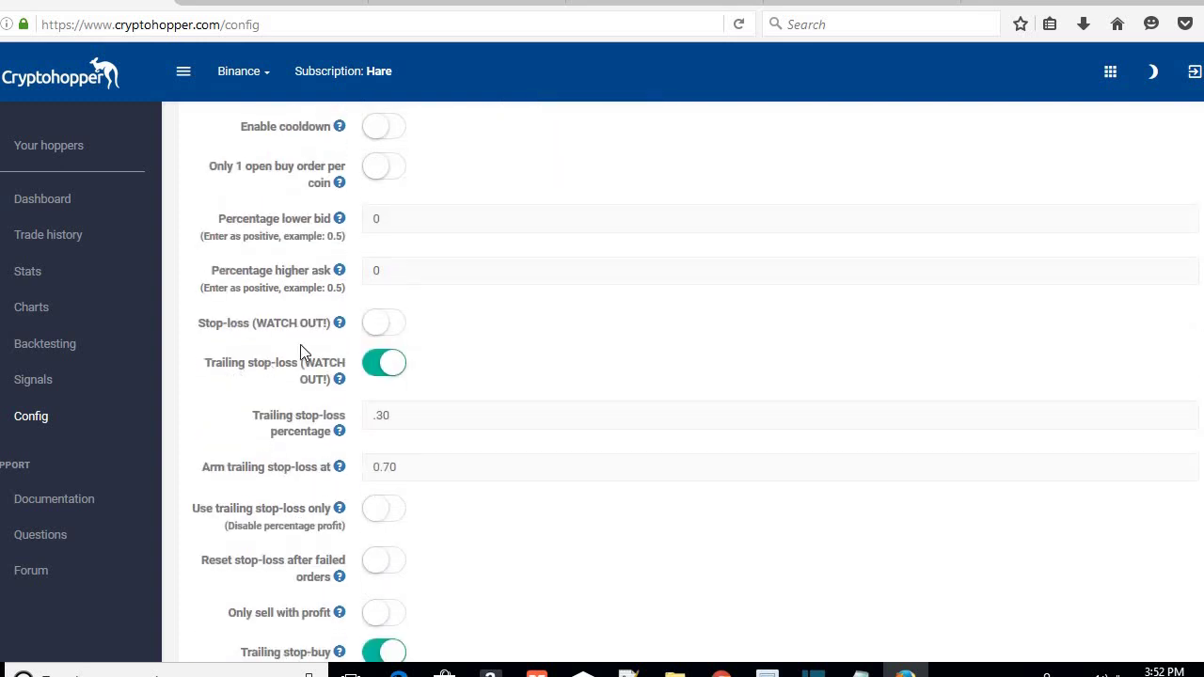
{"action": "left_click", "coordinate": [377, 324]}
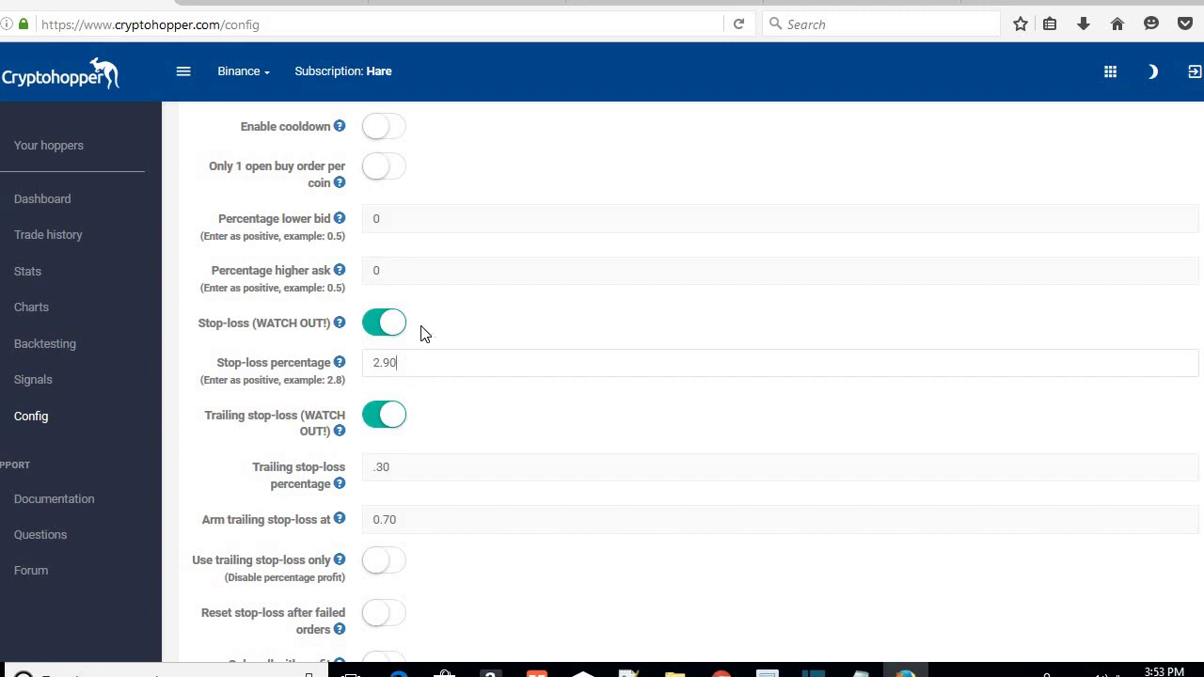
{"action": "left_click", "coordinate": [396, 327]}
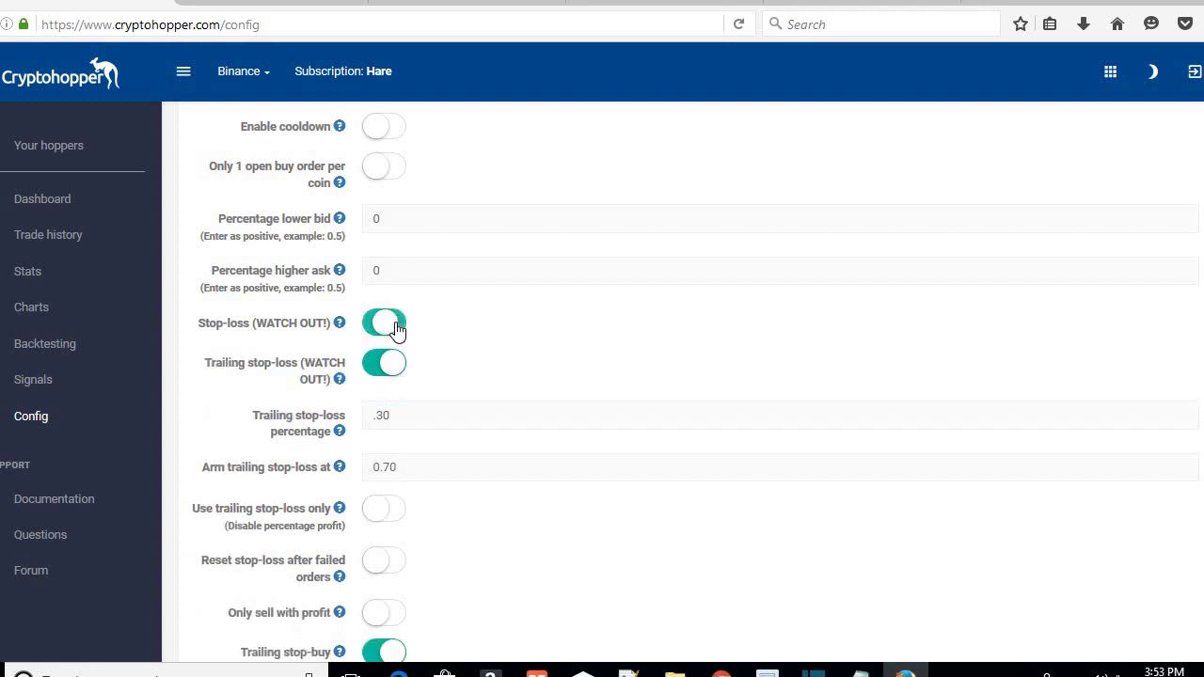
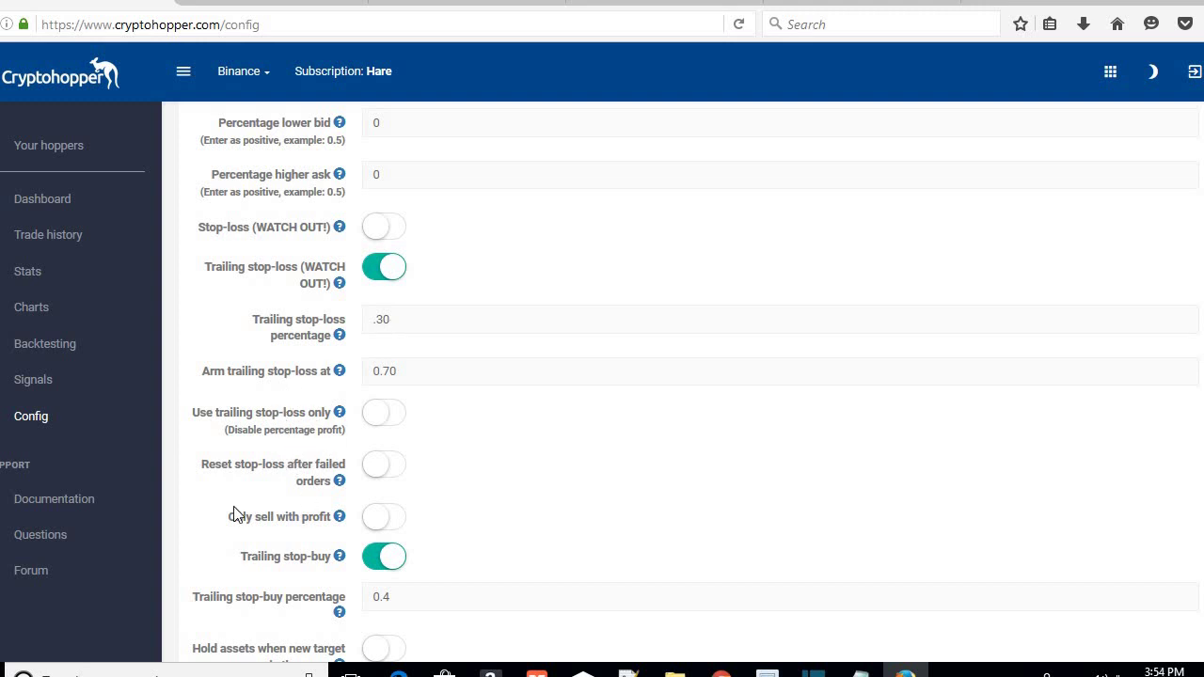
Review the trailing stop-buy and Dollar Cost Averaging settings, including the DCA after X time open choices.
{"action": "scroll", "coordinate": [235, 515], "scroll_direction": "down", "scroll_amount": 4}
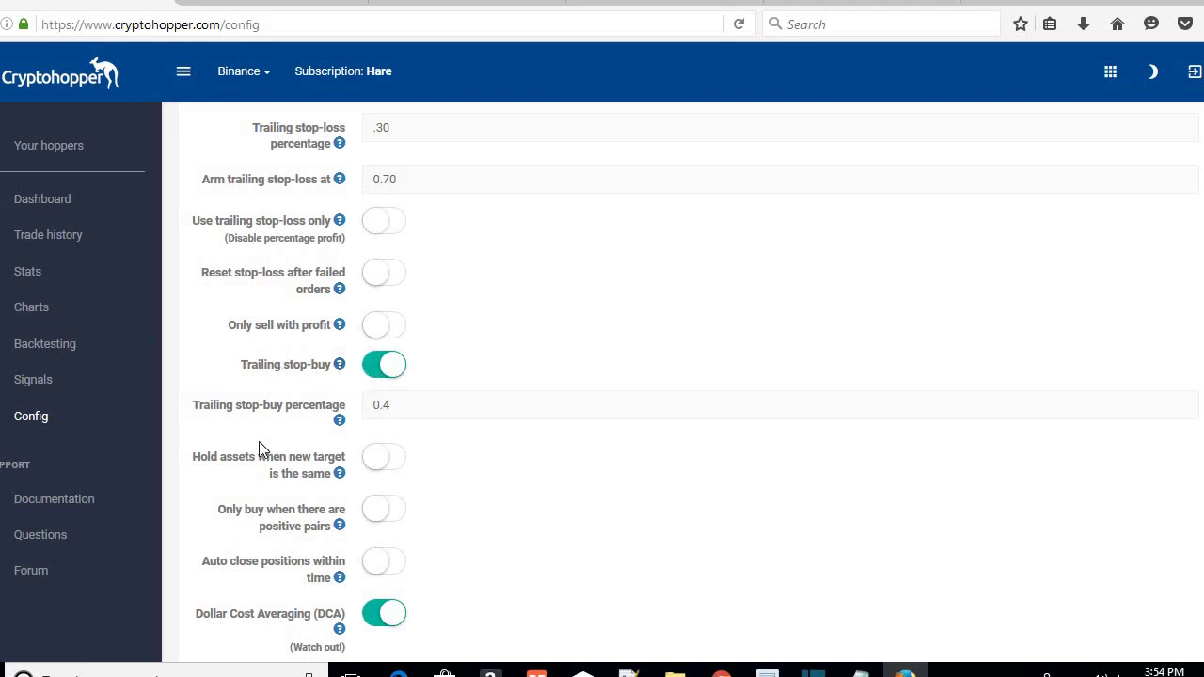
{"action": "scroll", "coordinate": [259, 441], "scroll_direction": "down", "scroll_amount": 2}
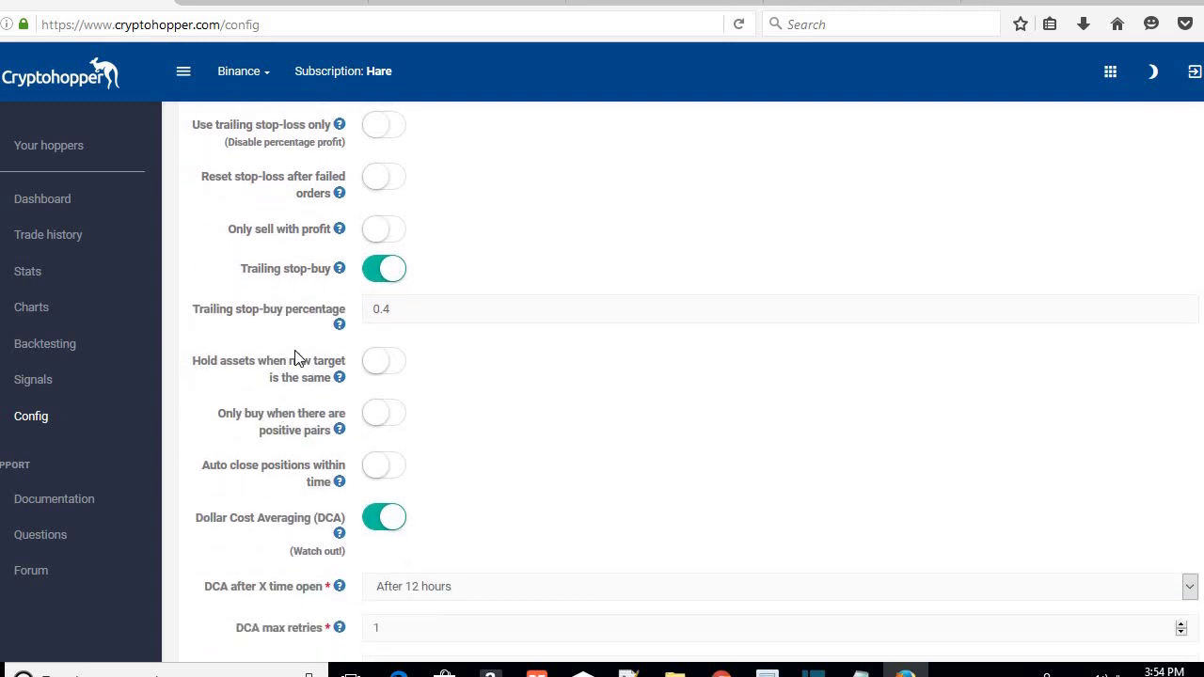
{"action": "scroll", "coordinate": [277, 520], "scroll_direction": "down", "scroll_amount": 4}
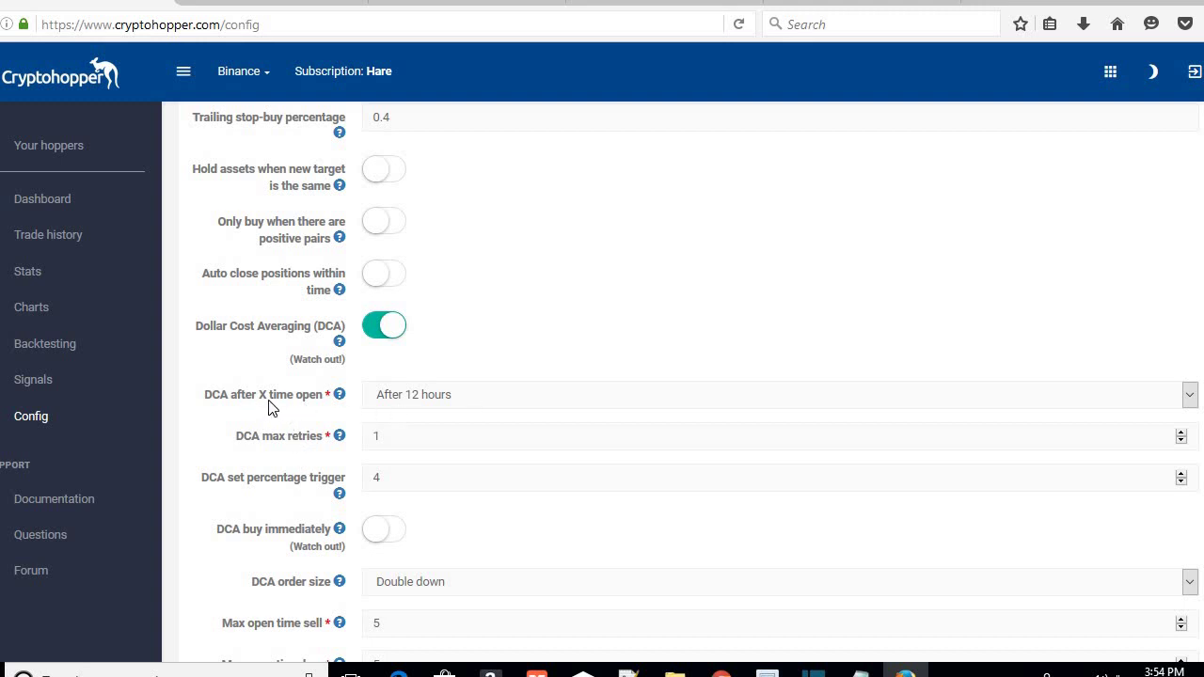
{"action": "left_click", "coordinate": [493, 406]}
{"action": "left_click", "coordinate": [493, 406]}
{"action": "scroll", "coordinate": [272, 433], "scroll_direction": "down", "scroll_amount": 2}
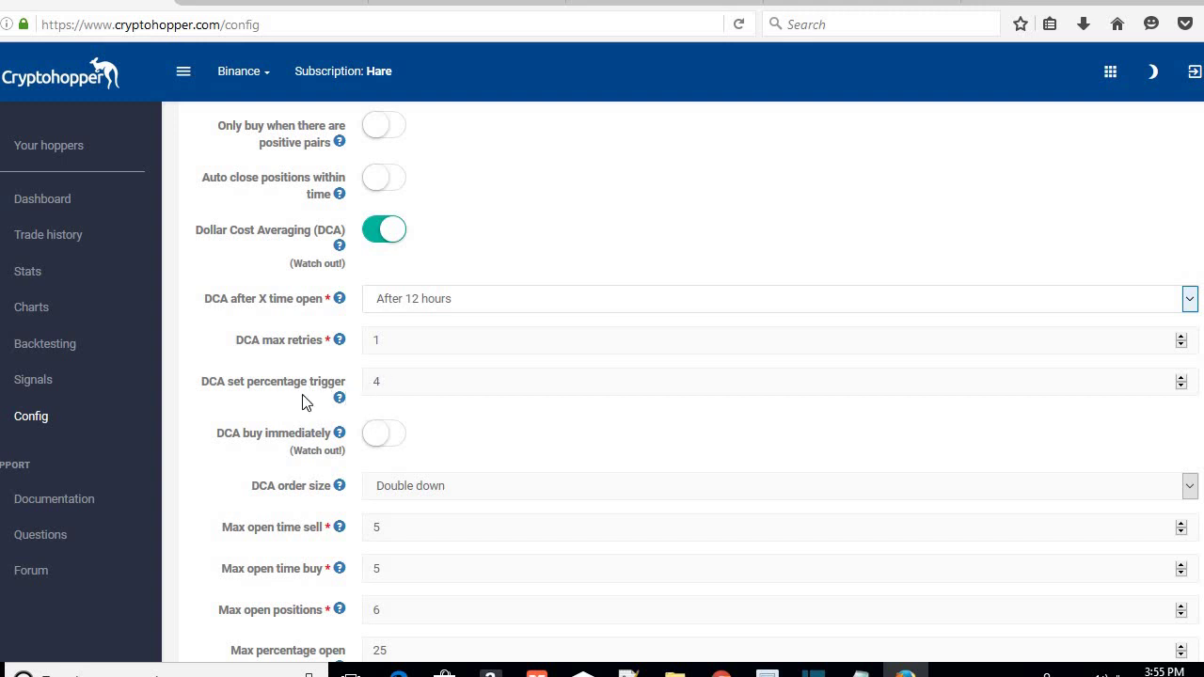
Review the maximum open positions, buy amount, BTC limits and notification settings at the end of the base configuration.
{"action": "scroll", "coordinate": [310, 400], "scroll_direction": "down", "scroll_amount": 4}
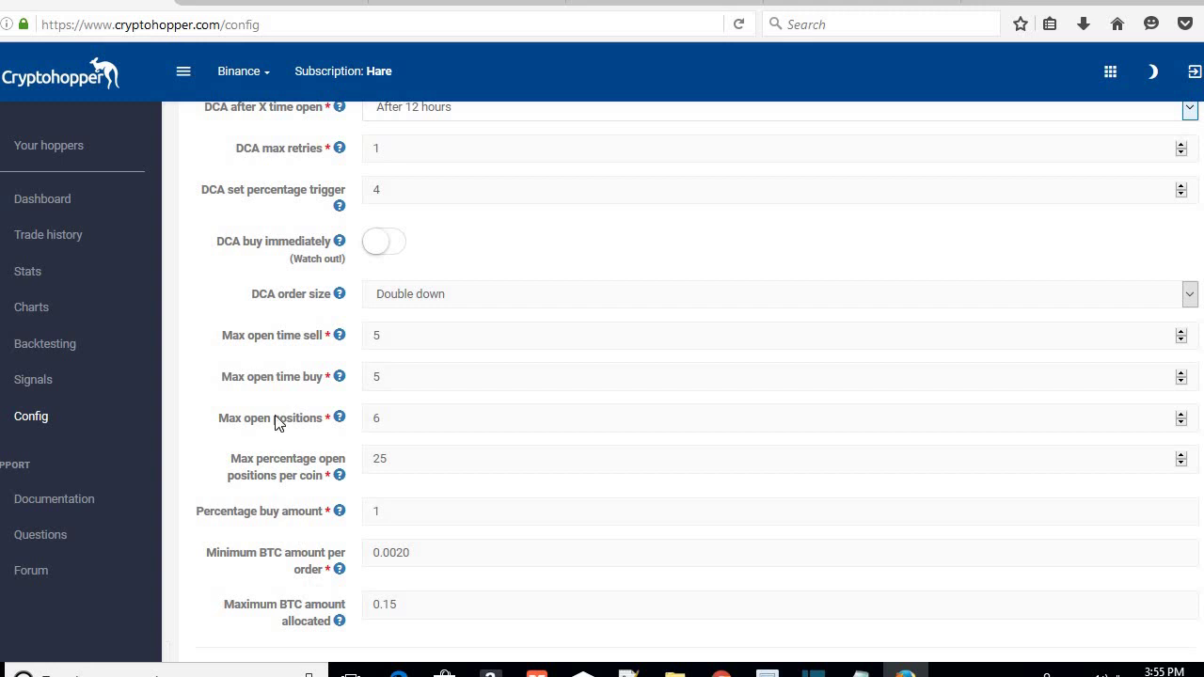
{"action": "left_click", "coordinate": [409, 420]}
{"action": "scroll", "coordinate": [297, 552], "scroll_direction": "down", "scroll_amount": 2}
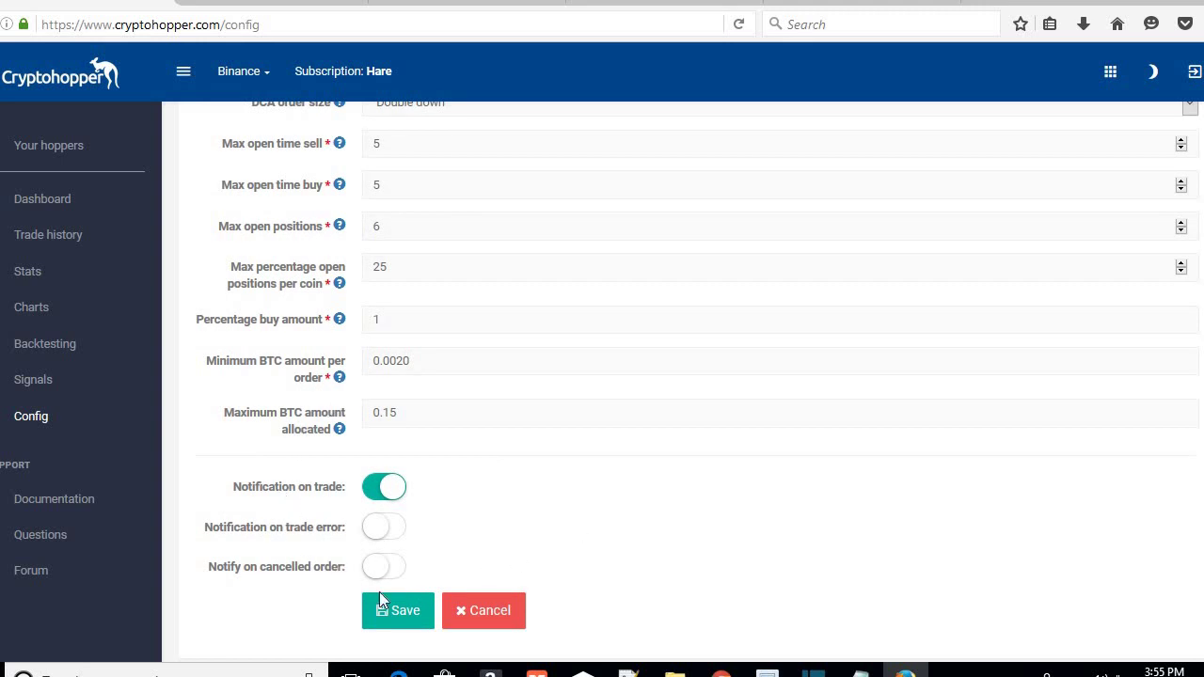
Open the hopper's signals configuration and look over the currently subscribed signal providers.
{"action": "scroll", "coordinate": [329, 433], "scroll_direction": "up", "scroll_amount": 10}
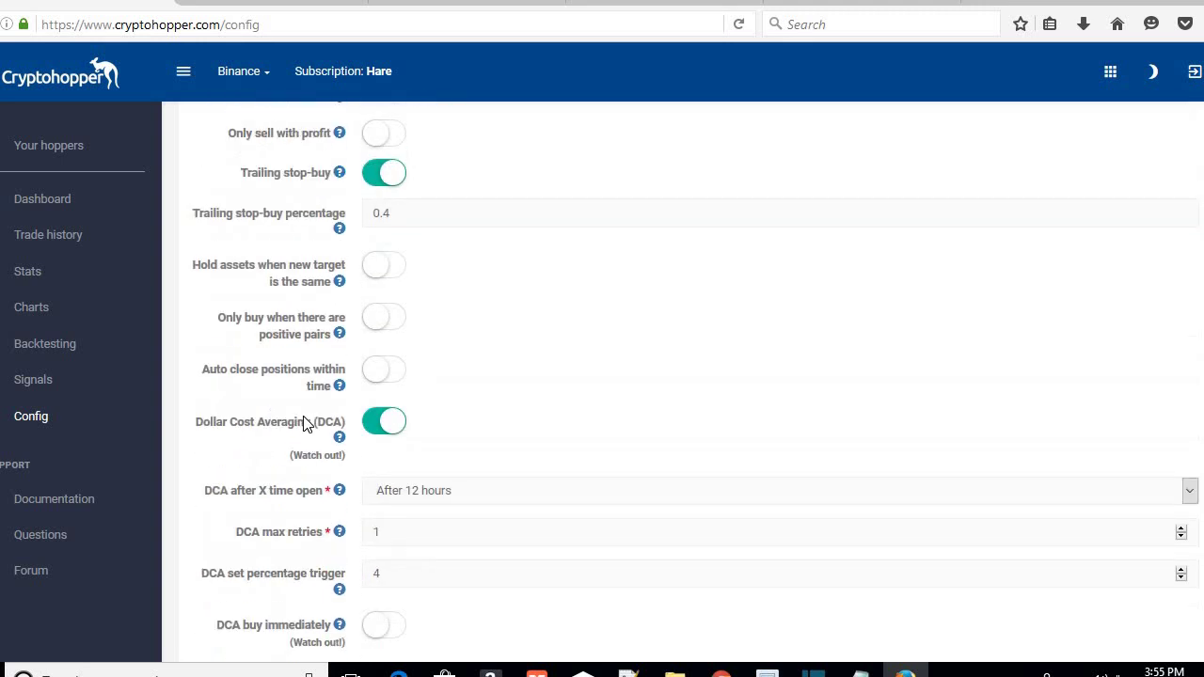
{"action": "scroll", "coordinate": [285, 437], "scroll_direction": "up", "scroll_amount": 3}
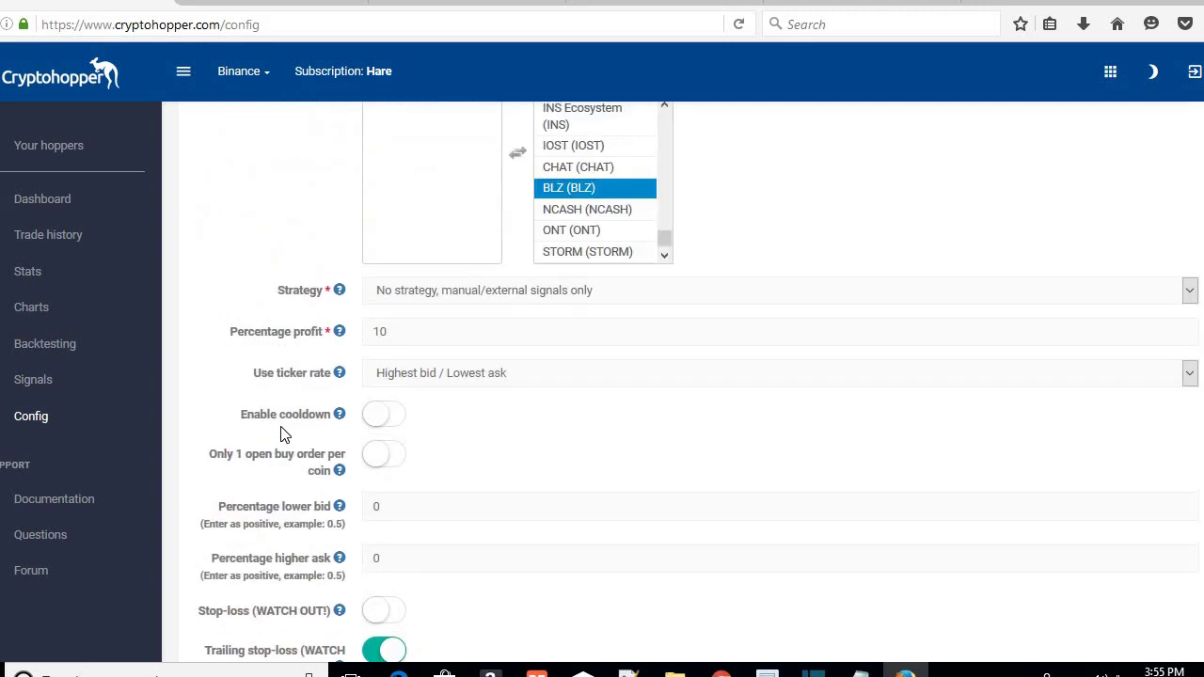
{"action": "scroll", "coordinate": [282, 434], "scroll_direction": "up", "scroll_amount": 5}
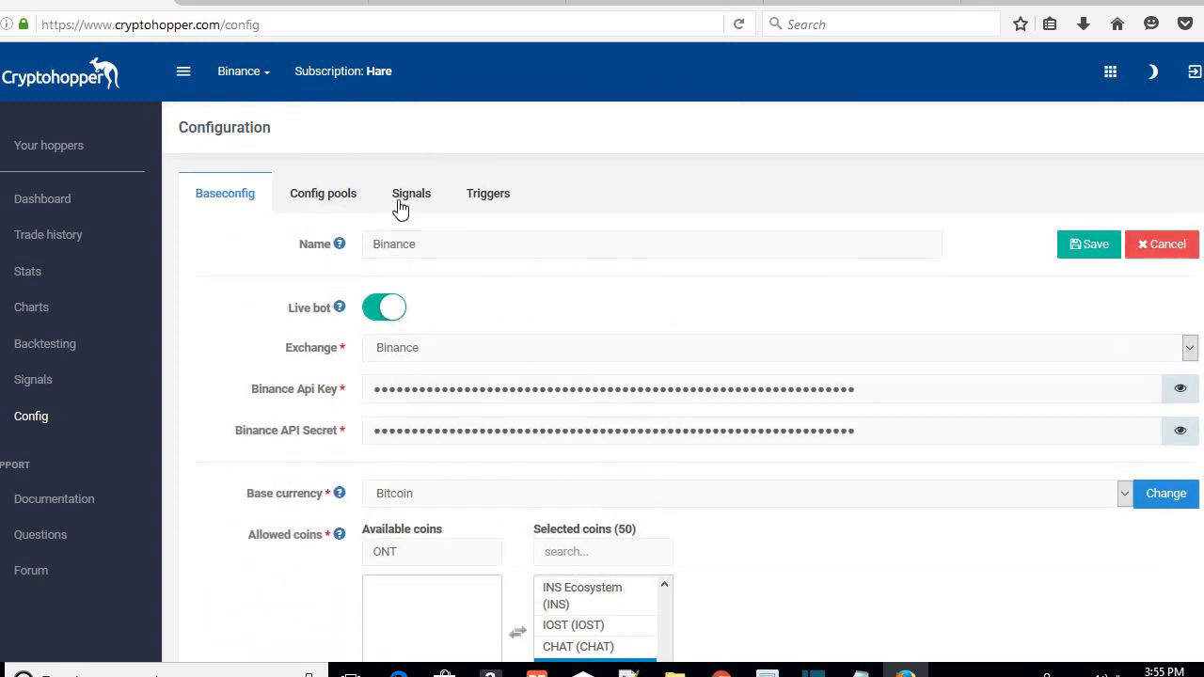
{"action": "left_click", "coordinate": [400, 205]}
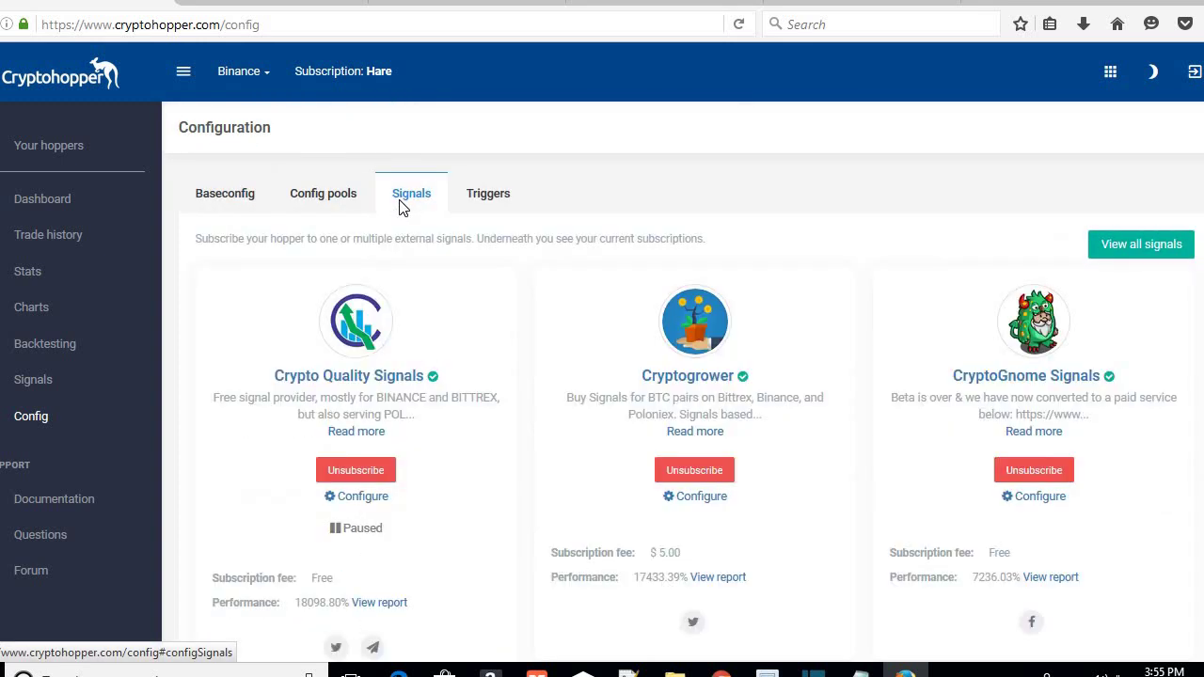
{"action": "scroll", "coordinate": [494, 277], "scroll_direction": "down", "scroll_amount": 2}
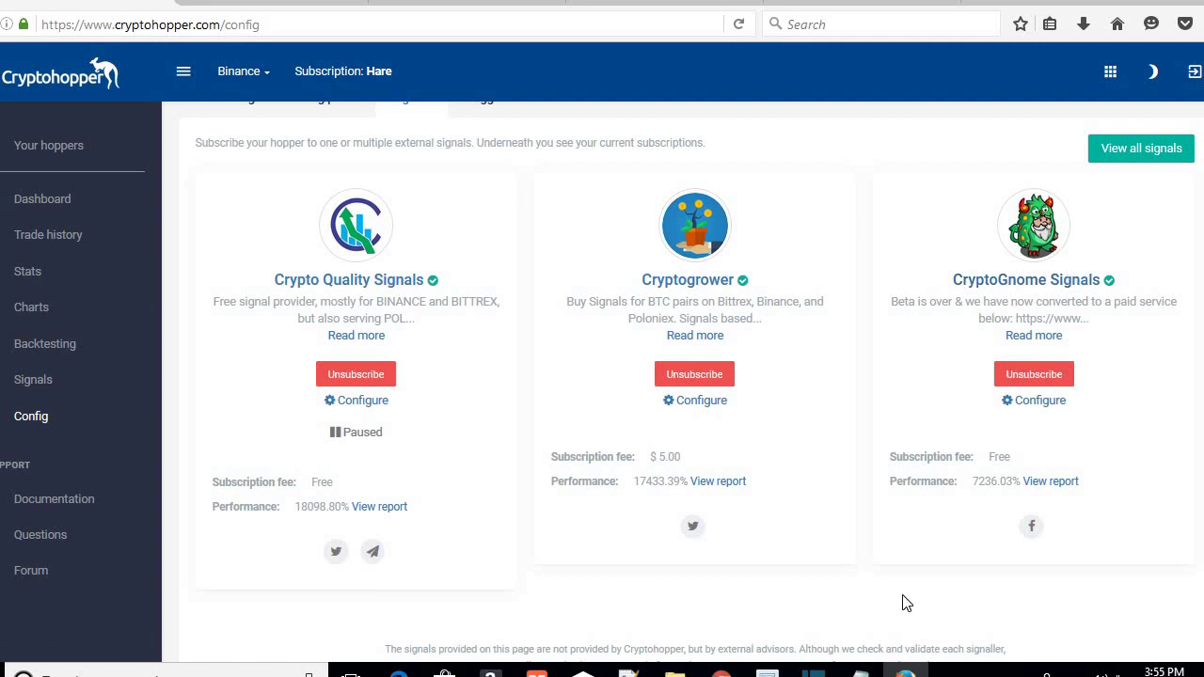
{"action": "scroll", "coordinate": [873, 515], "scroll_direction": "up", "scroll_amount": 2}
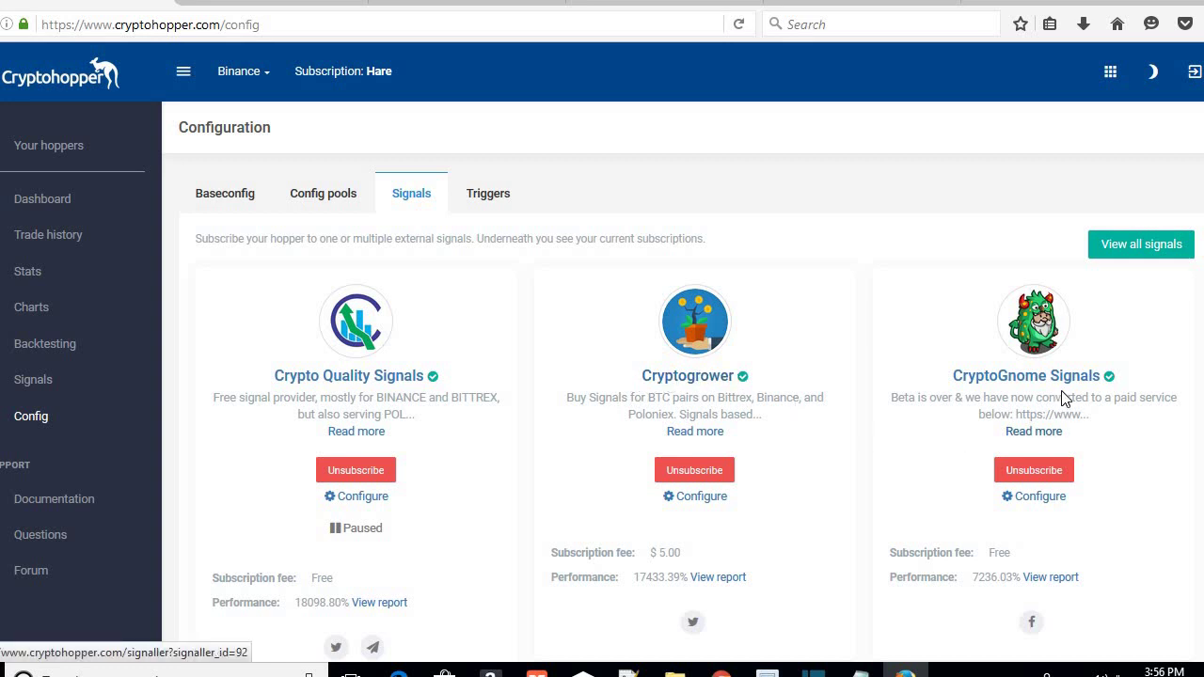
Open the full list of external signals for Binance and browse the providers, their fees and performance.
{"action": "left_click", "coordinate": [1151, 259]}
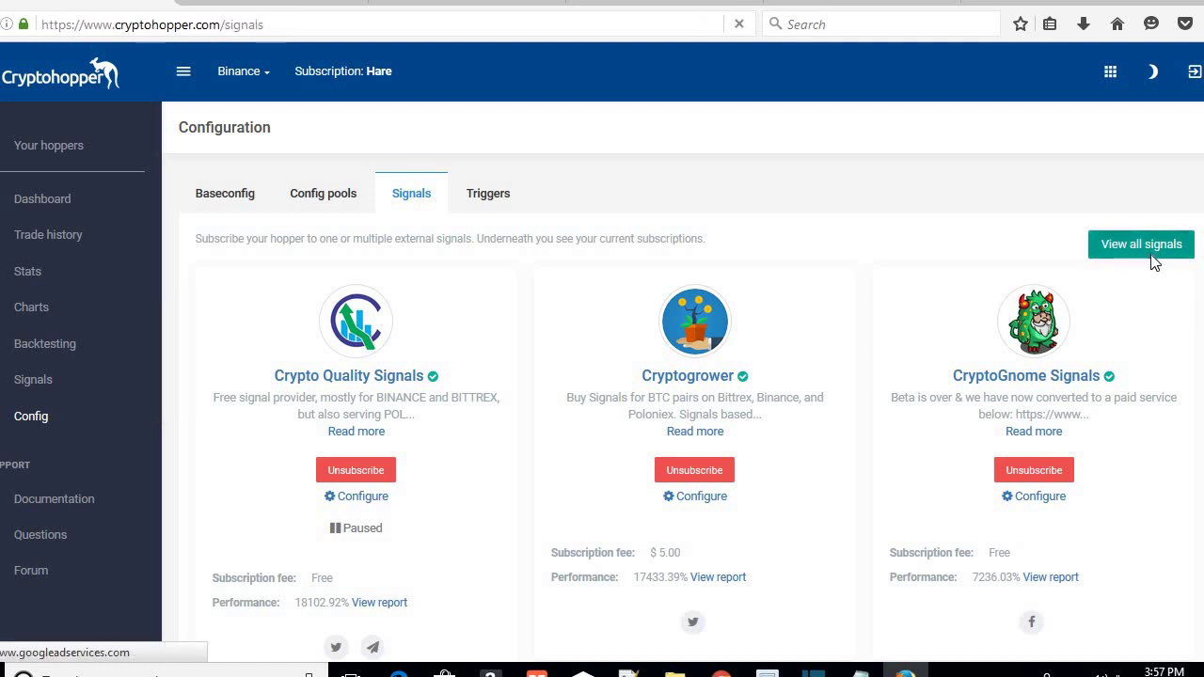
{"action": "scroll", "coordinate": [1150, 317], "scroll_direction": "down", "scroll_amount": 2}
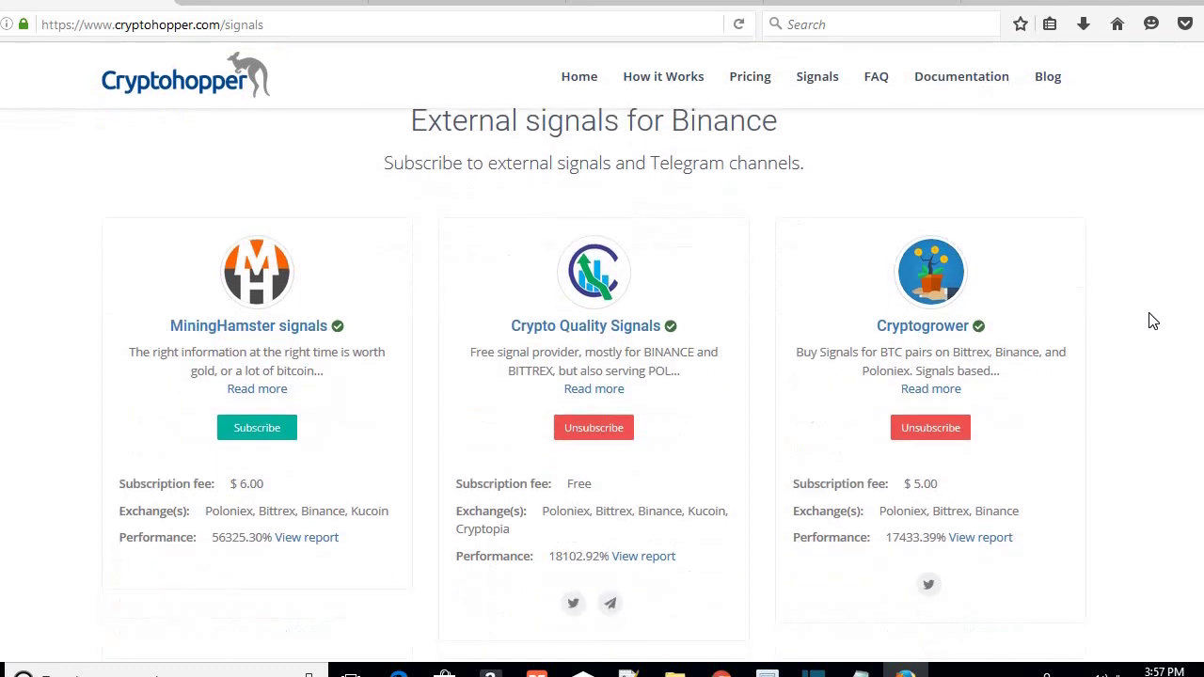
{"action": "scroll", "coordinate": [1153, 320], "scroll_direction": "down", "scroll_amount": 4}
{"action": "scroll", "coordinate": [1153, 320], "scroll_direction": "down", "scroll_amount": 10}
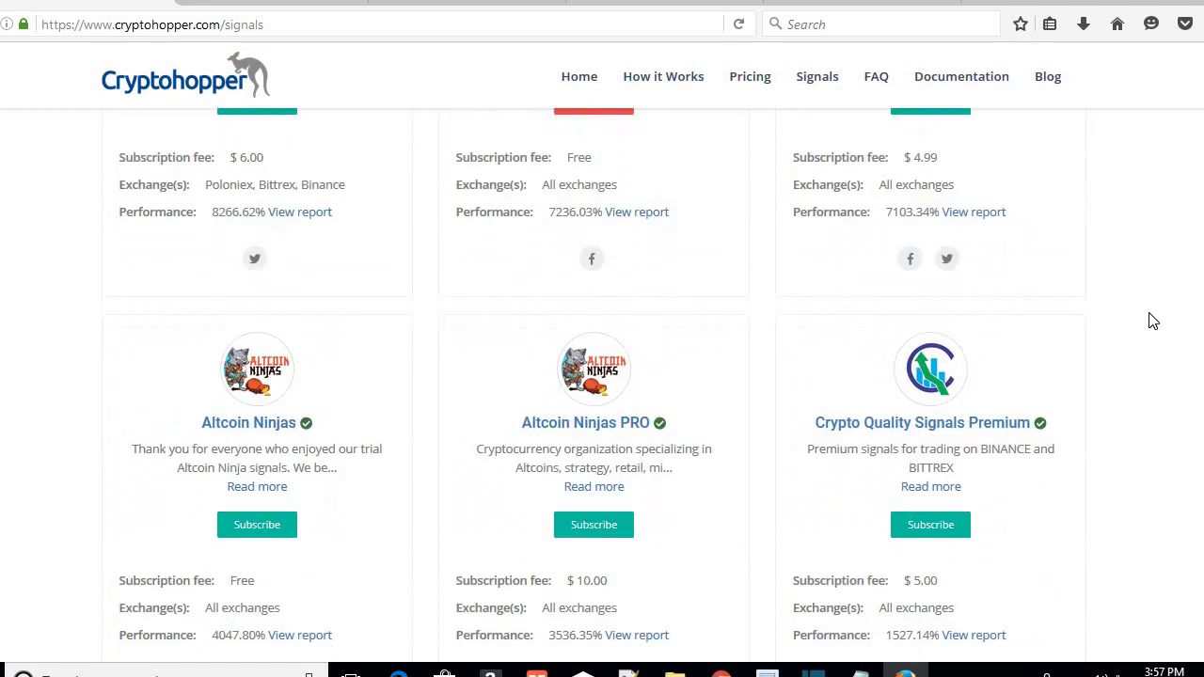
{"action": "scroll", "coordinate": [1153, 321], "scroll_direction": "down", "scroll_amount": 7}
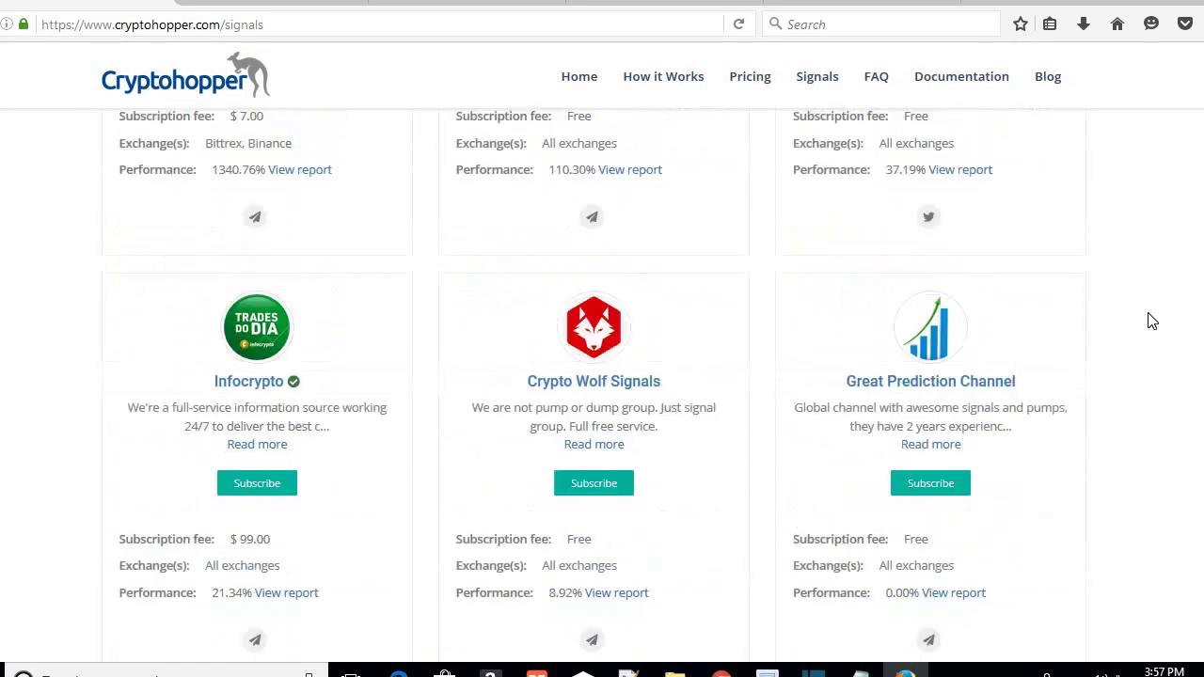
{"action": "scroll", "coordinate": [1153, 321], "scroll_direction": "down", "scroll_amount": 3}
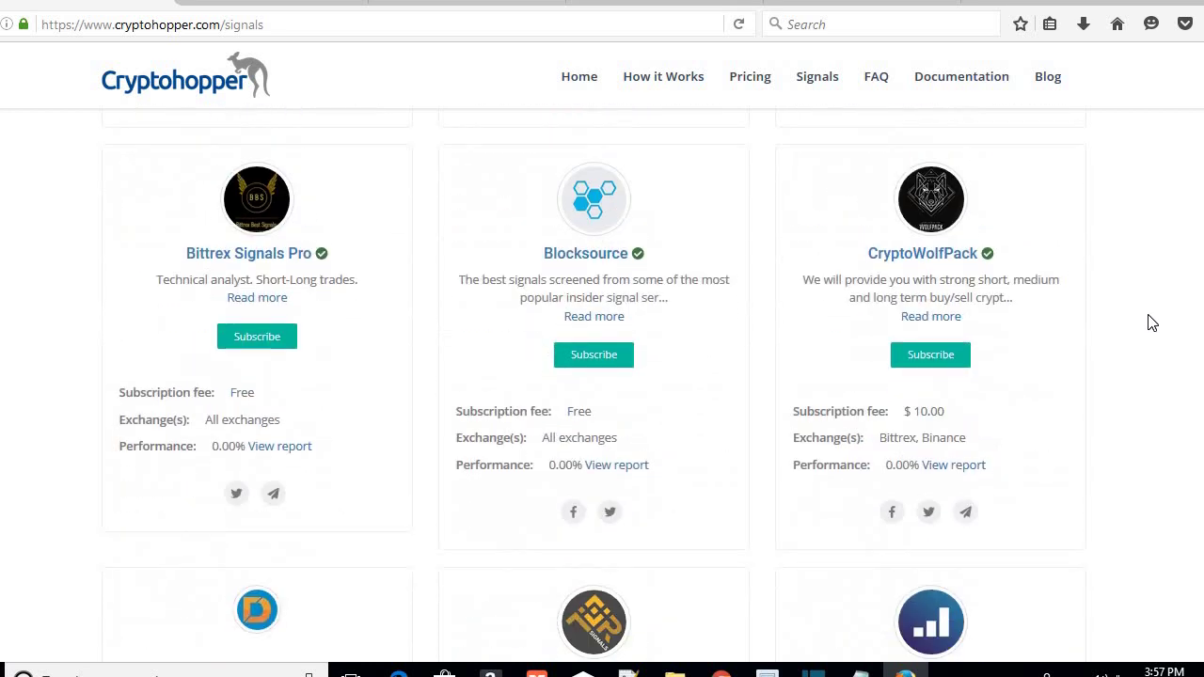
Go back to the top-ranked Binance signal providers and highlight the names Crypto Quality Signals and Cryptogrower.
{"action": "scroll", "coordinate": [1153, 321], "scroll_direction": "up", "scroll_amount": 4}
{"action": "scroll", "coordinate": [1152, 322], "scroll_direction": "up", "scroll_amount": 10}
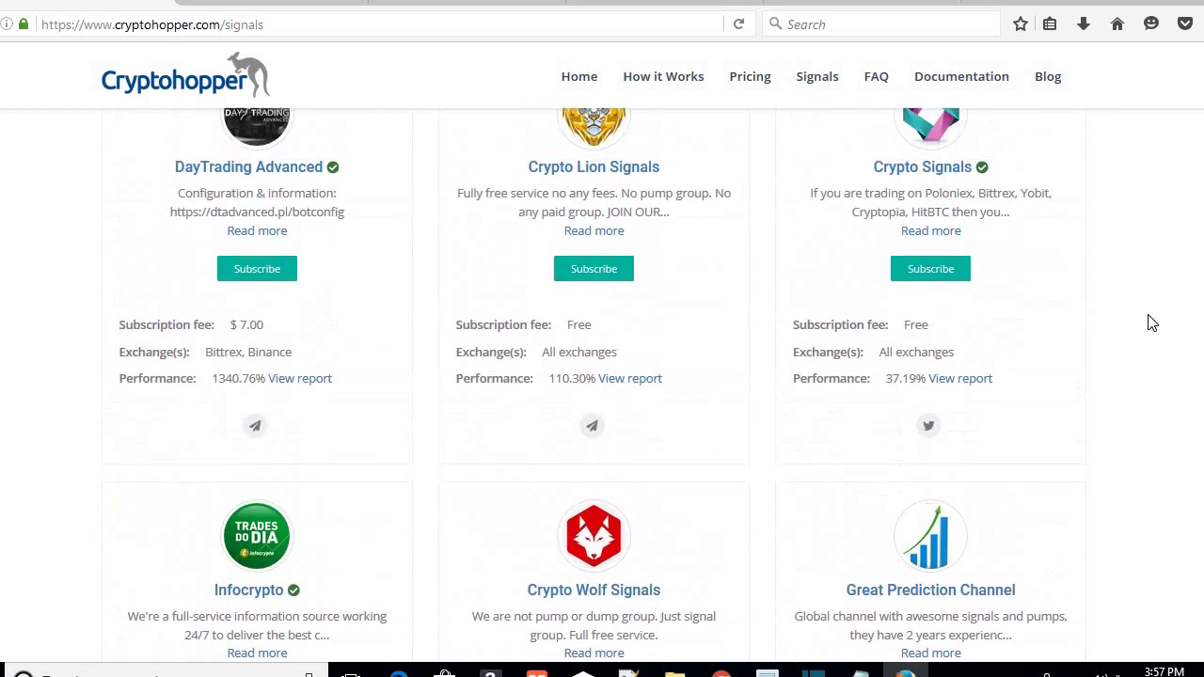
{"action": "scroll", "coordinate": [1152, 322], "scroll_direction": "up", "scroll_amount": 3}
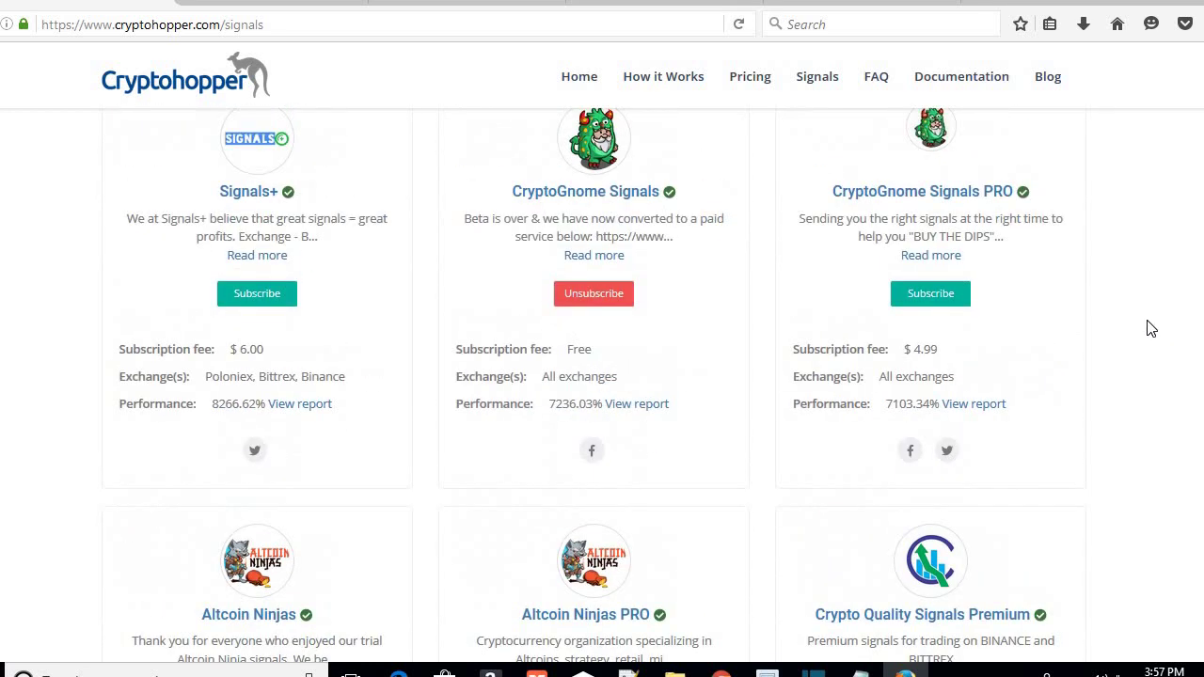
{"action": "scroll", "coordinate": [1151, 327], "scroll_direction": "up", "scroll_amount": 7}
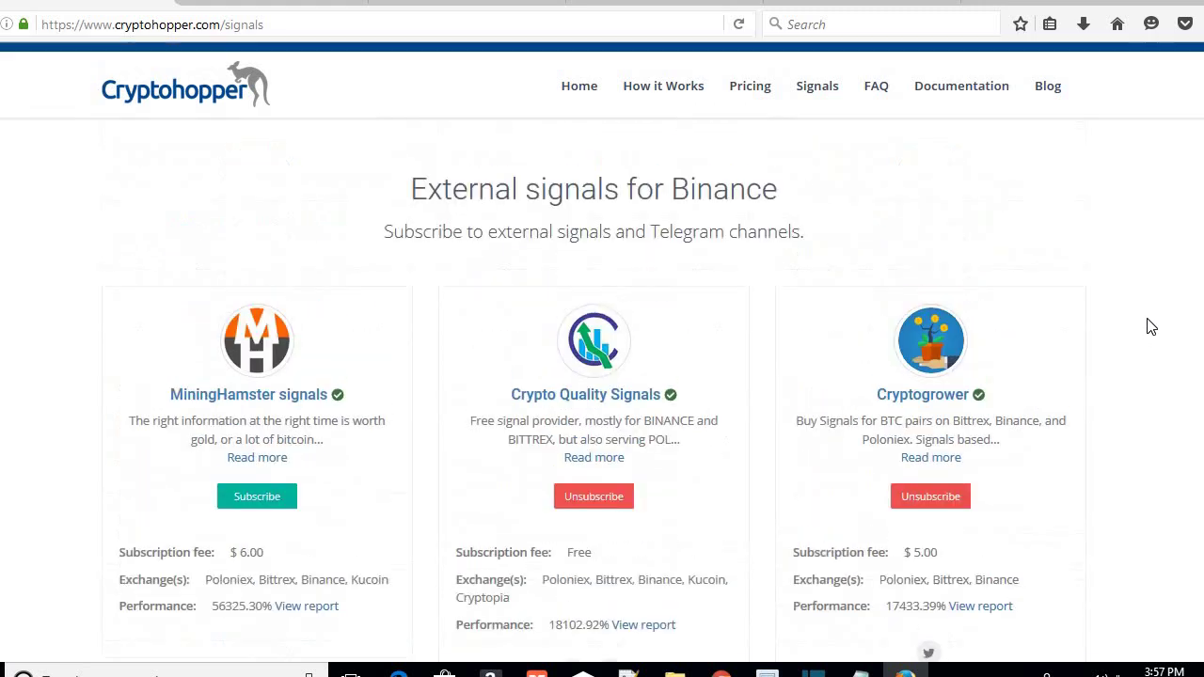
{"action": "scroll", "coordinate": [1136, 334], "scroll_direction": "down", "scroll_amount": 1}
{"action": "scroll", "coordinate": [1132, 322], "scroll_direction": "down", "scroll_amount": 1}
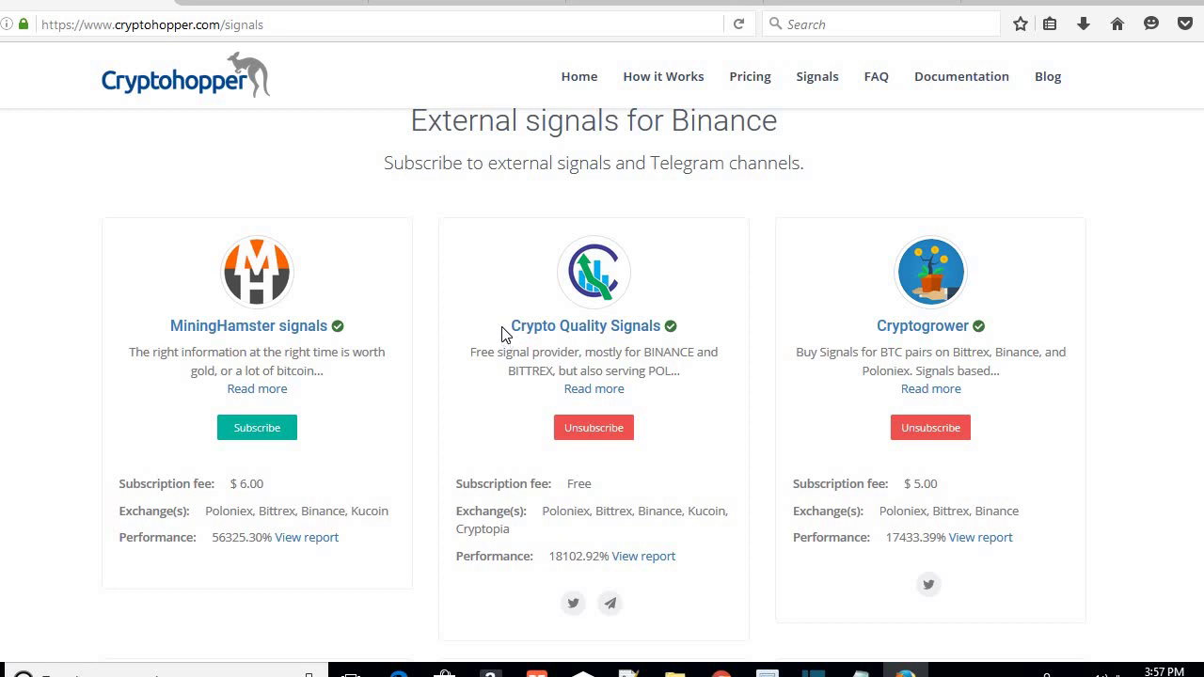
{"action": "left_click_drag", "start_coordinate": [501, 329], "coordinate": [666, 328]}
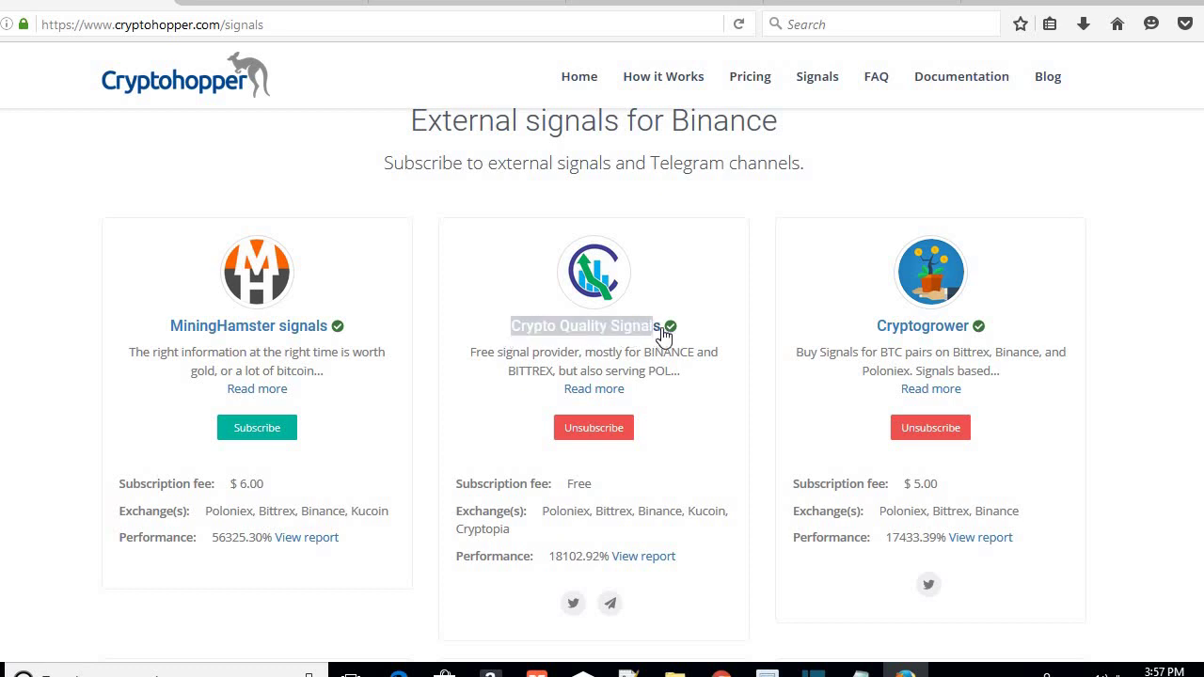
{"action": "left_click", "coordinate": [732, 237]}
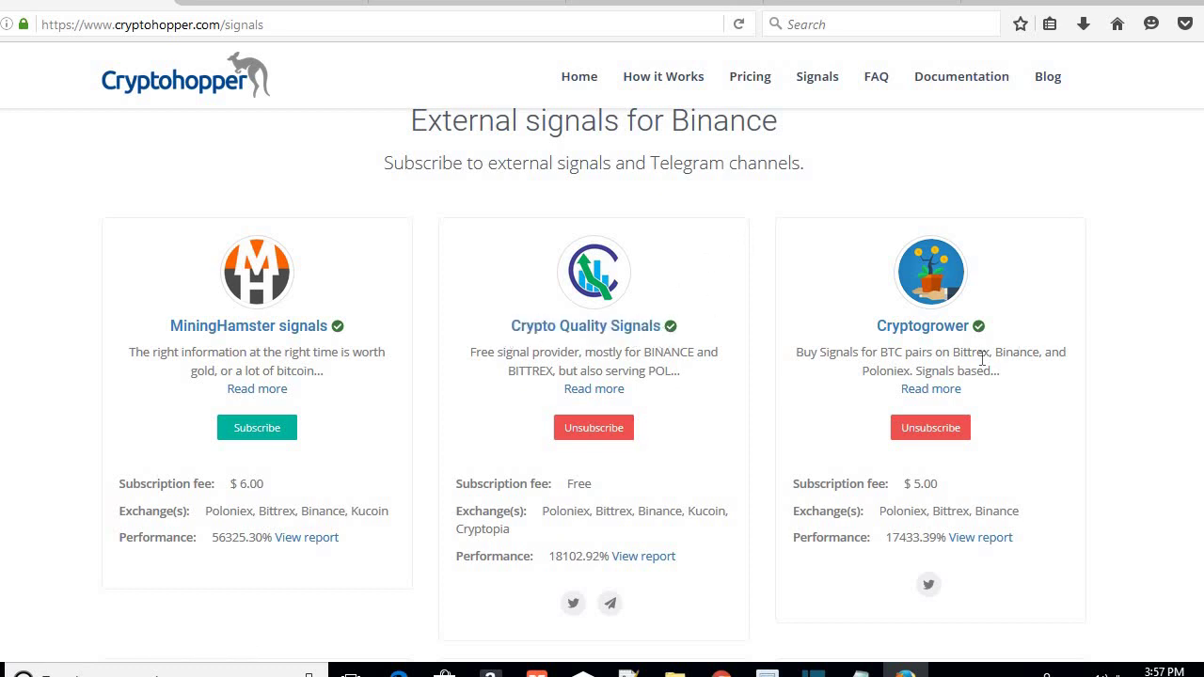
{"action": "left_click_drag", "start_coordinate": [875, 329], "coordinate": [978, 328]}
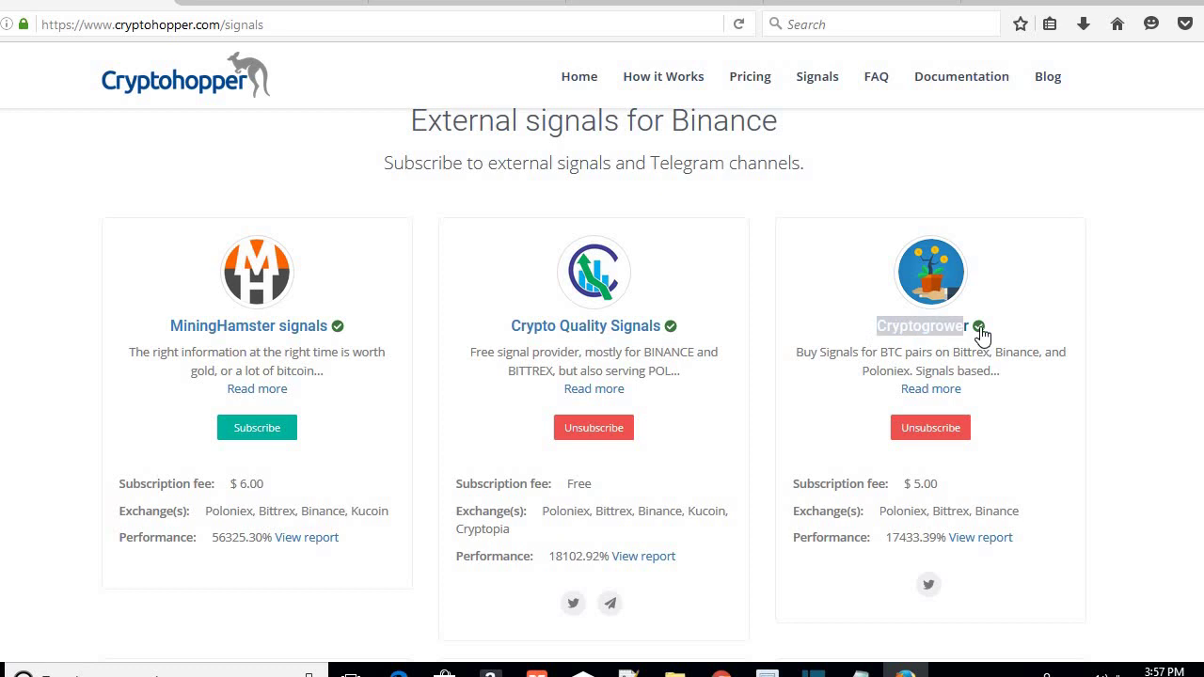
{"action": "left_click", "coordinate": [1096, 441]}
Highlight CryptoGnome Signals and compare its fee, exchanges and performance with CryptoGnome Signals PRO and the providers around it.
{"action": "scroll", "coordinate": [1099, 441], "scroll_direction": "down", "scroll_amount": 3}
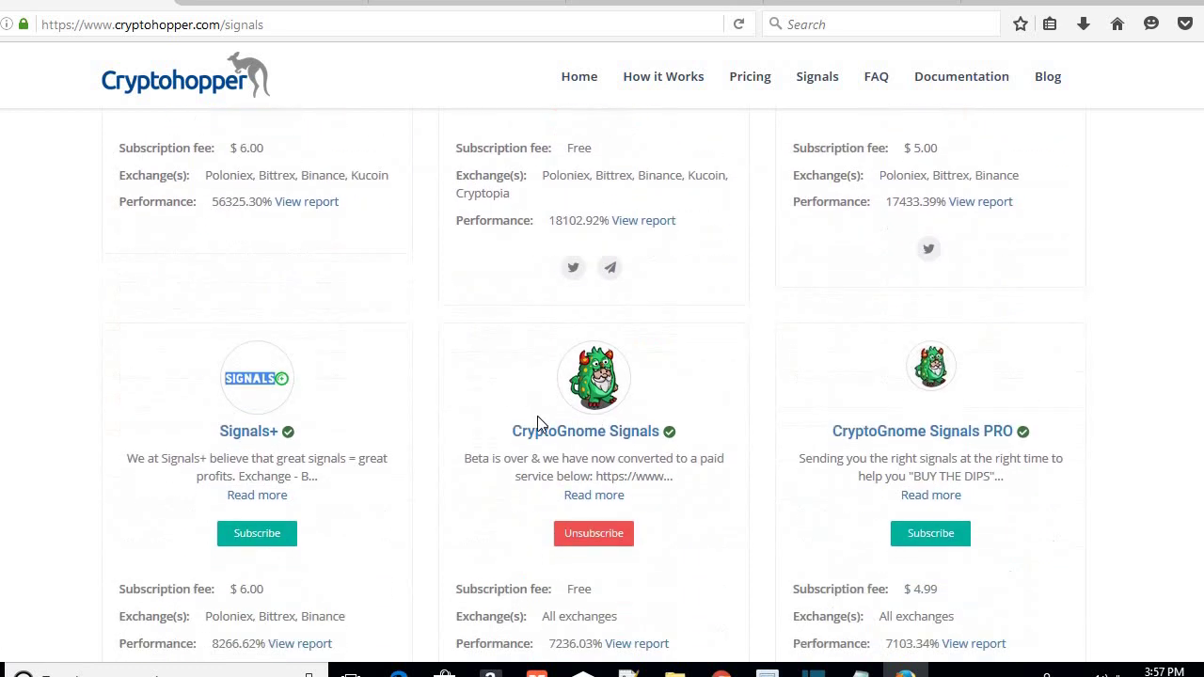
{"action": "left_click_drag", "start_coordinate": [512, 434], "coordinate": [661, 511]}
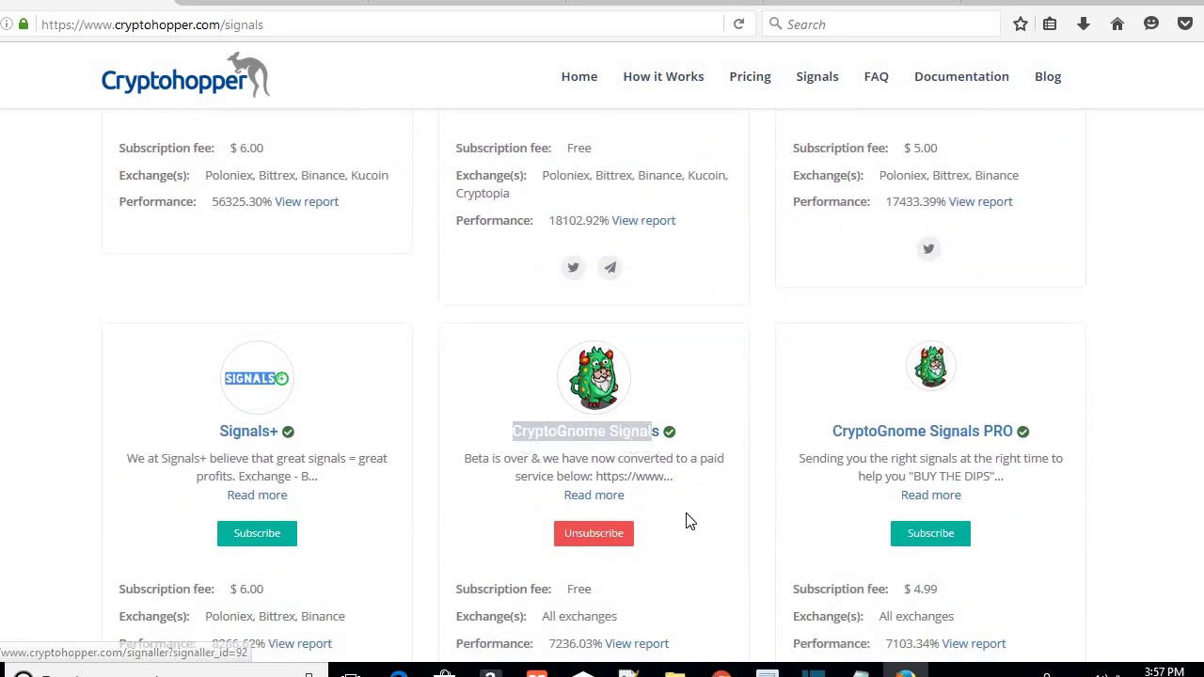
{"action": "left_click", "coordinate": [687, 518]}
{"action": "scroll", "coordinate": [1096, 438], "scroll_direction": "down", "scroll_amount": 1}
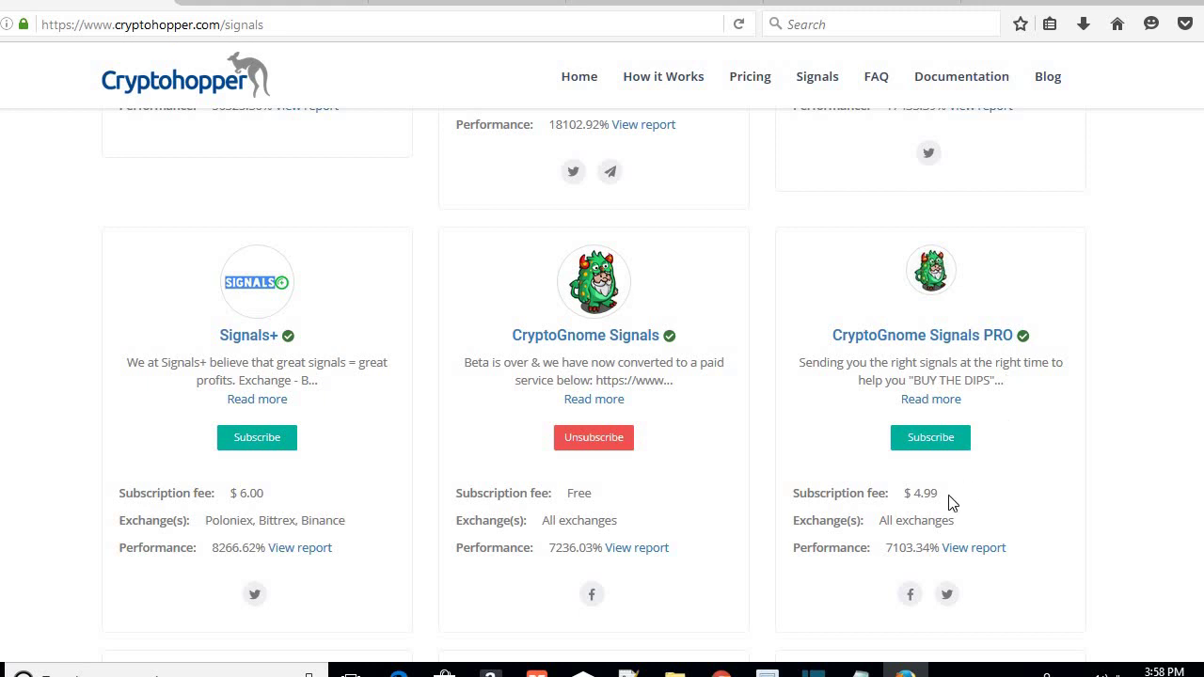
{"action": "scroll", "coordinate": [1113, 424], "scroll_direction": "up", "scroll_amount": 4}
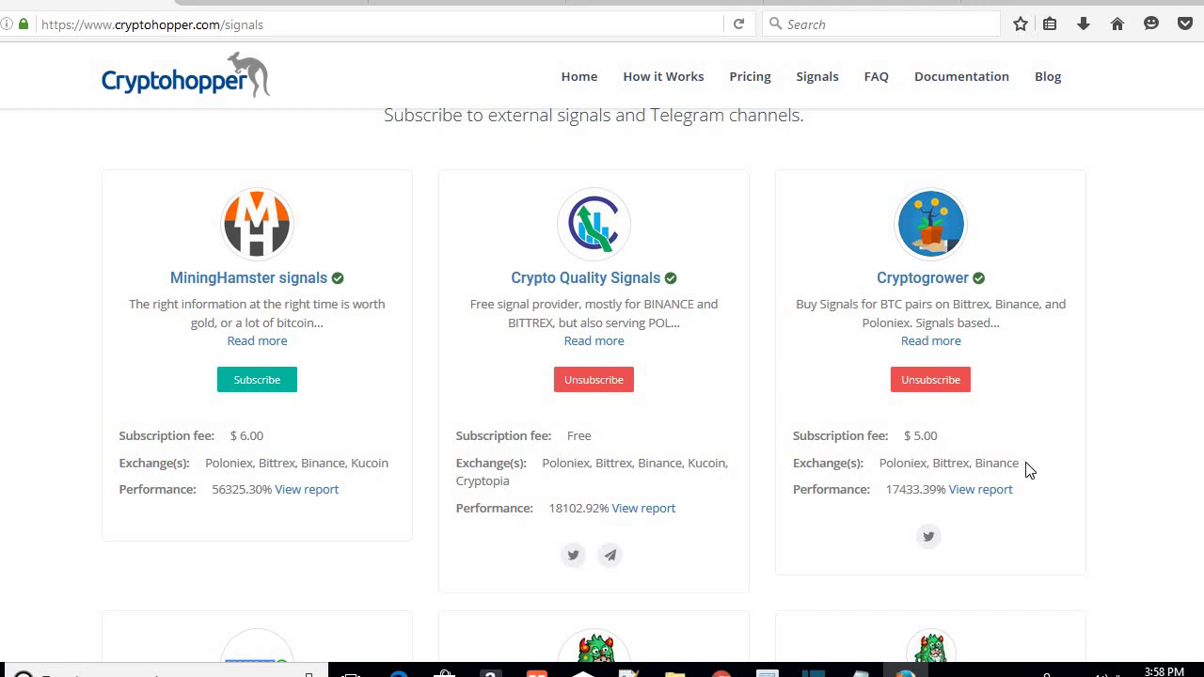
{"action": "scroll", "coordinate": [1052, 482], "scroll_direction": "down", "scroll_amount": 1}
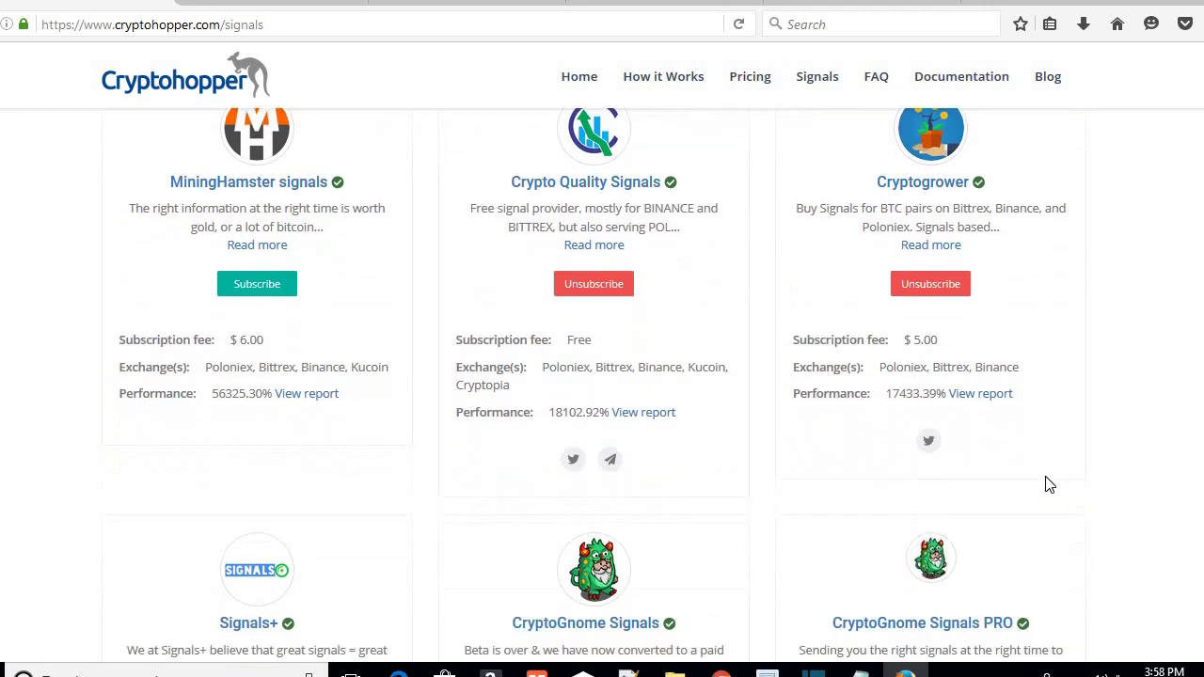
{"action": "scroll", "coordinate": [1049, 480], "scroll_direction": "down", "scroll_amount": 2}
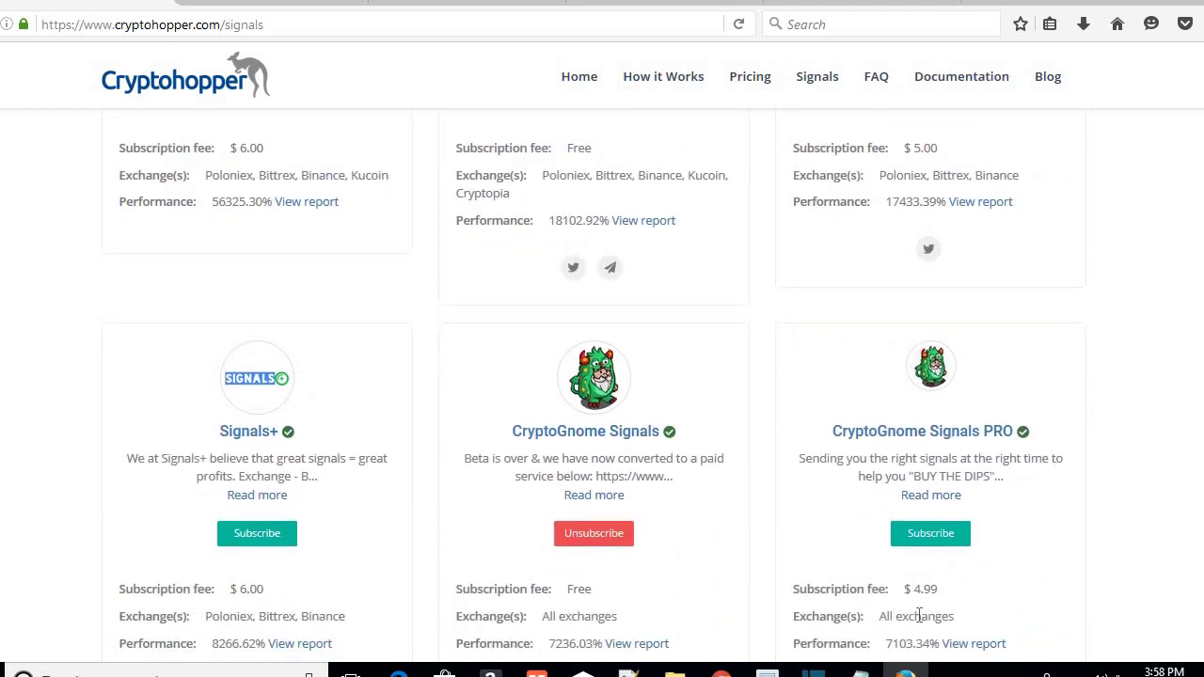
Compare the performance figures of Crypto Quality Signals and Cryptogrower, highlighting each provider's performance entry.
{"action": "scroll", "coordinate": [1081, 417], "scroll_direction": "up", "scroll_amount": 3}
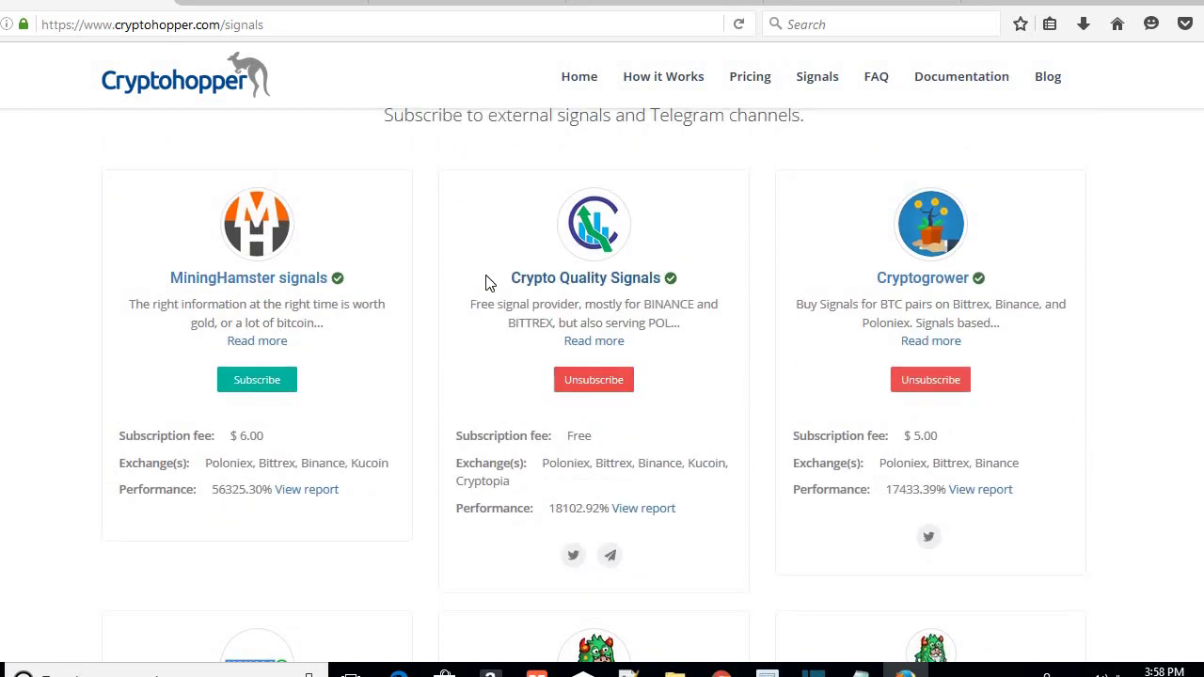
{"action": "left_click_drag", "start_coordinate": [508, 279], "coordinate": [684, 287]}
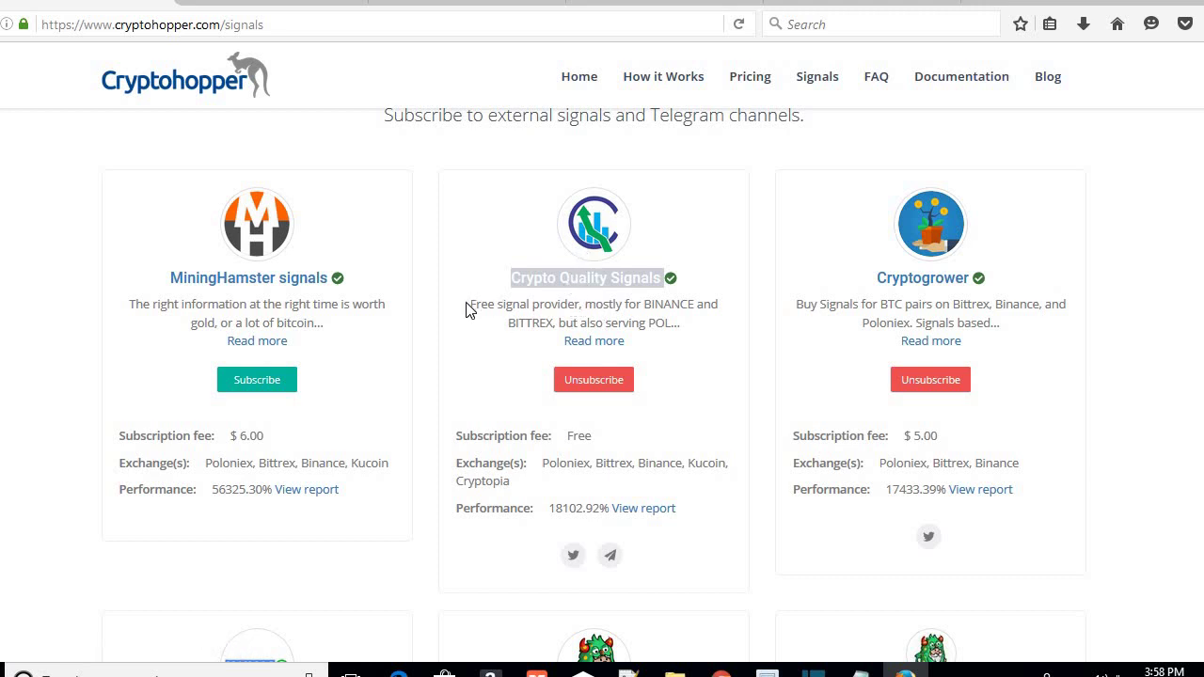
{"action": "scroll", "coordinate": [658, 318], "scroll_direction": "down", "scroll_amount": 2}
{"action": "left_click", "coordinate": [854, 323]}
{"action": "scroll", "coordinate": [708, 404], "scroll_direction": "up", "scroll_amount": 2}
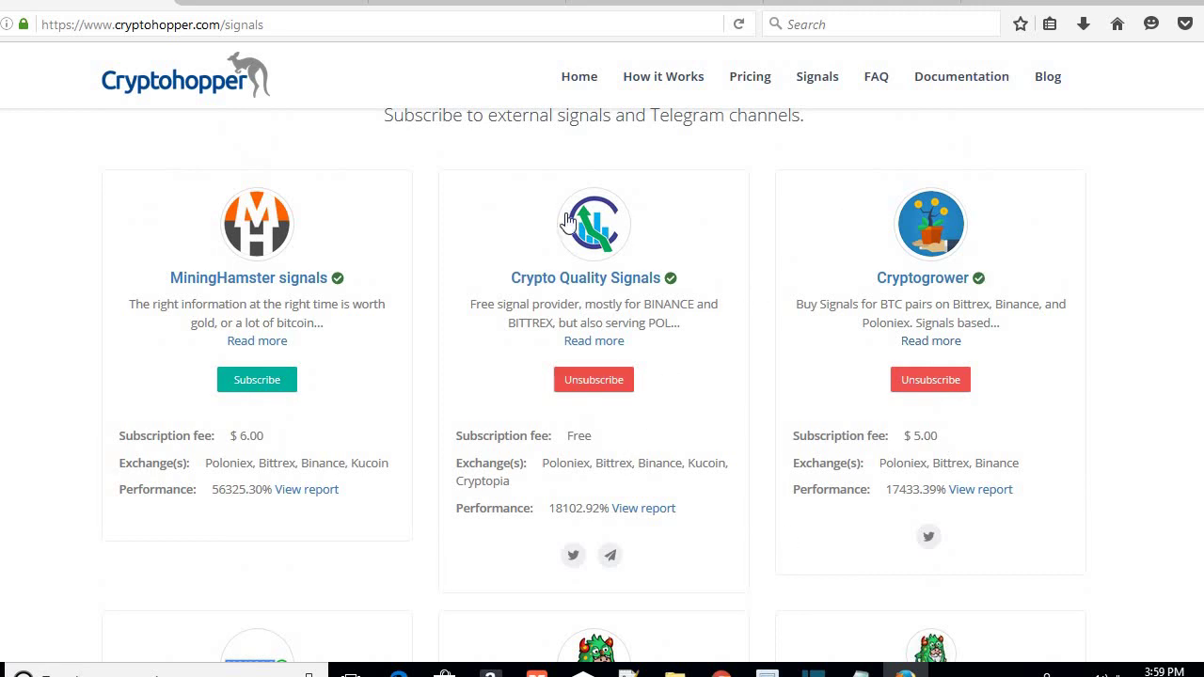
{"action": "scroll", "coordinate": [701, 414], "scroll_direction": "down", "scroll_amount": 2}
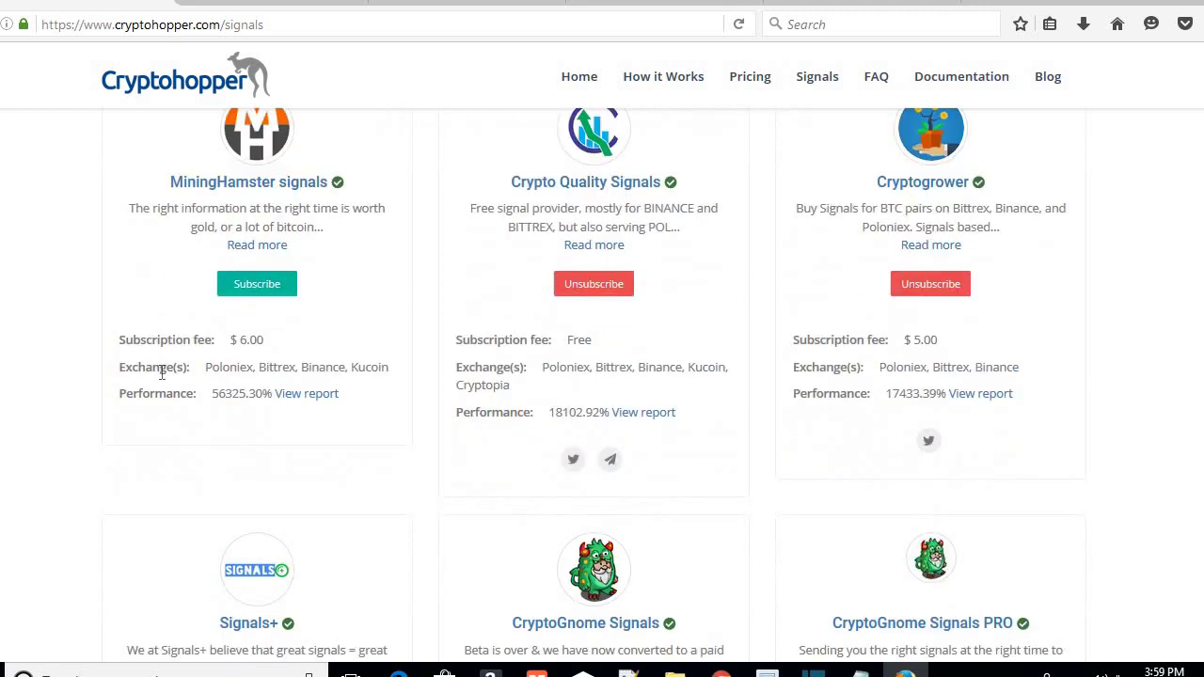
{"action": "triple_click", "coordinate": [693, 423]}
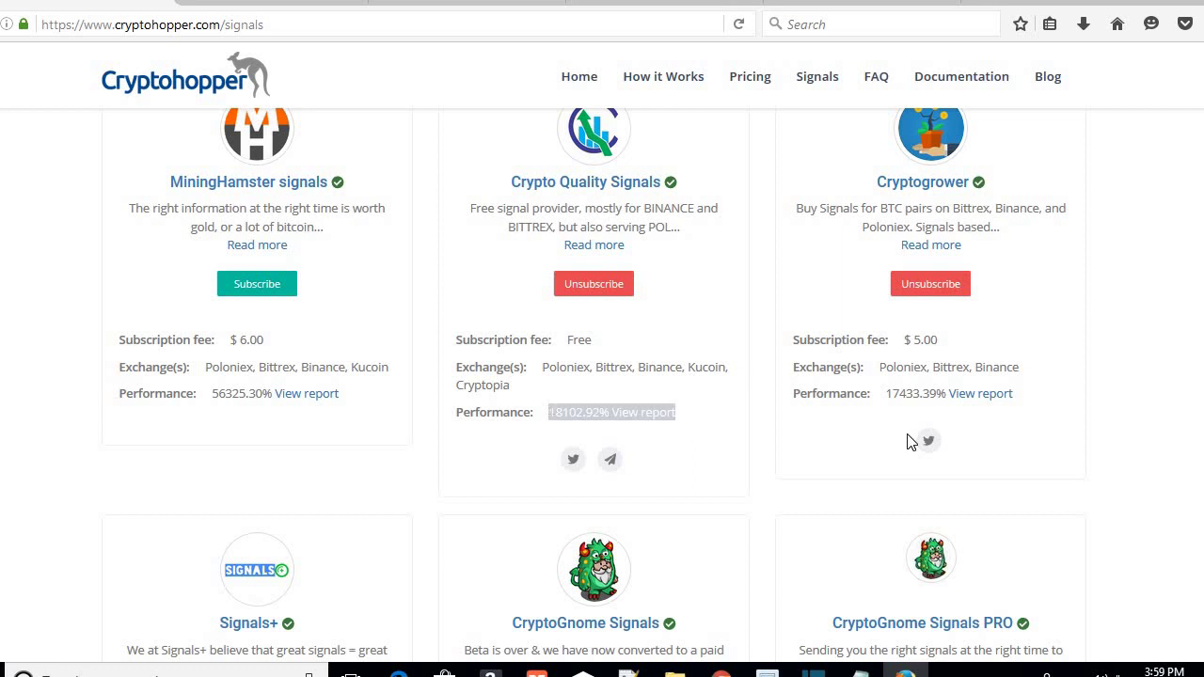
{"action": "left_click", "coordinate": [892, 393]}
{"action": "triple_click", "coordinate": [892, 393]}
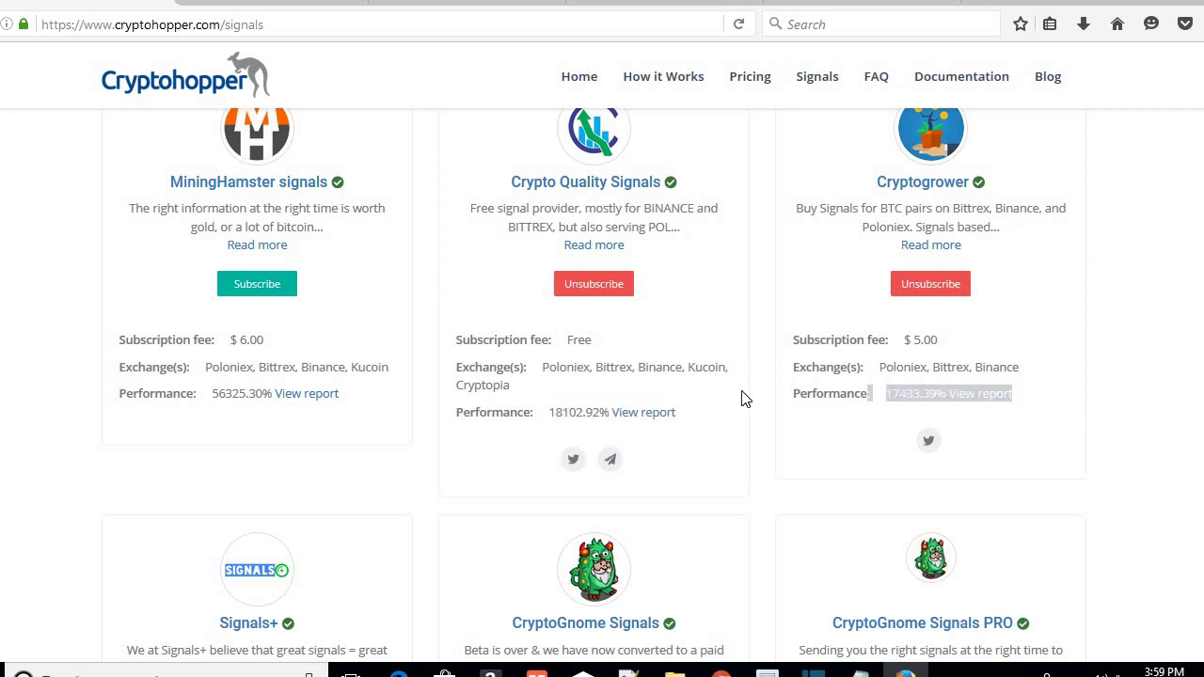
{"action": "left_click", "coordinate": [743, 399]}
{"action": "scroll", "coordinate": [747, 449], "scroll_direction": "down", "scroll_amount": 2}
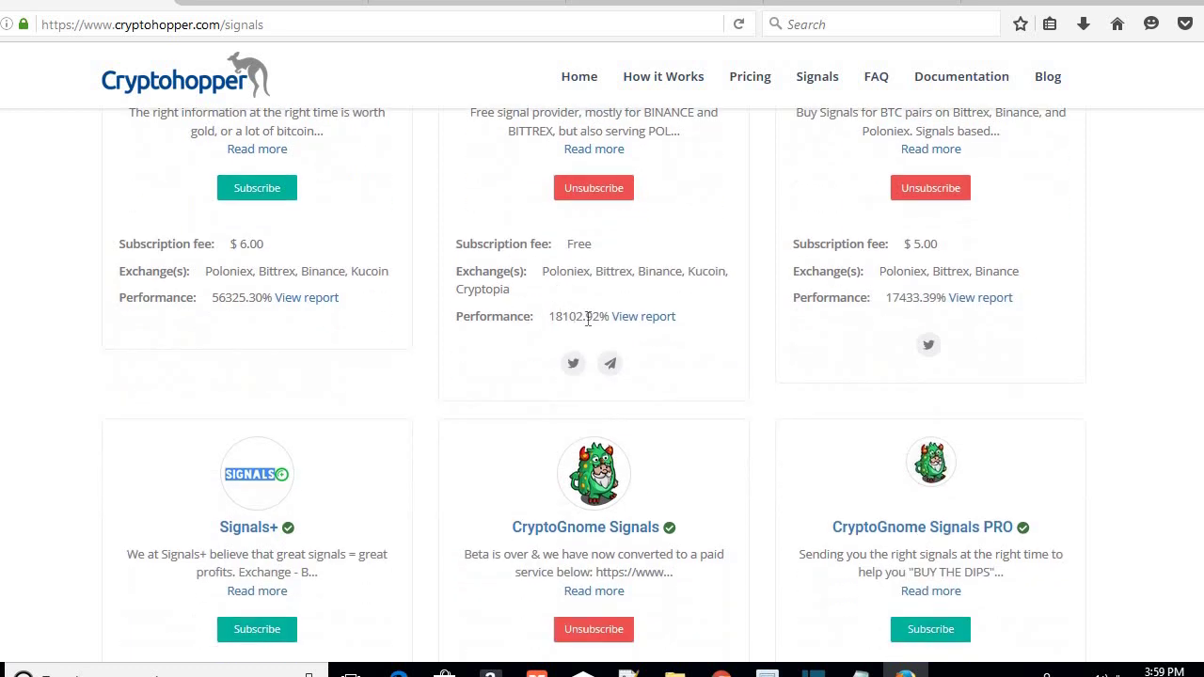
{"action": "scroll", "coordinate": [726, 304], "scroll_direction": "up", "scroll_amount": 4}
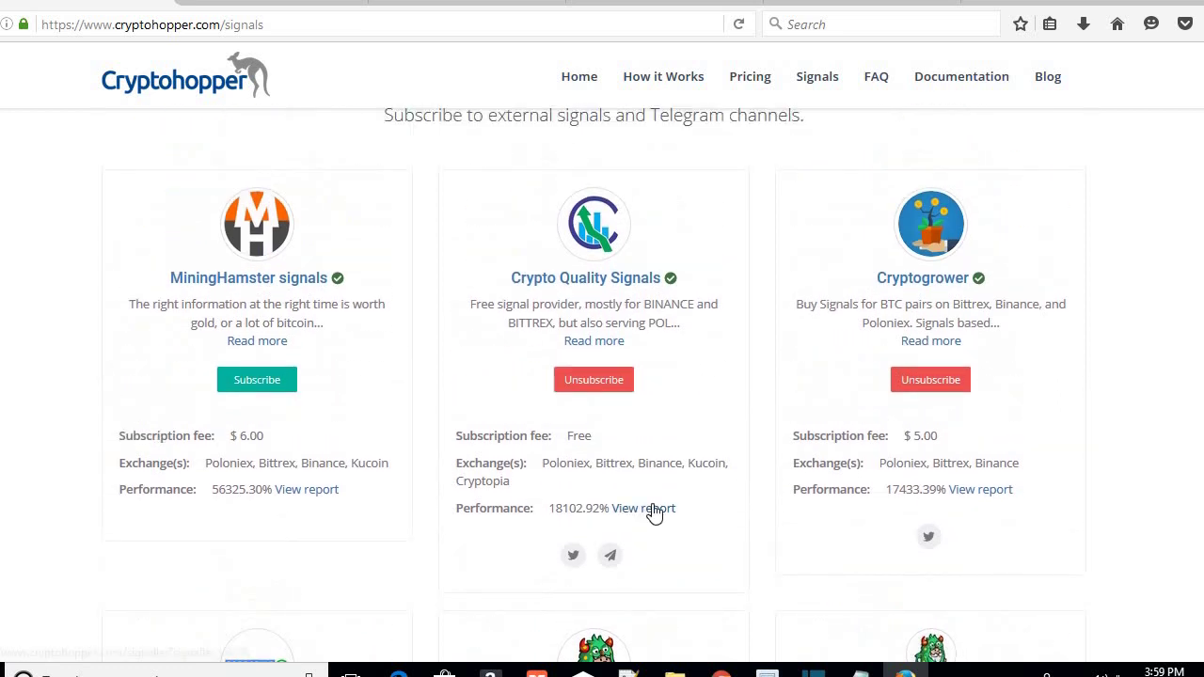
Open the Crypto Quality Signals performance report and look through its listed coin signals, exchanges and highest/lowest results.
{"action": "left_click", "coordinate": [657, 511]}
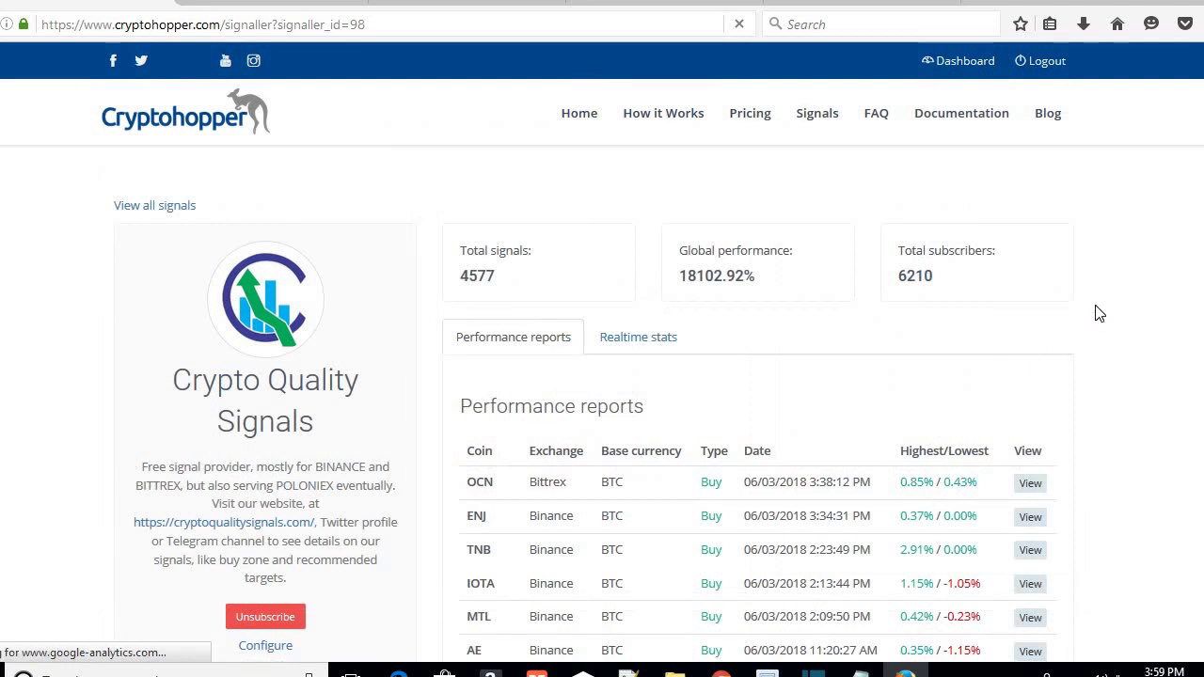
{"action": "scroll", "coordinate": [1095, 316], "scroll_direction": "down", "scroll_amount": 5}
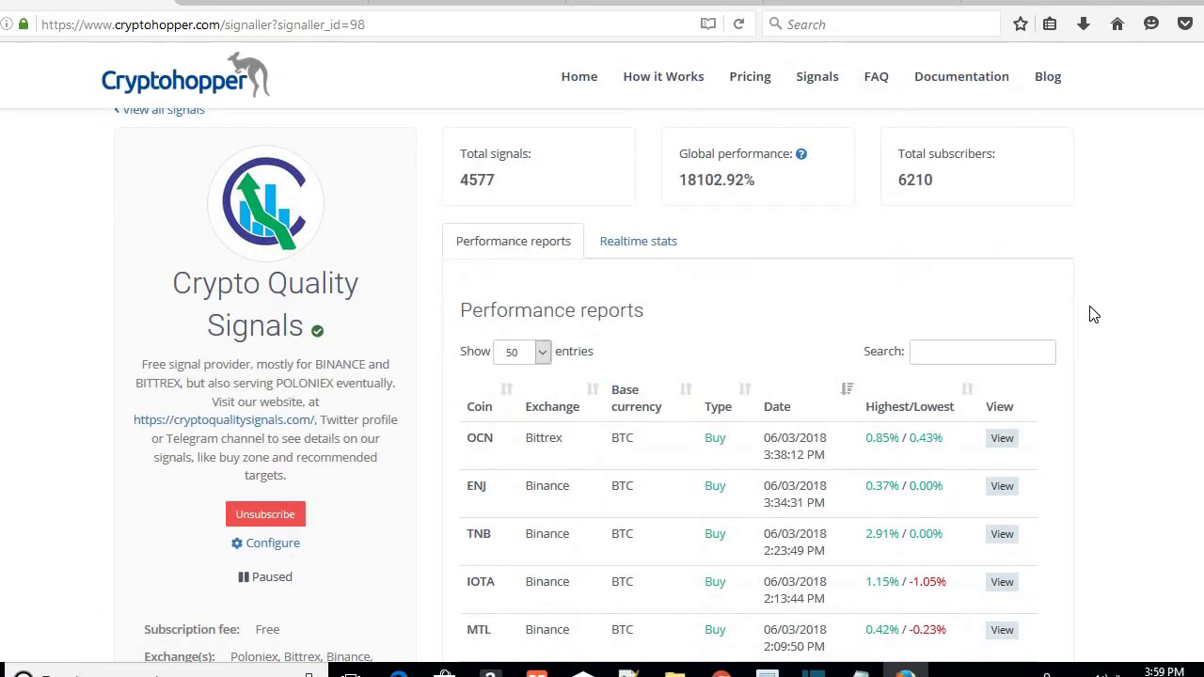
{"action": "scroll", "coordinate": [1094, 314], "scroll_direction": "up", "scroll_amount": 3}
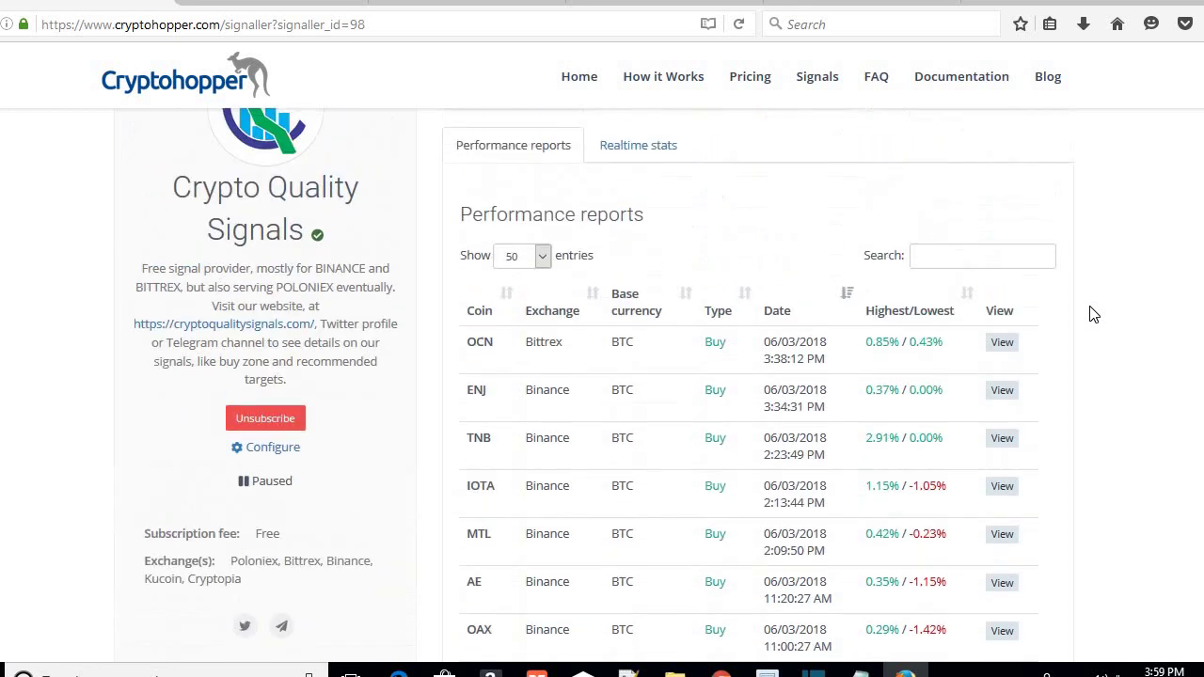
{"action": "scroll", "coordinate": [395, 310], "scroll_direction": "up", "scroll_amount": 2}
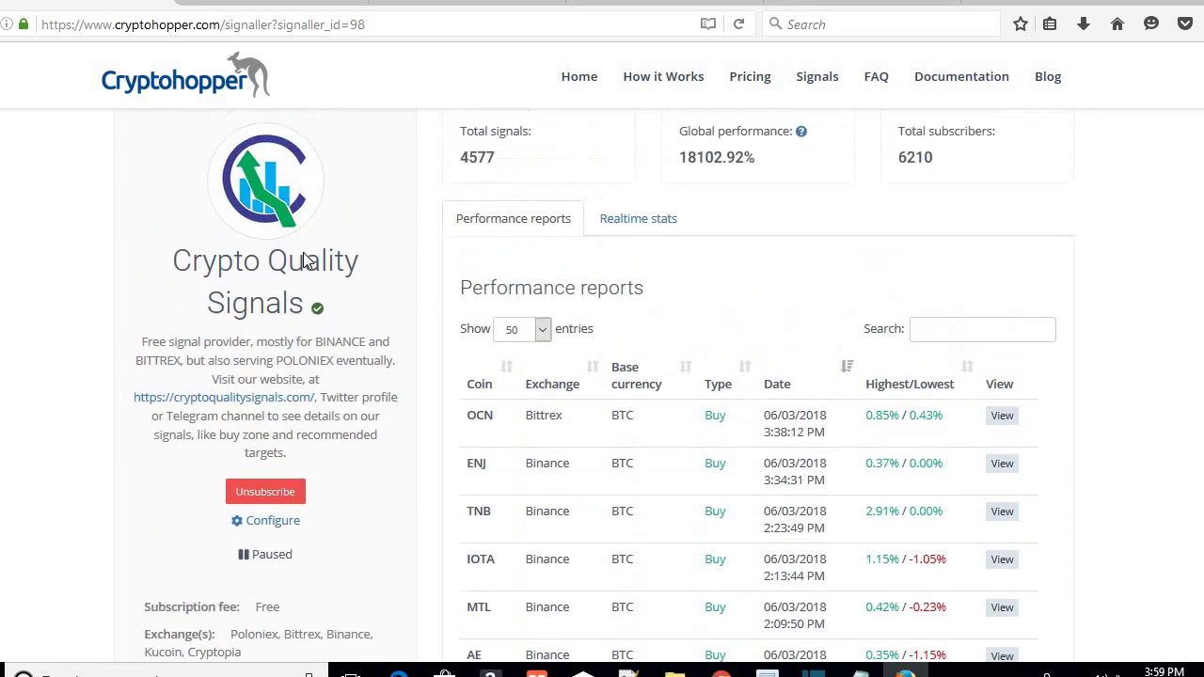
{"action": "scroll", "coordinate": [999, 288], "scroll_direction": "down", "scroll_amount": 2}
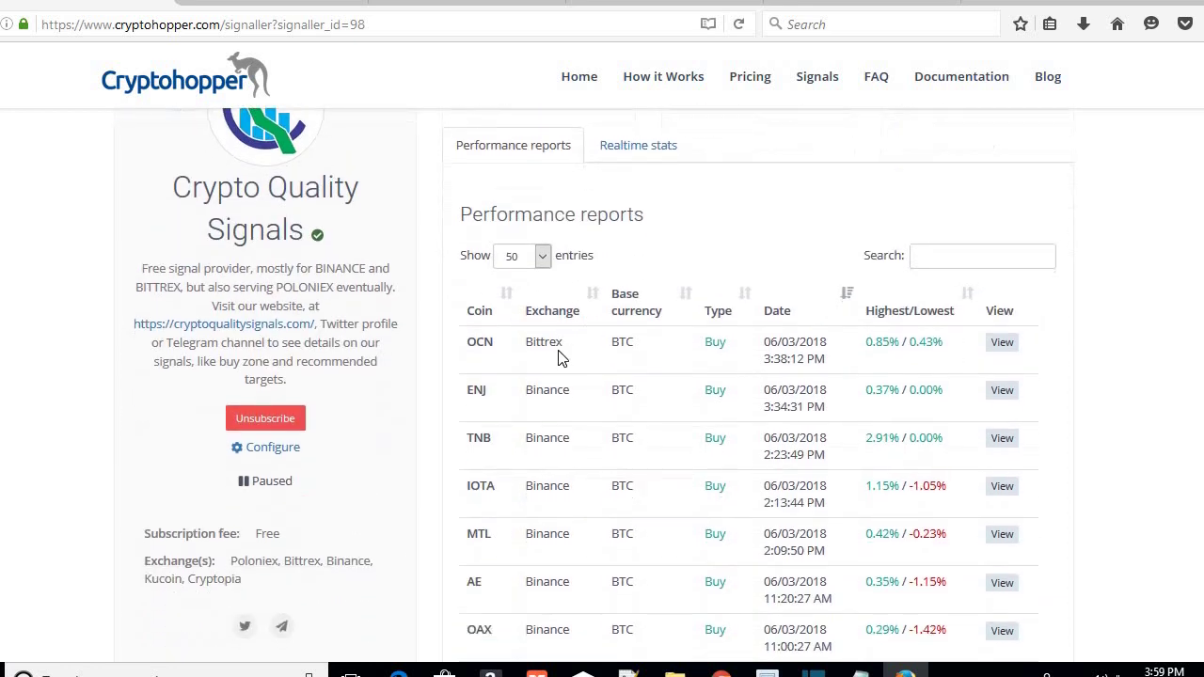
{"action": "scroll", "coordinate": [583, 310], "scroll_direction": "down", "scroll_amount": 4}
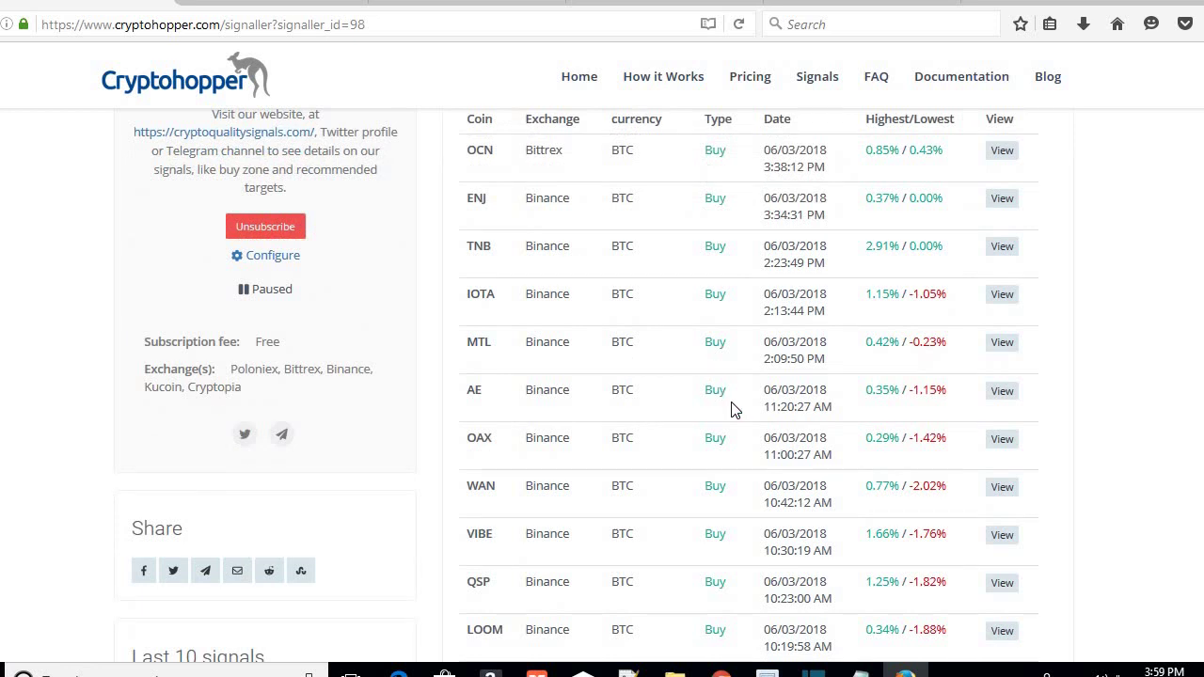
{"action": "scroll", "coordinate": [616, 461], "scroll_direction": "down", "scroll_amount": 7}
{"action": "scroll", "coordinate": [629, 433], "scroll_direction": "down", "scroll_amount": 5}
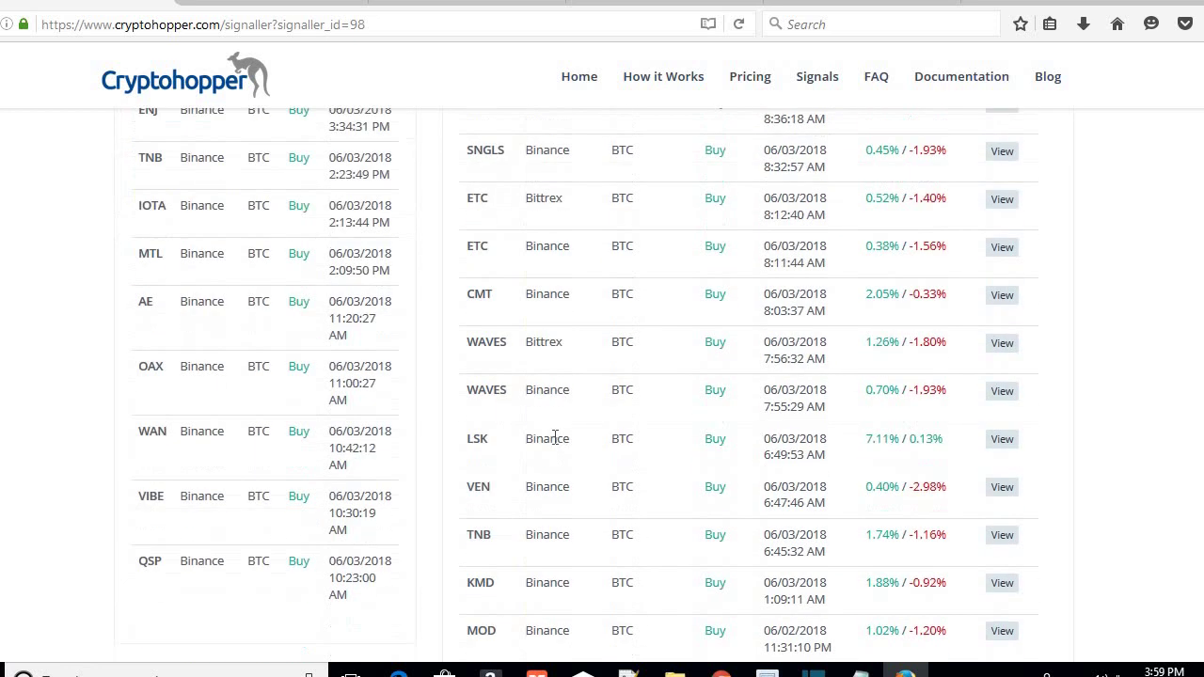
{"action": "scroll", "coordinate": [846, 428], "scroll_direction": "down", "scroll_amount": 5}
{"action": "scroll", "coordinate": [887, 395], "scroll_direction": "up", "scroll_amount": 8}
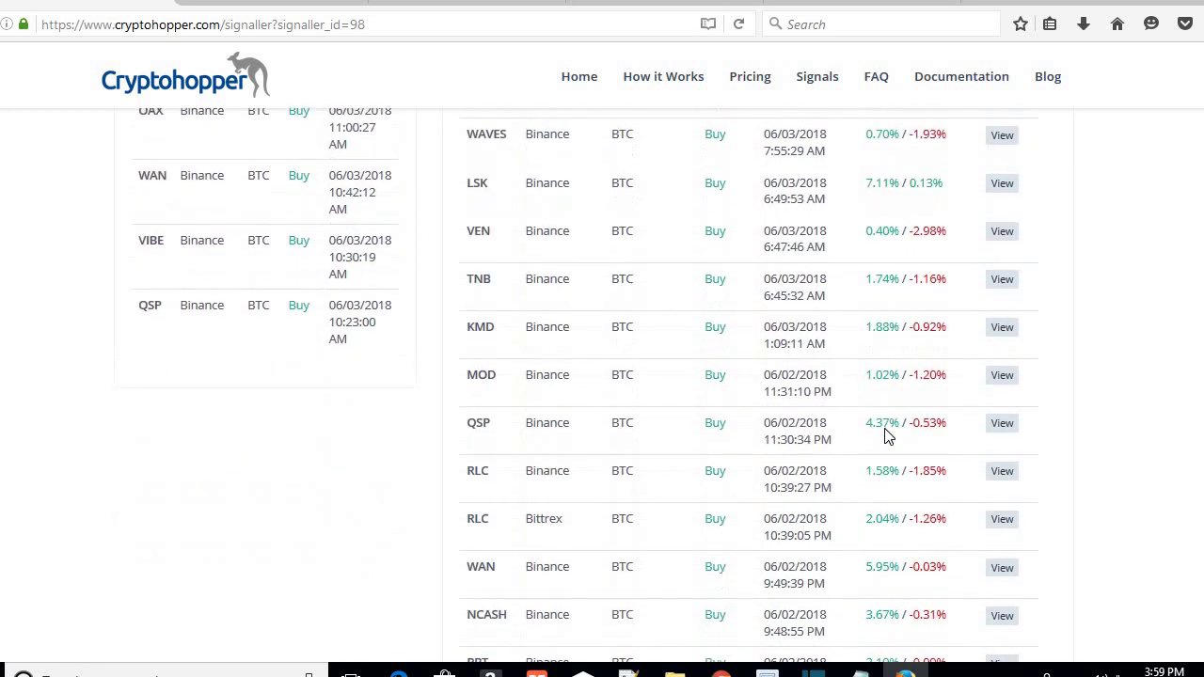
{"action": "scroll", "coordinate": [884, 435], "scroll_direction": "up", "scroll_amount": 10}
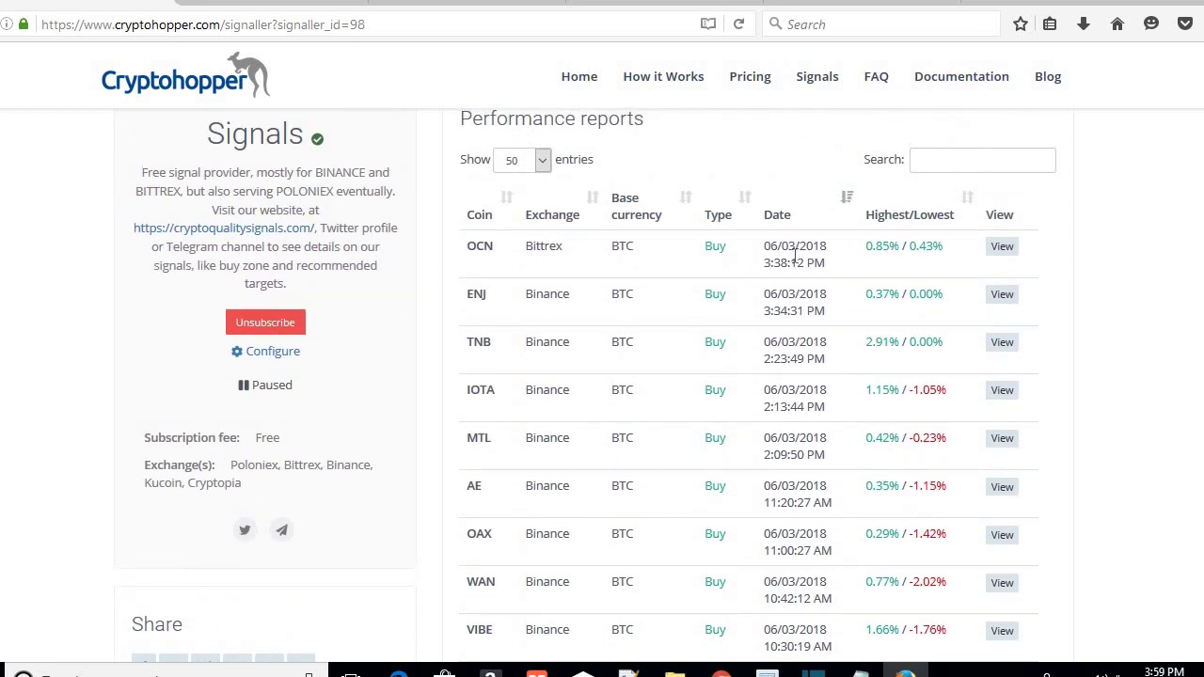
Examine the dates and highest/lowest percentages of the most recent buy signals in the performance reports.
{"action": "left_click_drag", "start_coordinate": [838, 272], "coordinate": [949, 488]}
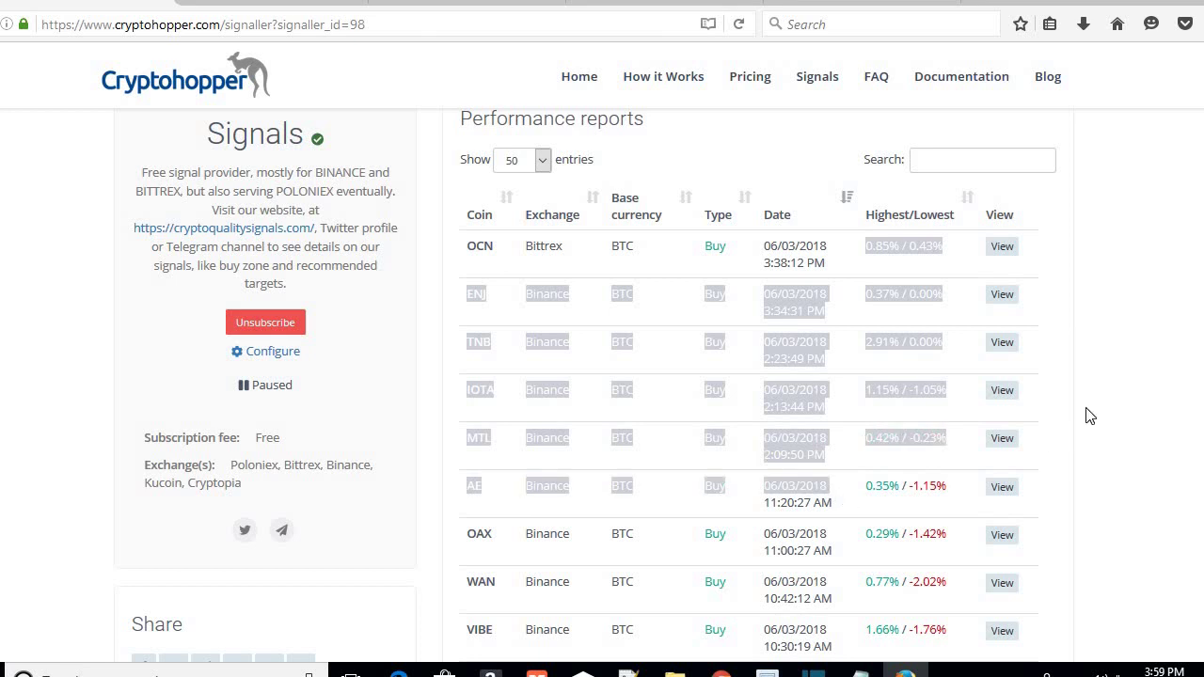
{"action": "left_click", "coordinate": [788, 240]}
{"action": "scroll", "coordinate": [787, 383], "scroll_direction": "down", "scroll_amount": 2}
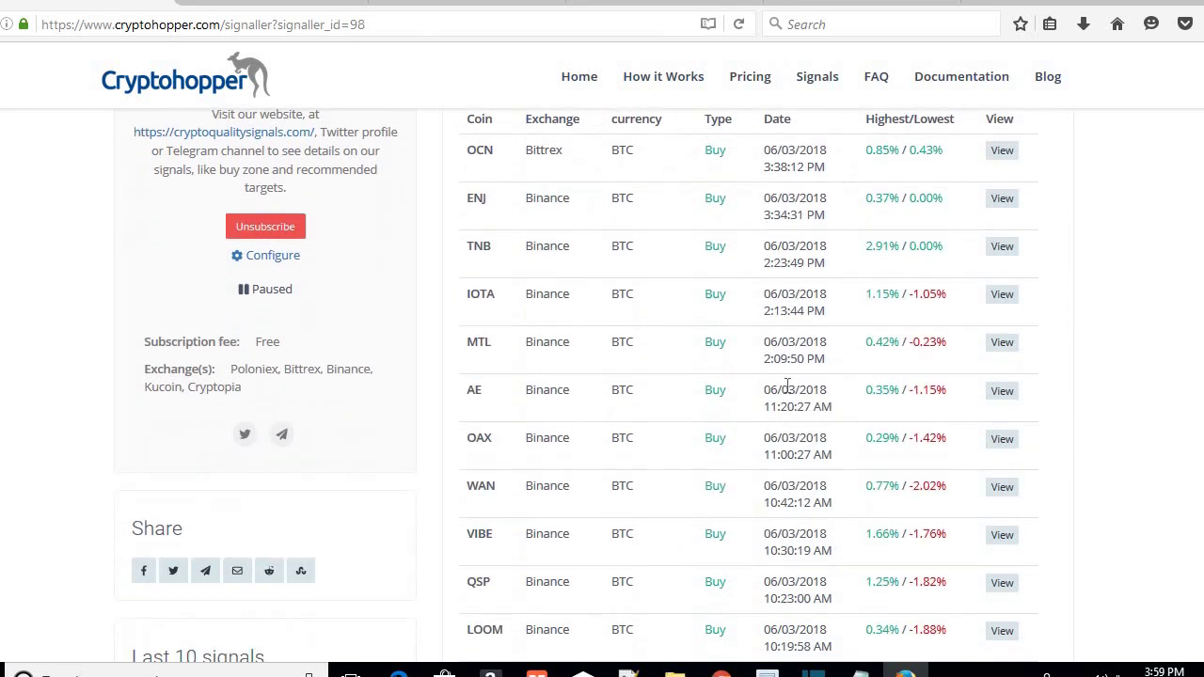
{"action": "scroll", "coordinate": [788, 395], "scroll_direction": "down", "scroll_amount": 2}
{"action": "scroll", "coordinate": [1011, 408], "scroll_direction": "up", "scroll_amount": 4}
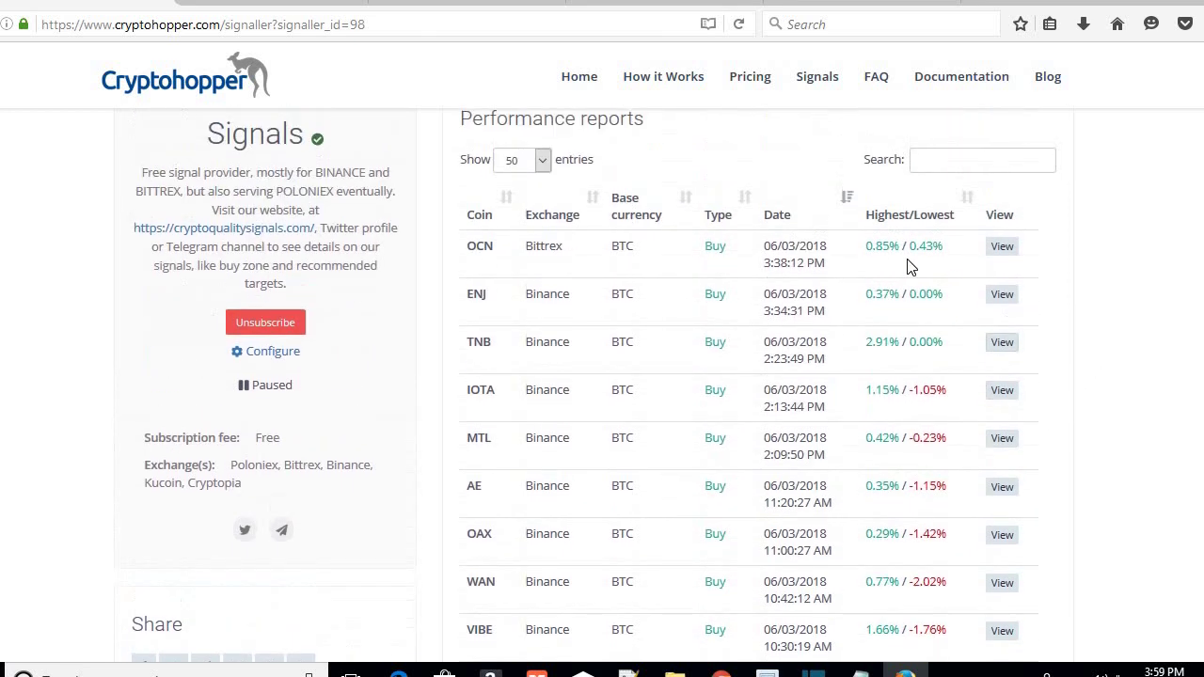
{"action": "scroll", "coordinate": [923, 380], "scroll_direction": "down", "scroll_amount": 2}
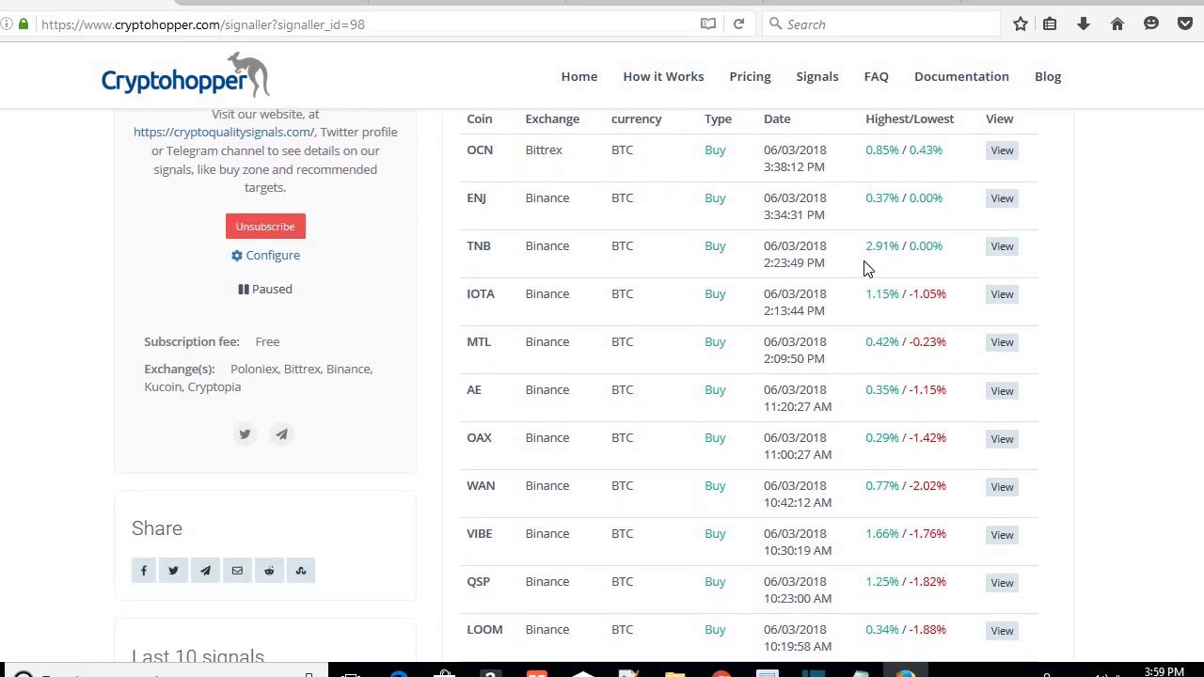
{"action": "scroll", "coordinate": [668, 248], "scroll_direction": "down", "scroll_amount": 4}
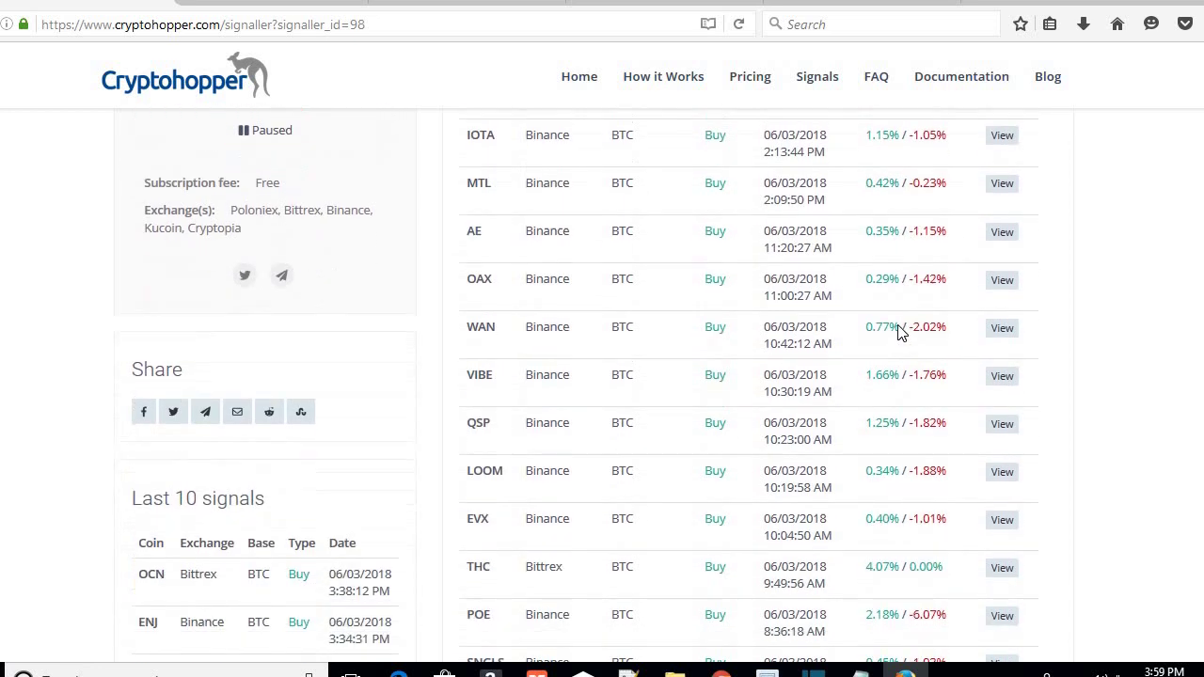
Compare the highest and lowest results of the VIBE signal and check the LSK signal's result further down the report.
{"action": "double_click", "coordinate": [903, 342]}
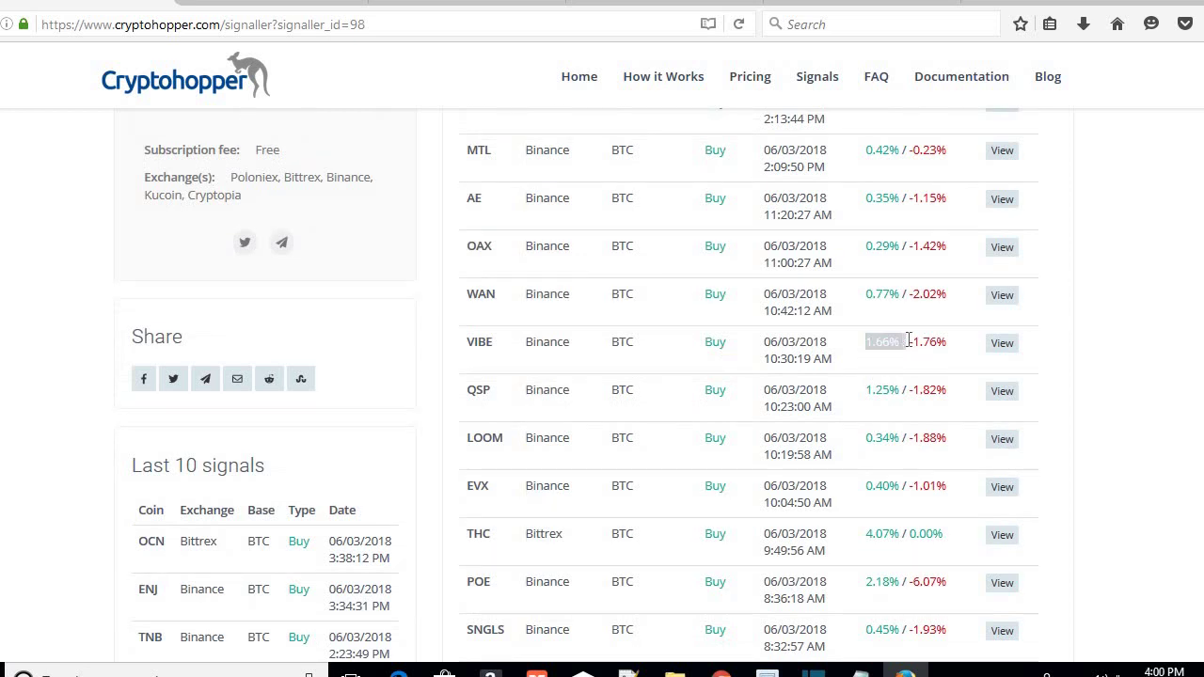
{"action": "left_click", "coordinate": [964, 349]}
{"action": "double_click", "coordinate": [938, 343]}
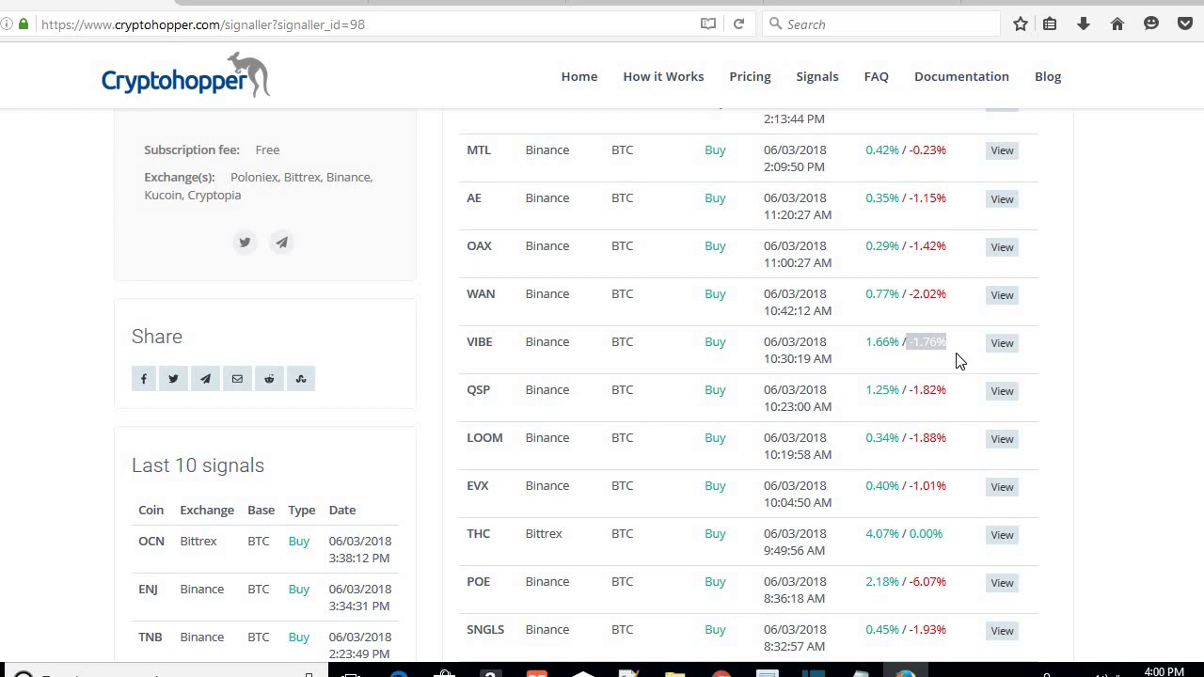
{"action": "left_click", "coordinate": [956, 357]}
{"action": "scroll", "coordinate": [956, 357], "scroll_direction": "down", "scroll_amount": 6}
{"action": "left_click_drag", "start_coordinate": [764, 455], "coordinate": [913, 439]}
{"action": "left_click", "coordinate": [880, 466]}
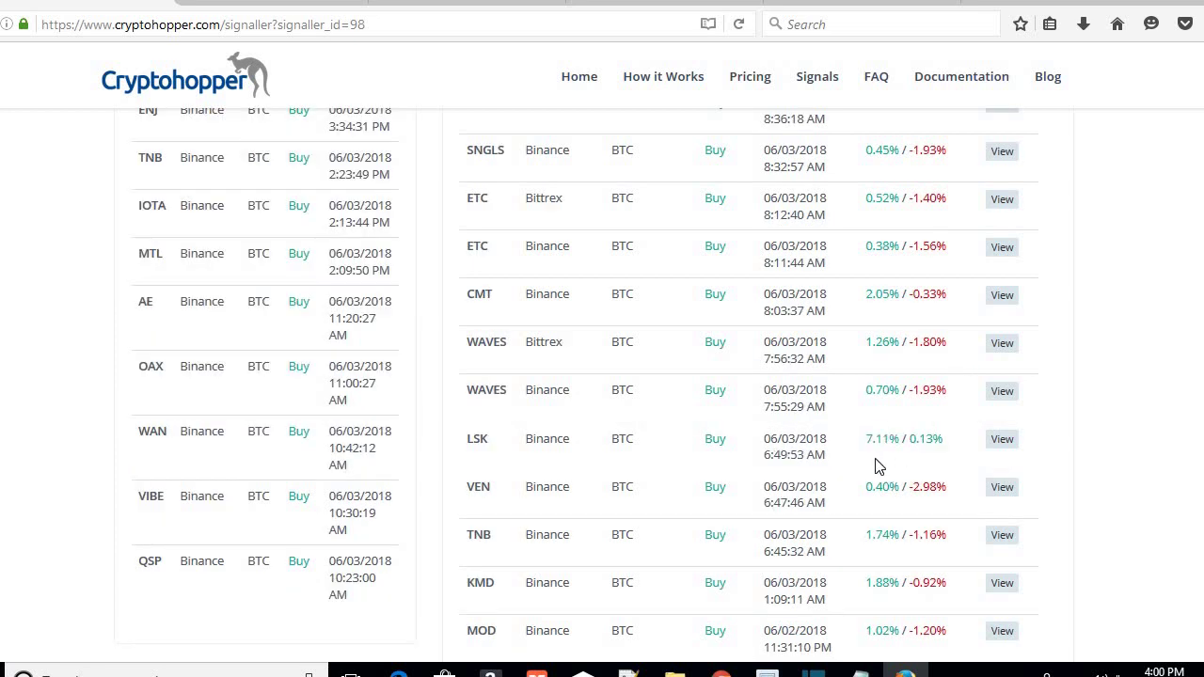
Look through the older buy signals and highlight the highest and lowest results of the RLC signal on Bittrex.
{"action": "scroll", "coordinate": [1096, 393], "scroll_direction": "down", "scroll_amount": 2}
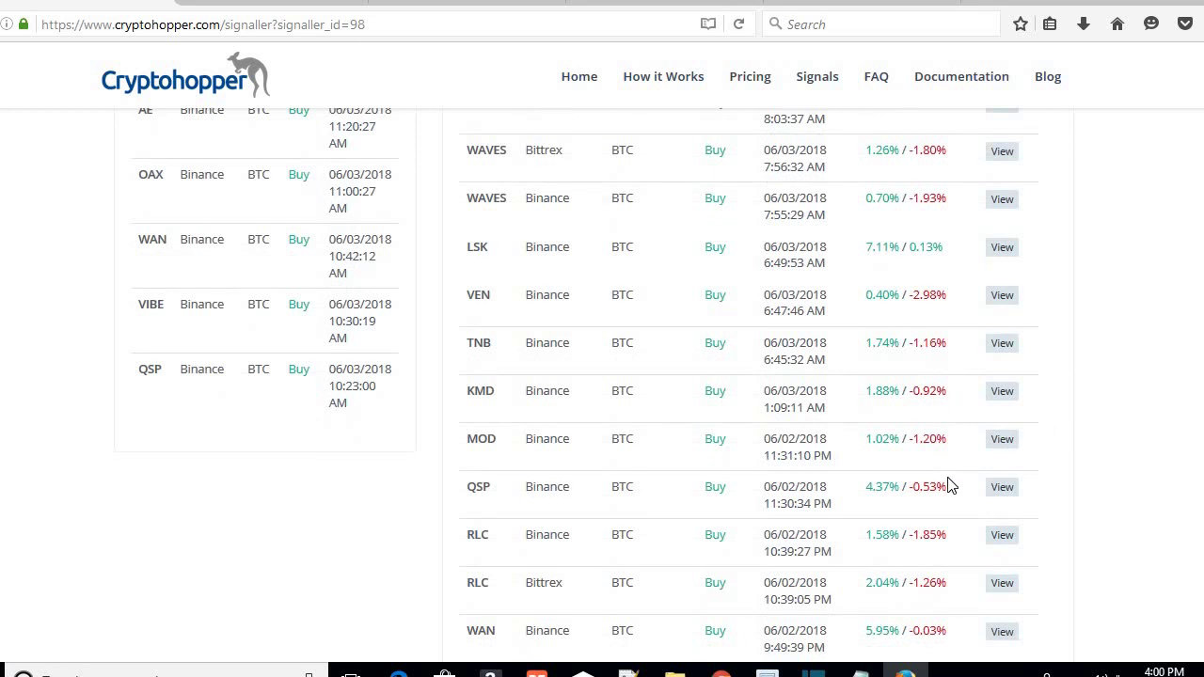
{"action": "scroll", "coordinate": [969, 523], "scroll_direction": "down", "scroll_amount": 1}
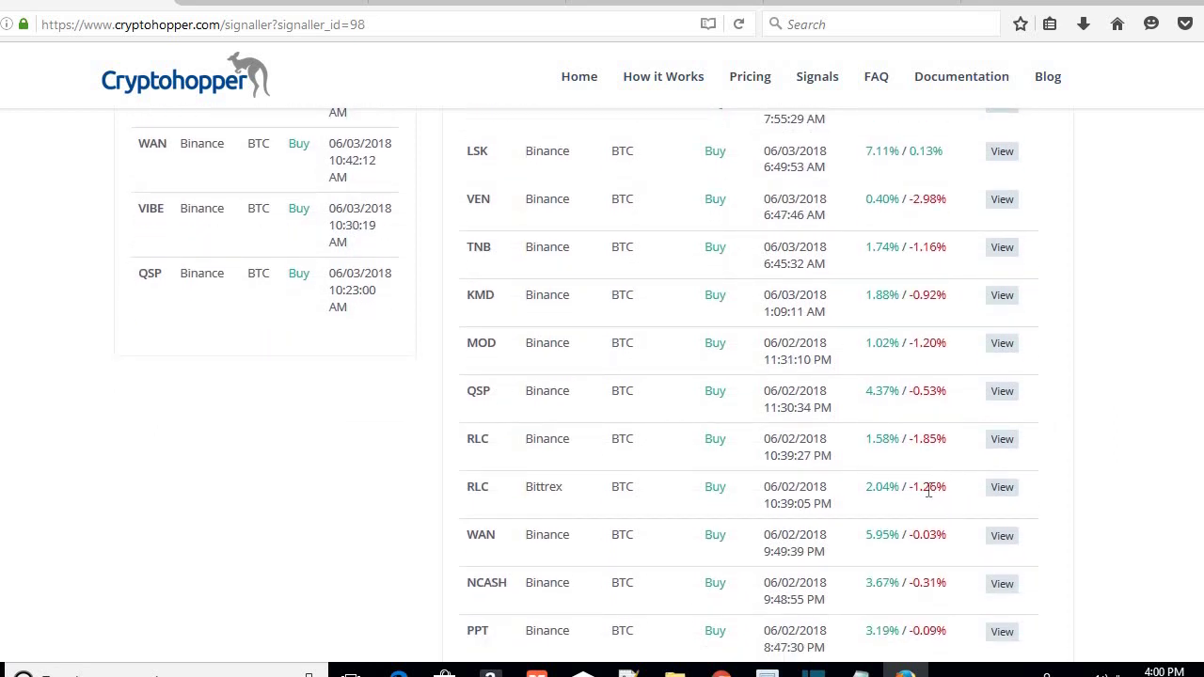
{"action": "left_click_drag", "start_coordinate": [947, 488], "coordinate": [907, 490]}
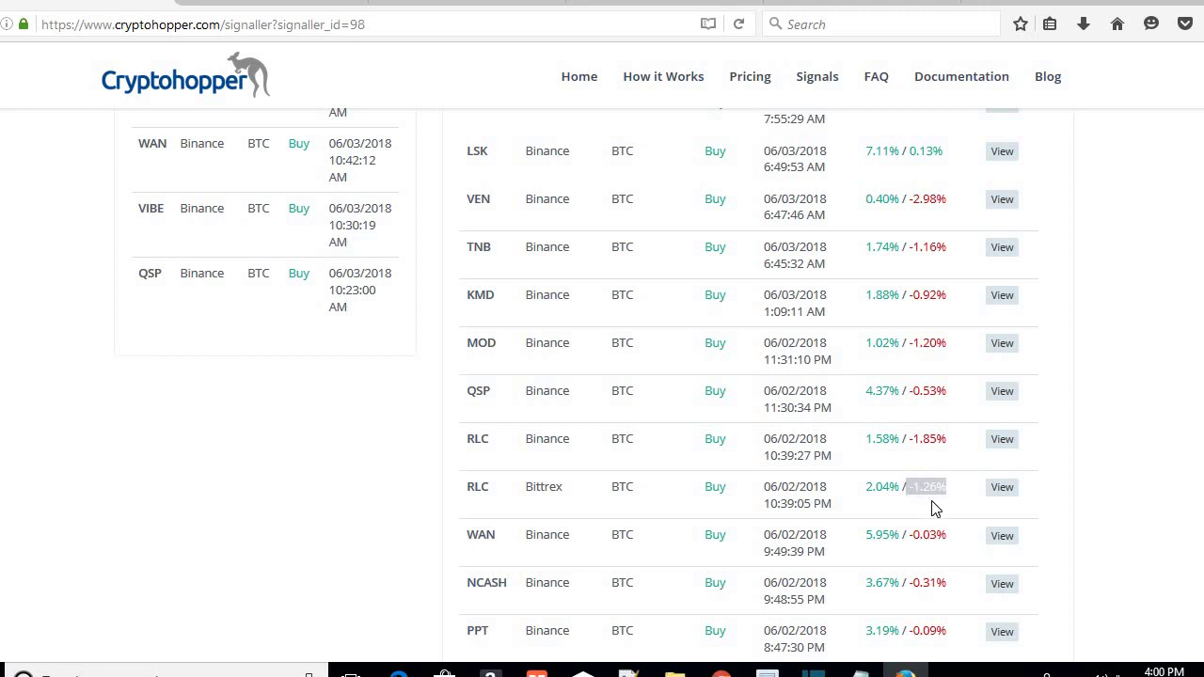
{"action": "left_click", "coordinate": [961, 496]}
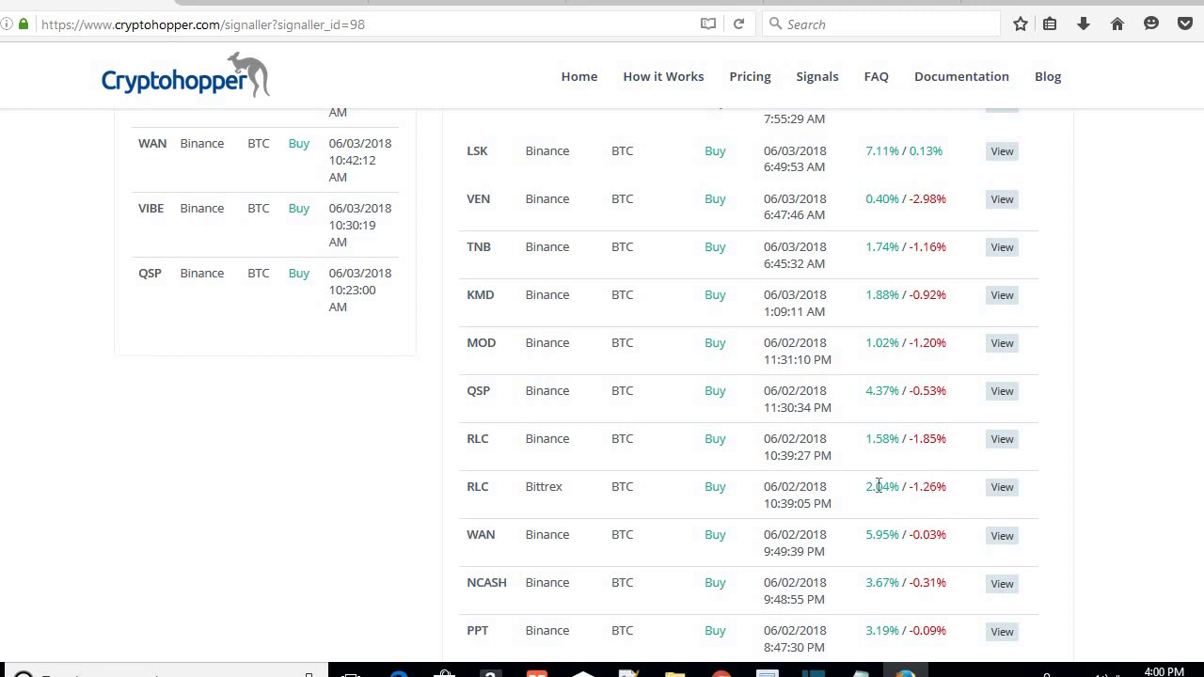
{"action": "left_click_drag", "start_coordinate": [874, 486], "coordinate": [907, 486]}
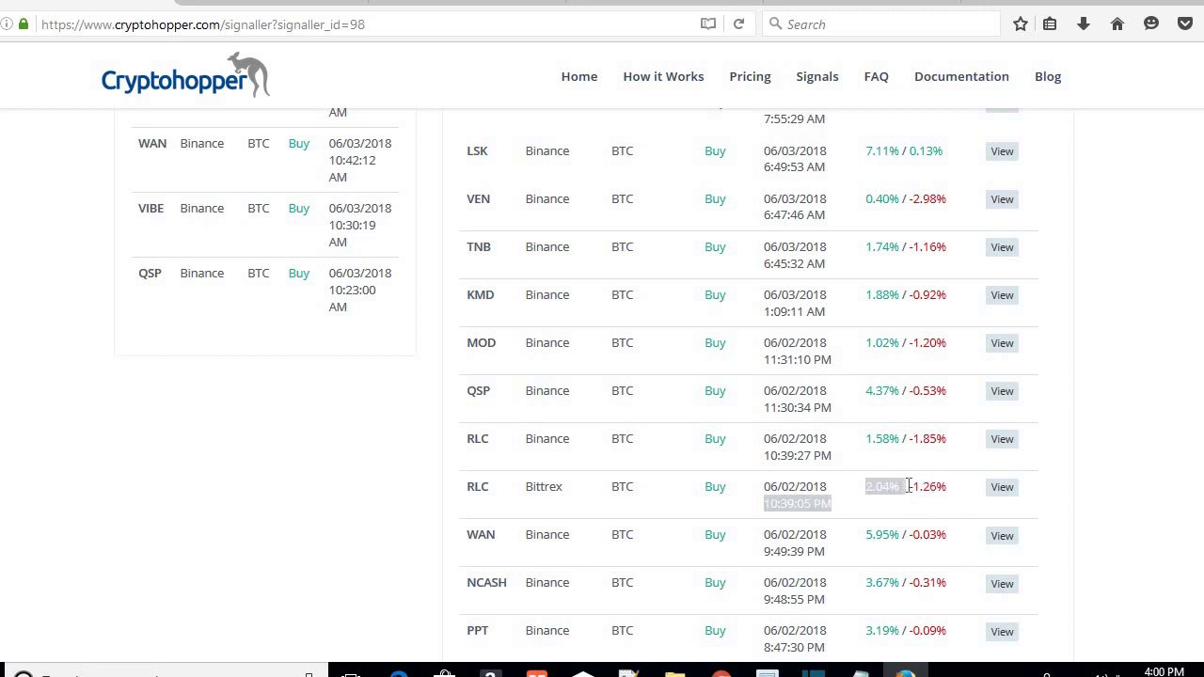
{"action": "left_click", "coordinate": [875, 505]}
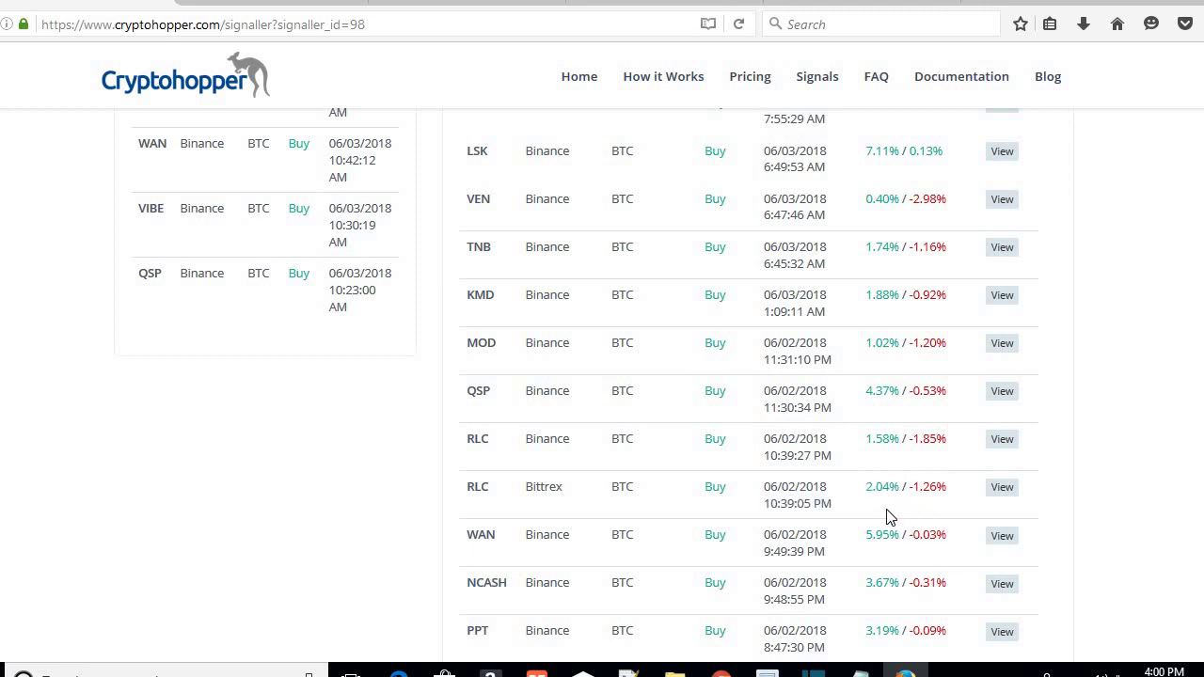
{"action": "scroll", "coordinate": [895, 518], "scroll_direction": "down", "scroll_amount": 2}
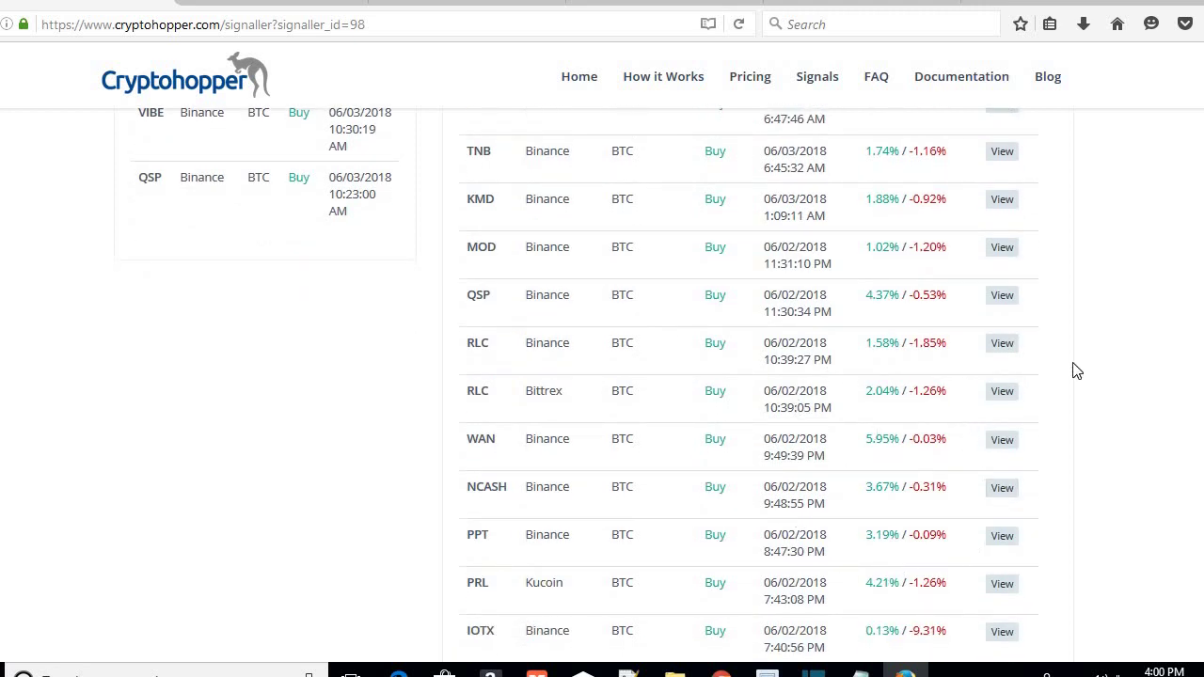
View the LSK signal's details, examine its results from 5 minutes to 6 hours, and close the details.
{"action": "scroll", "coordinate": [1075, 368], "scroll_direction": "up", "scroll_amount": 4}
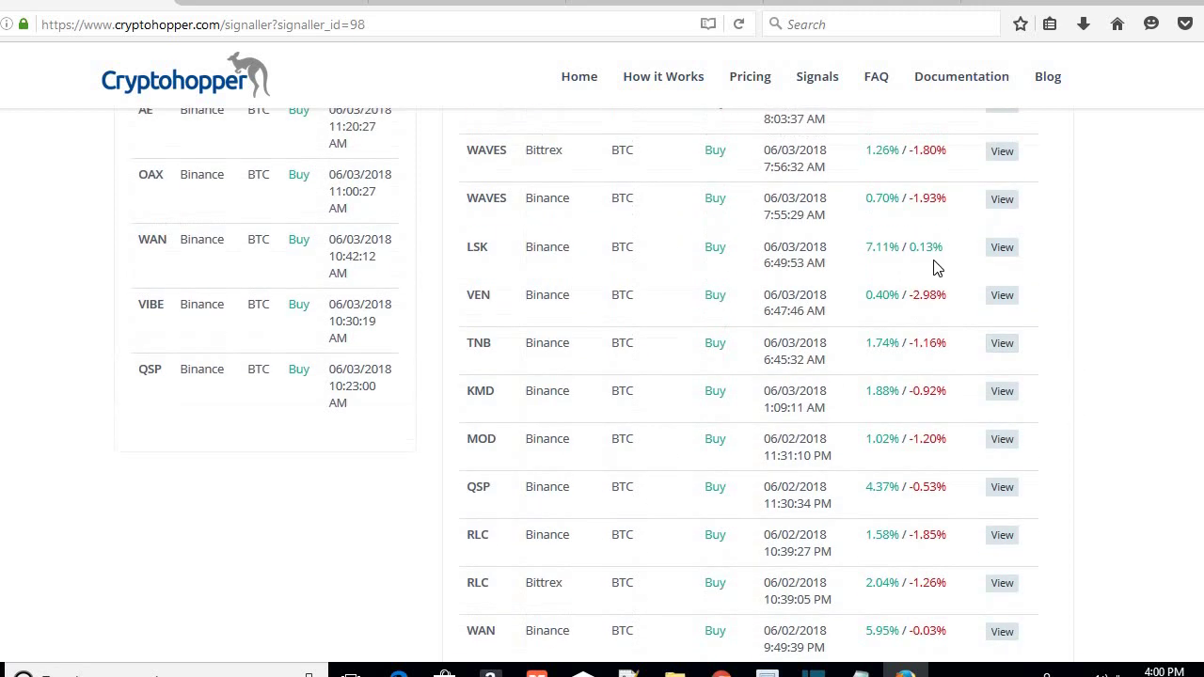
{"action": "left_click", "coordinate": [1002, 246]}
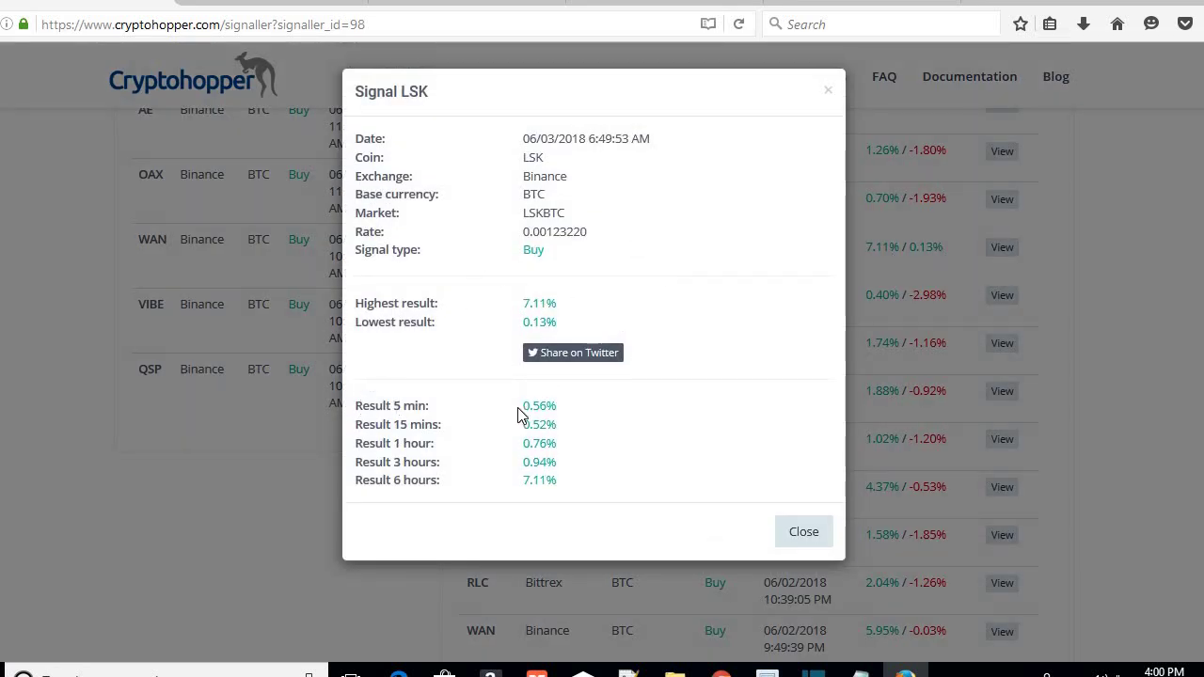
{"action": "double_click", "coordinate": [569, 411]}
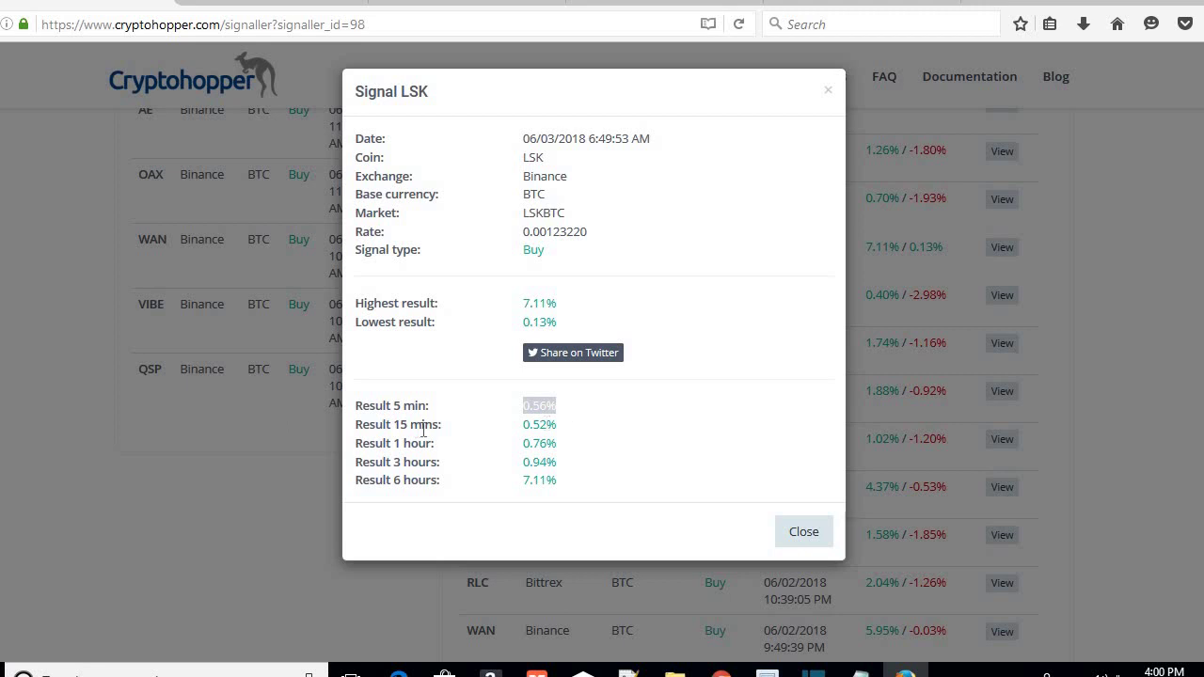
{"action": "left_click", "coordinate": [417, 432]}
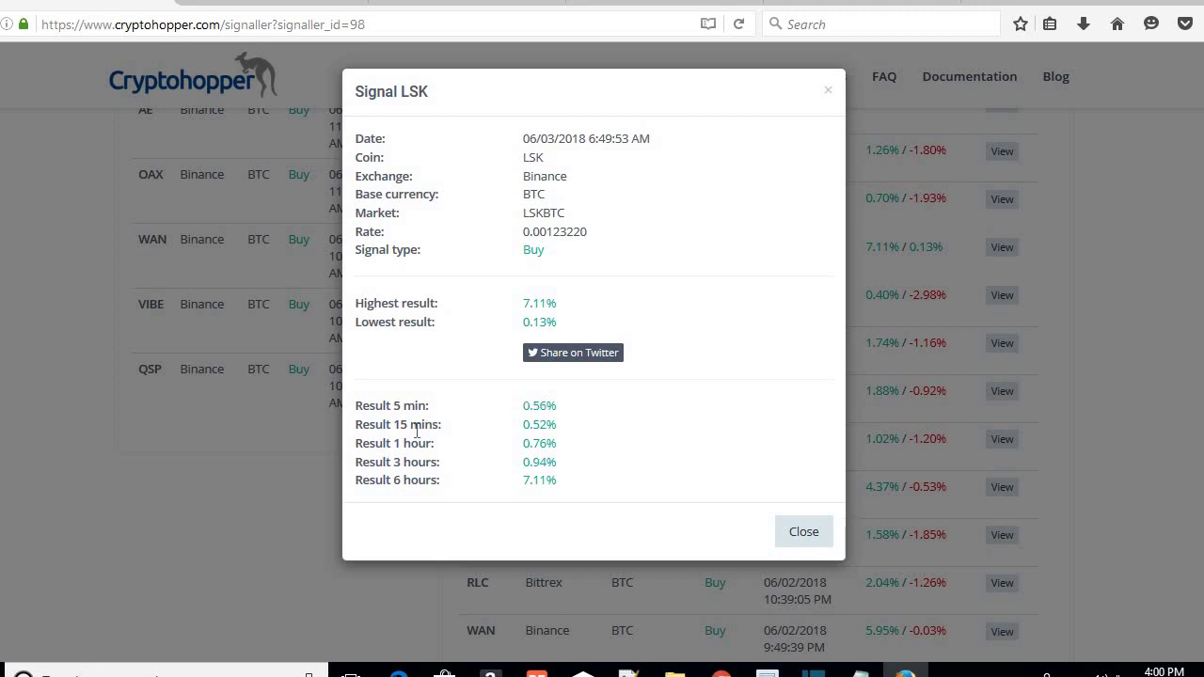
{"action": "double_click", "coordinate": [587, 436]}
{"action": "left_click", "coordinate": [574, 451]}
{"action": "double_click", "coordinate": [577, 453]}
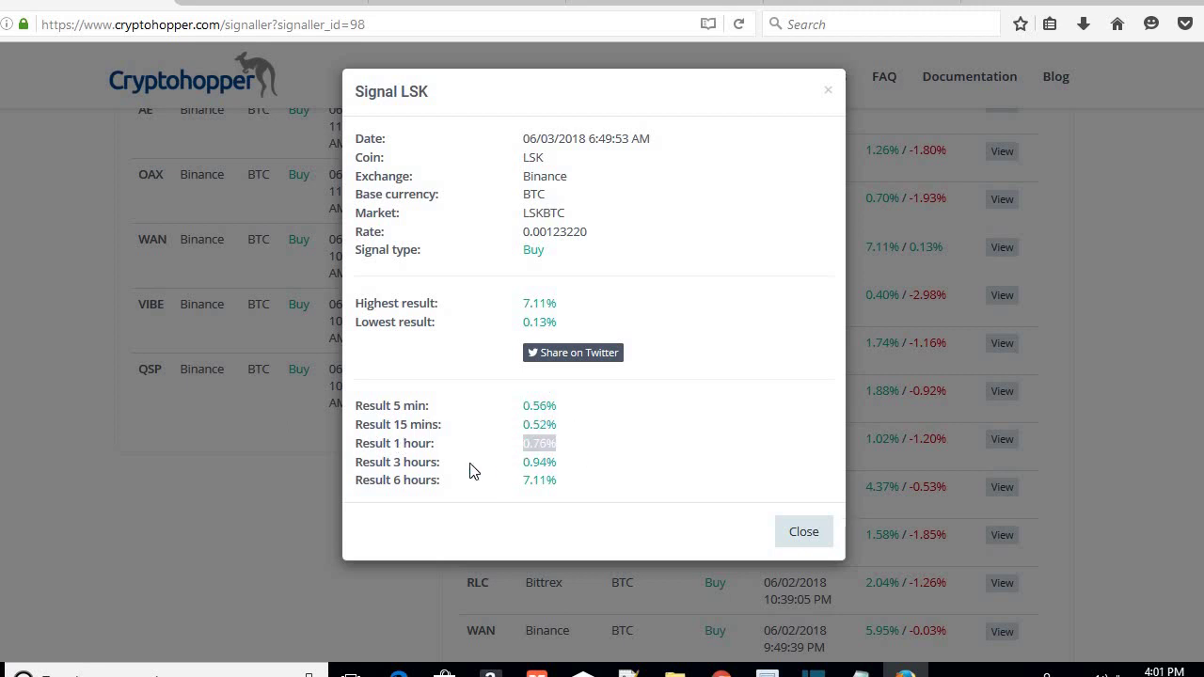
{"action": "left_click", "coordinate": [524, 492]}
{"action": "double_click", "coordinate": [585, 487]}
{"action": "left_click", "coordinate": [527, 499]}
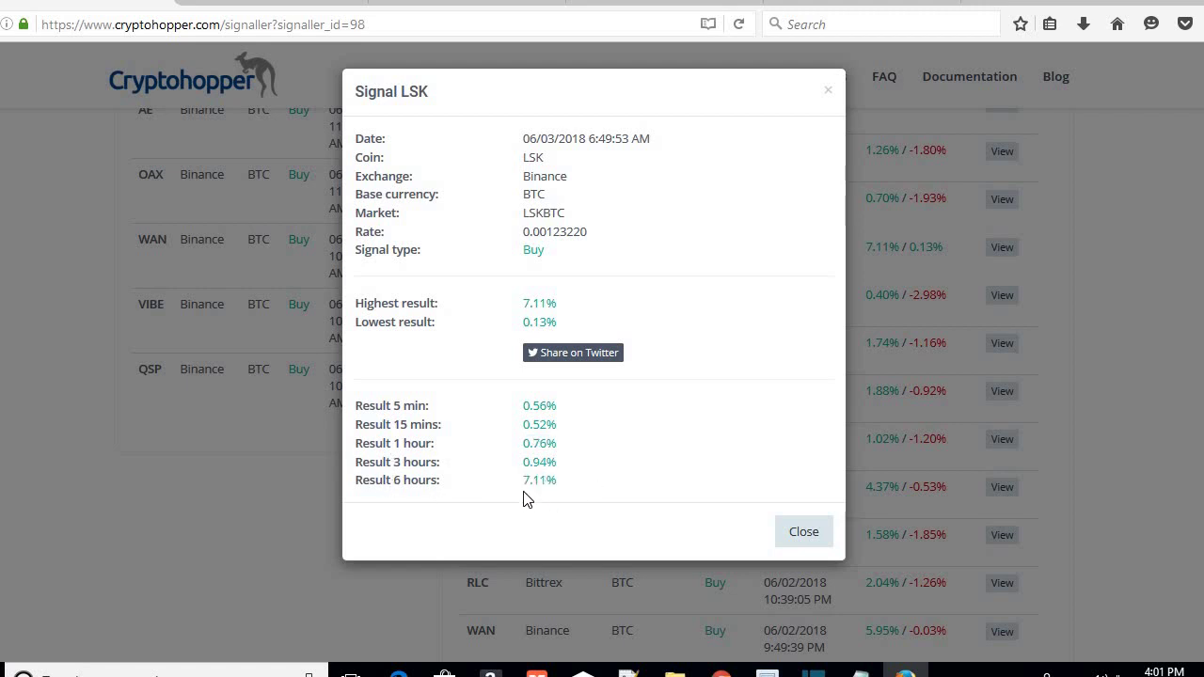
{"action": "left_click", "coordinate": [798, 536]}
View the WAN signal of 06/02/2018, examine its lowest result and its 1-hour, 3-hour and 12-hour results, and close the details.
{"action": "scroll", "coordinate": [1078, 499], "scroll_direction": "down", "scroll_amount": 3}
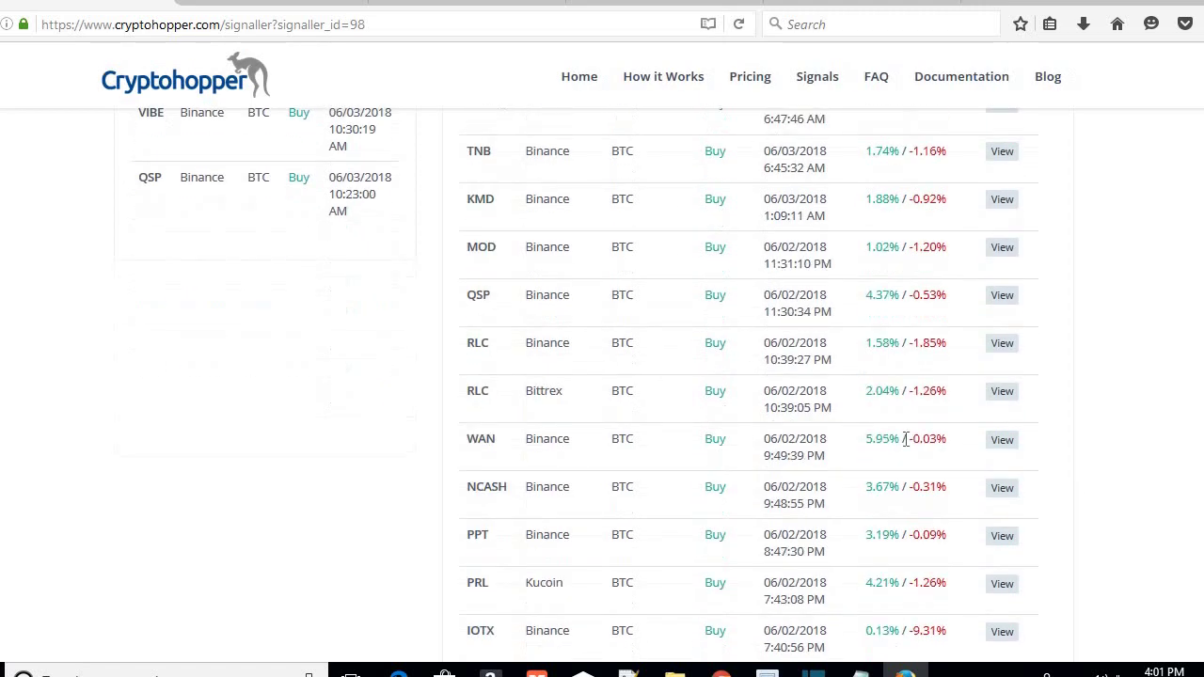
{"action": "left_click", "coordinate": [995, 442]}
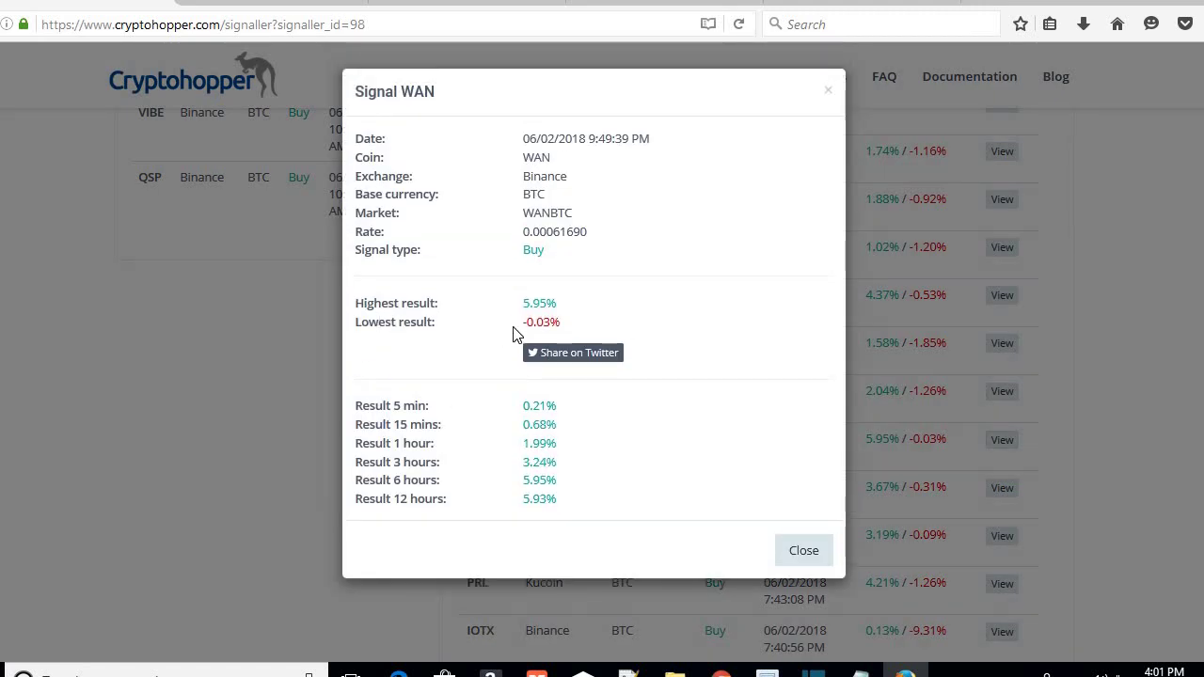
{"action": "left_click_drag", "start_coordinate": [520, 322], "coordinate": [573, 329]}
{"action": "left_click", "coordinate": [621, 336]}
{"action": "left_click_drag", "start_coordinate": [518, 448], "coordinate": [574, 451]}
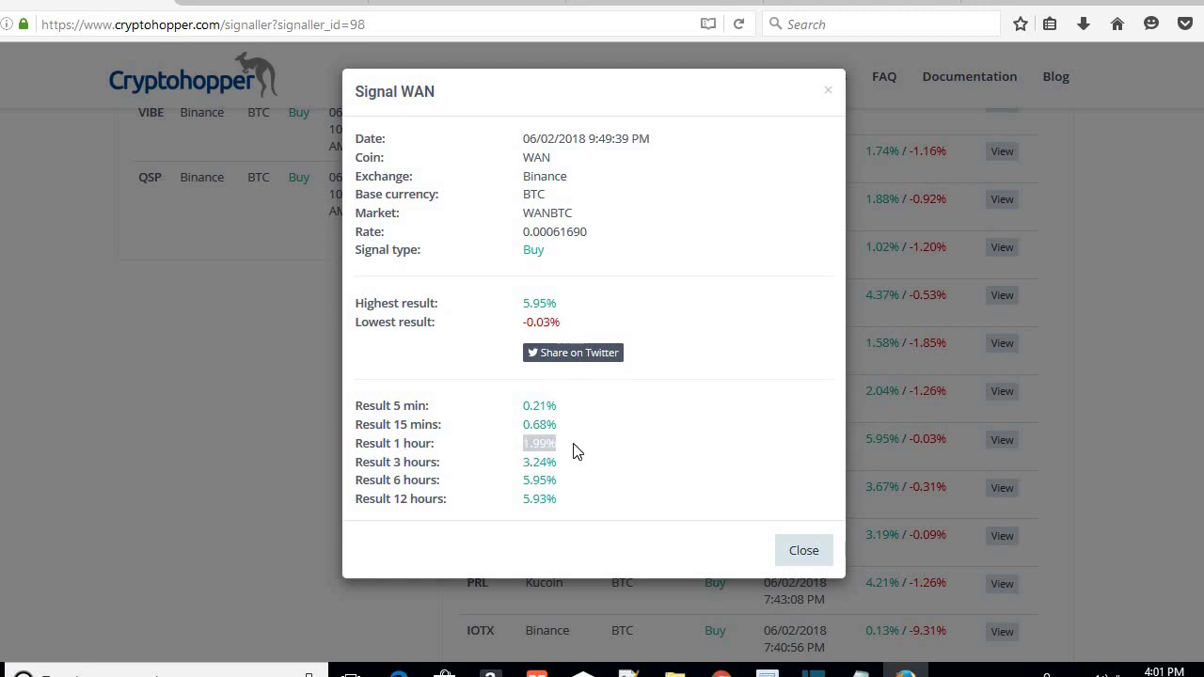
{"action": "left_click", "coordinate": [583, 453]}
{"action": "double_click", "coordinate": [571, 508]}
{"action": "left_click", "coordinate": [591, 516]}
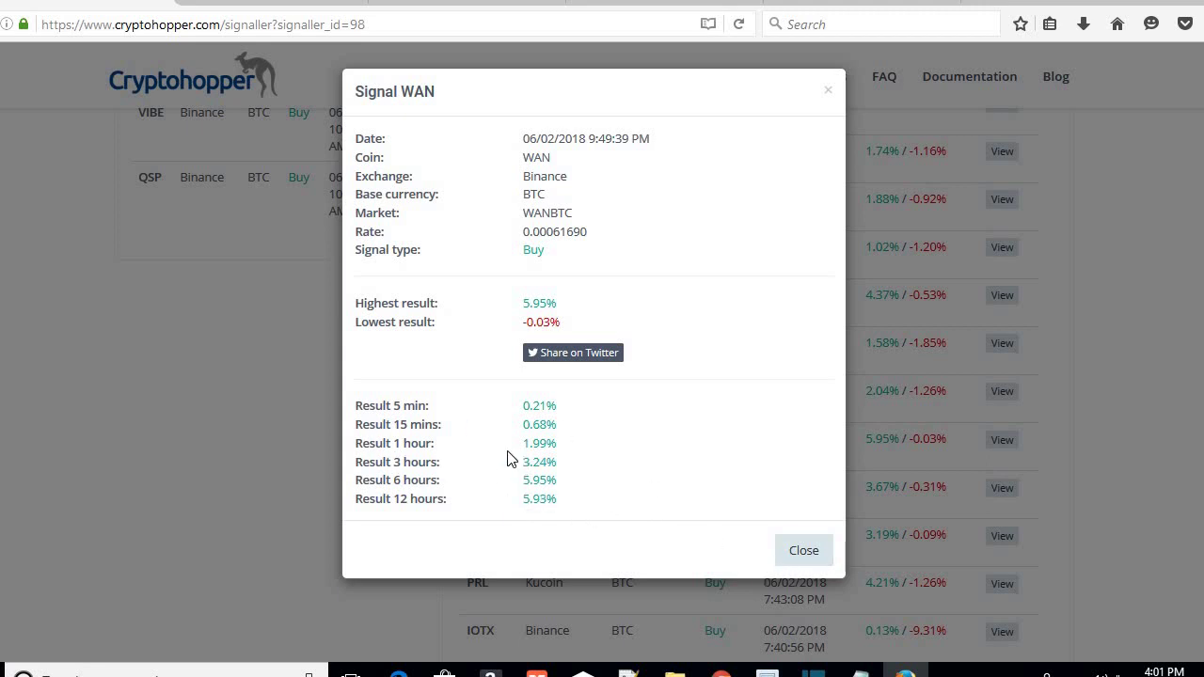
{"action": "double_click", "coordinate": [541, 444]}
{"action": "double_click", "coordinate": [564, 468]}
{"action": "left_click", "coordinate": [501, 480]}
{"action": "left_click", "coordinate": [775, 547]}
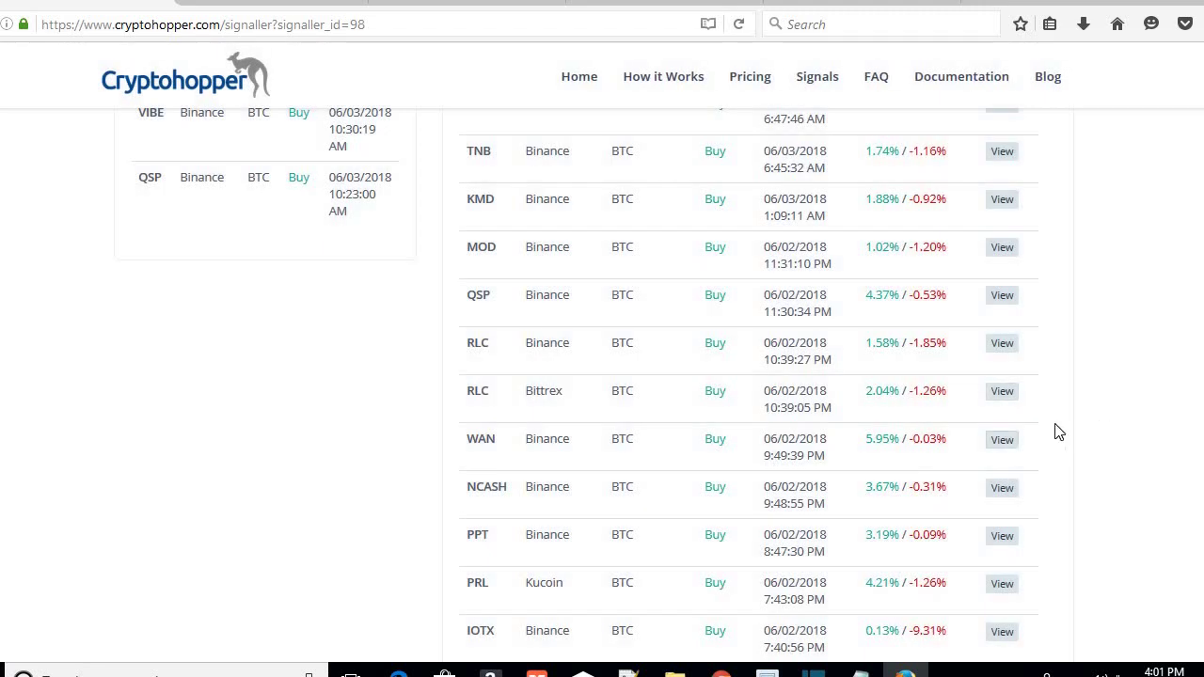
Return to the hopper's configuration, start a new trigger, and look over its exchange, market, indicator and action settings.
{"action": "scroll", "coordinate": [1058, 431], "scroll_direction": "up", "scroll_amount": 10}
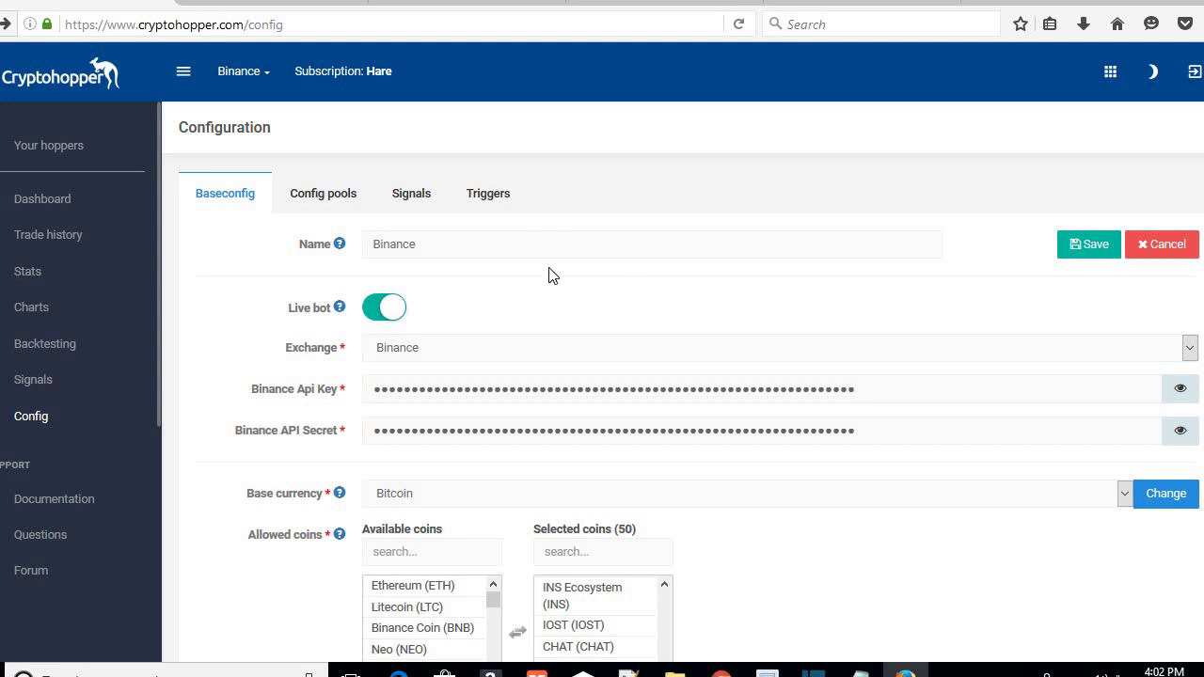
{"action": "left_click", "coordinate": [496, 205]}
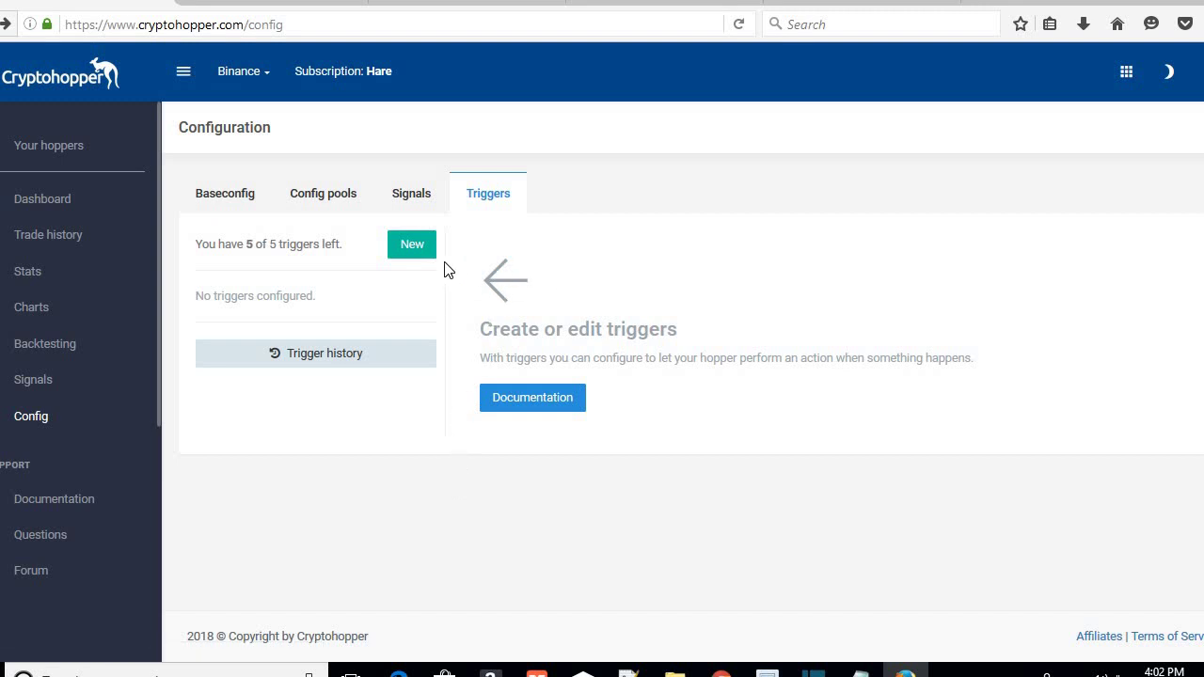
{"action": "left_click", "coordinate": [414, 247]}
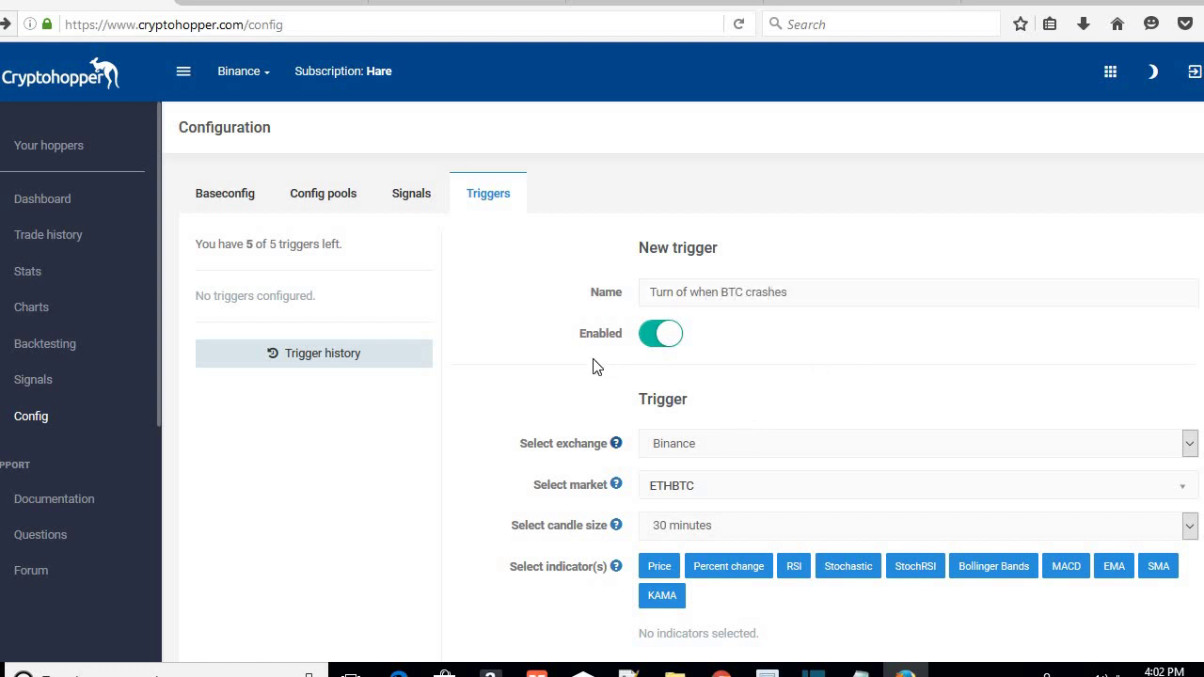
{"action": "scroll", "coordinate": [696, 341], "scroll_direction": "down", "scroll_amount": 3}
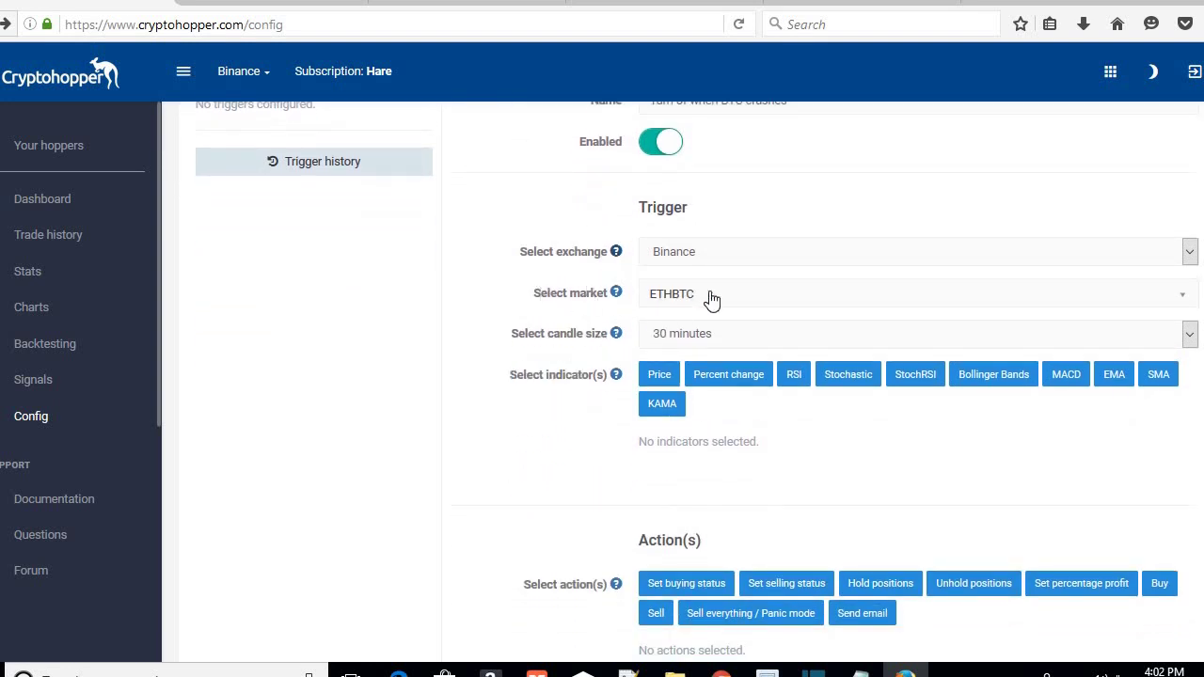
{"action": "scroll", "coordinate": [564, 301], "scroll_direction": "down", "scroll_amount": 2}
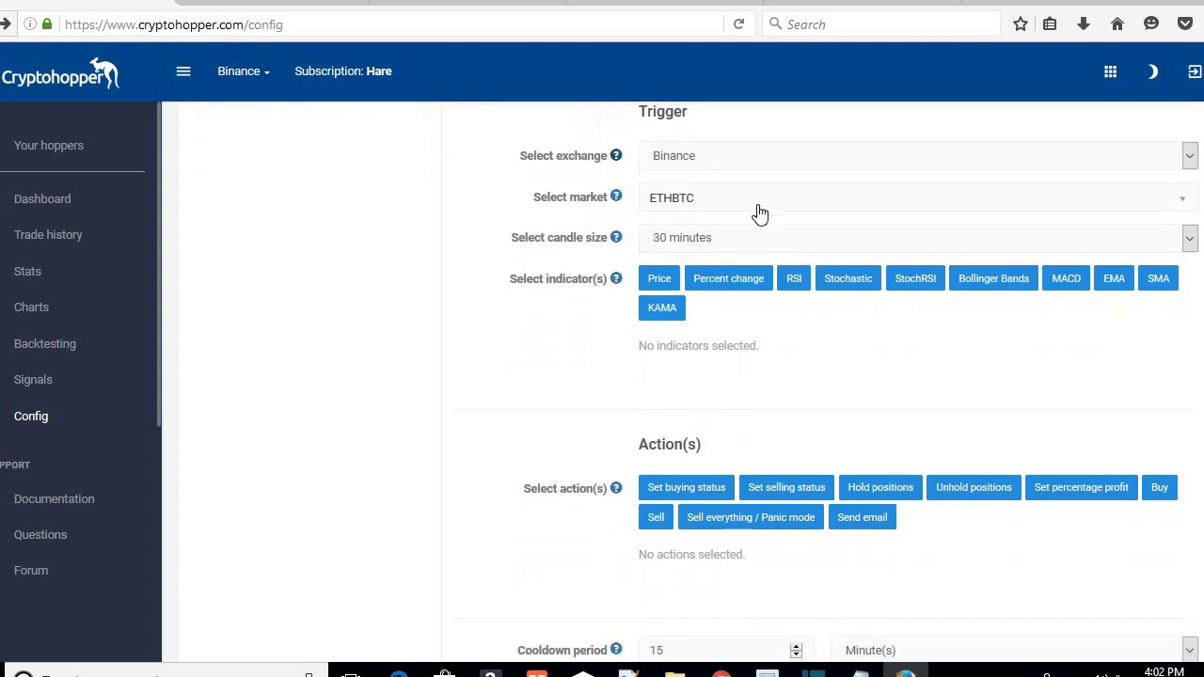
Set the new trigger's market to BTCUSDT.
{"action": "left_click", "coordinate": [761, 203]}
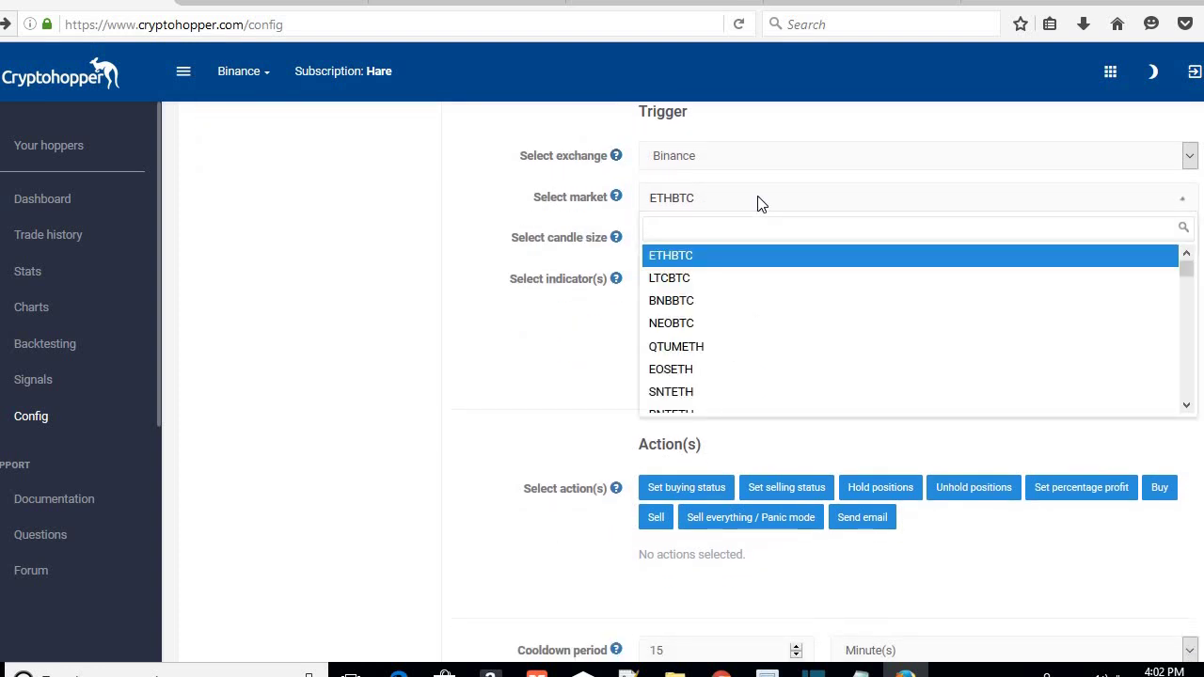
{"action": "scroll", "coordinate": [758, 201], "scroll_direction": "up", "scroll_amount": 3}
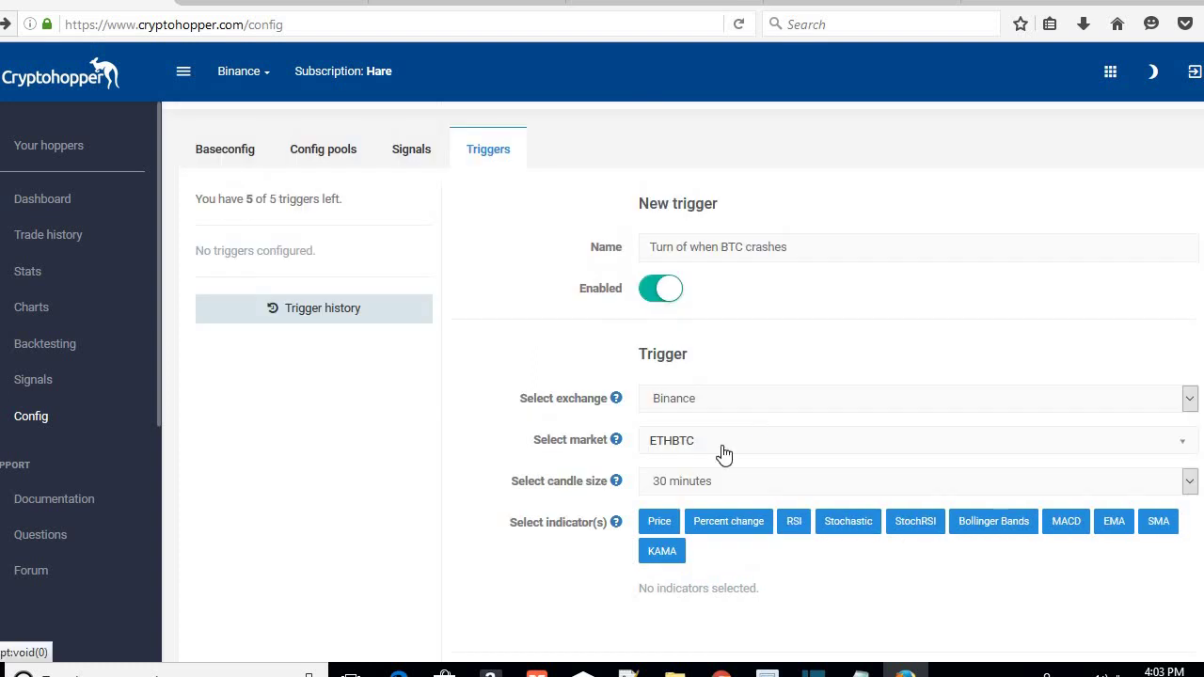
{"action": "left_click", "coordinate": [725, 449]}
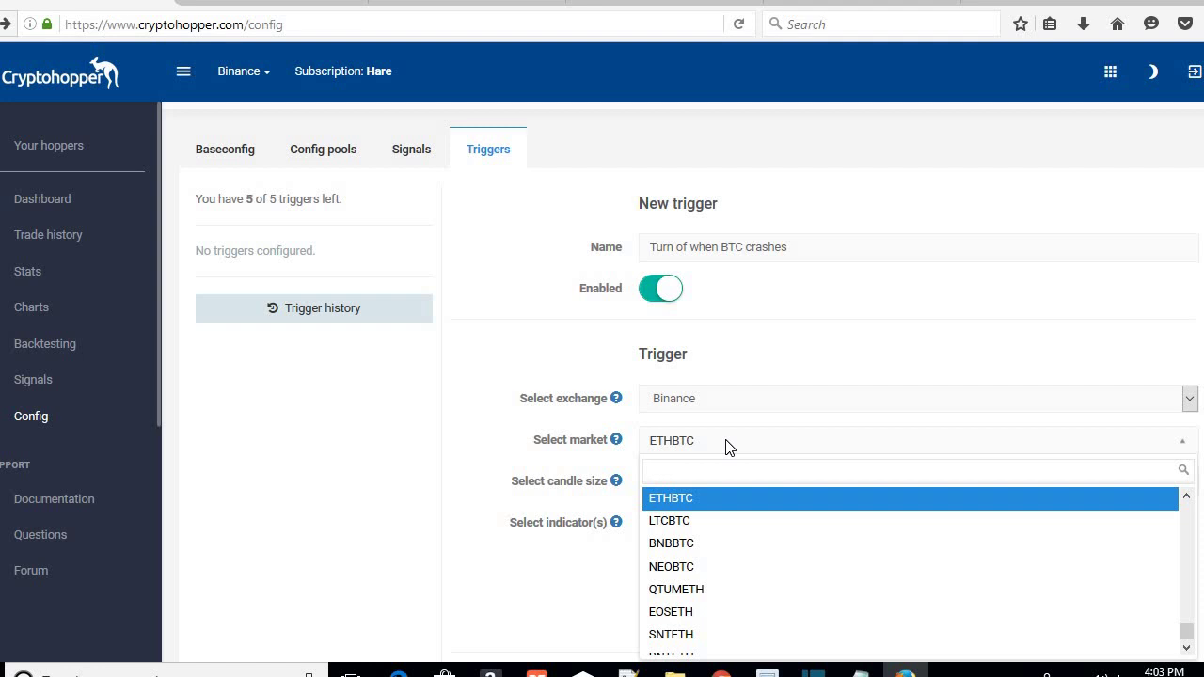
{"action": "type", "text": "btcusdt"}
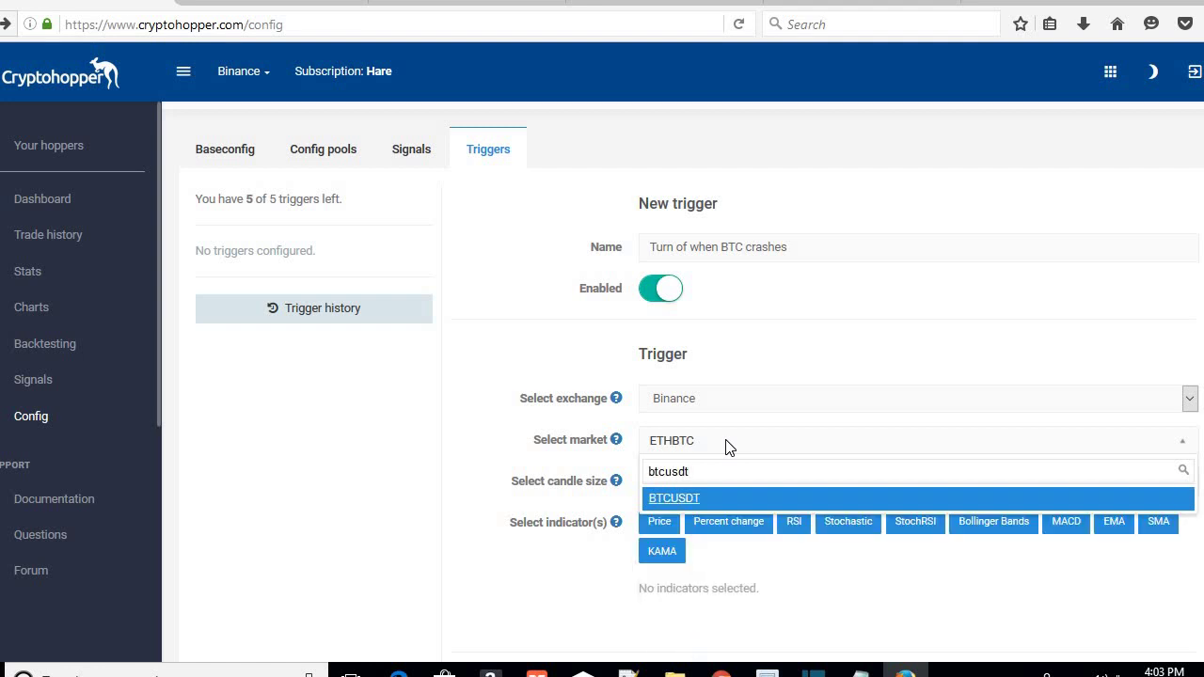
{"action": "left_click", "coordinate": [694, 500]}
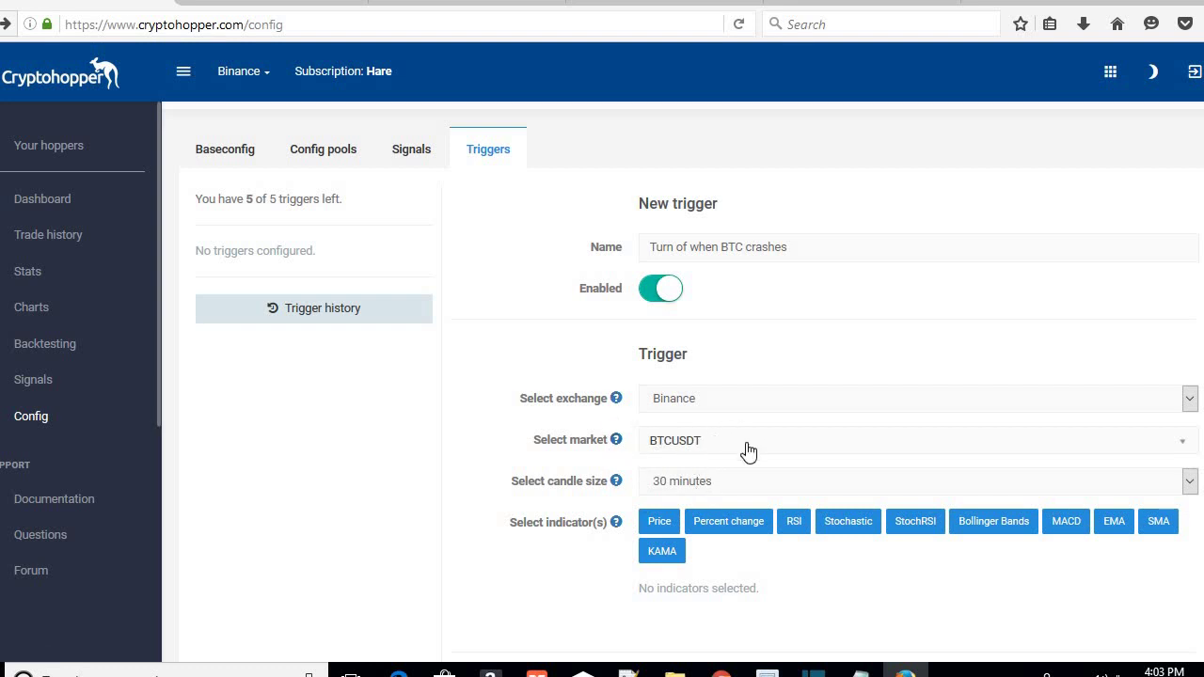
Add a Percent change indicator to the trigger with the condition Greater than (>) and the value 3.
{"action": "scroll", "coordinate": [533, 435], "scroll_direction": "down", "scroll_amount": 1}
{"action": "scroll", "coordinate": [533, 435], "scroll_direction": "down", "scroll_amount": 3}
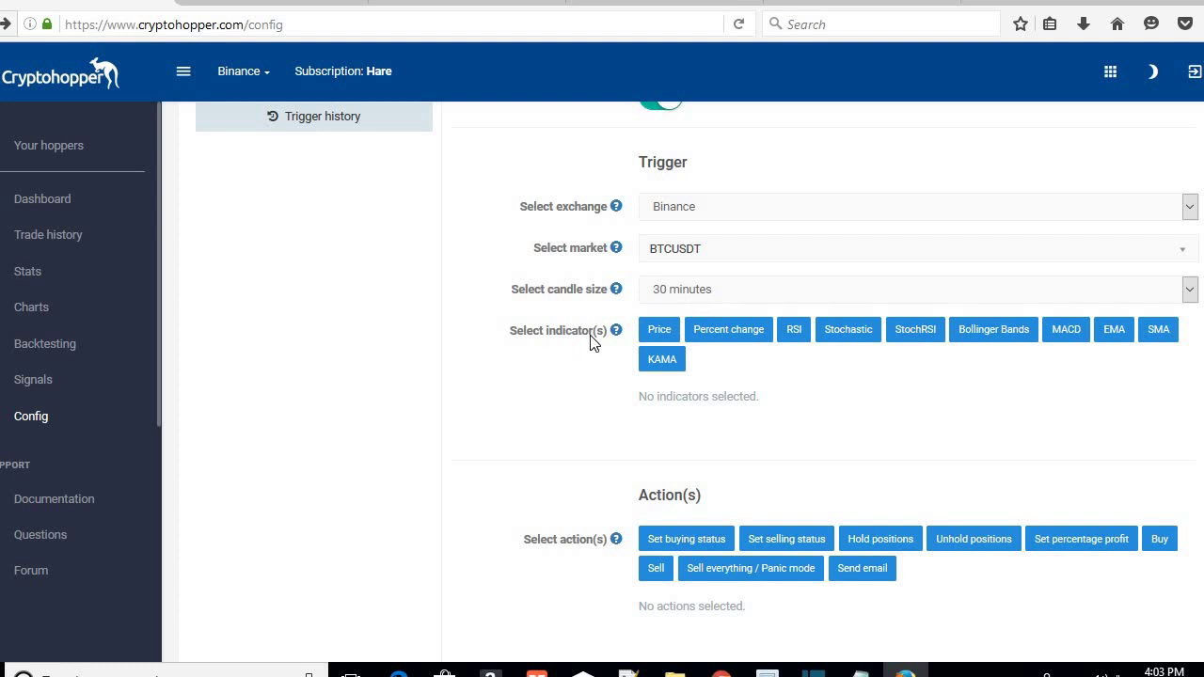
{"action": "scroll", "coordinate": [591, 342], "scroll_direction": "down", "scroll_amount": 2}
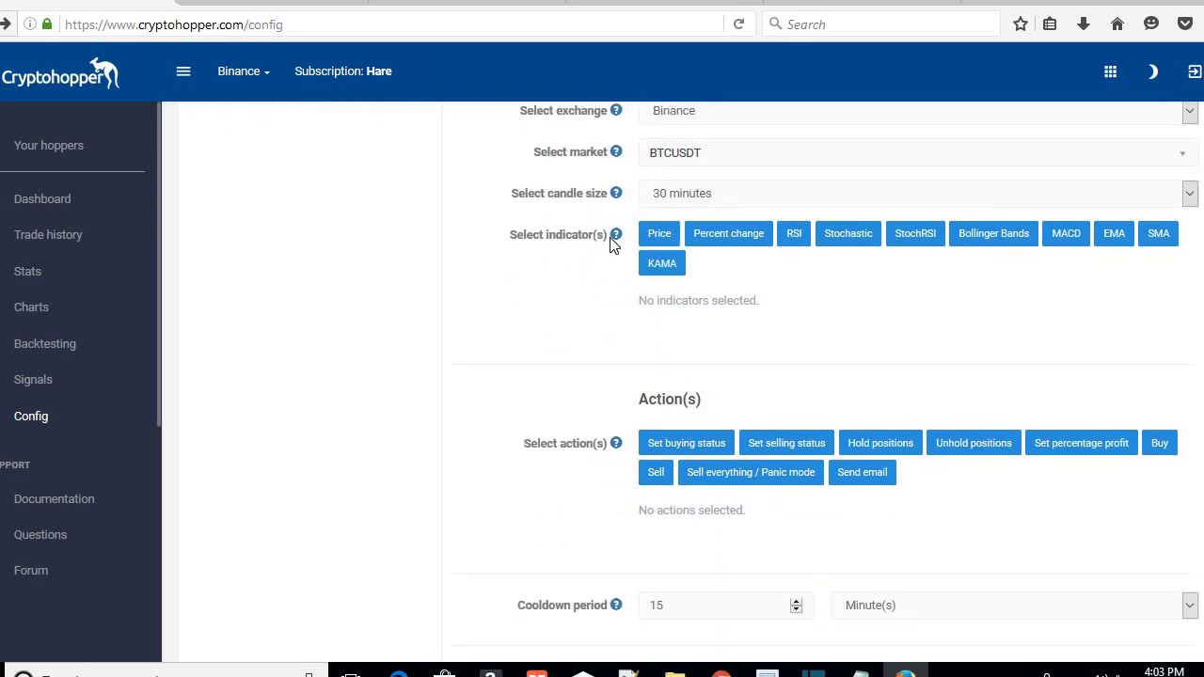
{"action": "left_click", "coordinate": [731, 239]}
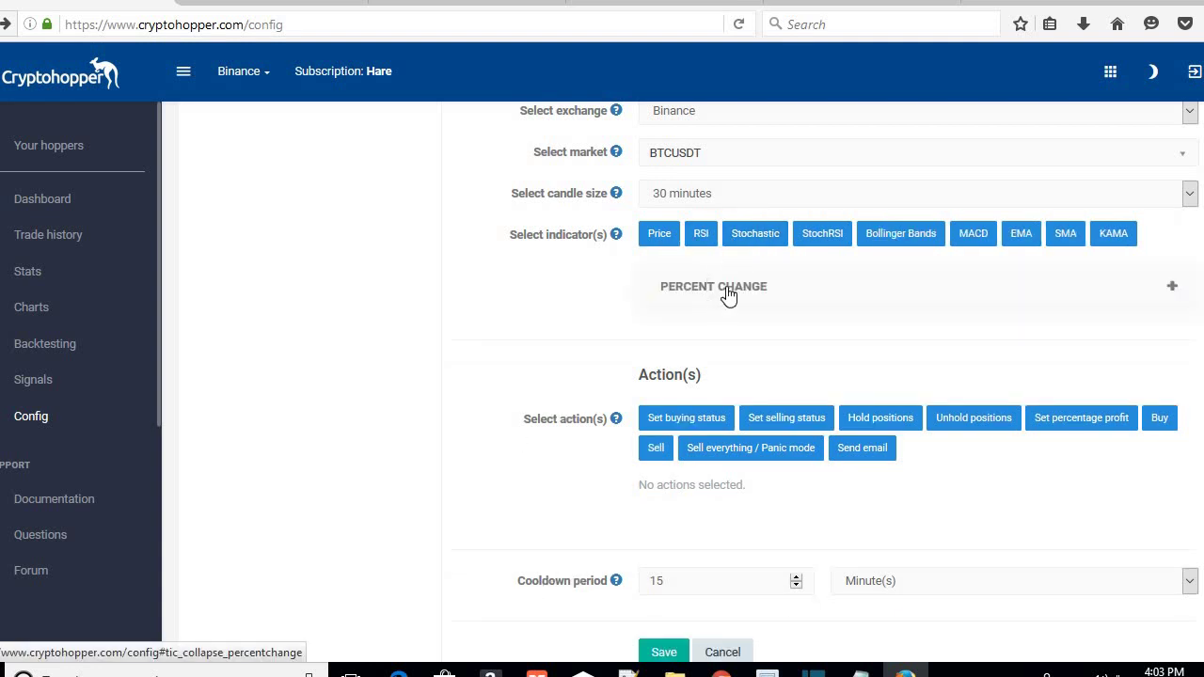
{"action": "left_click", "coordinate": [1175, 293]}
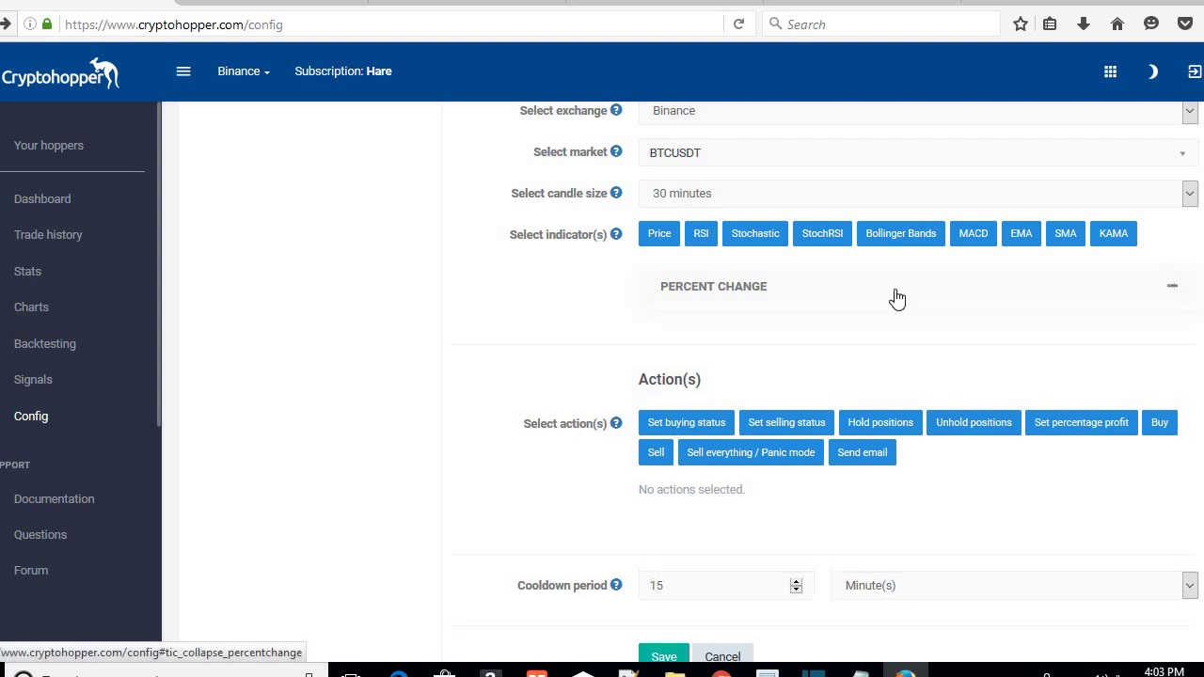
{"action": "left_click", "coordinate": [814, 362]}
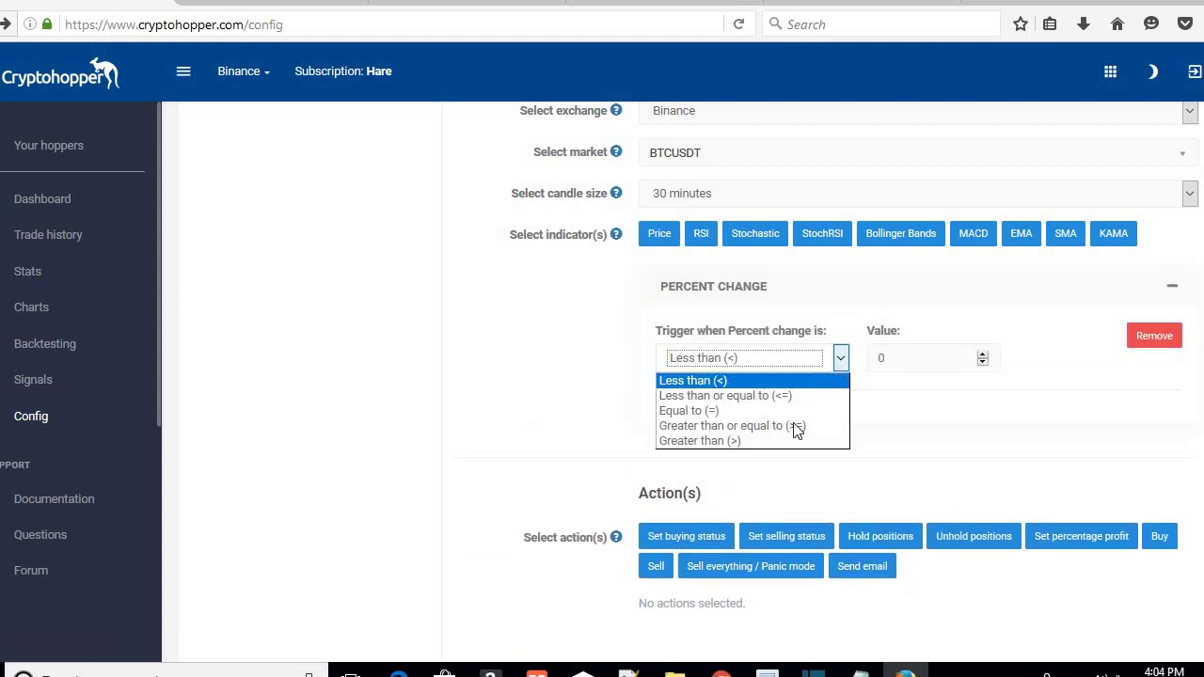
{"action": "left_click", "coordinate": [795, 438]}
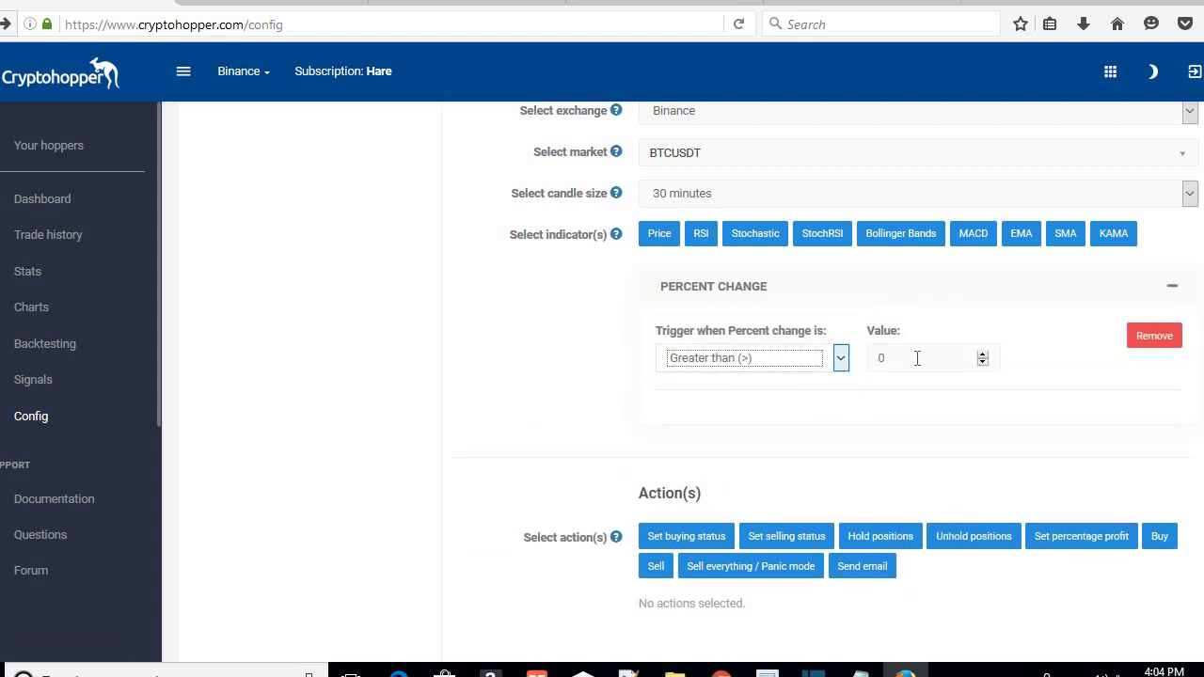
{"action": "double_click", "coordinate": [917, 359]}
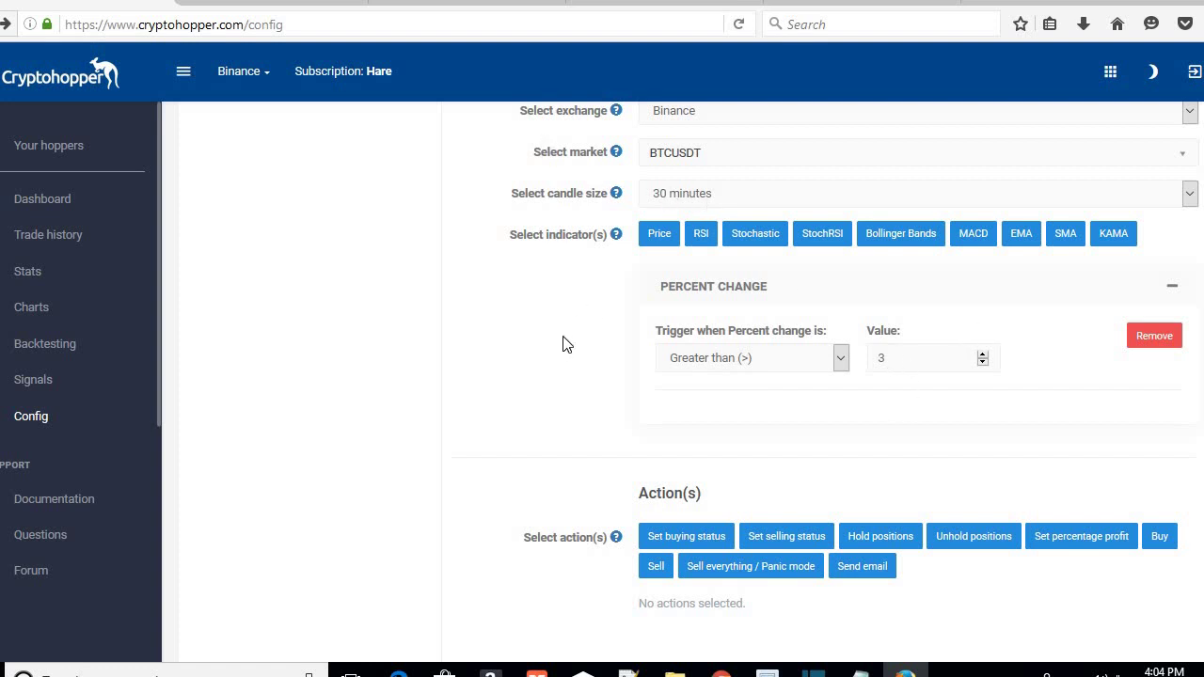
Add a Set buying status action to the trigger with its status set to Disabled.
{"action": "scroll", "coordinate": [564, 344], "scroll_direction": "down", "scroll_amount": 1}
{"action": "scroll", "coordinate": [540, 349], "scroll_direction": "down", "scroll_amount": 2}
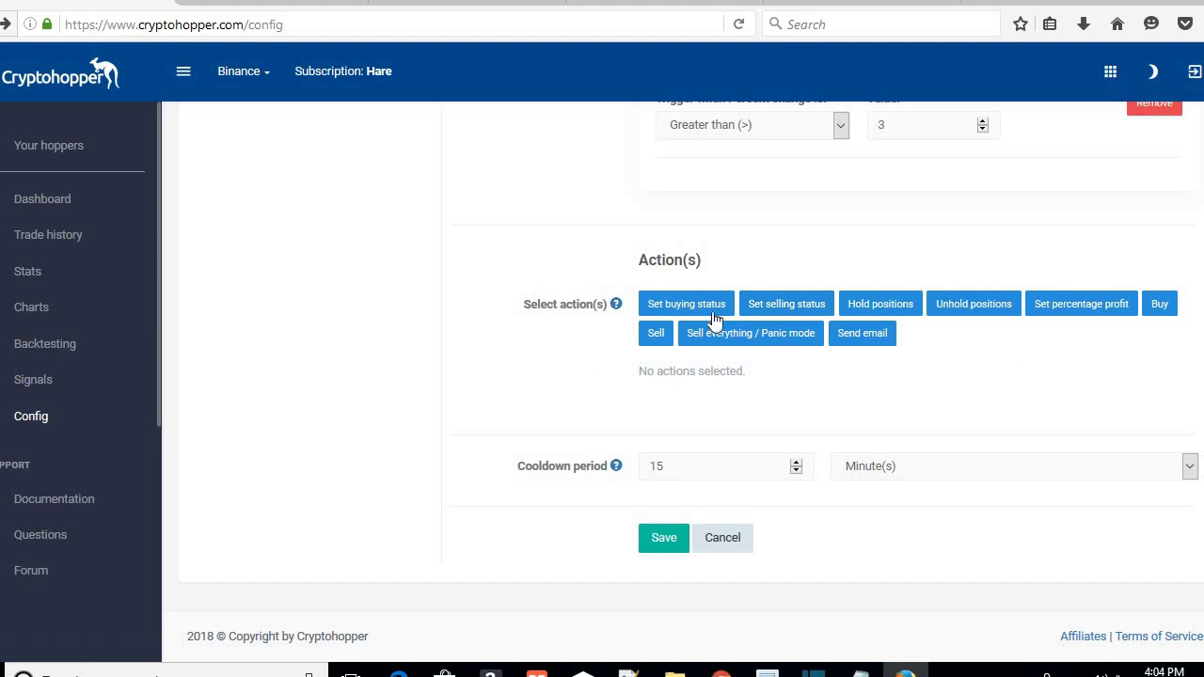
{"action": "left_click", "coordinate": [651, 311]}
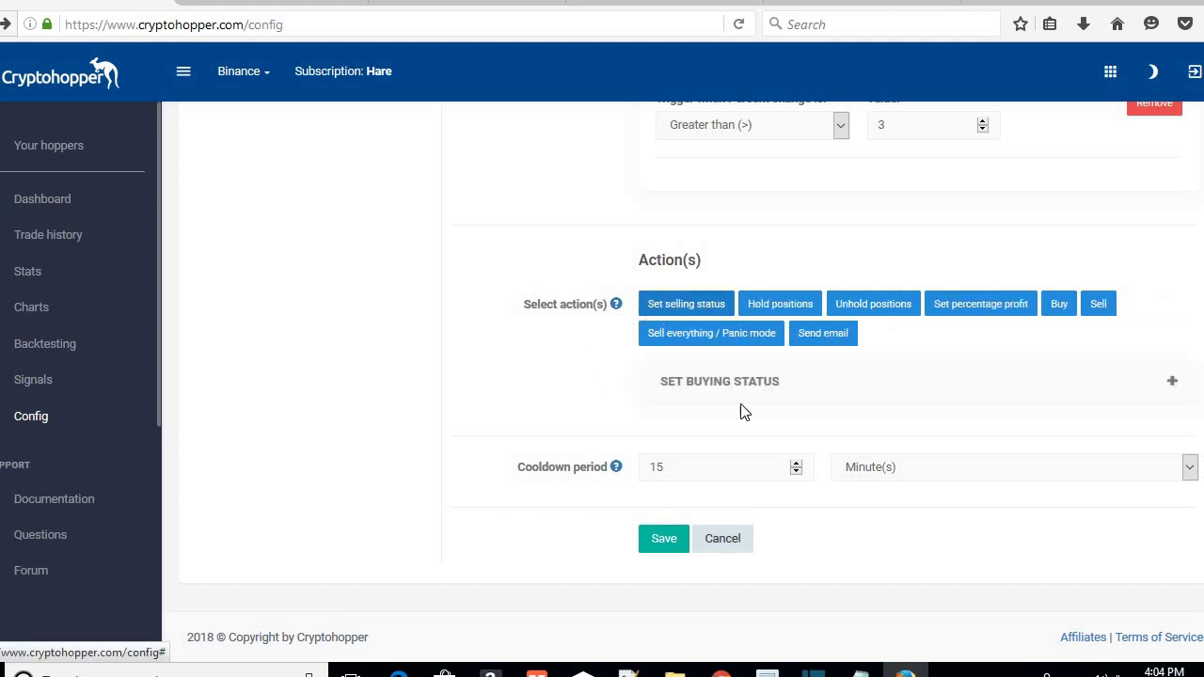
{"action": "left_click", "coordinate": [935, 397]}
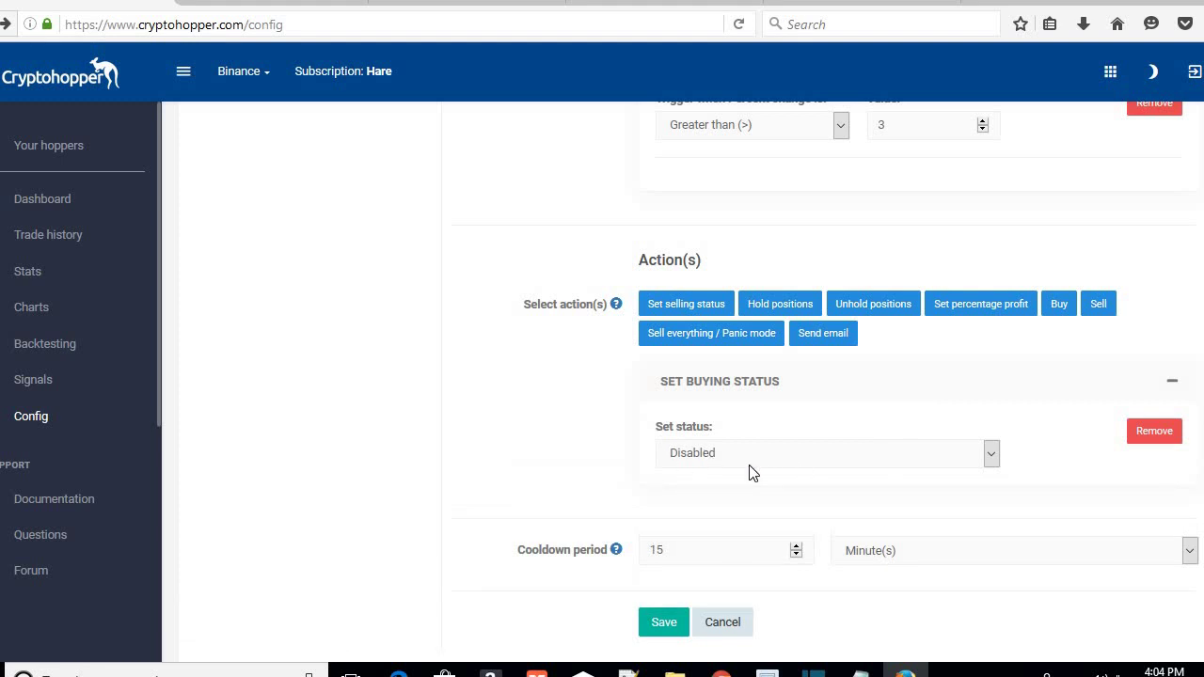
{"action": "left_click", "coordinate": [748, 464]}
{"action": "left_click", "coordinate": [743, 481]}
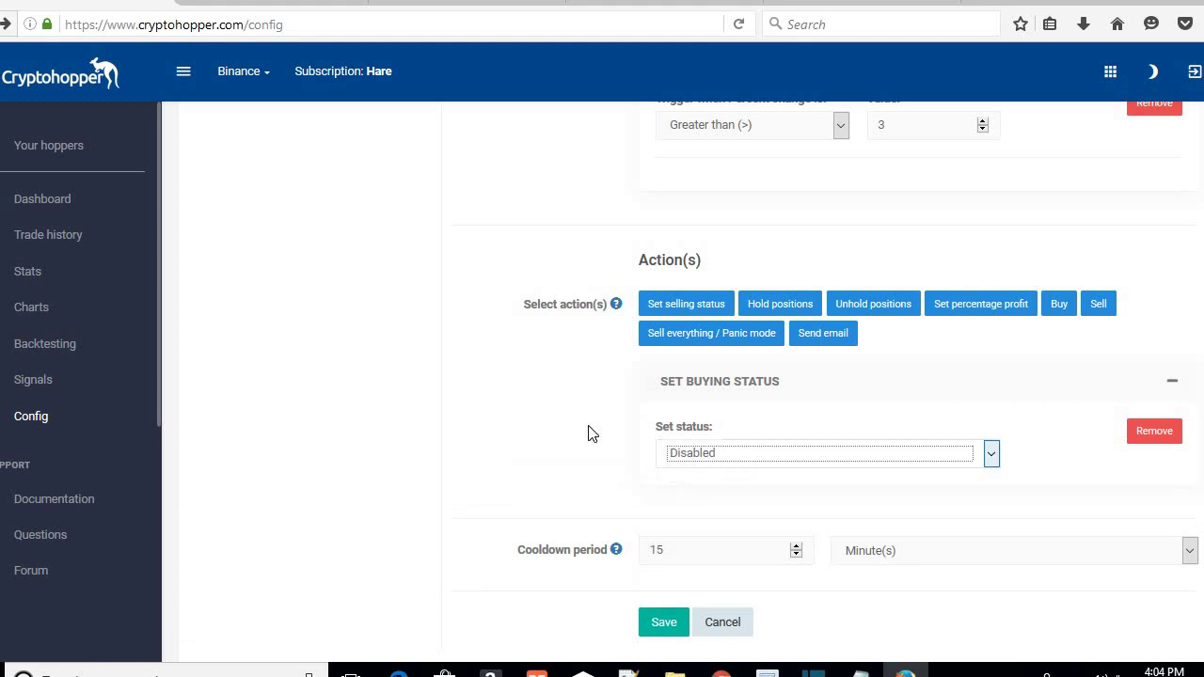
Review the new trigger's market, candle size, percent change condition and buying status action.
{"action": "scroll", "coordinate": [564, 431], "scroll_direction": "up", "scroll_amount": 4}
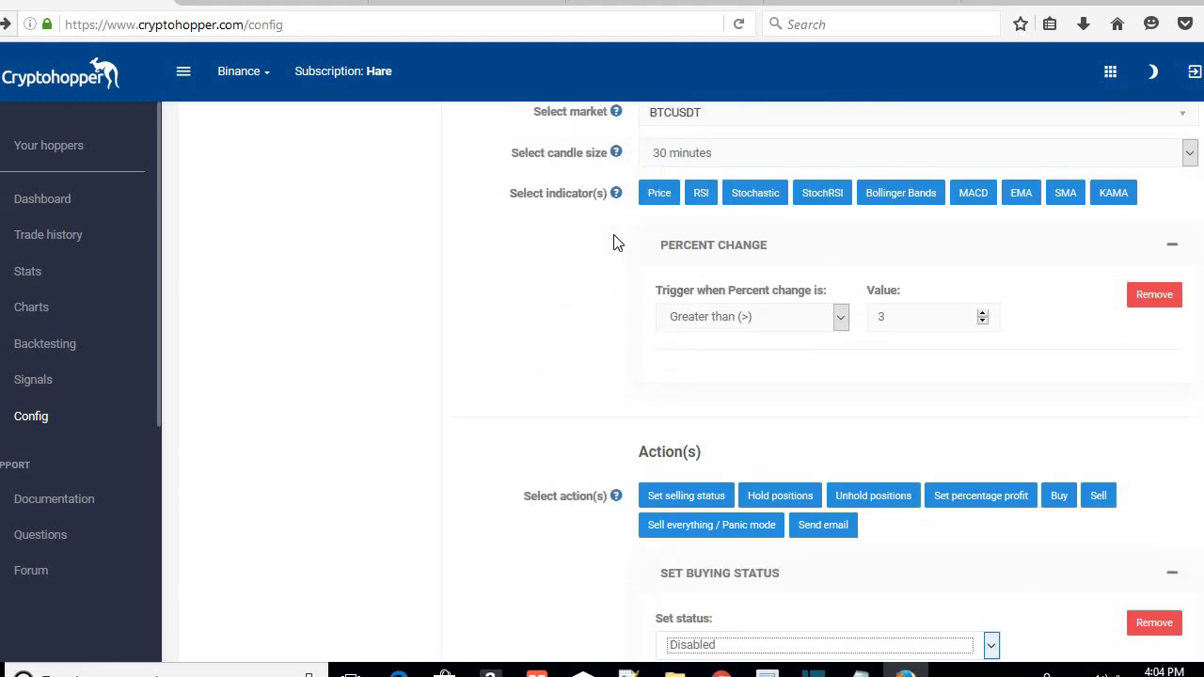
{"action": "scroll", "coordinate": [578, 282], "scroll_direction": "up", "scroll_amount": 1}
{"action": "scroll", "coordinate": [585, 270], "scroll_direction": "up", "scroll_amount": 1}
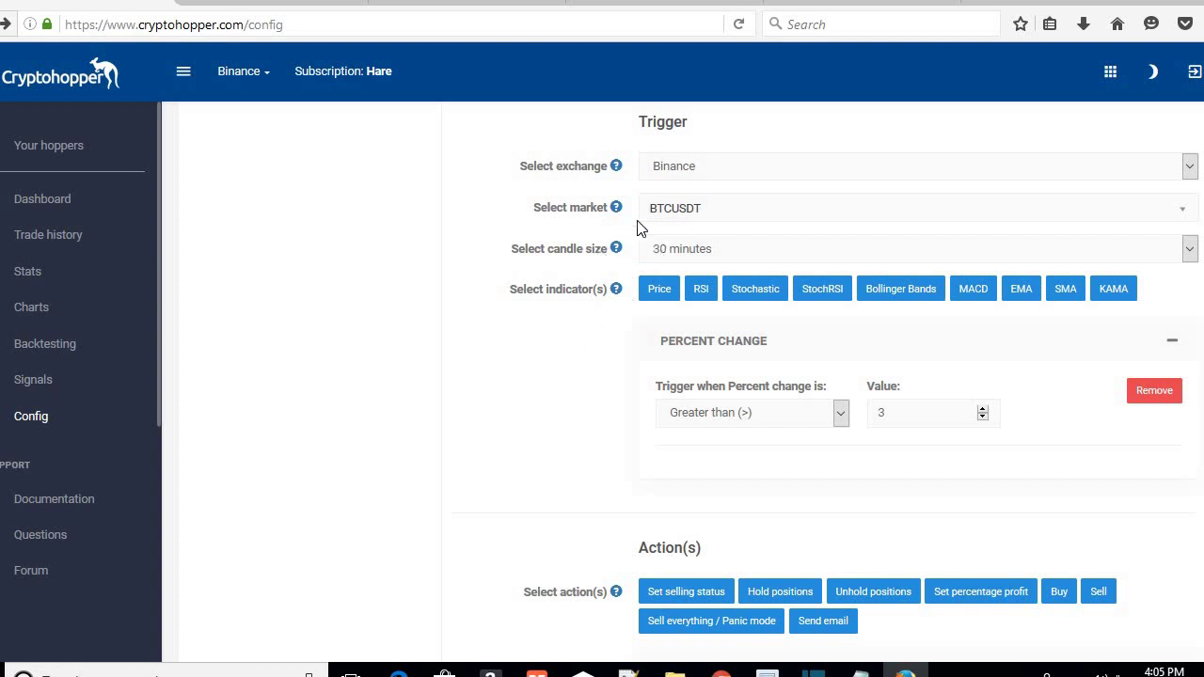
{"action": "scroll", "coordinate": [564, 405], "scroll_direction": "down", "scroll_amount": 2}
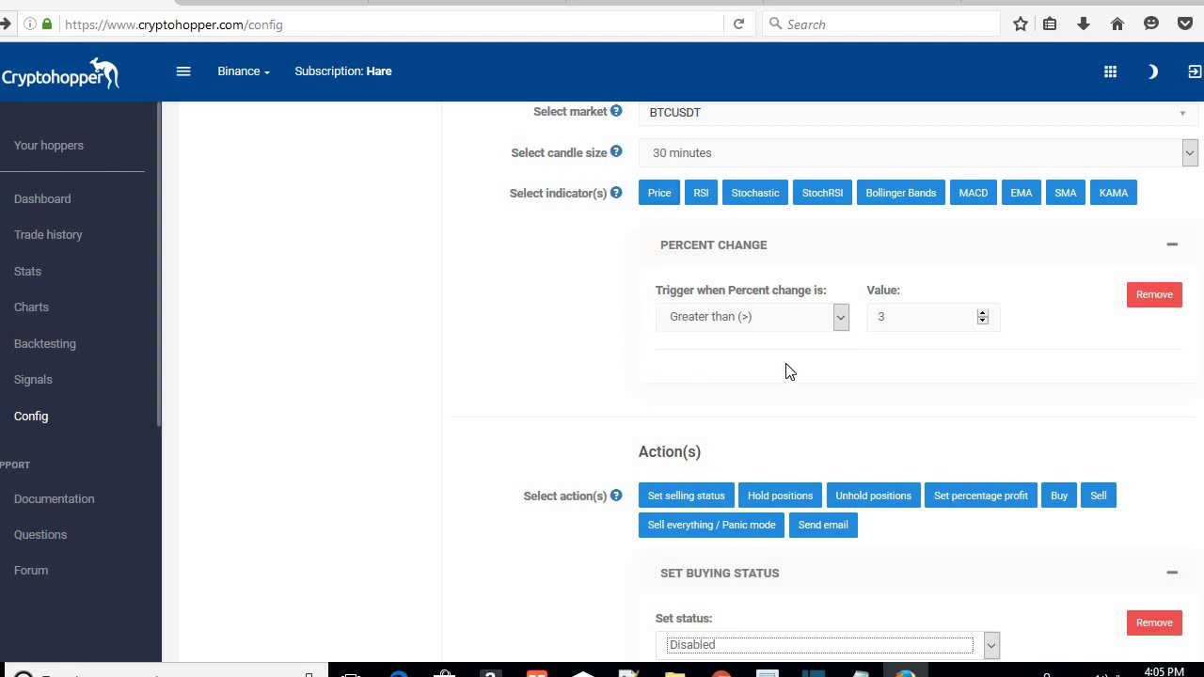
{"action": "scroll", "coordinate": [698, 362], "scroll_direction": "down", "scroll_amount": 3}
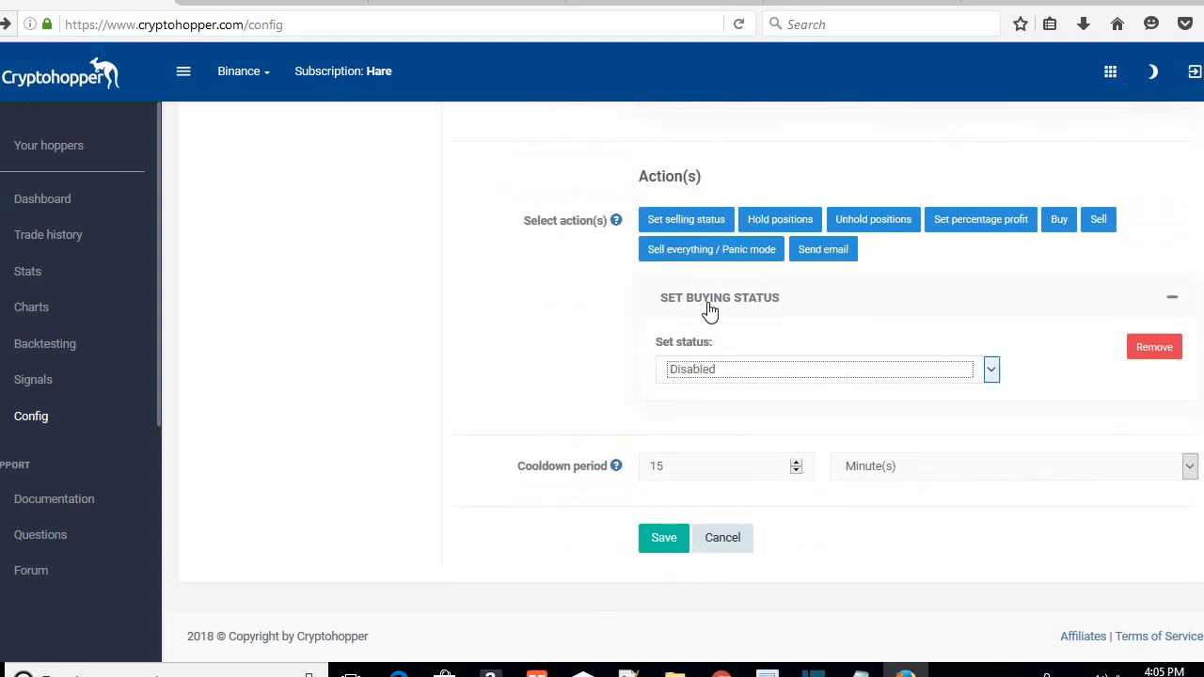
{"action": "double_click", "coordinate": [733, 181]}
{"action": "left_click", "coordinate": [554, 382]}
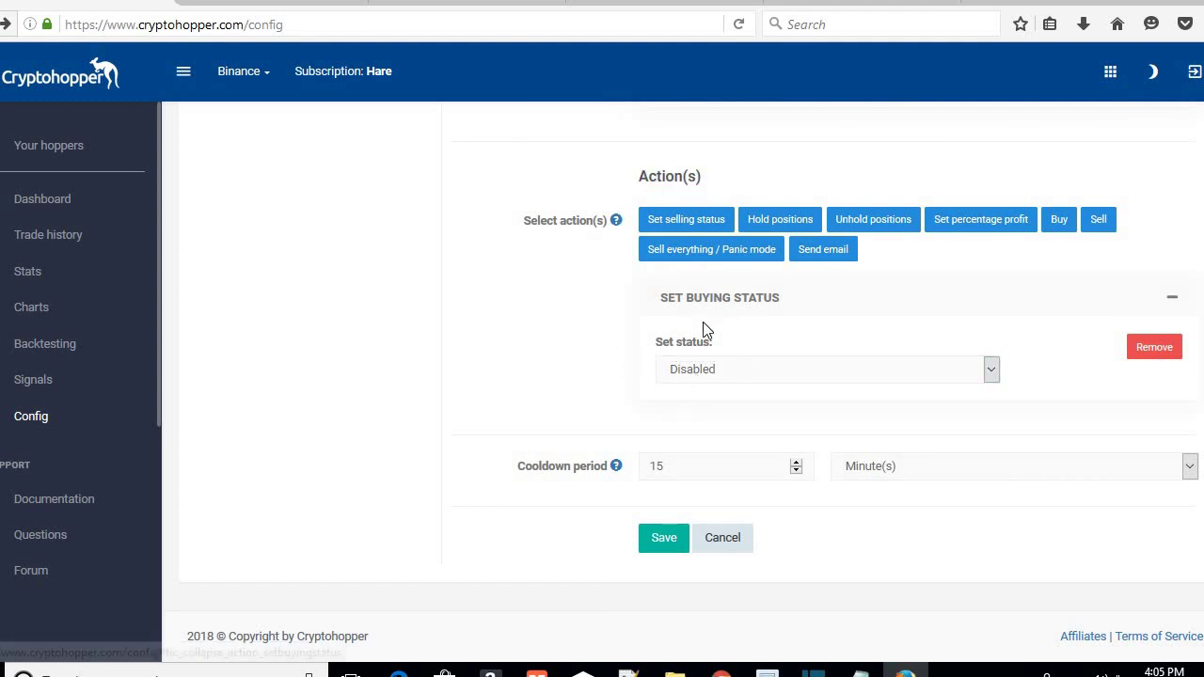
{"action": "triple_click", "coordinate": [790, 297]}
{"action": "left_click", "coordinate": [558, 314]}
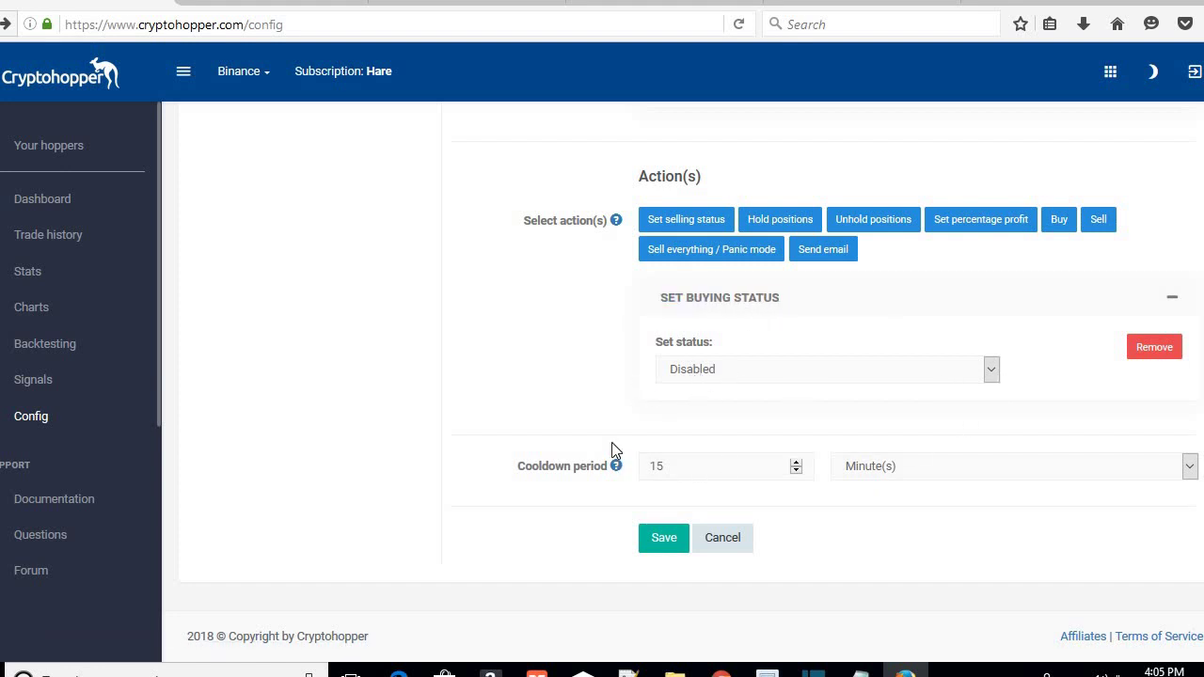
Set the trigger's cooldown period to 120 minutes and save the trigger.
{"action": "double_click", "coordinate": [671, 460]}
{"action": "type", "text": "60"}
{"action": "double_click", "coordinate": [657, 461]}
{"action": "scroll", "coordinate": [578, 413], "scroll_direction": "up", "scroll_amount": 3}
{"action": "scroll", "coordinate": [584, 414], "scroll_direction": "up", "scroll_amount": 3}
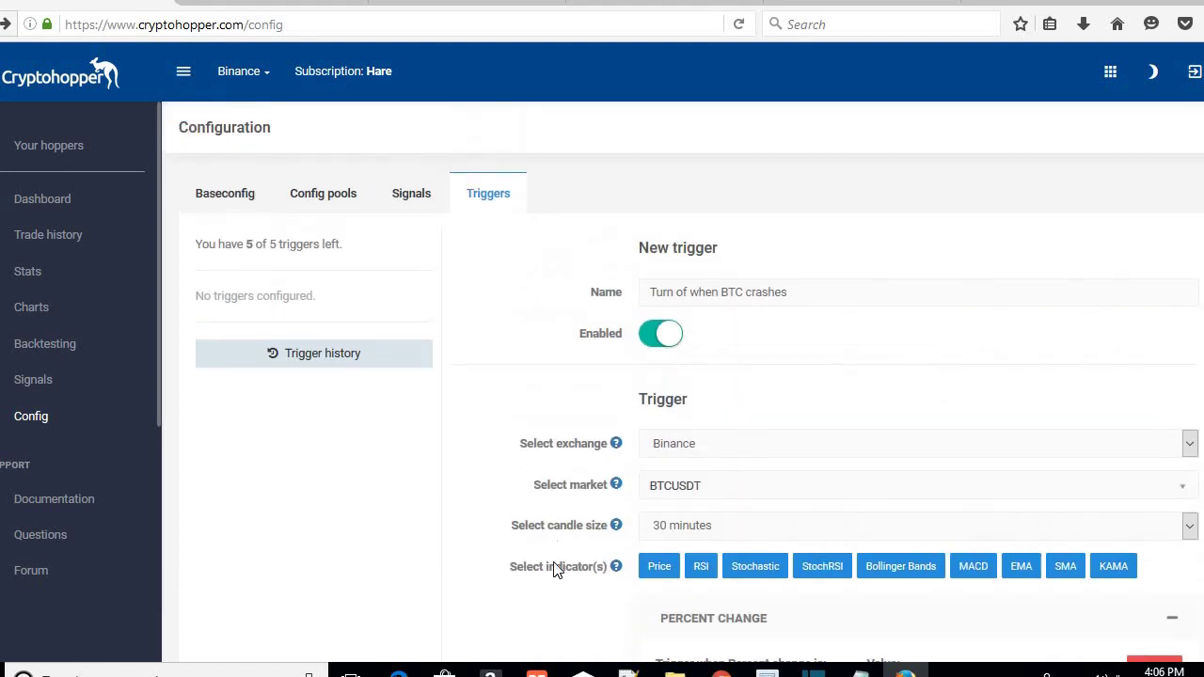
{"action": "scroll", "coordinate": [570, 546], "scroll_direction": "down", "scroll_amount": 6}
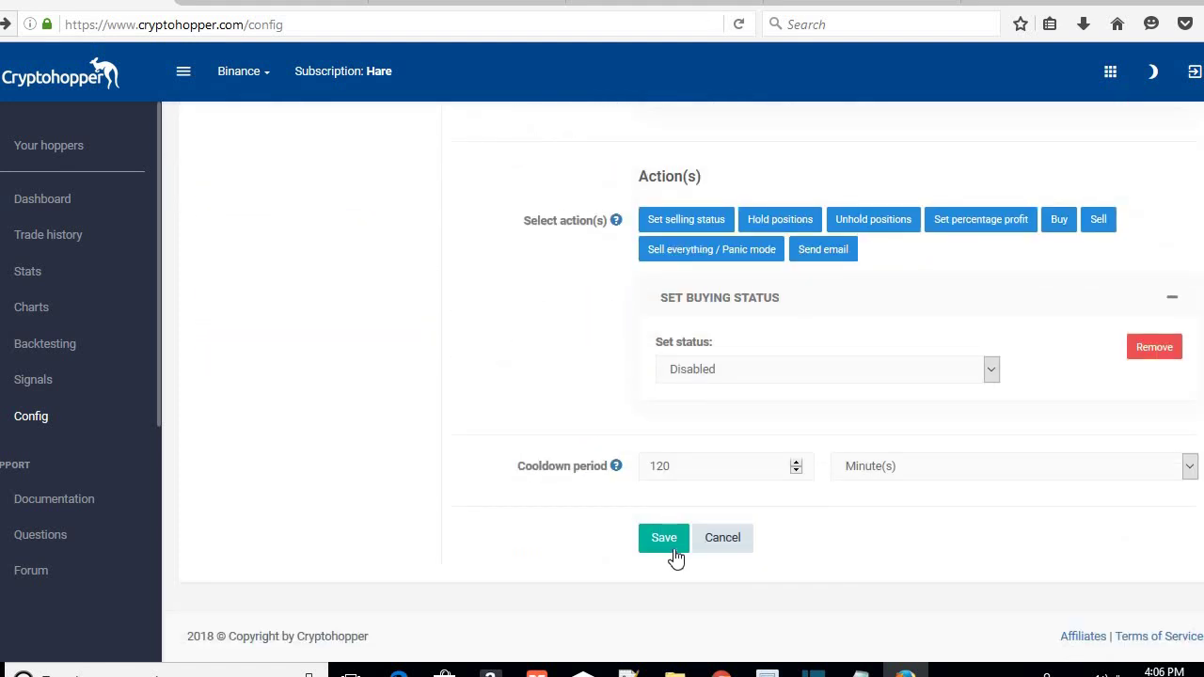
{"action": "left_click", "coordinate": [666, 540]}
Open the saved trigger "Turn of when BTC crashes" and look over its settings.
{"action": "scroll", "coordinate": [564, 497], "scroll_direction": "up", "scroll_amount": 3}
{"action": "scroll", "coordinate": [564, 498], "scroll_direction": "up", "scroll_amount": 3}
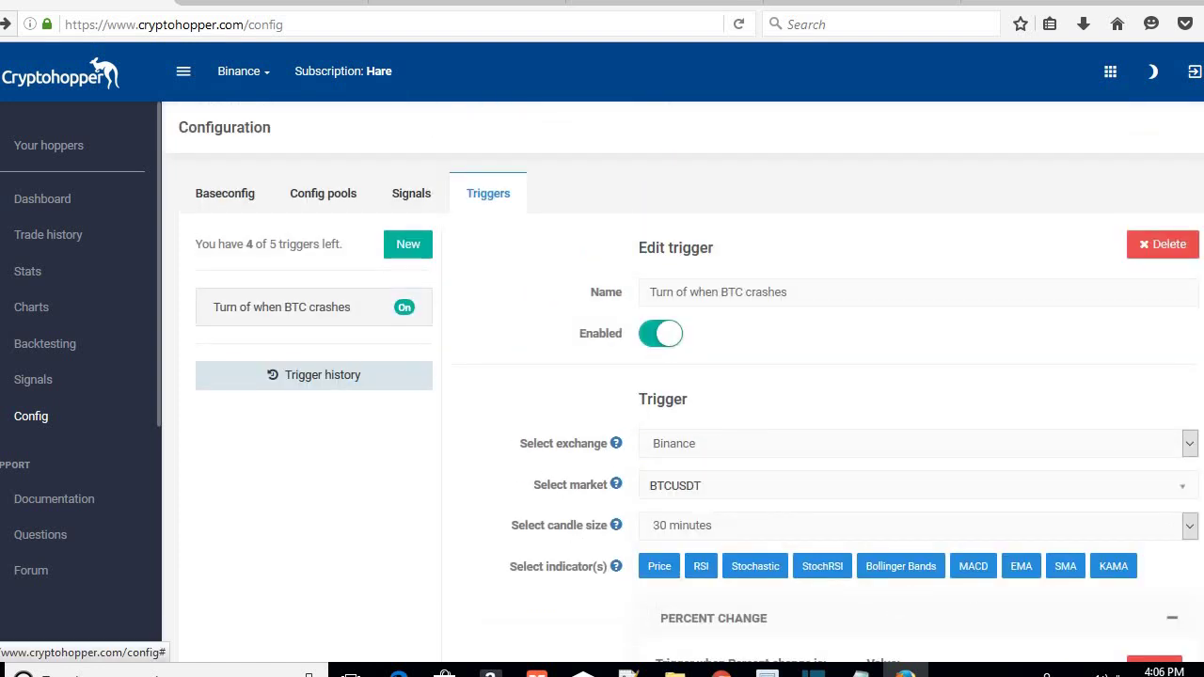
{"action": "left_click", "coordinate": [263, 315]}
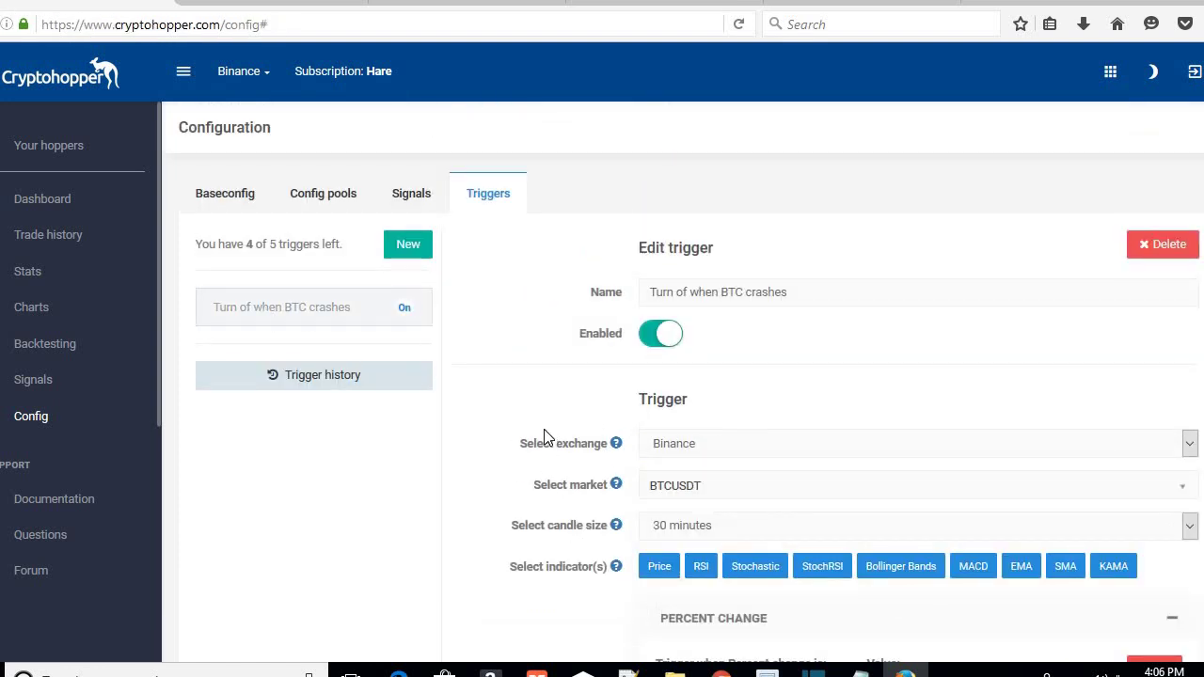
{"action": "scroll", "coordinate": [543, 412], "scroll_direction": "down", "scroll_amount": 3}
{"action": "scroll", "coordinate": [543, 412], "scroll_direction": "up", "scroll_amount": 3}
Open the hopper's base configuration and examine its exchange, base currency, allowed coins, strategy and percentage profit settings.
{"action": "left_click", "coordinate": [215, 199]}
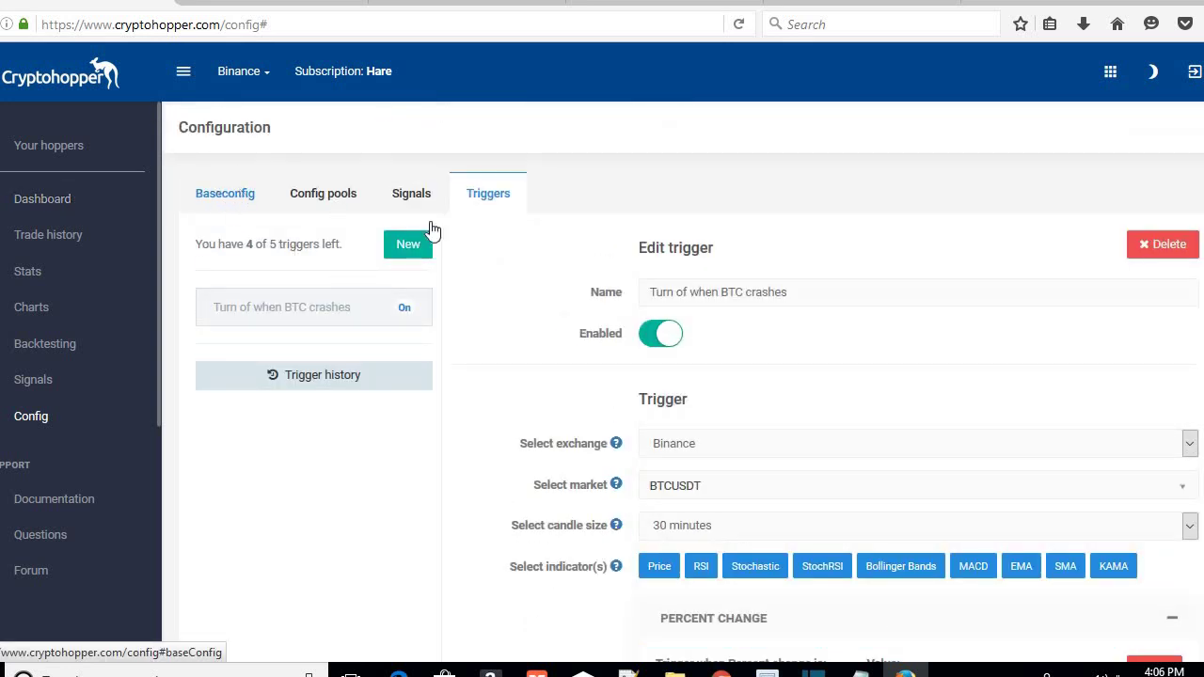
{"action": "scroll", "coordinate": [524, 336], "scroll_direction": "down", "scroll_amount": 3}
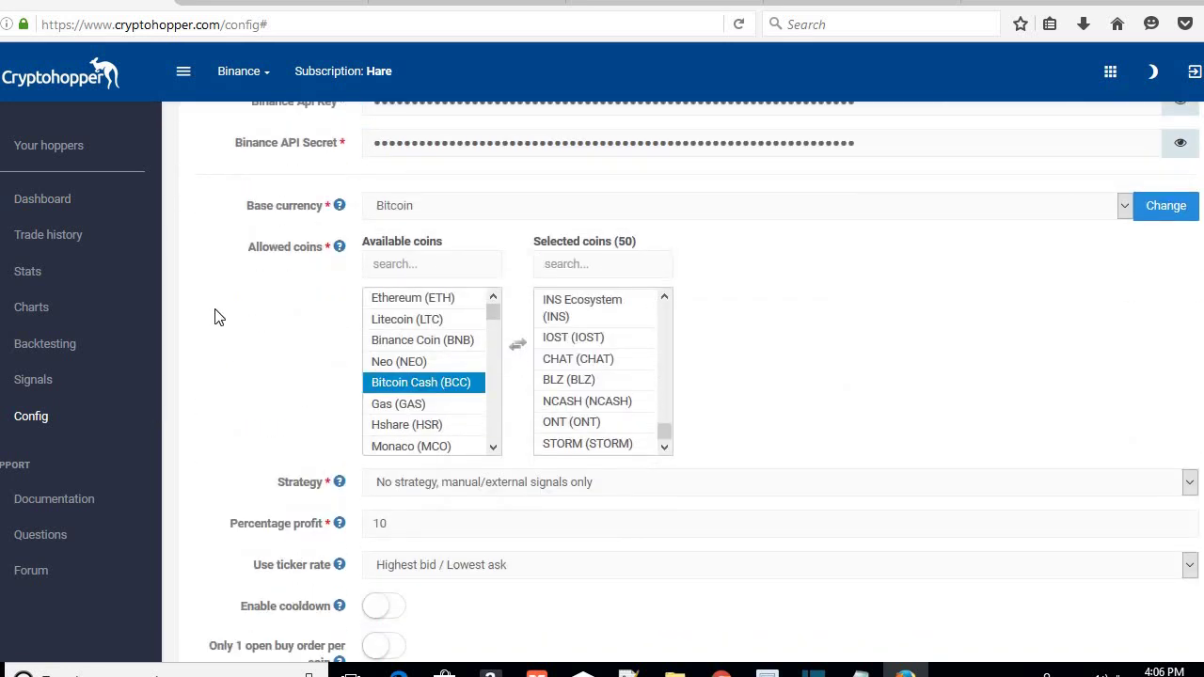
{"action": "scroll", "coordinate": [215, 314], "scroll_direction": "down", "scroll_amount": 1}
{"action": "scroll", "coordinate": [231, 317], "scroll_direction": "up", "scroll_amount": 3}
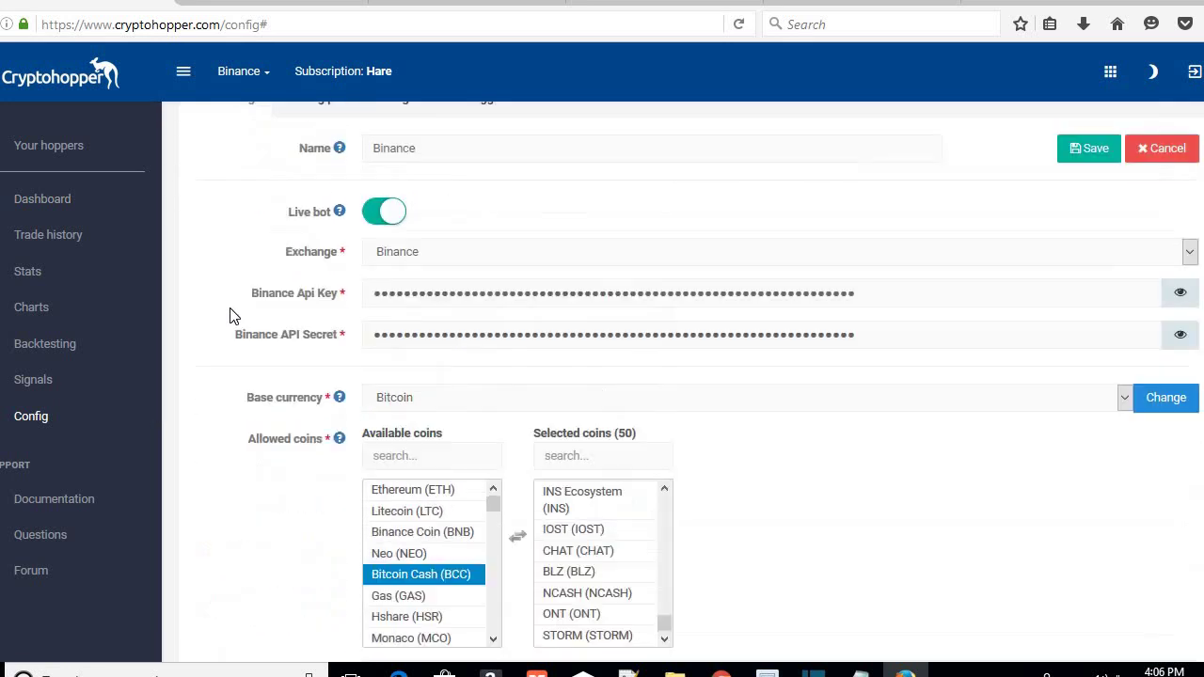
{"action": "scroll", "coordinate": [234, 315], "scroll_direction": "up", "scroll_amount": 1}
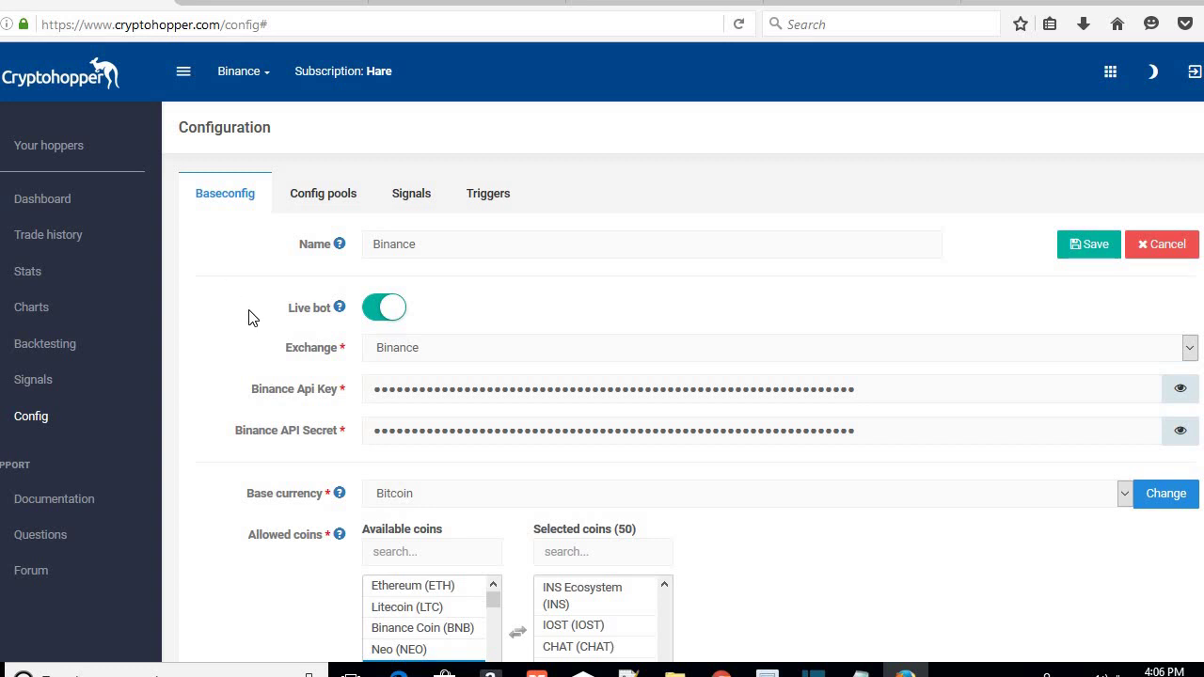
{"action": "scroll", "coordinate": [248, 317], "scroll_direction": "down", "scroll_amount": 3}
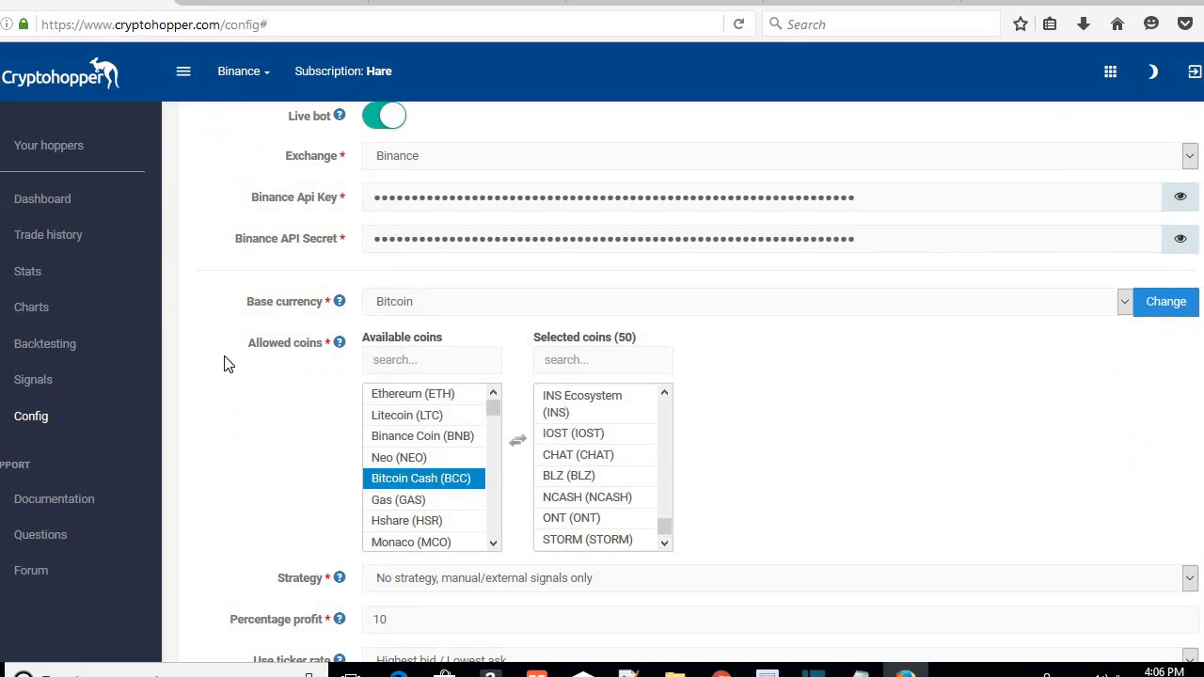
{"action": "left_click_drag", "start_coordinate": [647, 338], "coordinate": [544, 348]}
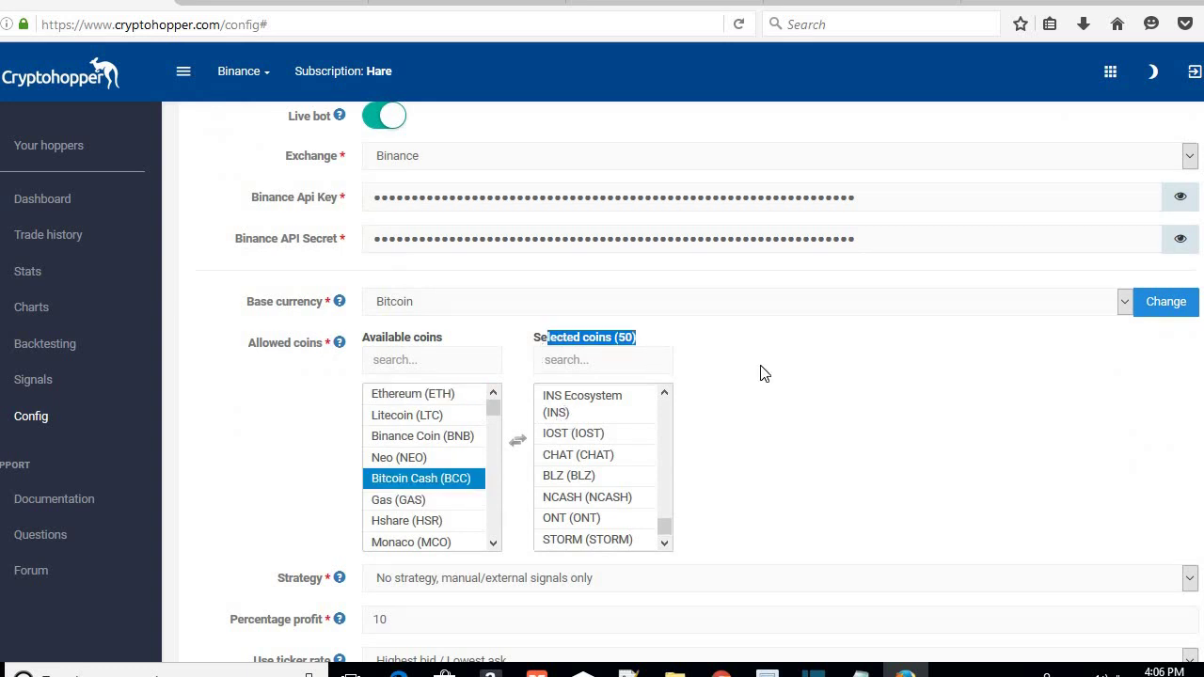
{"action": "scroll", "coordinate": [228, 339], "scroll_direction": "down", "scroll_amount": 2}
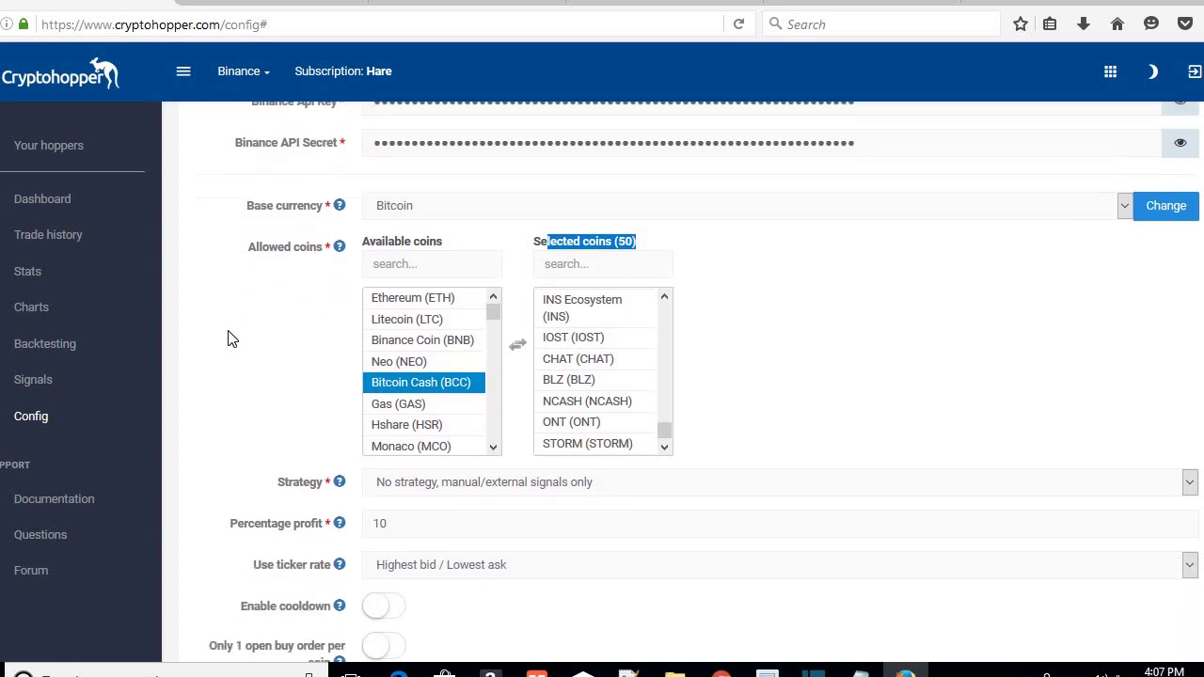
{"action": "scroll", "coordinate": [227, 339], "scroll_direction": "up", "scroll_amount": 5}
View the hopper's external signal subscriptions and look over the subscribed providers.
{"action": "left_click", "coordinate": [411, 199]}
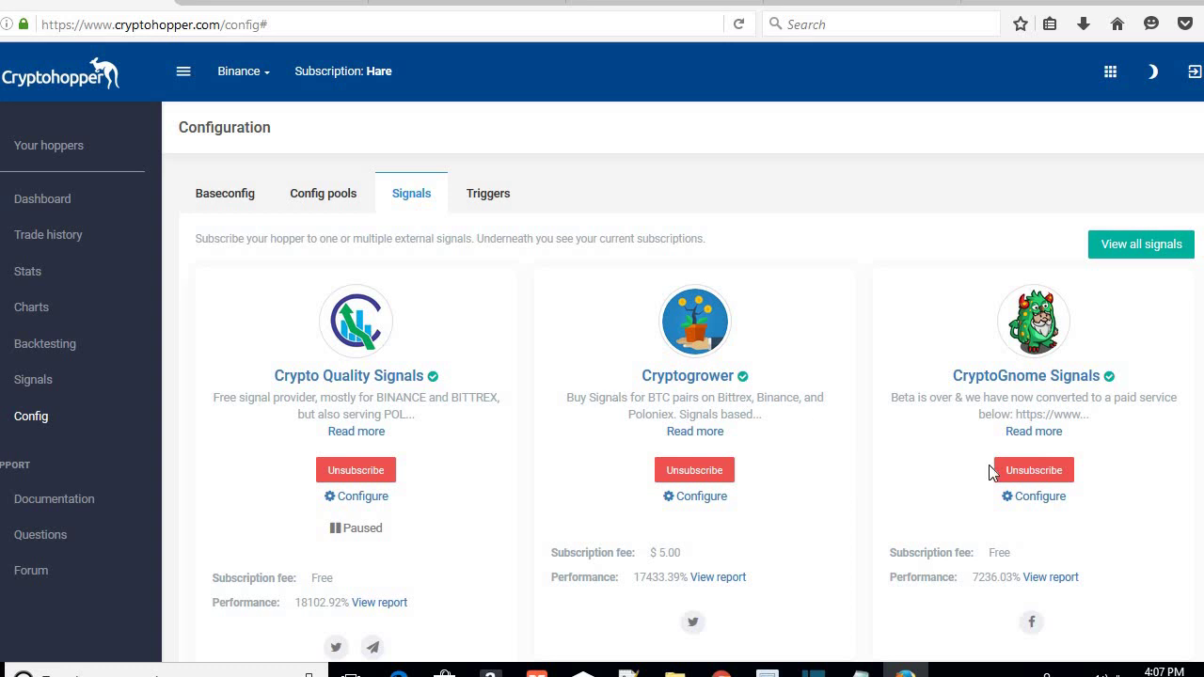
{"action": "scroll", "coordinate": [501, 467], "scroll_direction": "down", "scroll_amount": 1}
{"action": "scroll", "coordinate": [502, 468], "scroll_direction": "down", "scroll_amount": 3}
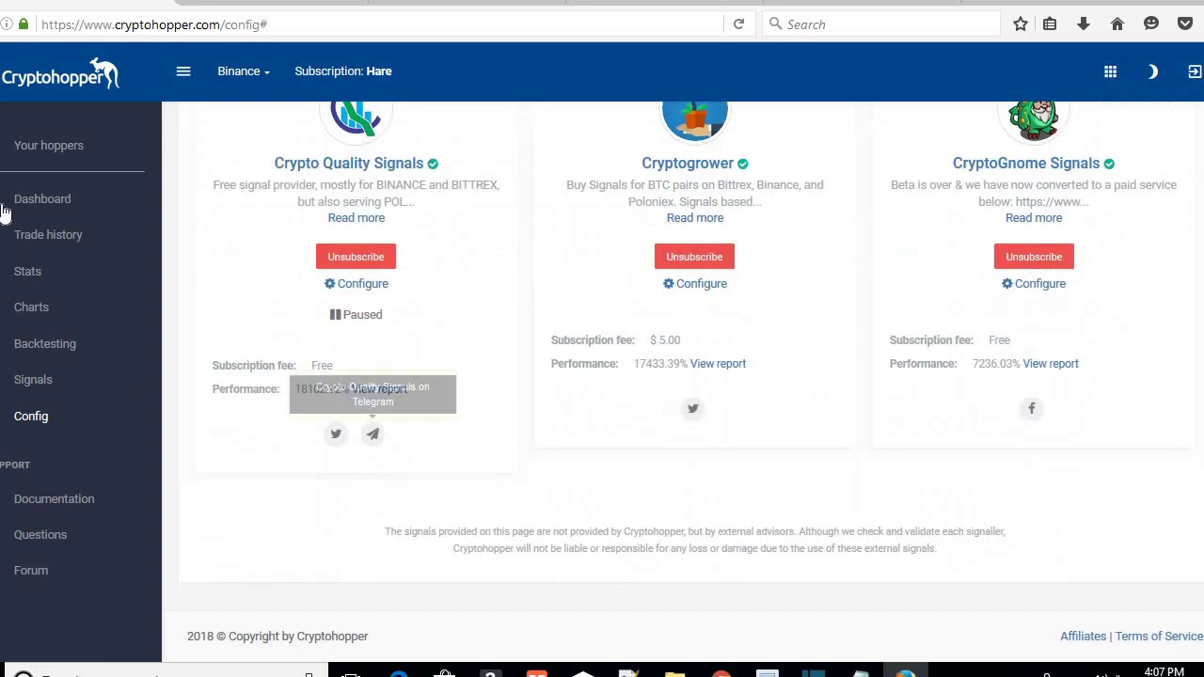
Open the dashboard and examine the open positions, the hopper, buying and selling status, and the latest sells.
{"action": "left_click", "coordinate": [31, 202]}
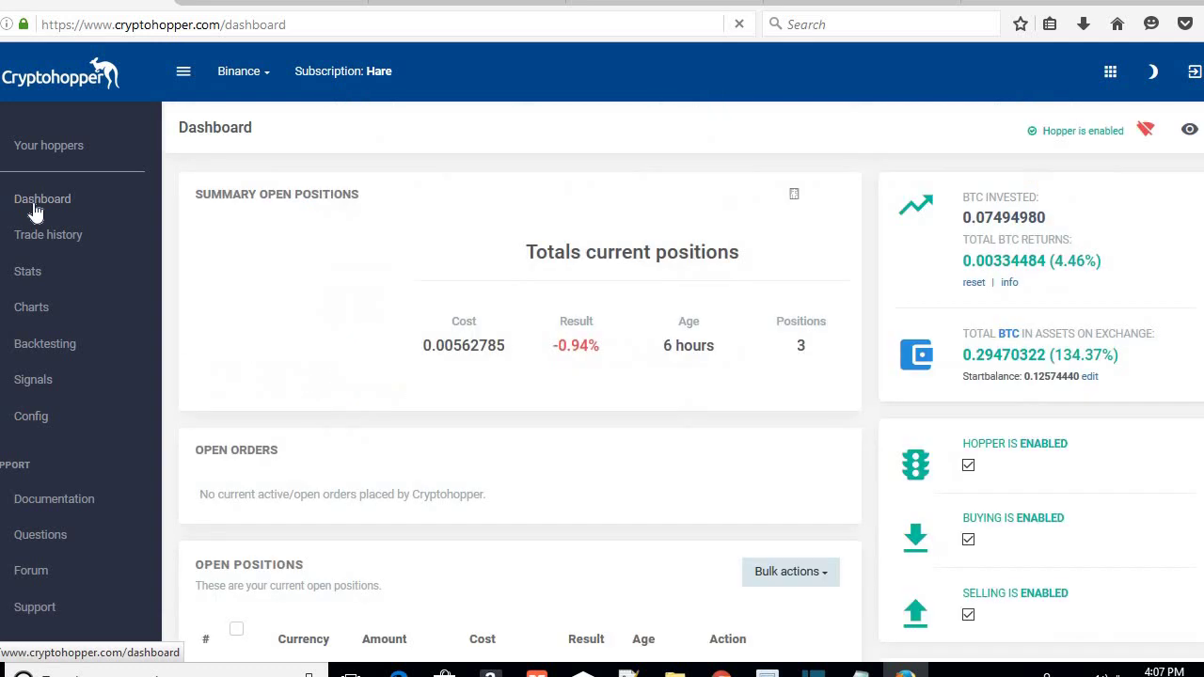
{"action": "scroll", "coordinate": [628, 464], "scroll_direction": "down", "scroll_amount": 3}
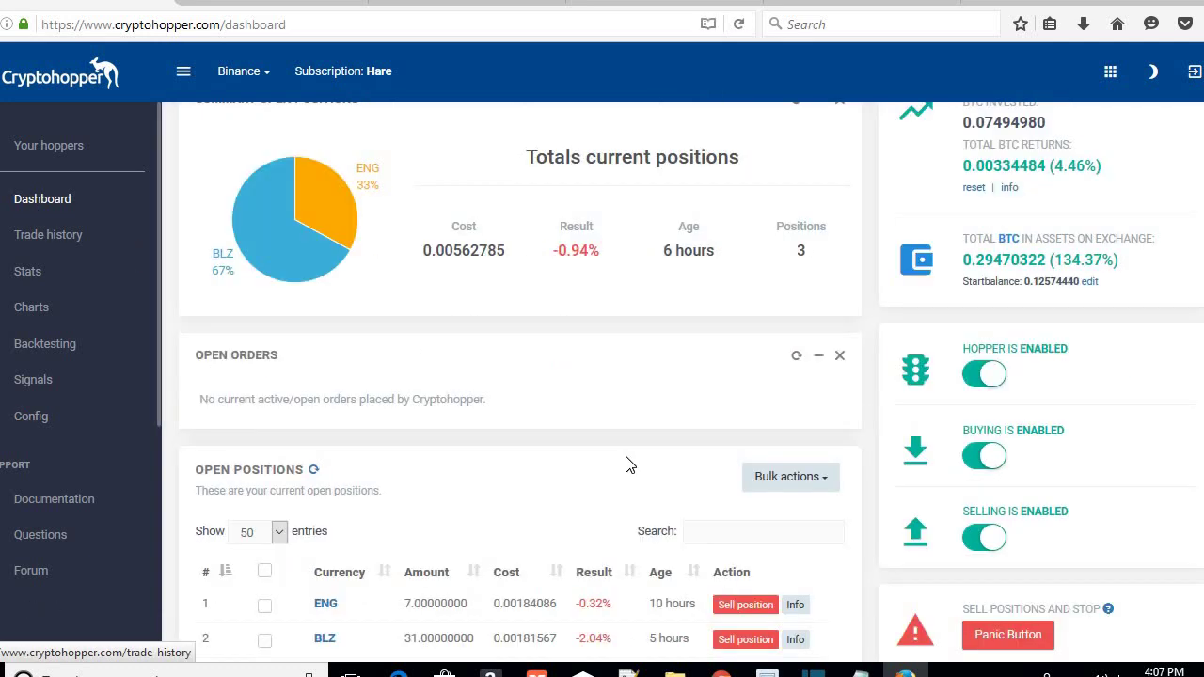
{"action": "scroll", "coordinate": [1040, 363], "scroll_direction": "up", "scroll_amount": 2}
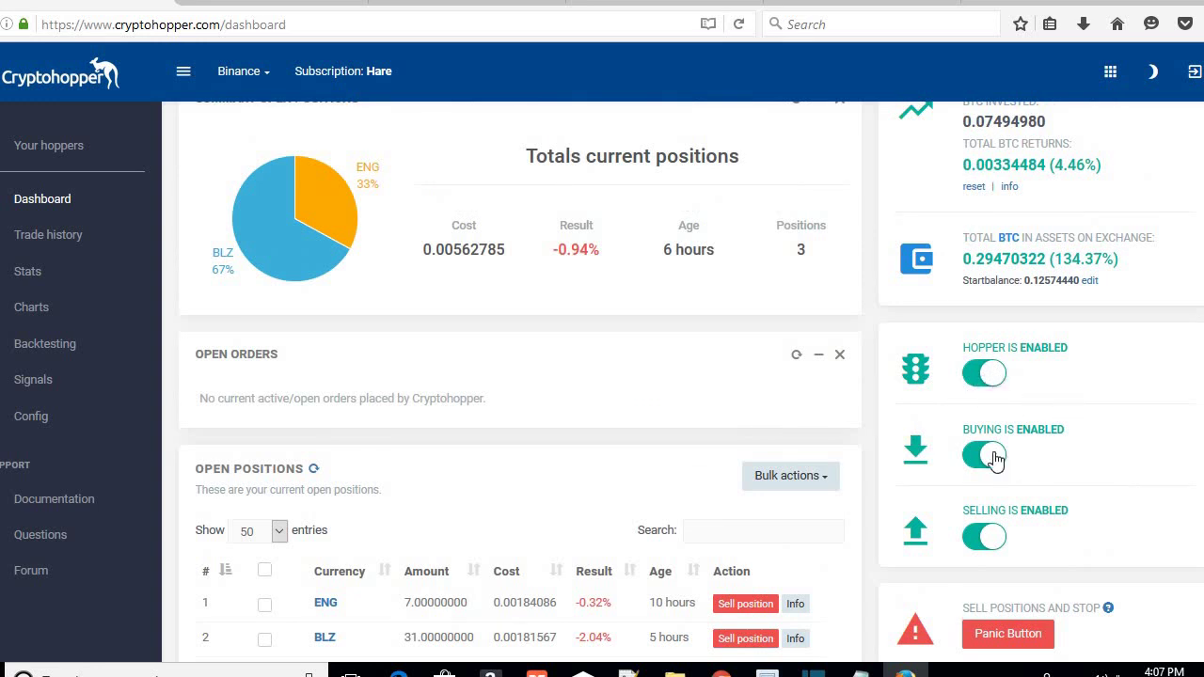
{"action": "scroll", "coordinate": [1097, 443], "scroll_direction": "down", "scroll_amount": 3}
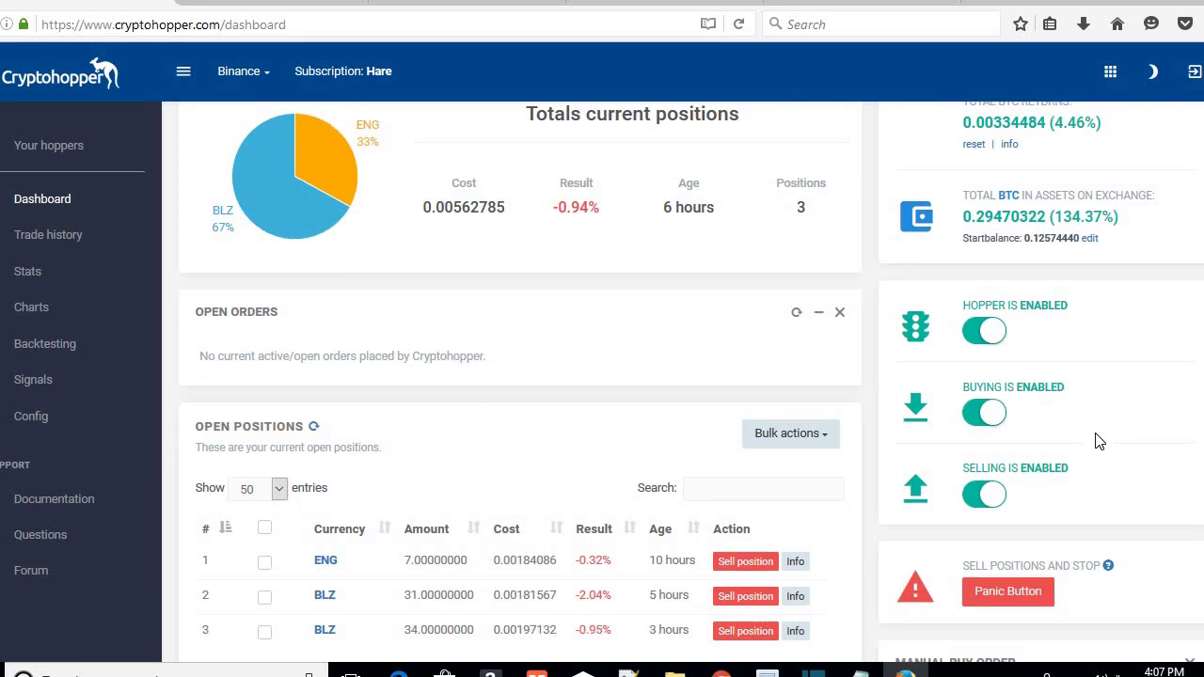
{"action": "scroll", "coordinate": [1138, 426], "scroll_direction": "down", "scroll_amount": 3}
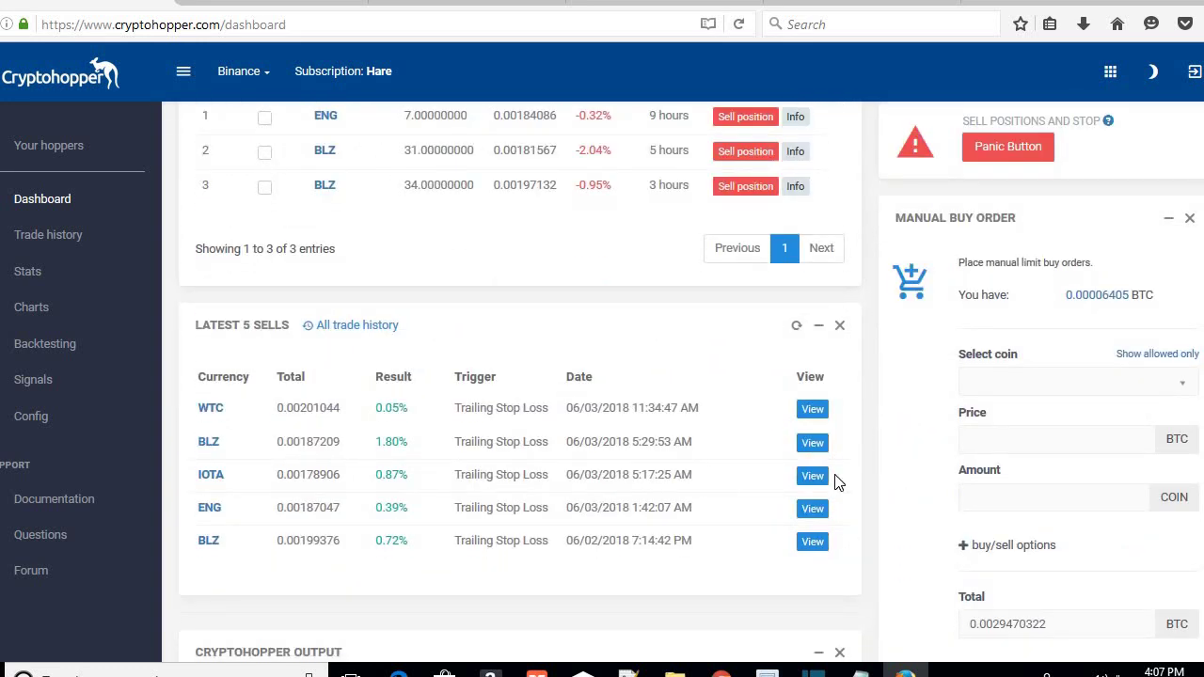
Look over the latest sells and open positions, and view the info of open position 3 (BLZ).
{"action": "scroll", "coordinate": [836, 484], "scroll_direction": "down", "scroll_amount": 3}
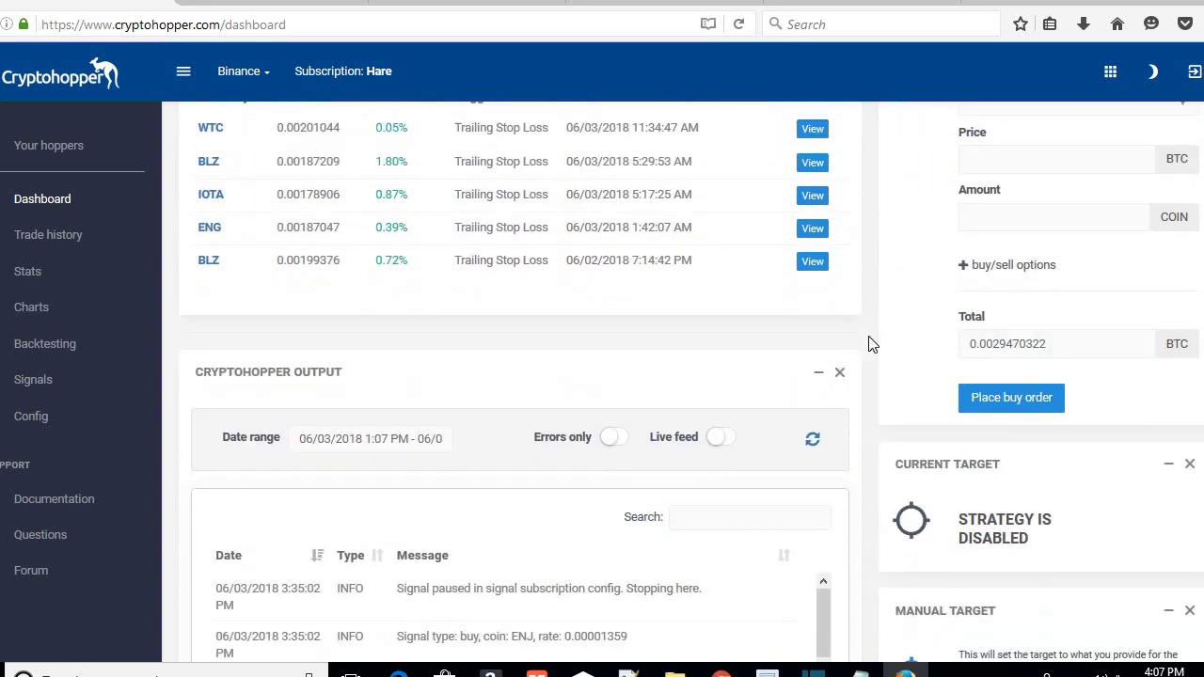
{"action": "scroll", "coordinate": [868, 342], "scroll_direction": "up", "scroll_amount": 3}
{"action": "scroll", "coordinate": [854, 380], "scroll_direction": "up", "scroll_amount": 1}
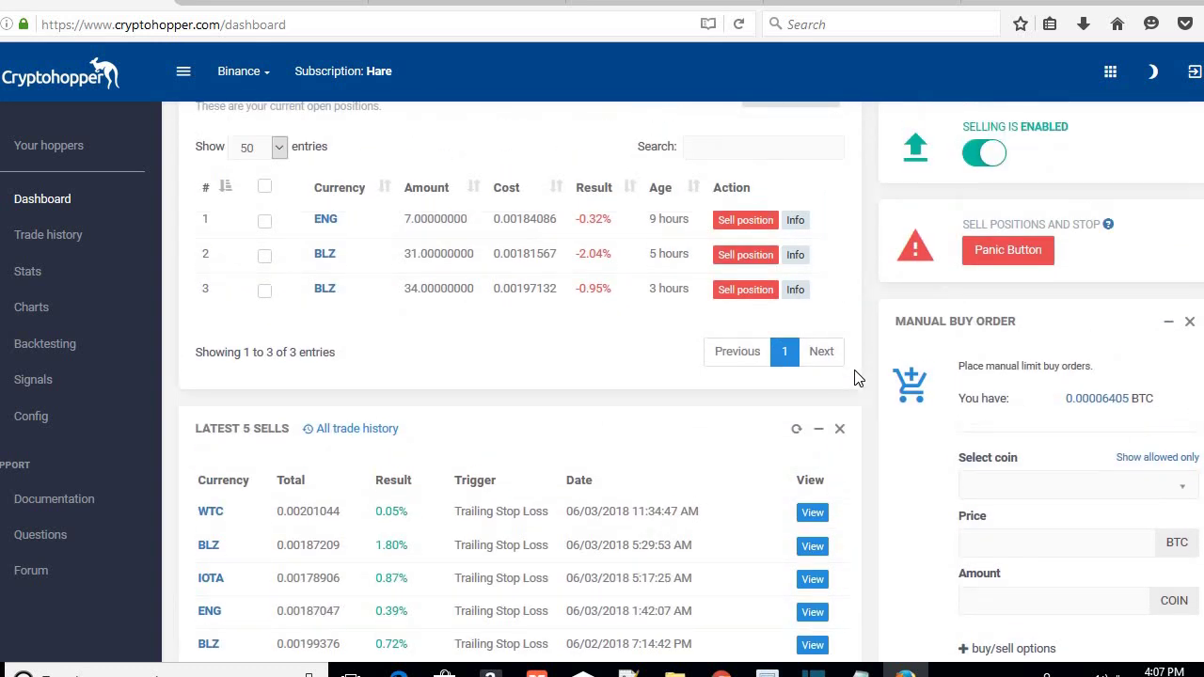
{"action": "scroll", "coordinate": [820, 423], "scroll_direction": "up", "scroll_amount": 2}
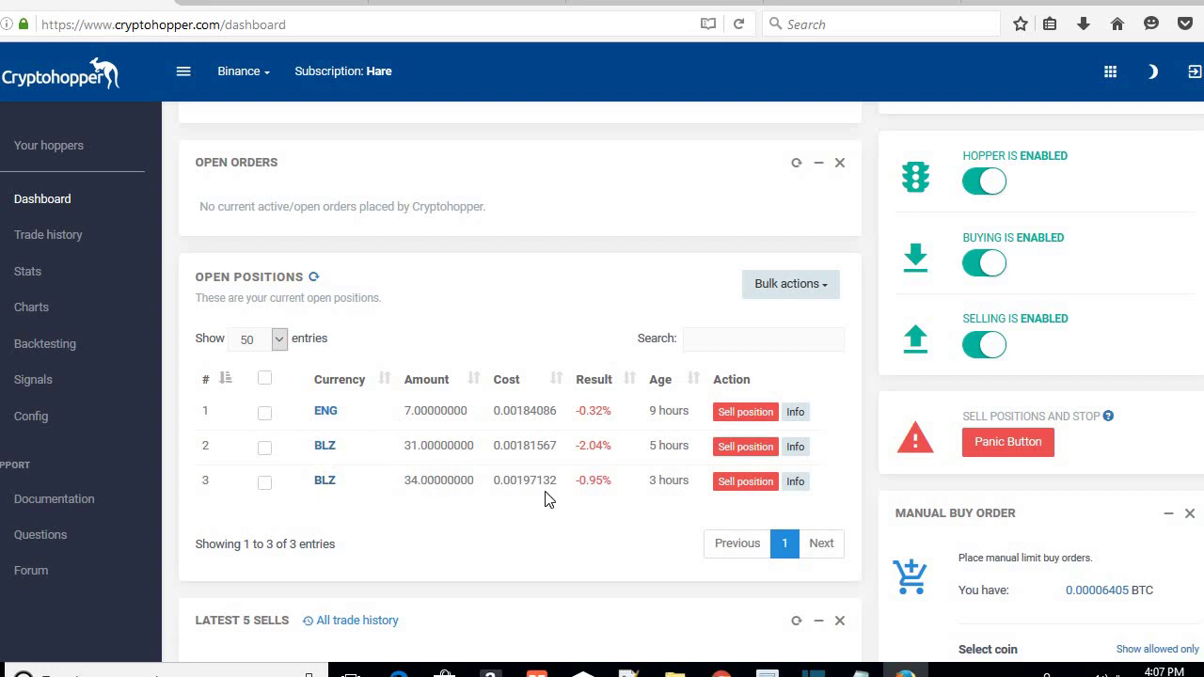
{"action": "left_click", "coordinate": [795, 482]}
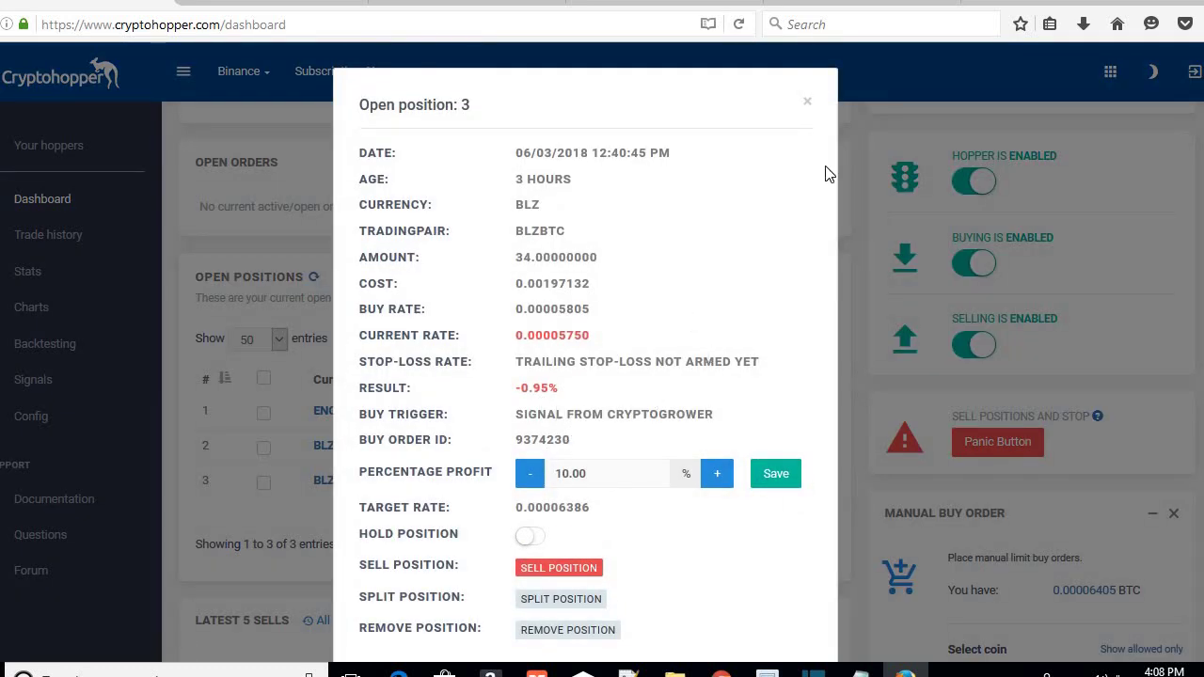
{"action": "left_click", "coordinate": [806, 102]}
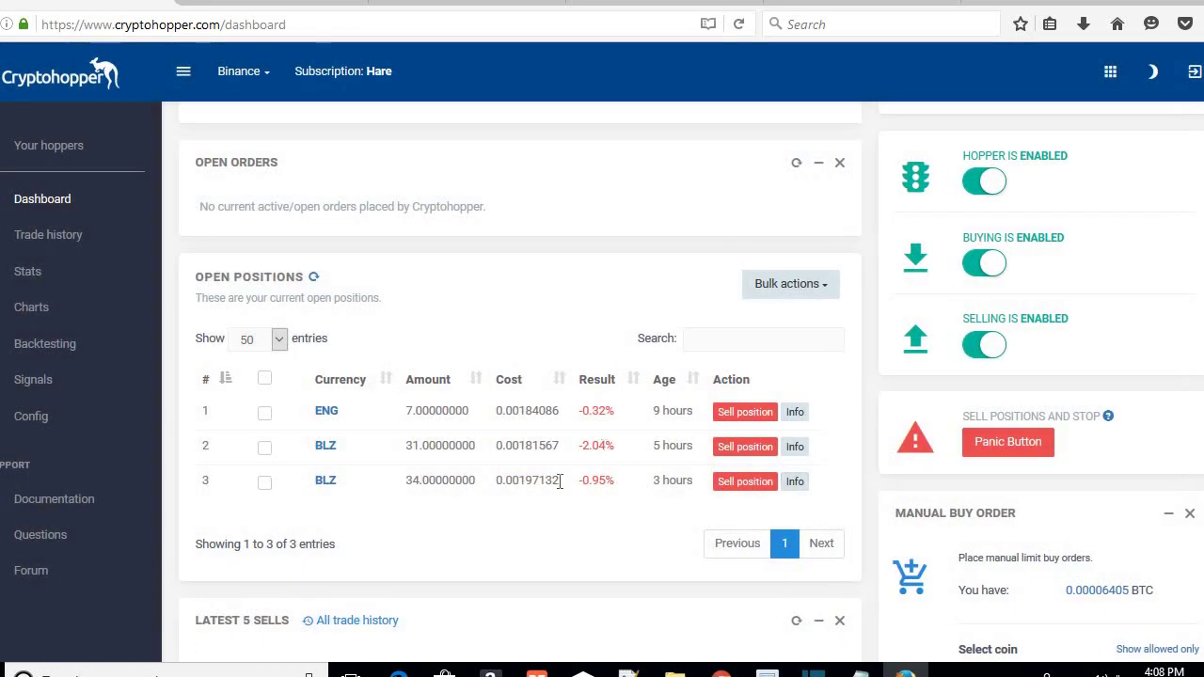
Compare the cost and result figures of the two BLZ open positions.
{"action": "left_click_drag", "start_coordinate": [560, 481], "coordinate": [470, 481]}
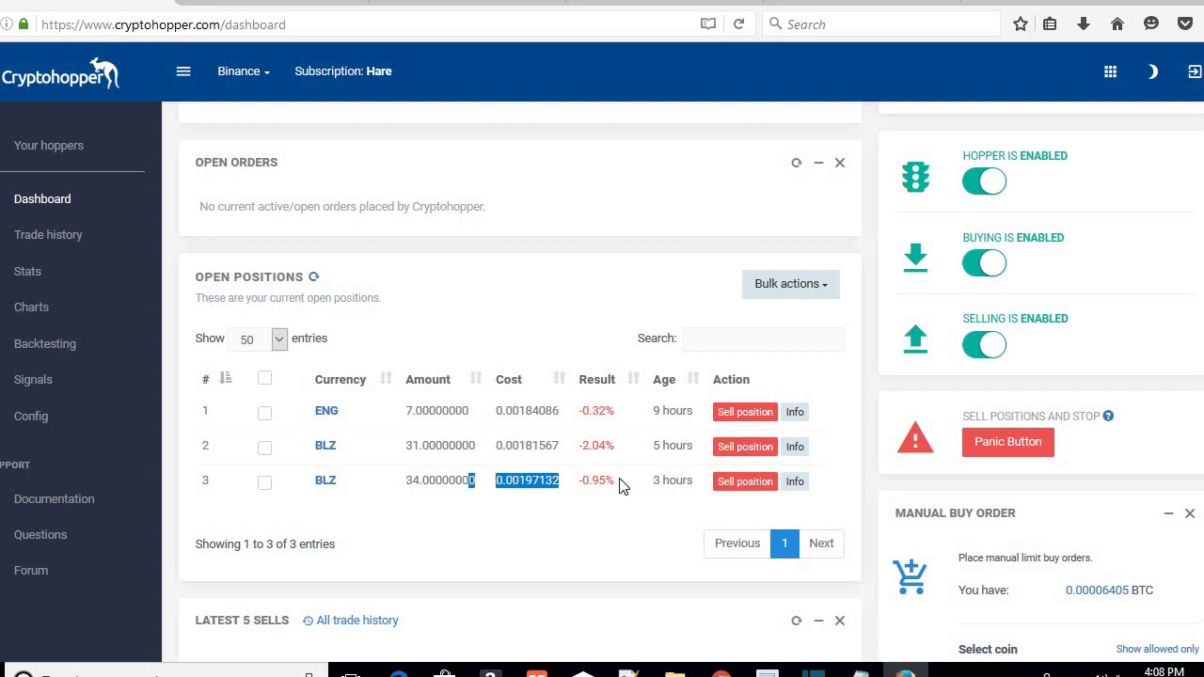
{"action": "left_click_drag", "start_coordinate": [621, 486], "coordinate": [571, 491]}
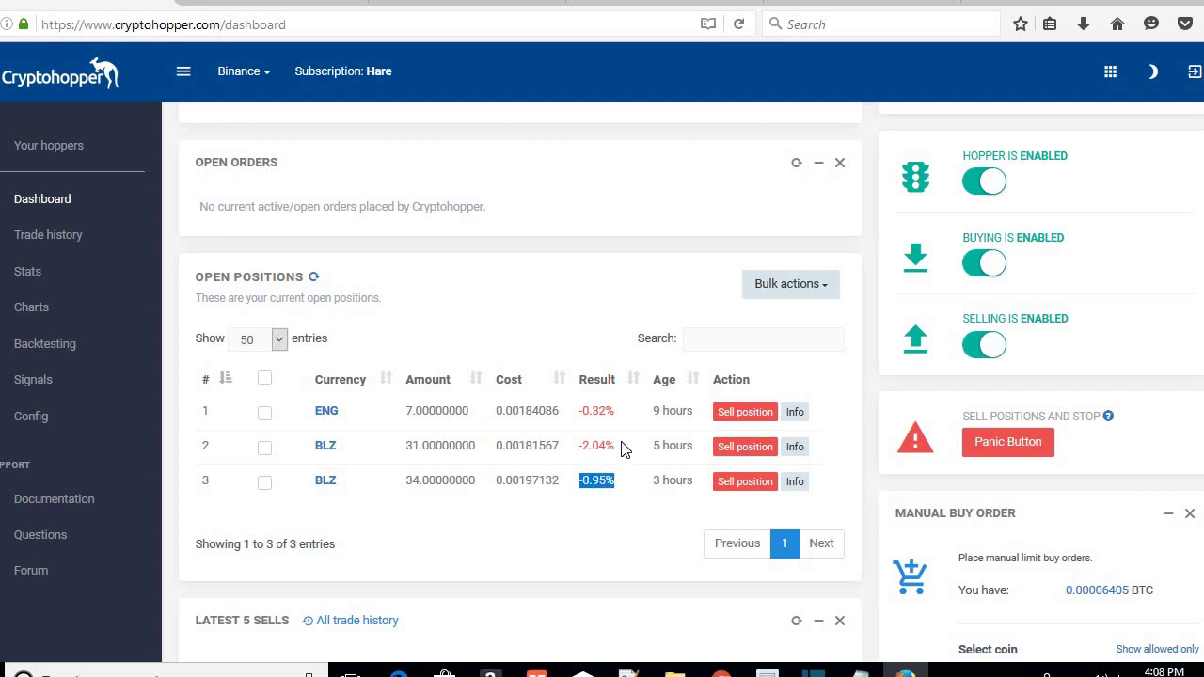
{"action": "left_click_drag", "start_coordinate": [620, 450], "coordinate": [570, 451]}
{"action": "left_click", "coordinate": [587, 461]}
Merge the two BLZ open positions into one and check the merged position's result.
{"action": "left_click", "coordinate": [266, 488]}
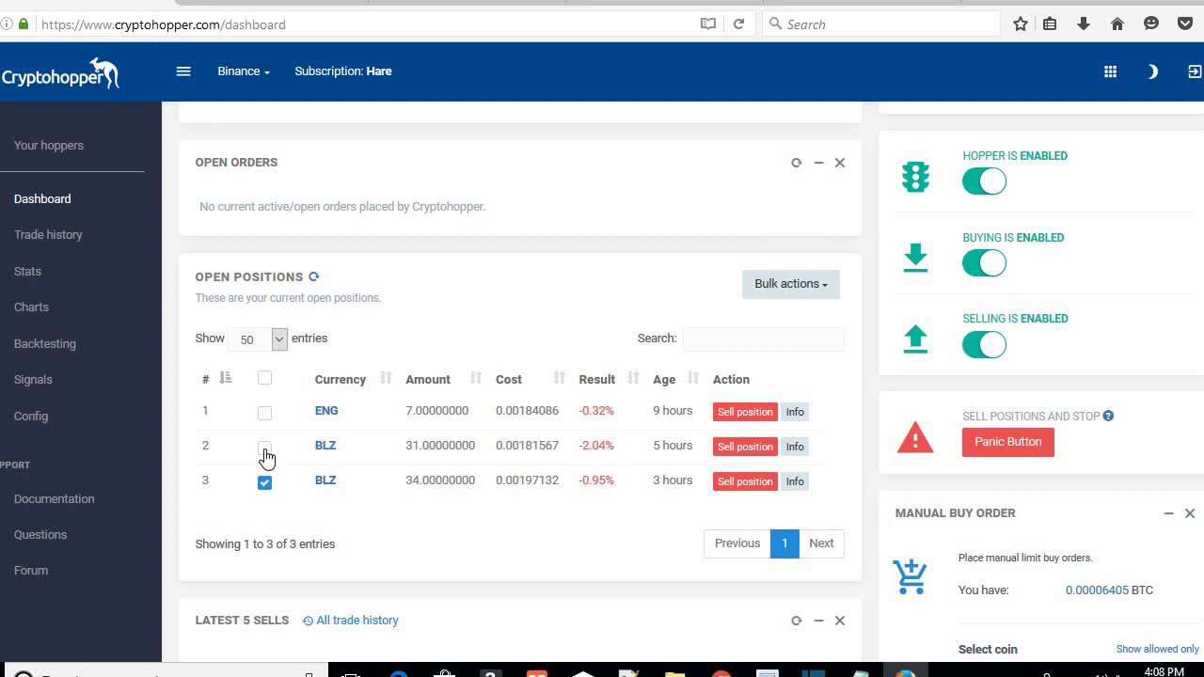
{"action": "left_click", "coordinate": [265, 451]}
{"action": "left_click", "coordinate": [827, 289]}
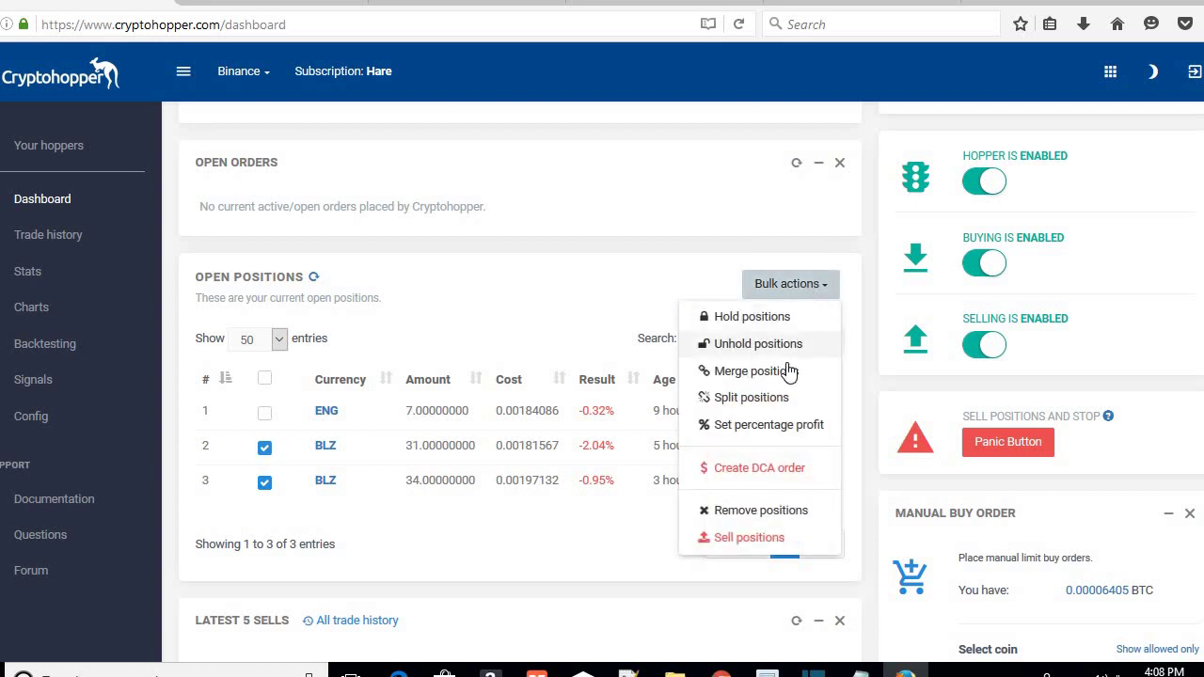
{"action": "left_click", "coordinate": [788, 373]}
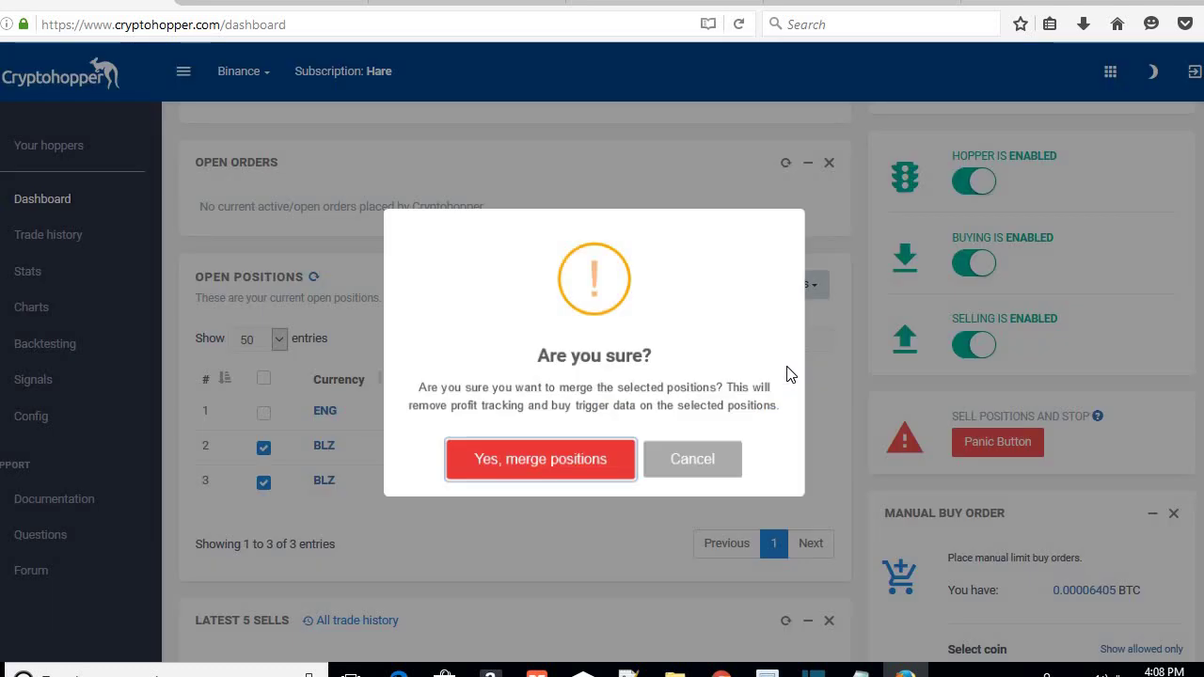
{"action": "left_click", "coordinate": [552, 458]}
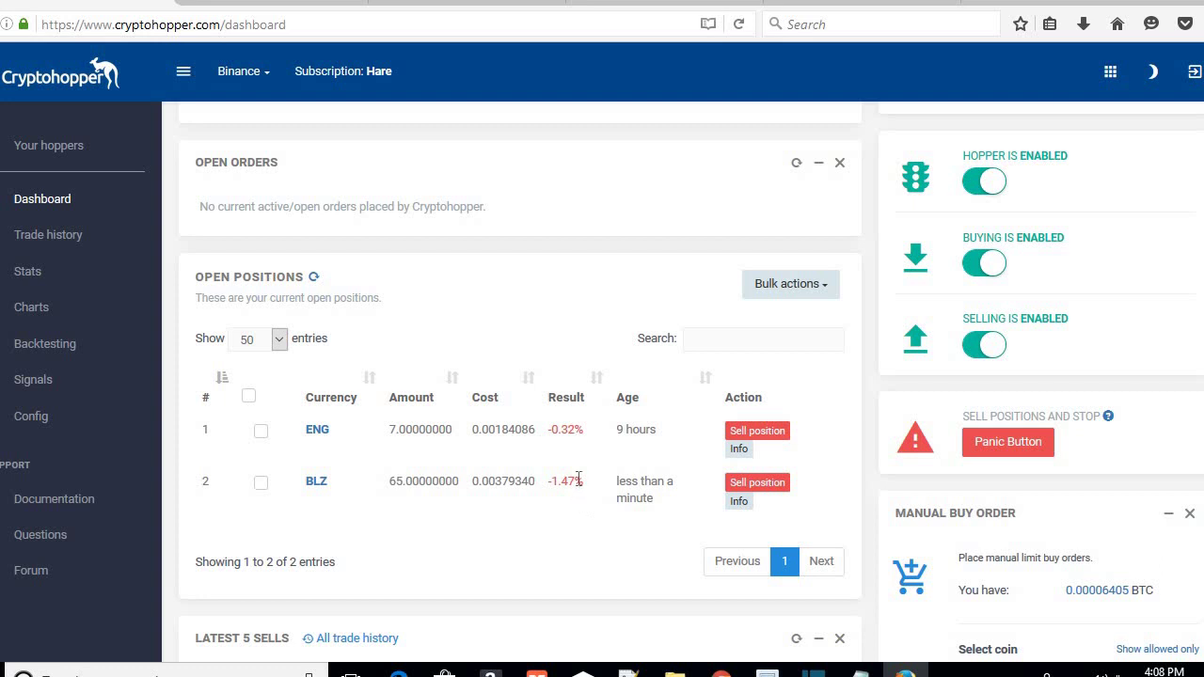
{"action": "left_click_drag", "start_coordinate": [587, 483], "coordinate": [547, 484]}
{"action": "left_click", "coordinate": [576, 508]}
Select the merged BLZ position and look over its available bulk actions, including Create DCA order.
{"action": "scroll", "coordinate": [584, 475], "scroll_direction": "down", "scroll_amount": 2}
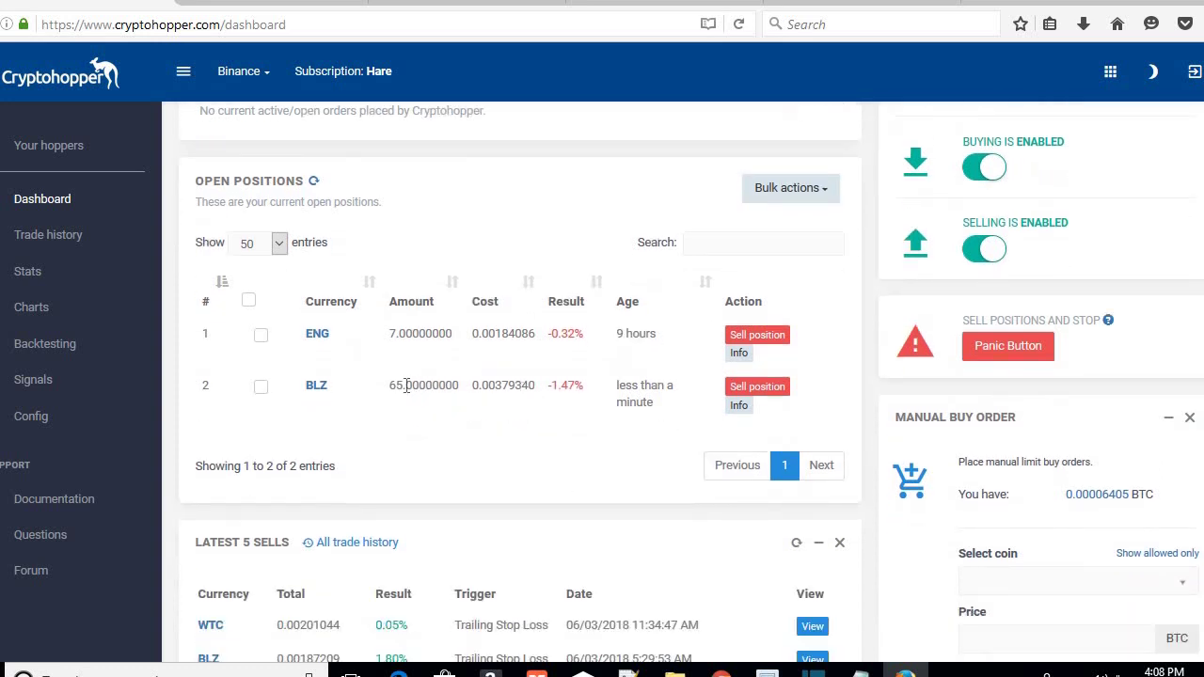
{"action": "left_click", "coordinate": [261, 386]}
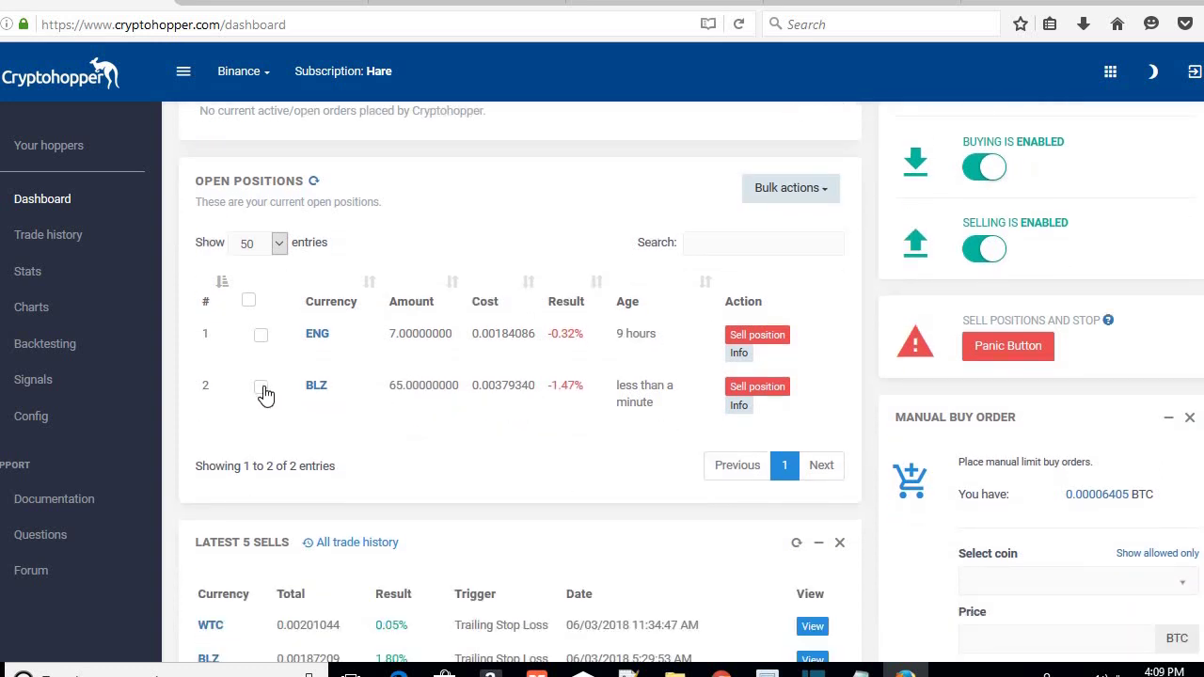
{"action": "left_click", "coordinate": [827, 195]}
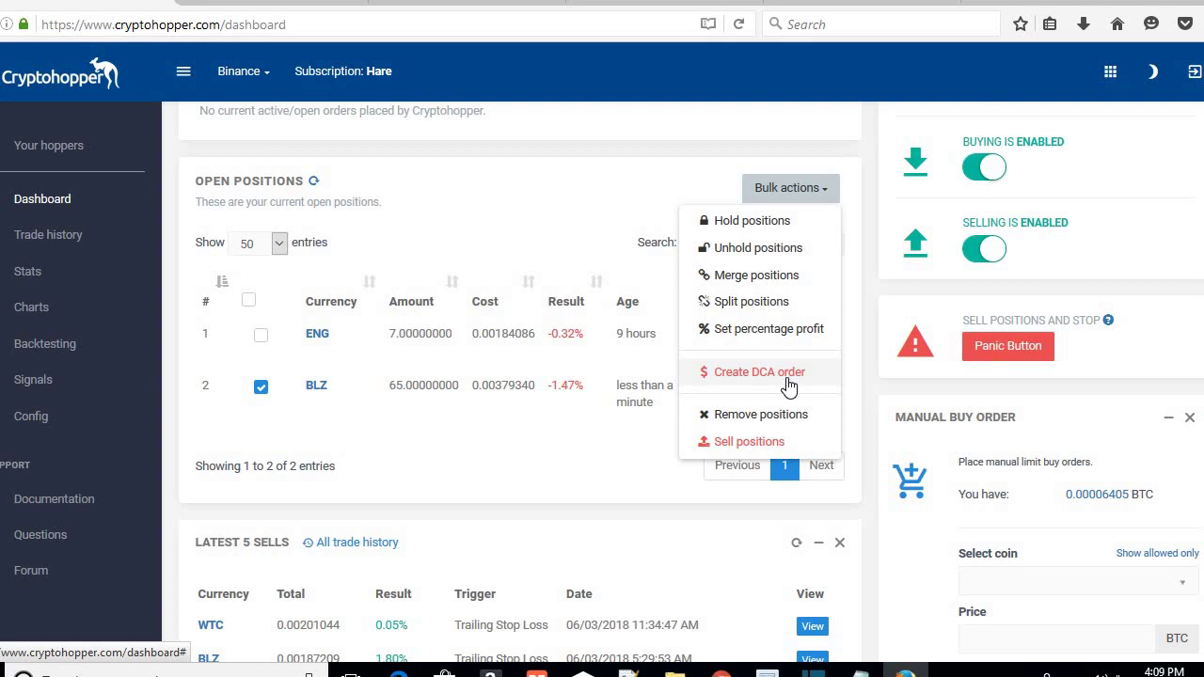
{"action": "left_click", "coordinate": [564, 409]}
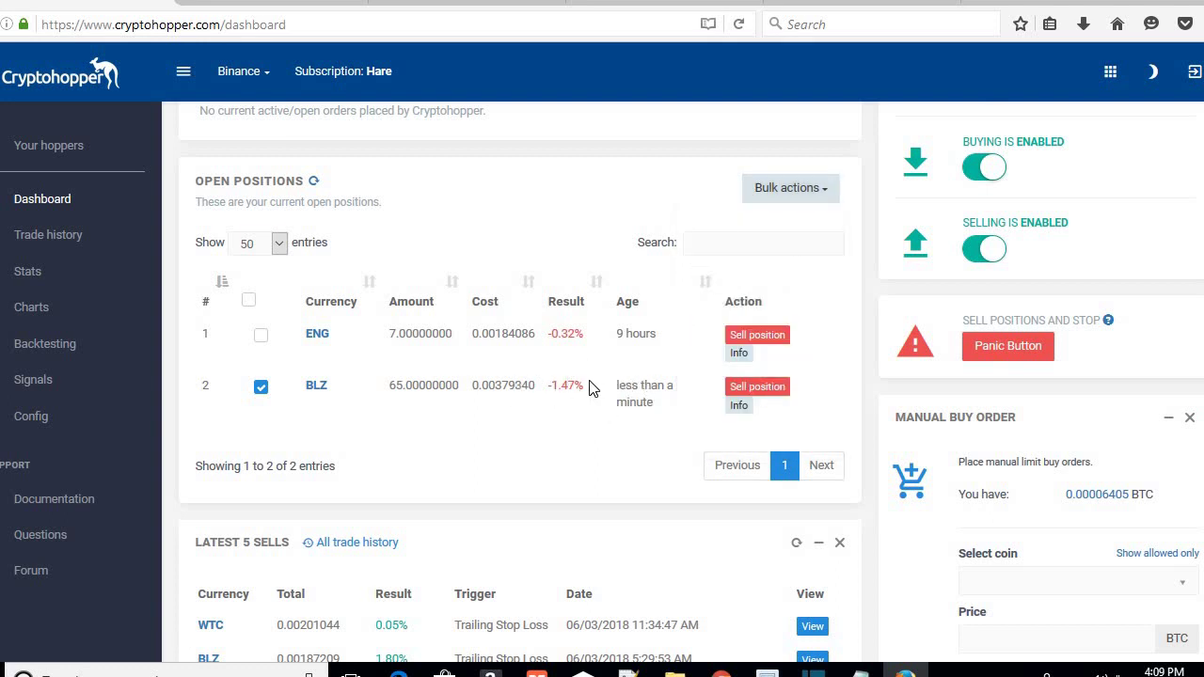
Split the merged BLZ open position back into separate positions and acknowledge the confirmation.
{"action": "left_click", "coordinate": [261, 388]}
{"action": "left_click", "coordinate": [262, 386]}
{"action": "left_click", "coordinate": [832, 191]}
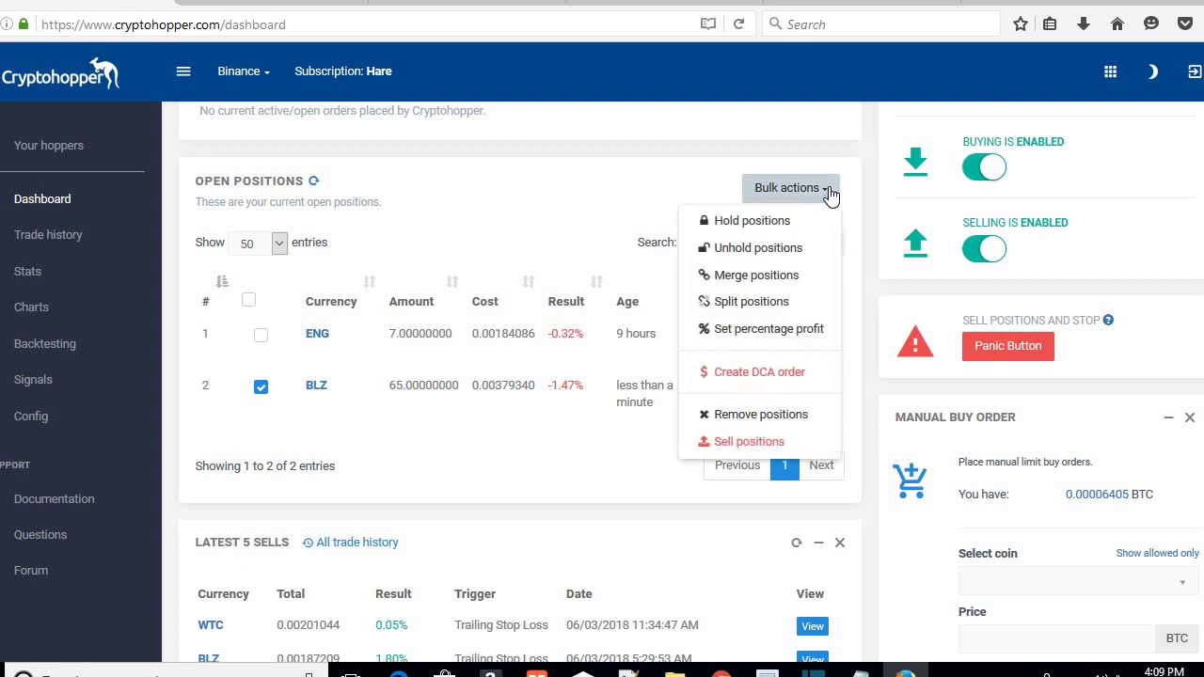
{"action": "left_click", "coordinate": [758, 310]}
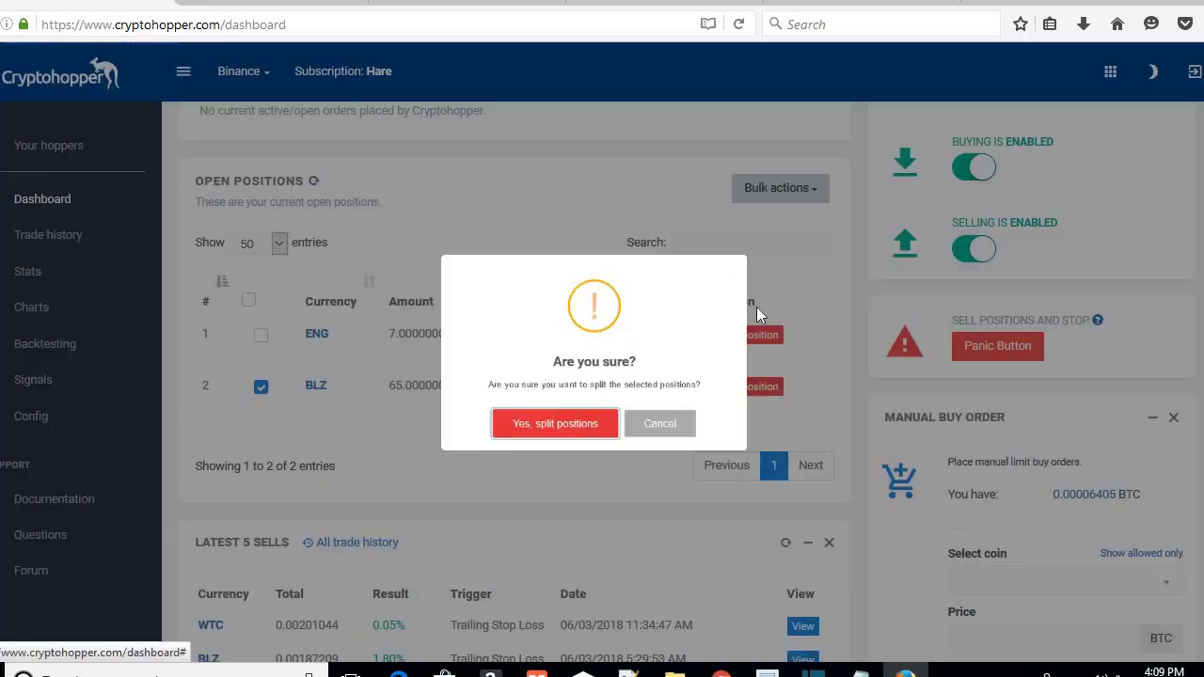
{"action": "left_click", "coordinate": [587, 450]}
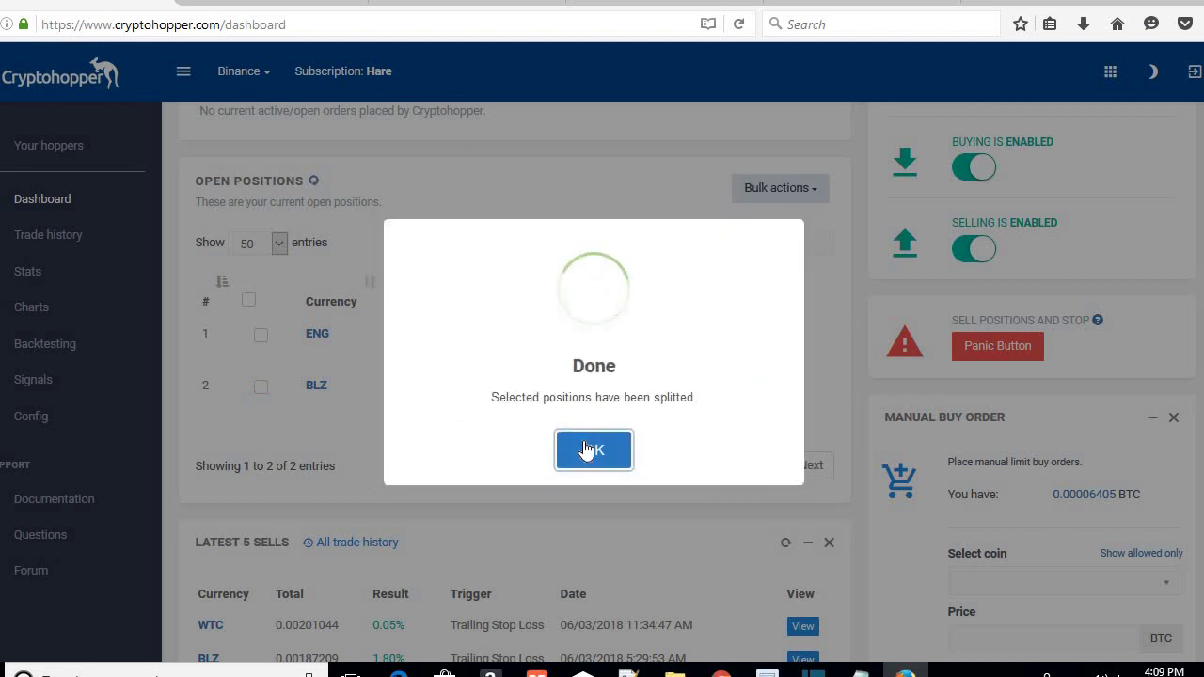
{"action": "left_click", "coordinate": [591, 451]}
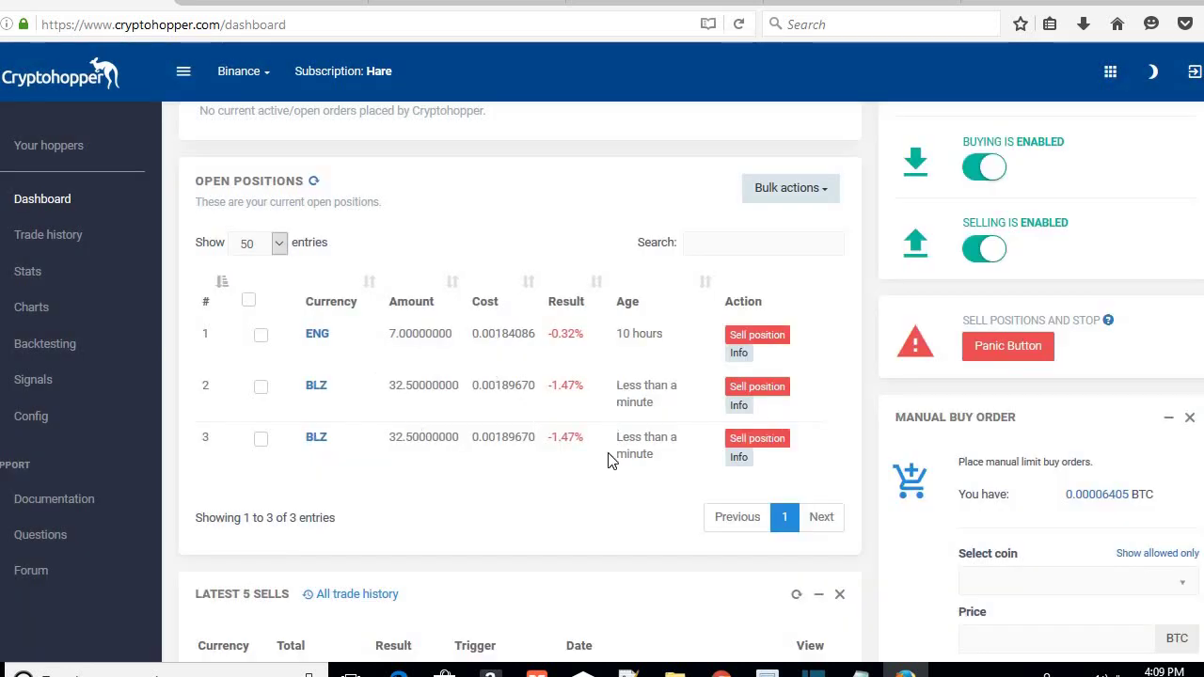
Try to place a manual limit buy order for BLZ with the prefilled price, amount and total.
{"action": "left_click", "coordinate": [264, 391]}
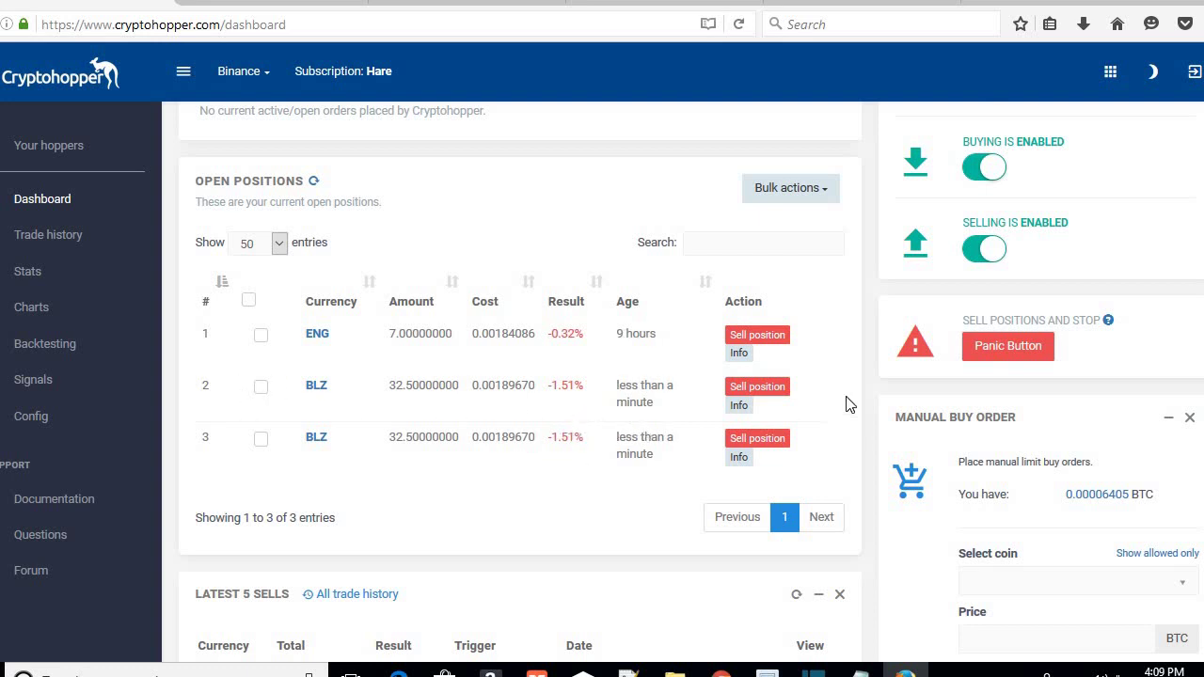
{"action": "scroll", "coordinate": [873, 404], "scroll_direction": "down", "scroll_amount": 2}
{"action": "scroll", "coordinate": [395, 261], "scroll_direction": "down", "scroll_amount": 3}
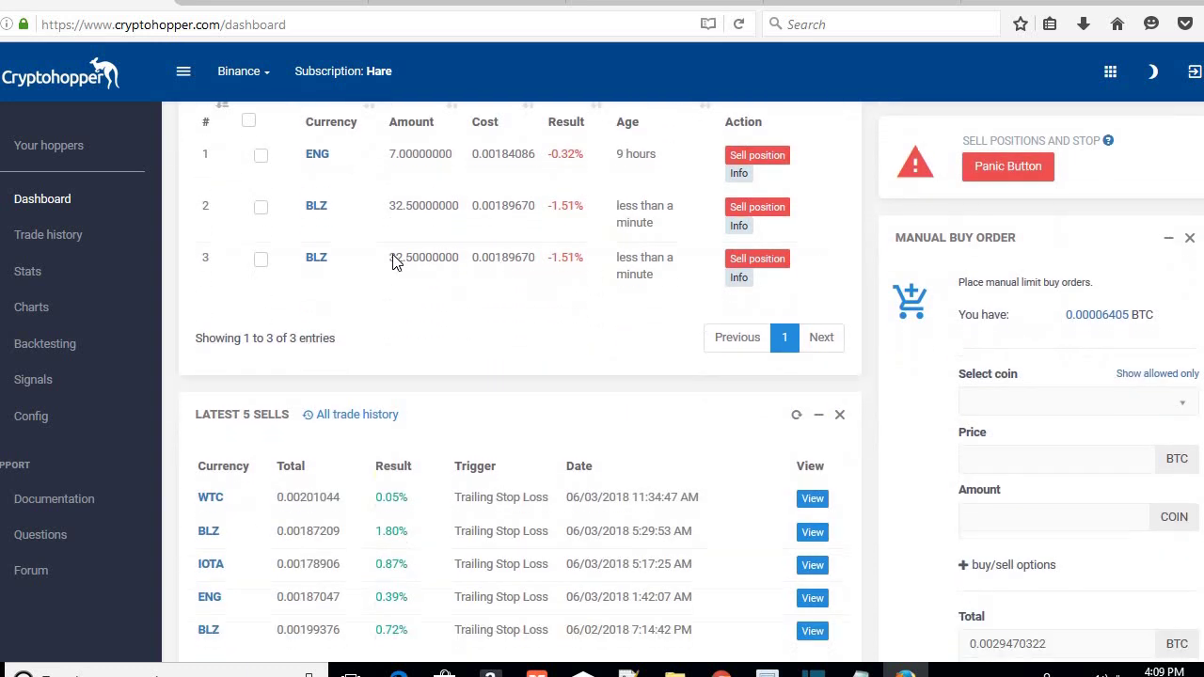
{"action": "scroll", "coordinate": [438, 276], "scroll_direction": "up", "scroll_amount": 2}
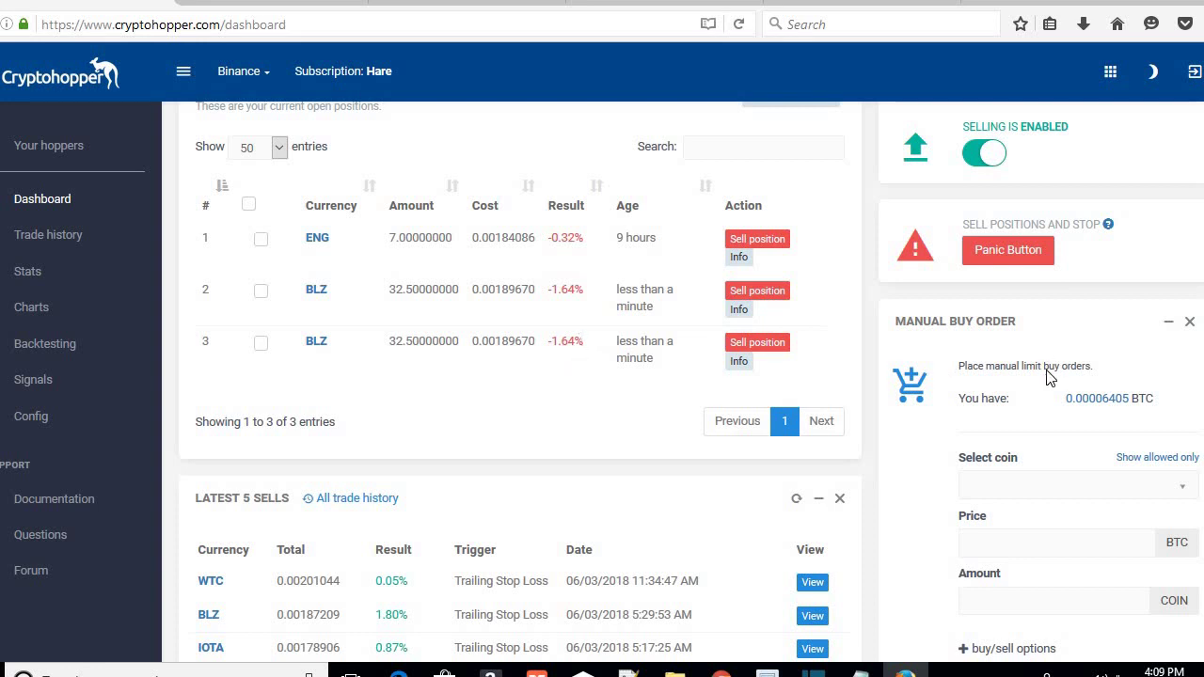
{"action": "scroll", "coordinate": [1050, 376], "scroll_direction": "down", "scroll_amount": 2}
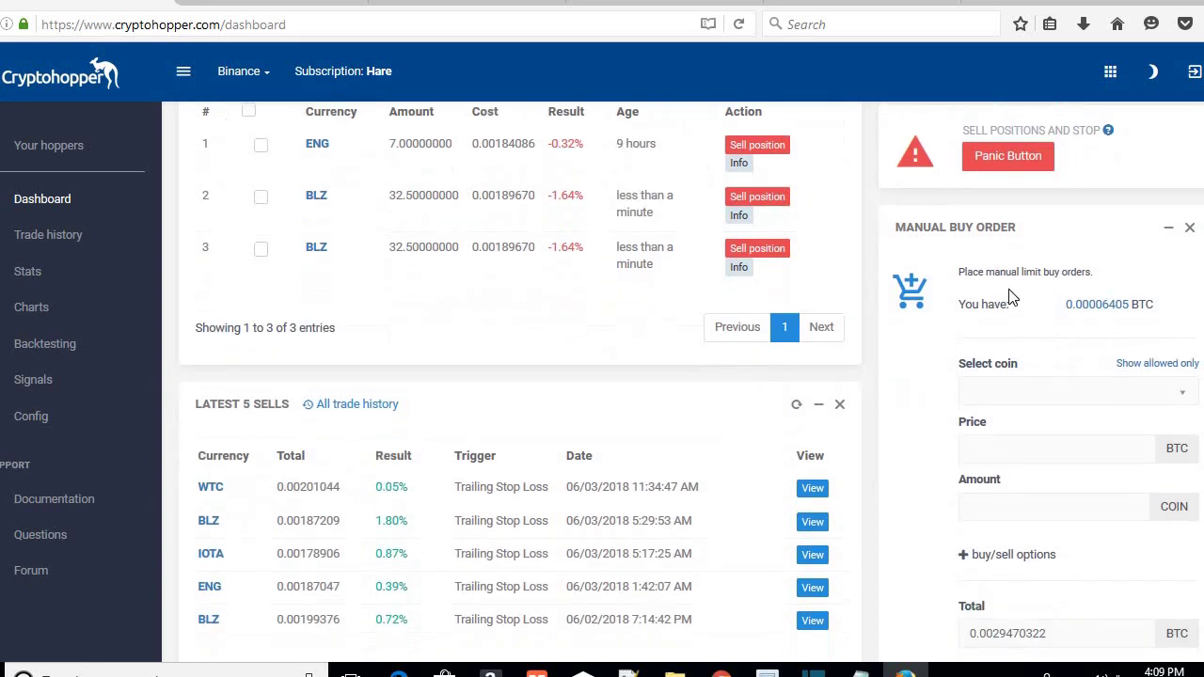
{"action": "left_click", "coordinate": [1044, 393]}
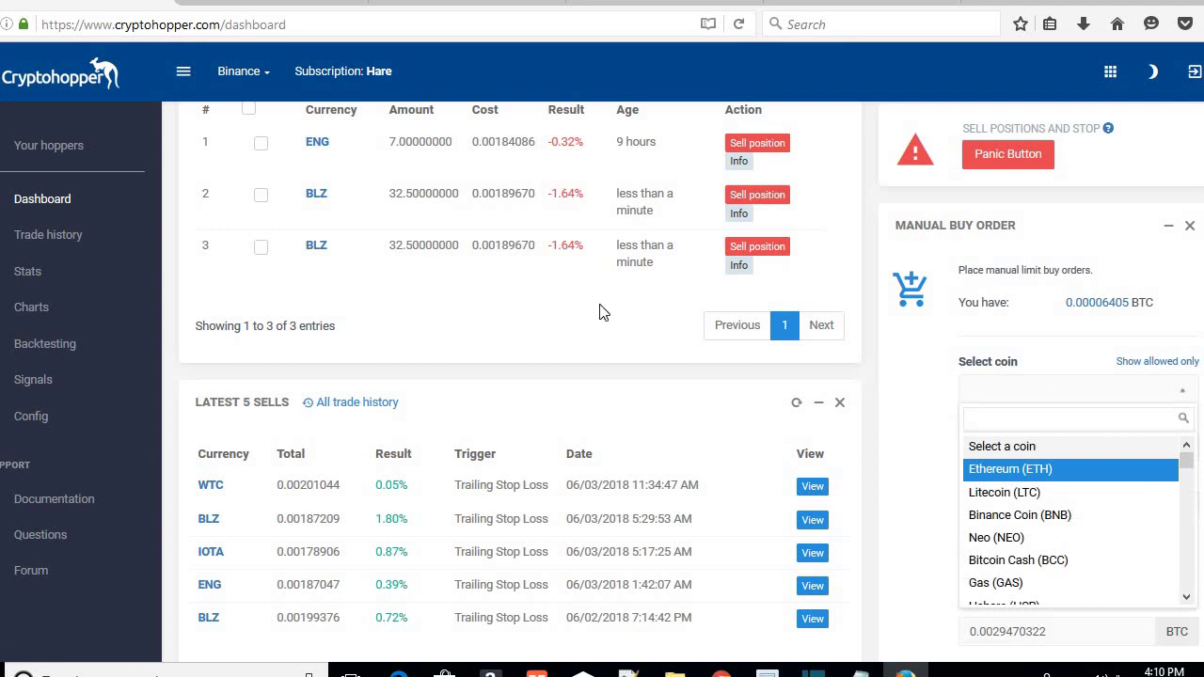
{"action": "type", "text": "blz"}
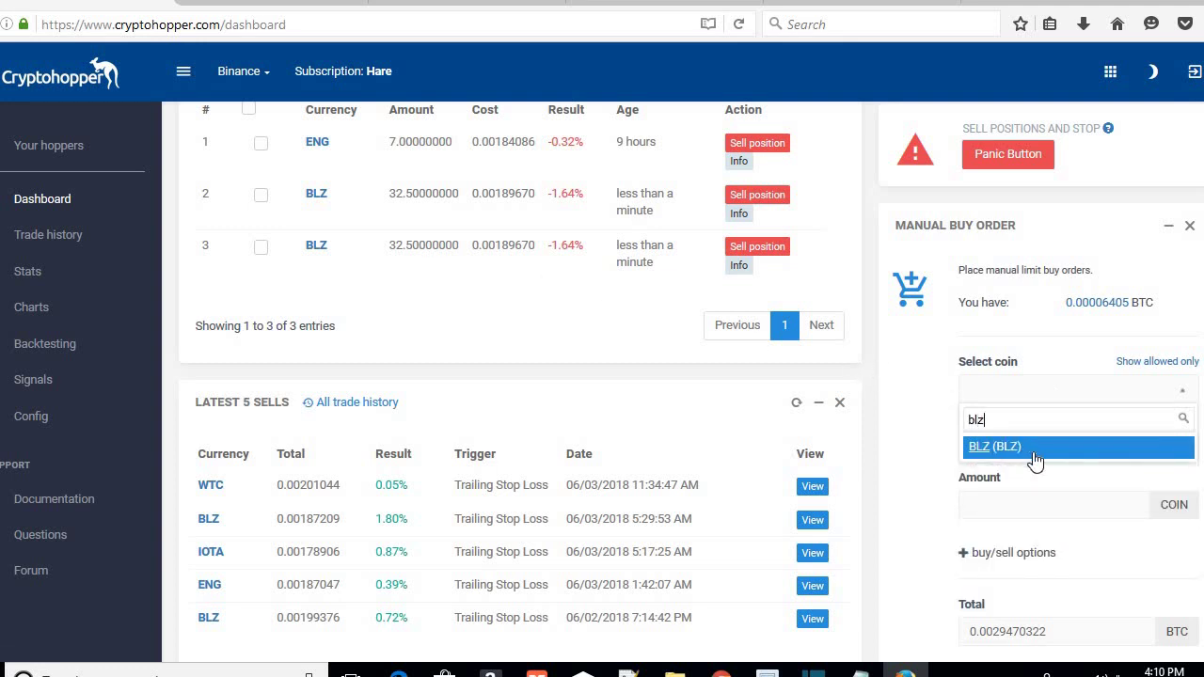
{"action": "left_click", "coordinate": [1034, 451]}
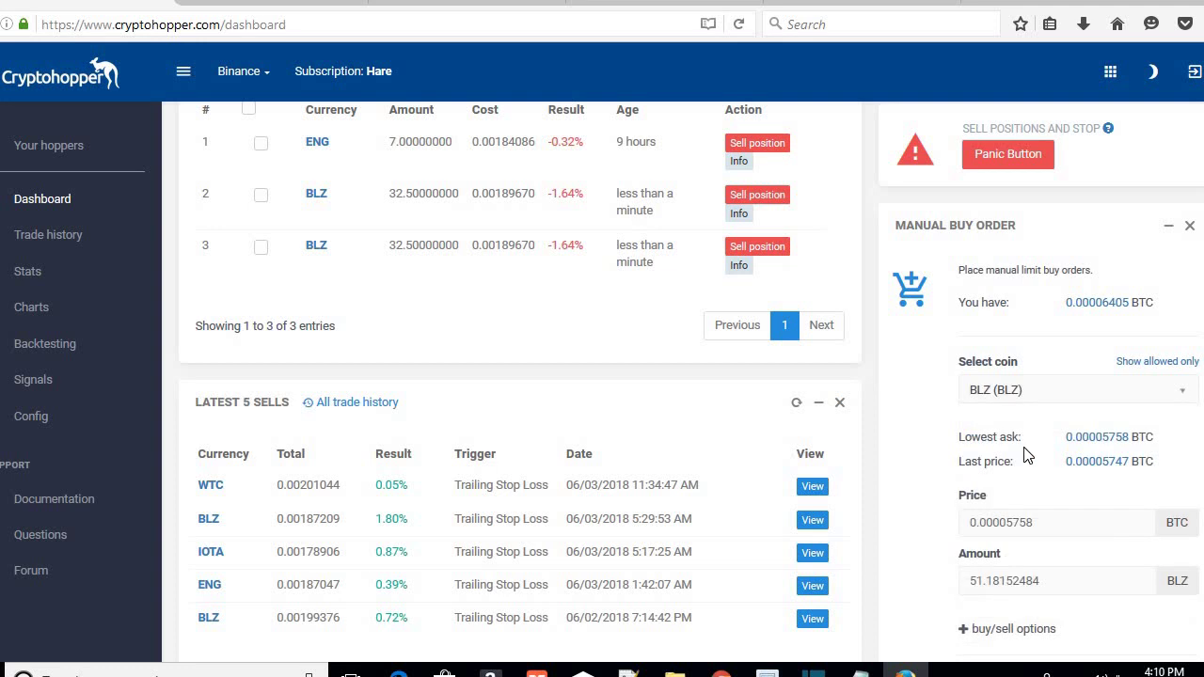
{"action": "scroll", "coordinate": [1025, 455], "scroll_direction": "down", "scroll_amount": 2}
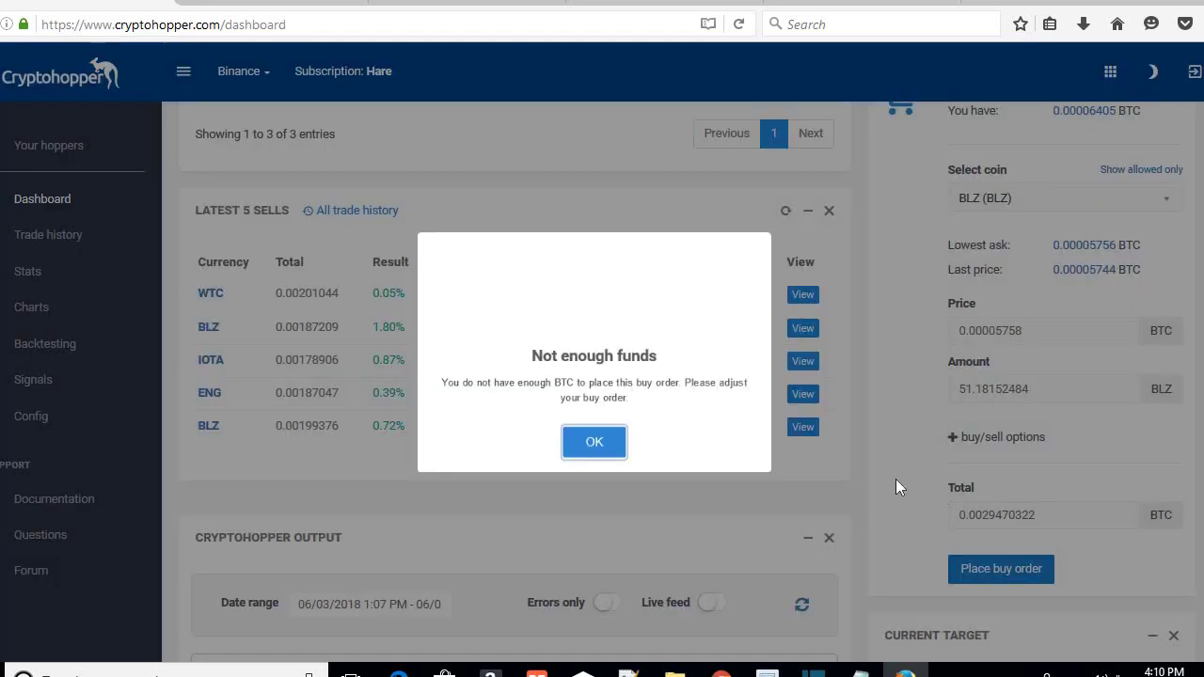
{"action": "left_click", "coordinate": [593, 460]}
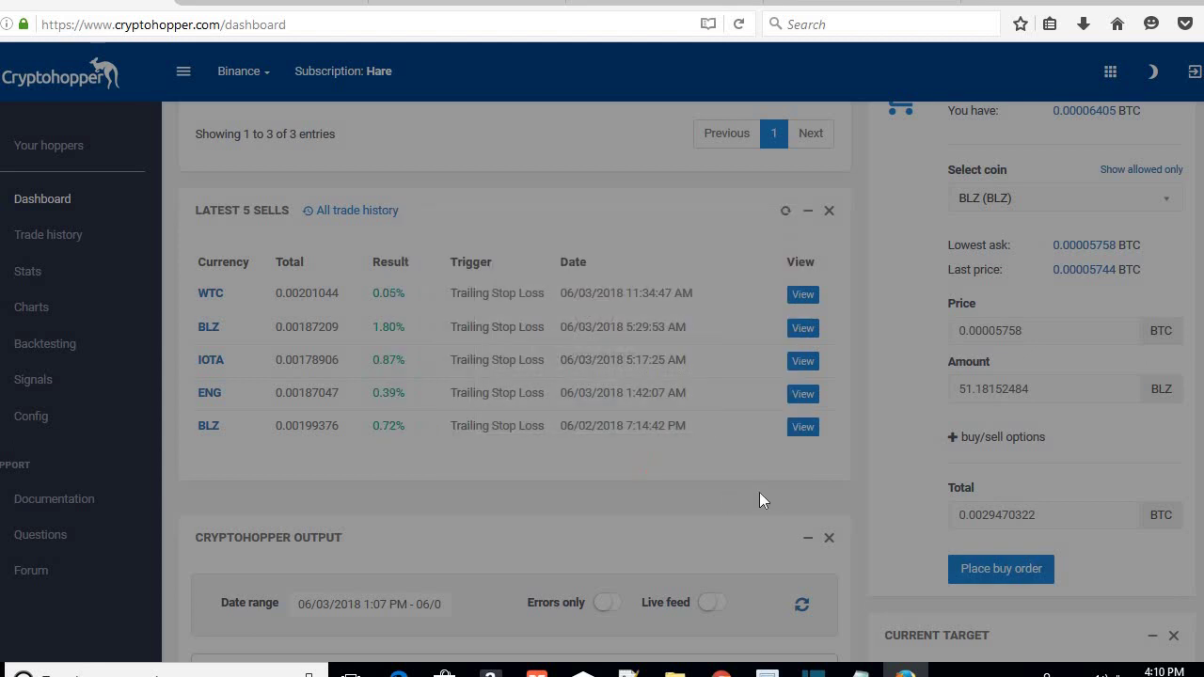
Zoom the dashboard page out and review the totals of current positions and the open positions list.
{"action": "scroll", "coordinate": [762, 493], "scroll_direction": "up", "scroll_amount": 2}
{"action": "scroll", "coordinate": [762, 493], "scroll_direction": "up", "scroll_amount": 2}
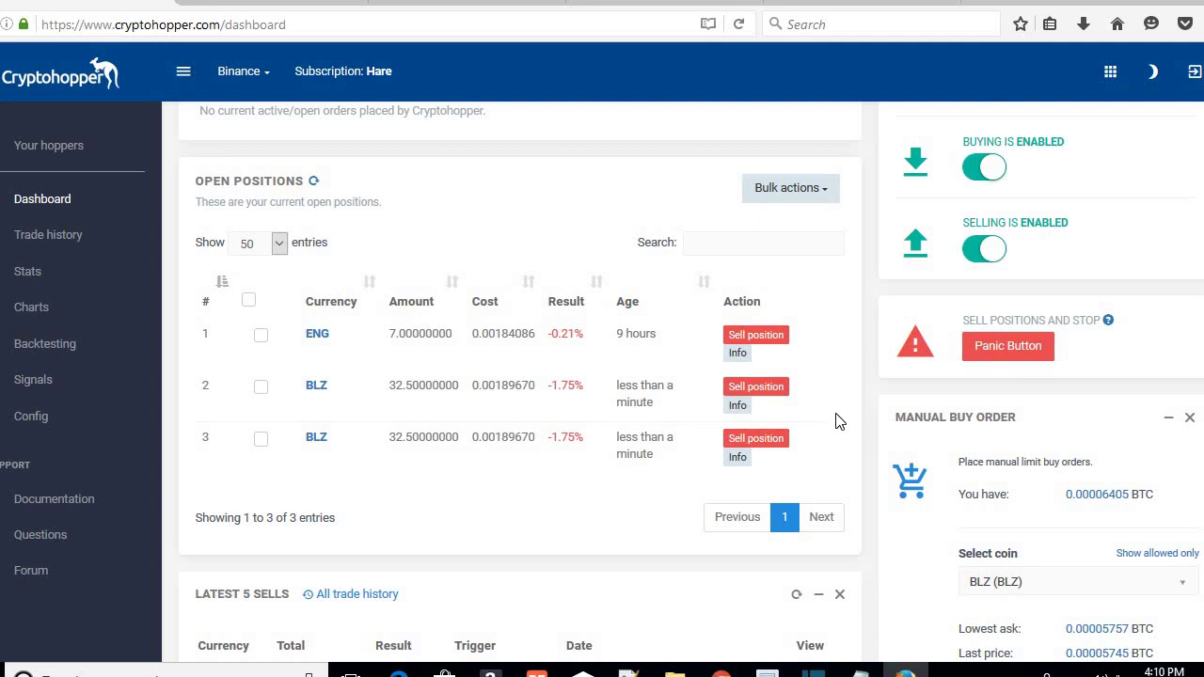
{"action": "key", "text": "ctrl+minus"}
{"action": "scroll", "coordinate": [664, 442], "scroll_direction": "up", "scroll_amount": 3}
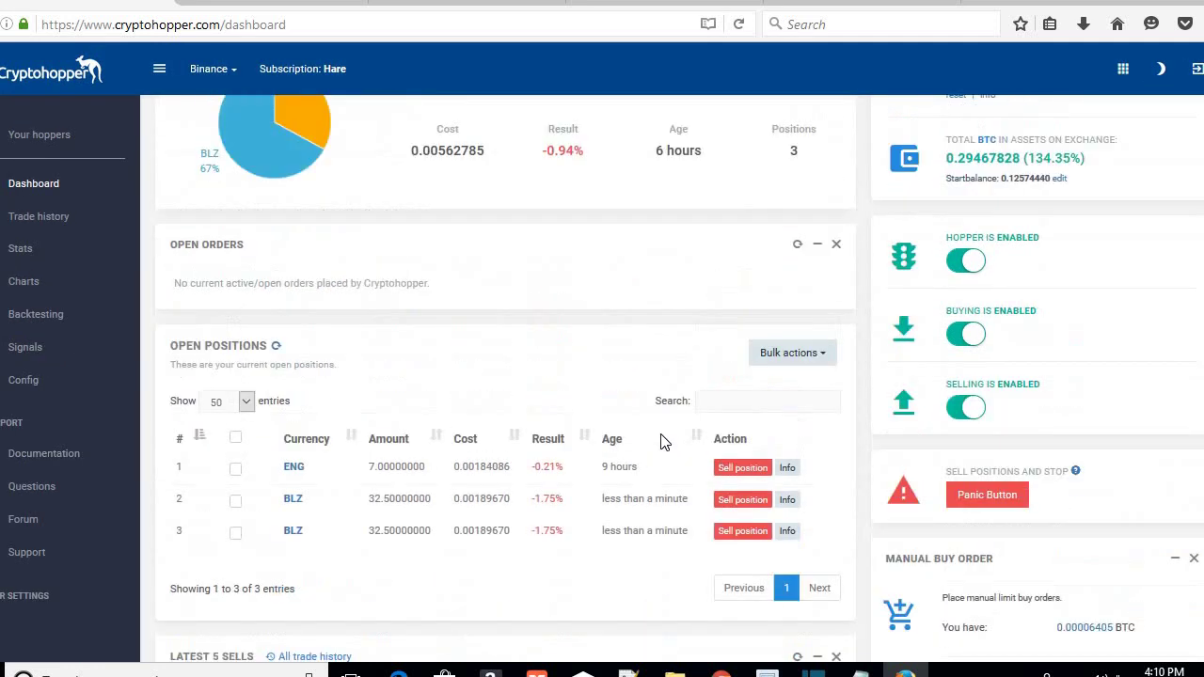
{"action": "scroll", "coordinate": [663, 442], "scroll_direction": "up", "scroll_amount": 1}
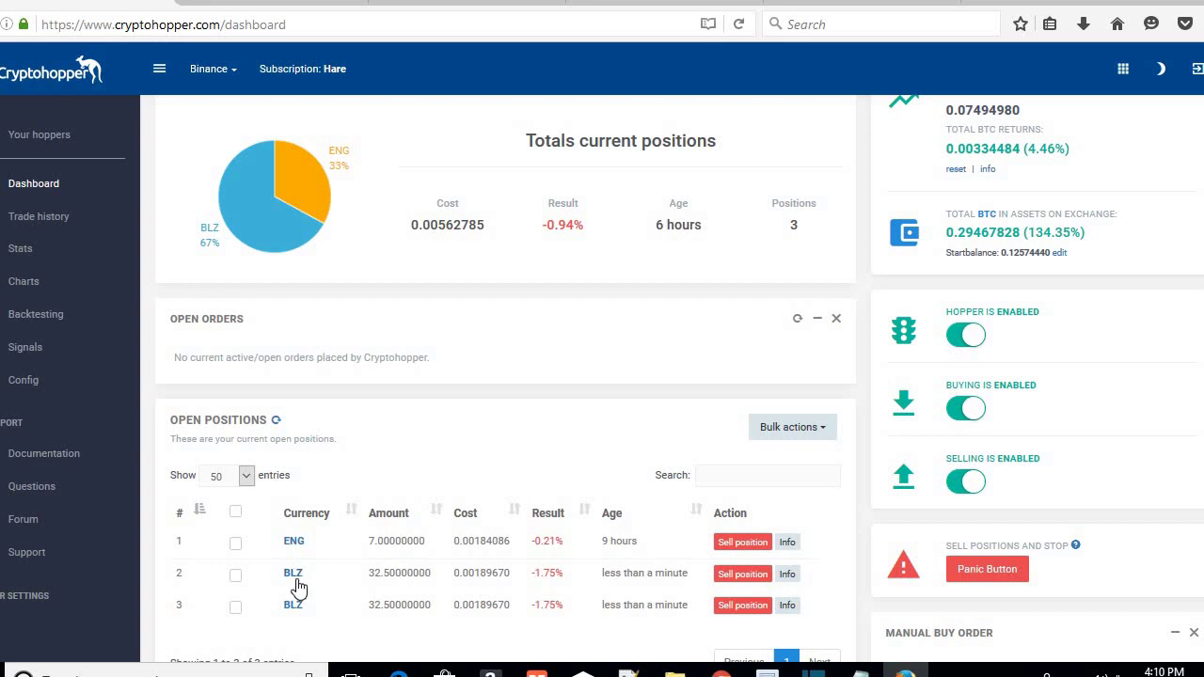
{"action": "scroll", "coordinate": [739, 457], "scroll_direction": "down", "scroll_amount": 1}
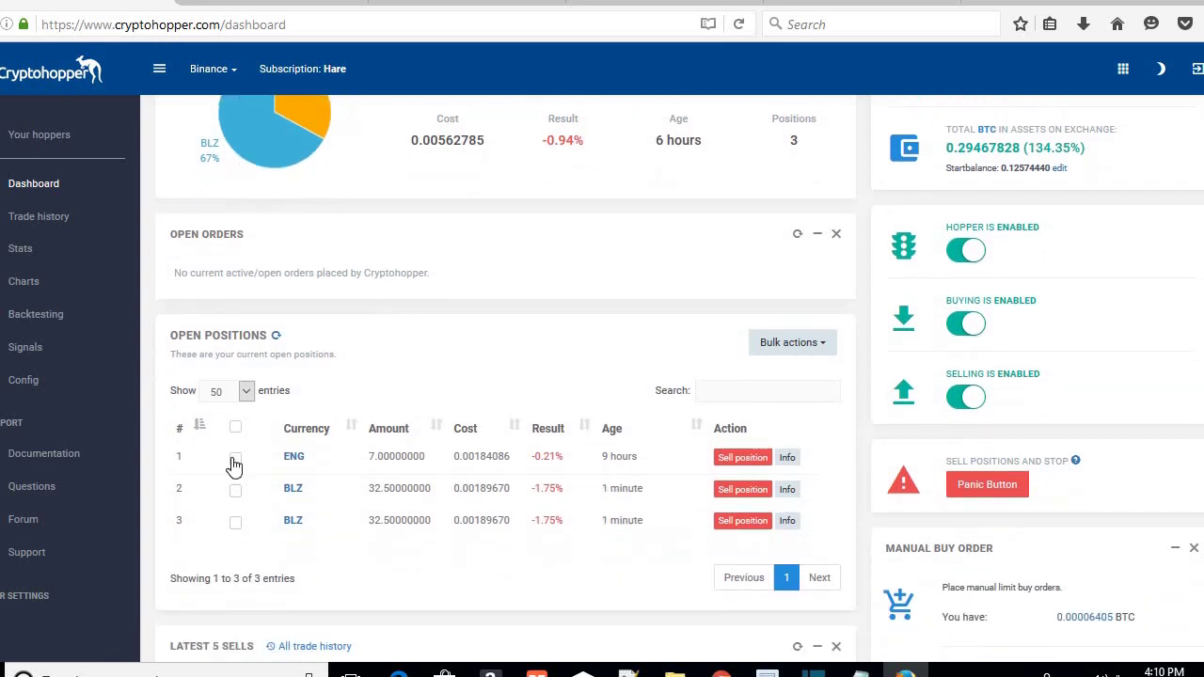
Select the ENG open position, start the Hold positions bulk action and cancel it at the confirmation.
{"action": "left_click", "coordinate": [815, 344]}
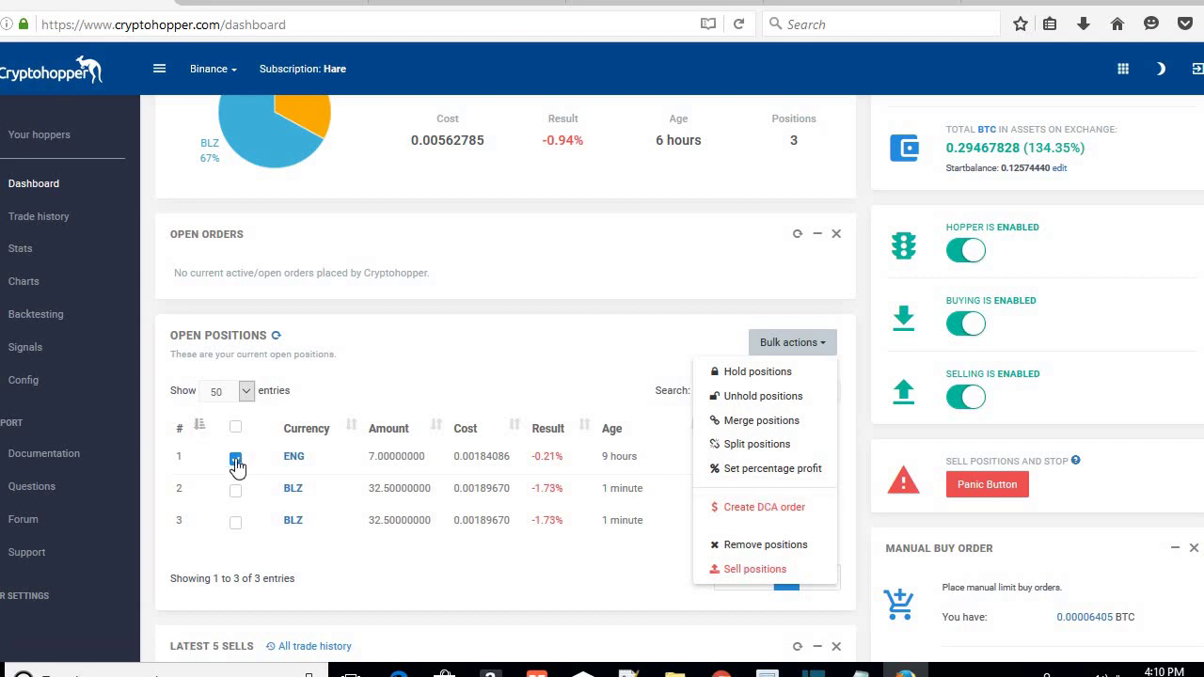
{"action": "left_click", "coordinate": [763, 373]}
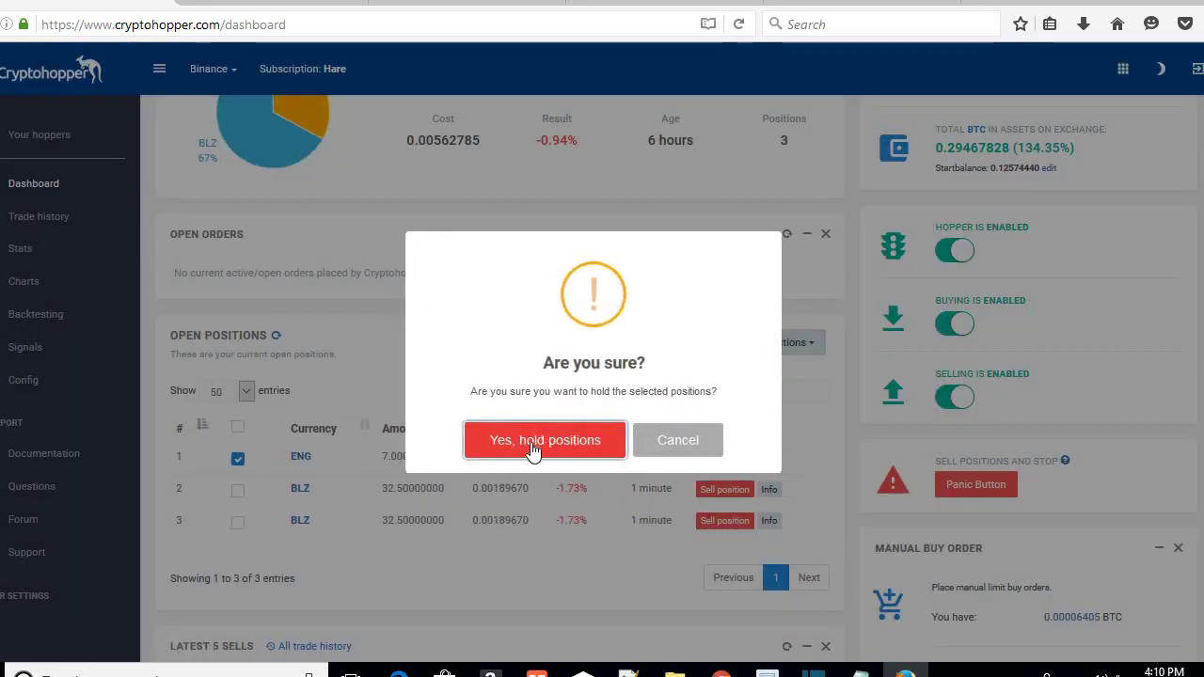
{"action": "left_click", "coordinate": [677, 457]}
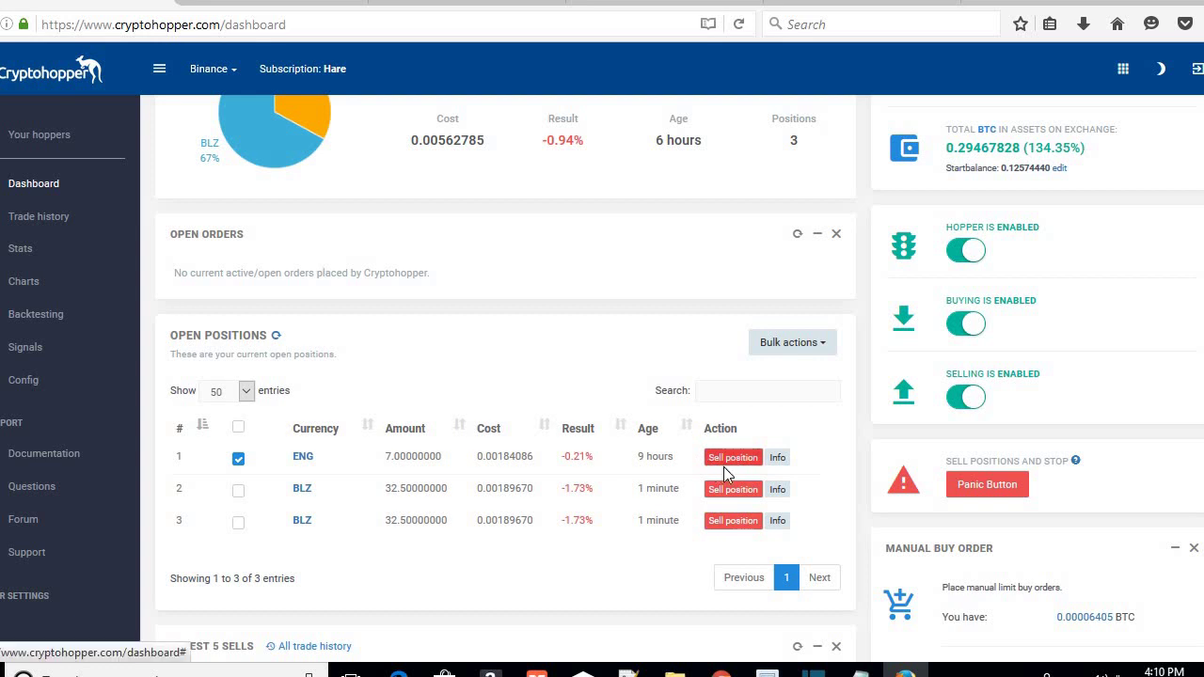
Deselect the ENG open position and review the dashboard's position totals, open positions and latest five sells.
{"action": "left_click", "coordinate": [238, 459]}
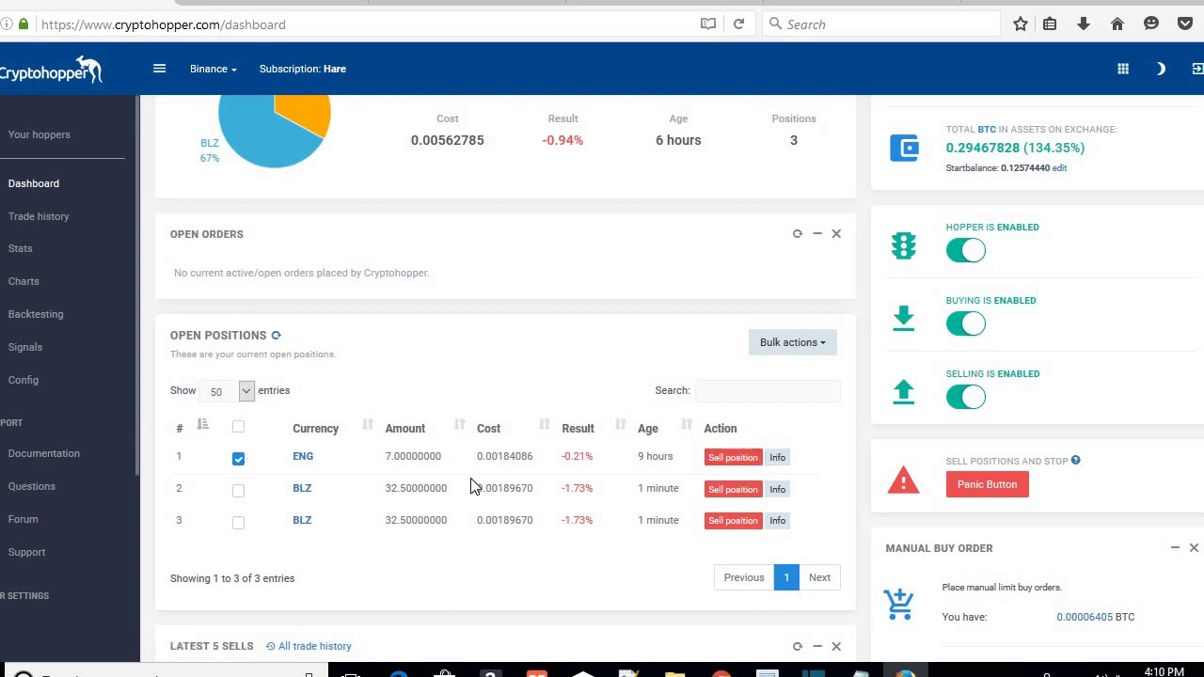
{"action": "scroll", "coordinate": [626, 334], "scroll_direction": "up", "scroll_amount": 3}
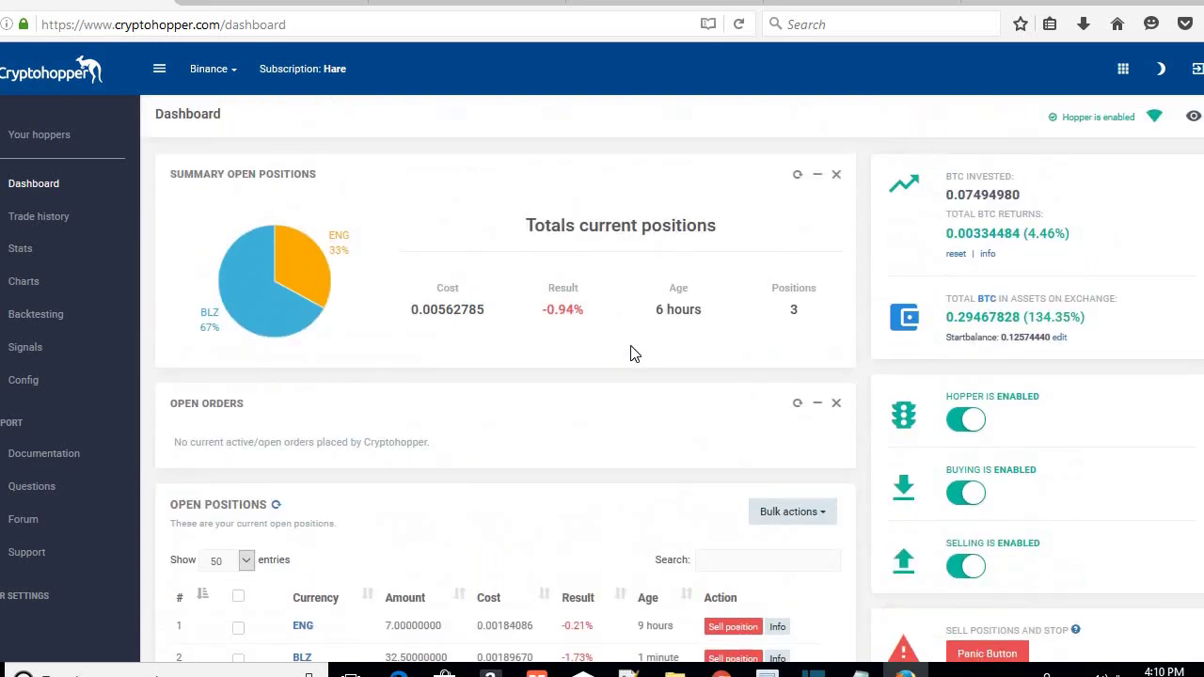
{"action": "scroll", "coordinate": [634, 352], "scroll_direction": "down", "scroll_amount": 3}
{"action": "scroll", "coordinate": [647, 379], "scroll_direction": "down", "scroll_amount": 3}
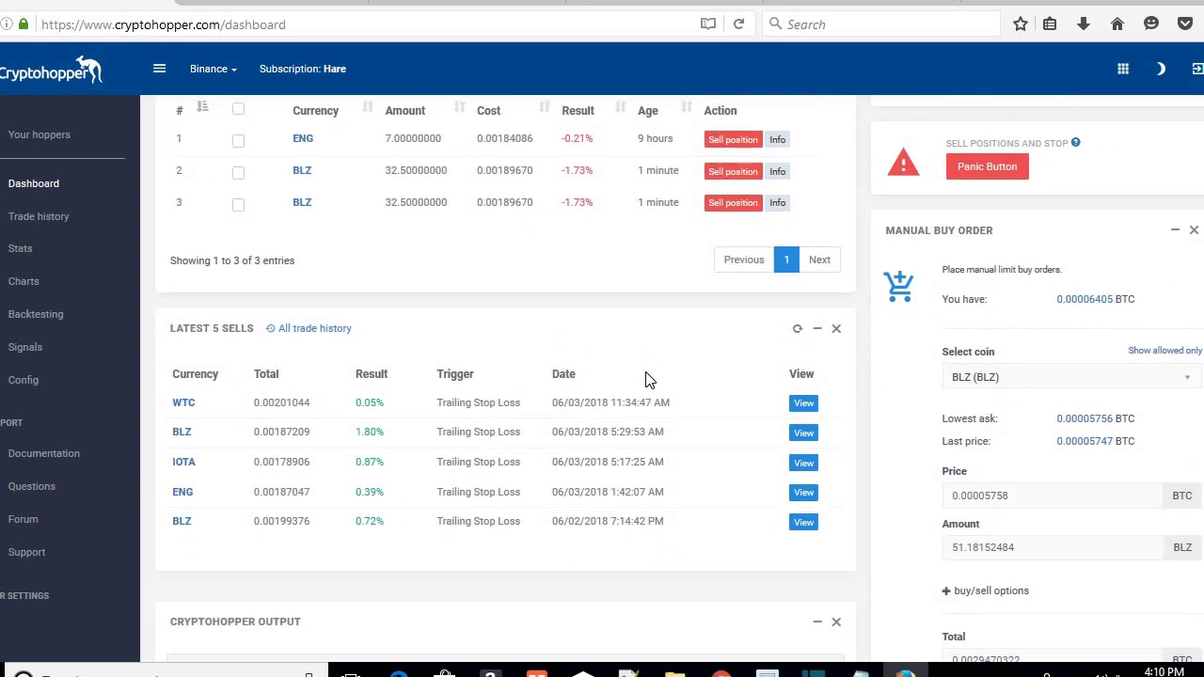
{"action": "scroll", "coordinate": [649, 372], "scroll_direction": "down", "scroll_amount": 3}
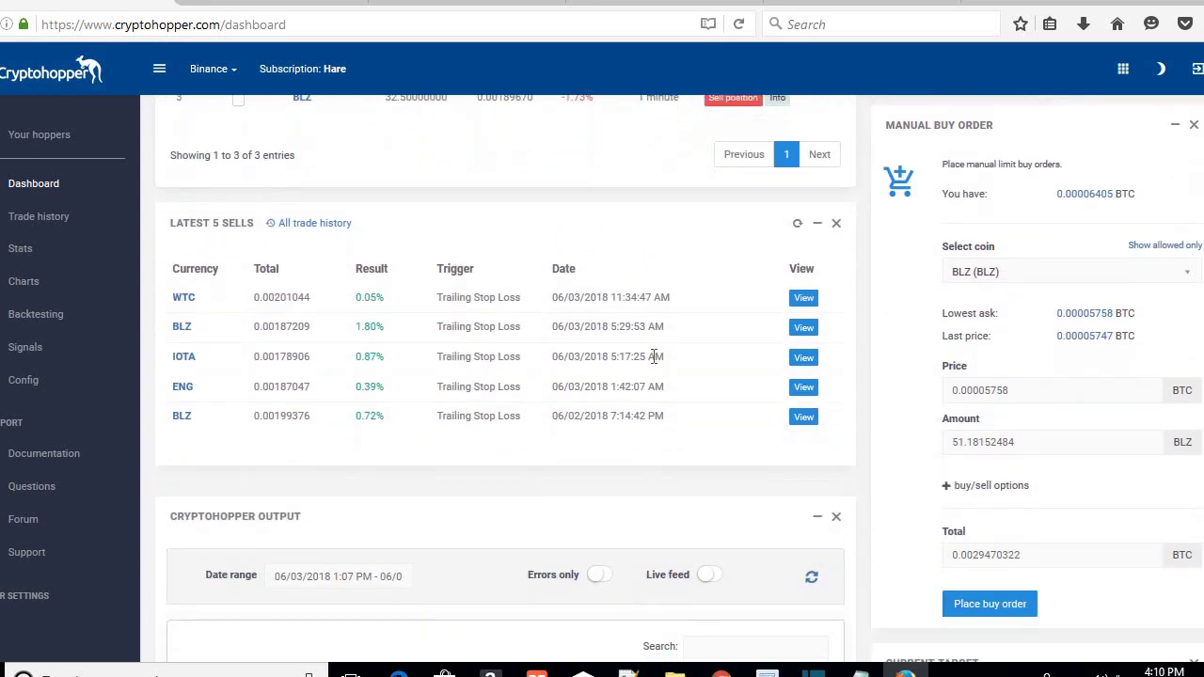
{"action": "scroll", "coordinate": [663, 301], "scroll_direction": "up", "scroll_amount": 1}
{"action": "scroll", "coordinate": [505, 338], "scroll_direction": "up", "scroll_amount": 2}
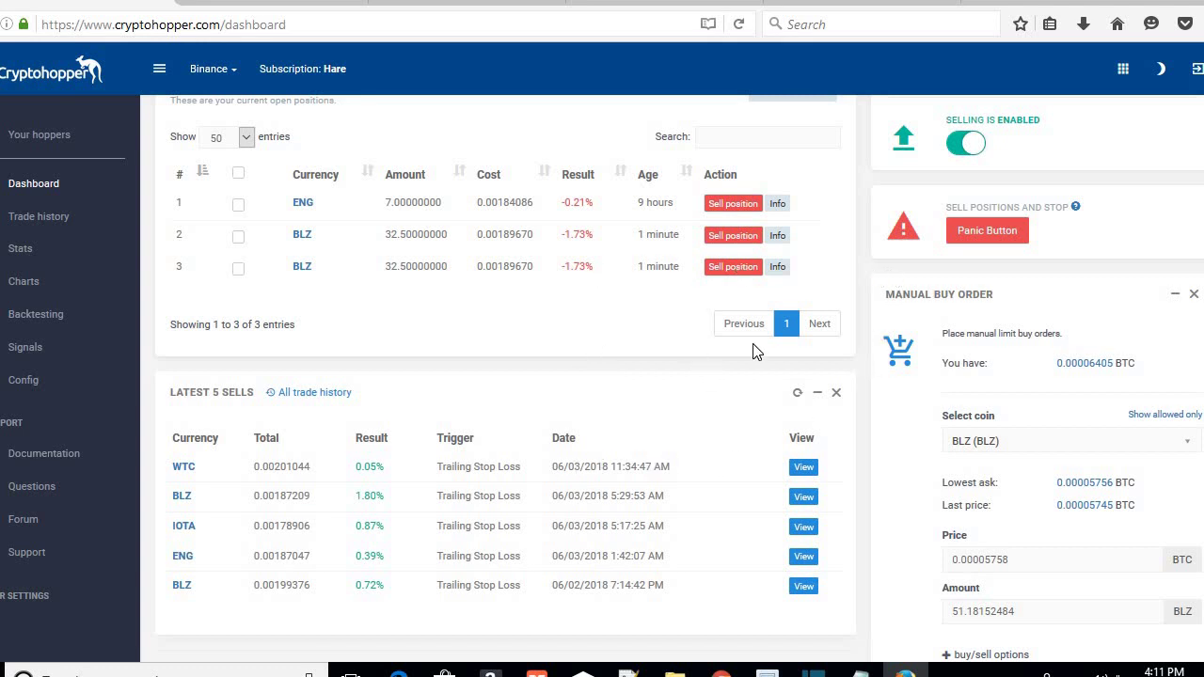
{"action": "scroll", "coordinate": [997, 239], "scroll_direction": "up", "scroll_amount": 3}
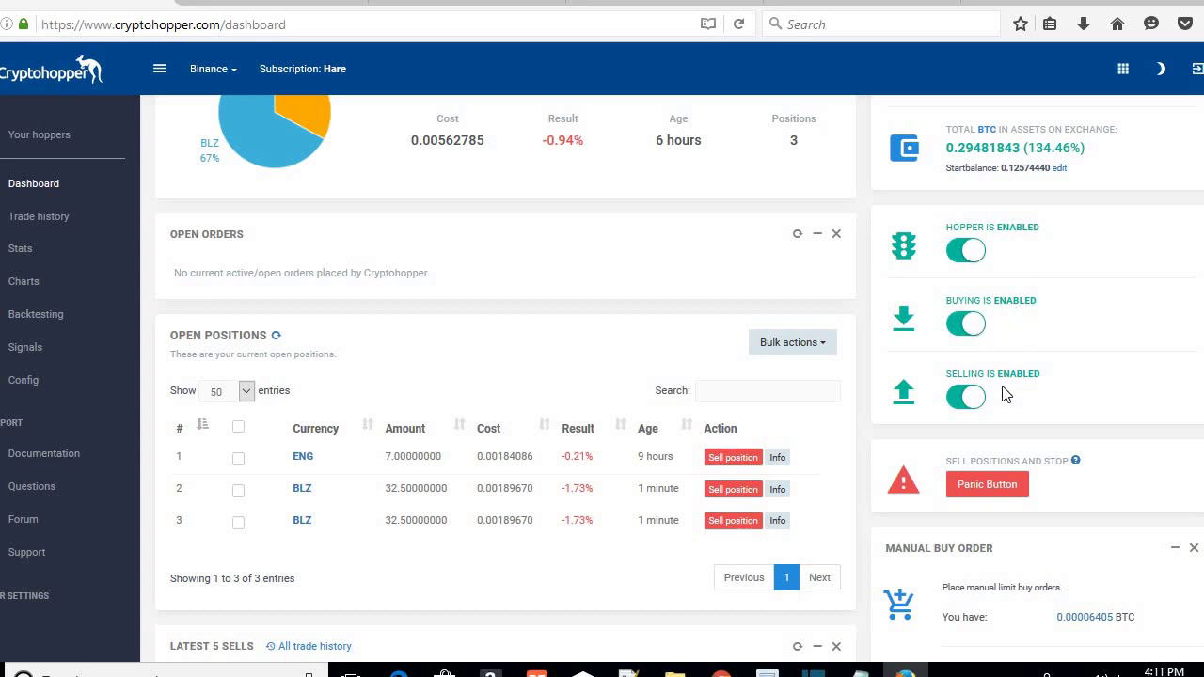
{"action": "scroll", "coordinate": [602, 320], "scroll_direction": "down", "scroll_amount": 5}
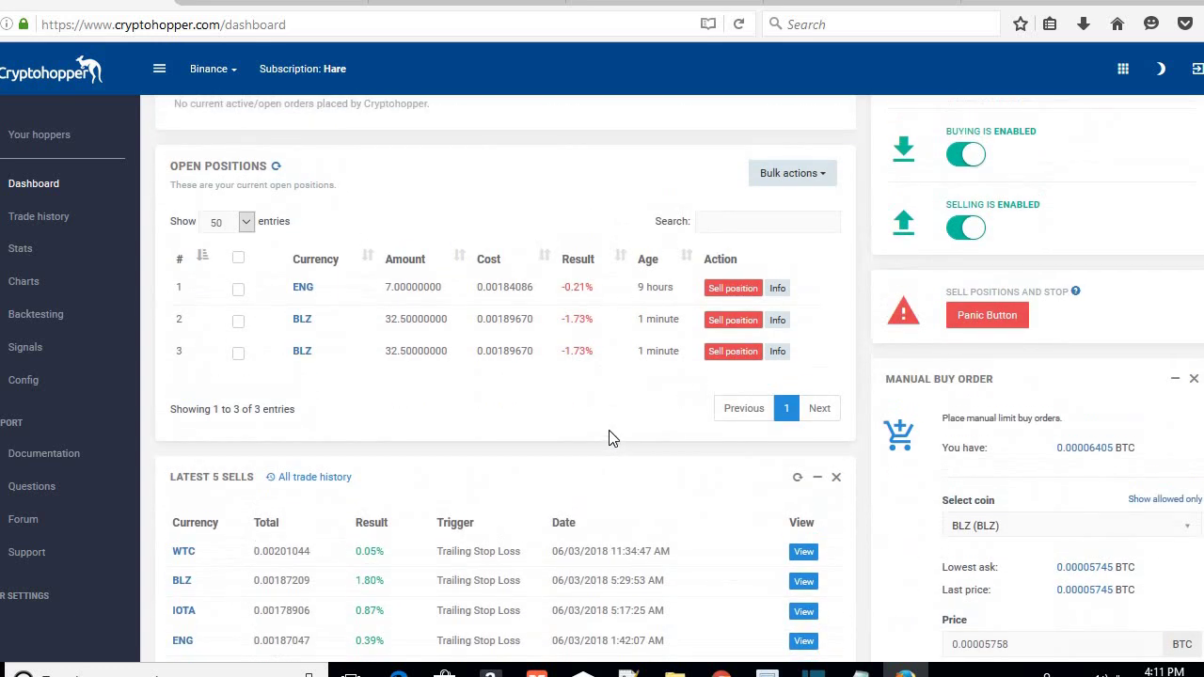
{"action": "scroll", "coordinate": [658, 388], "scroll_direction": "up", "scroll_amount": 1}
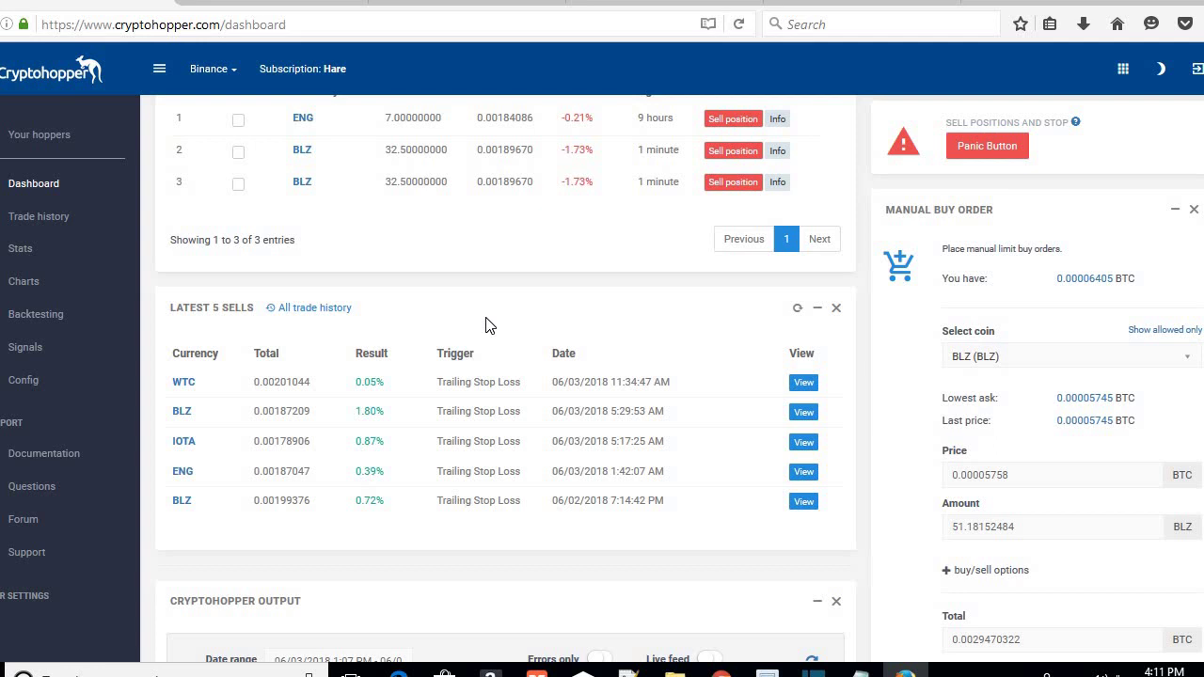
{"action": "scroll", "coordinate": [497, 360], "scroll_direction": "up", "scroll_amount": 1}
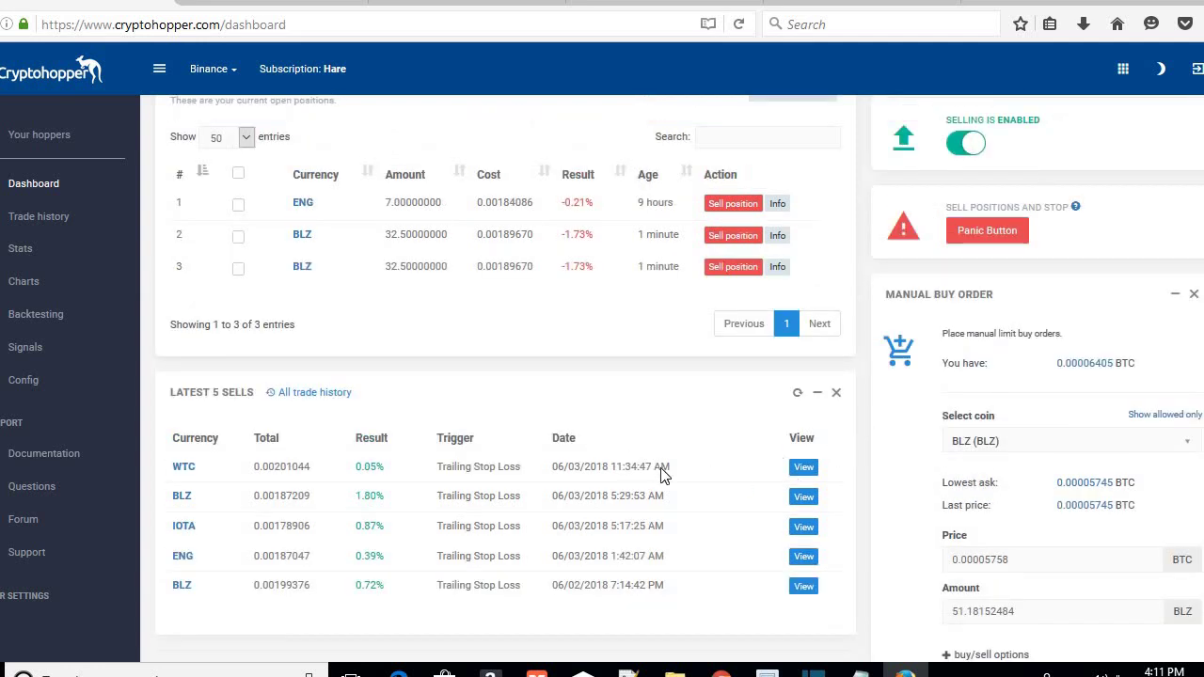
Examine the bulk actions available for open positions without choosing one, and compare the open positions with the latest five sells.
{"action": "scroll", "coordinate": [709, 408], "scroll_direction": "up", "scroll_amount": 2}
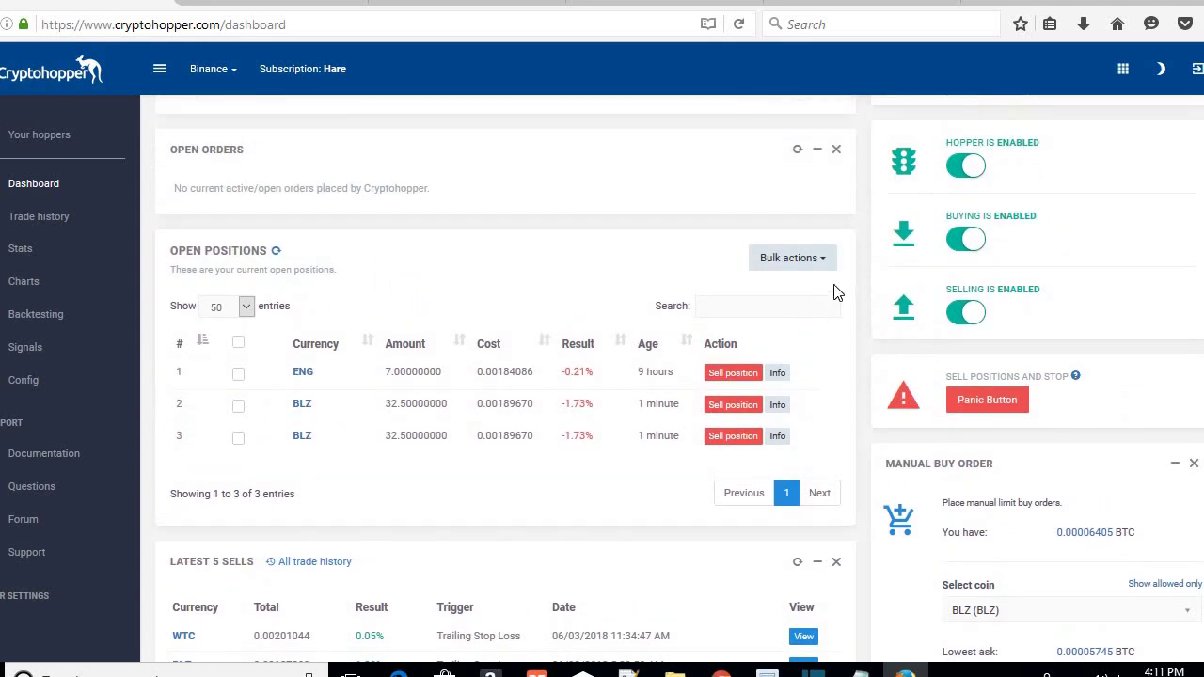
{"action": "left_click", "coordinate": [825, 264]}
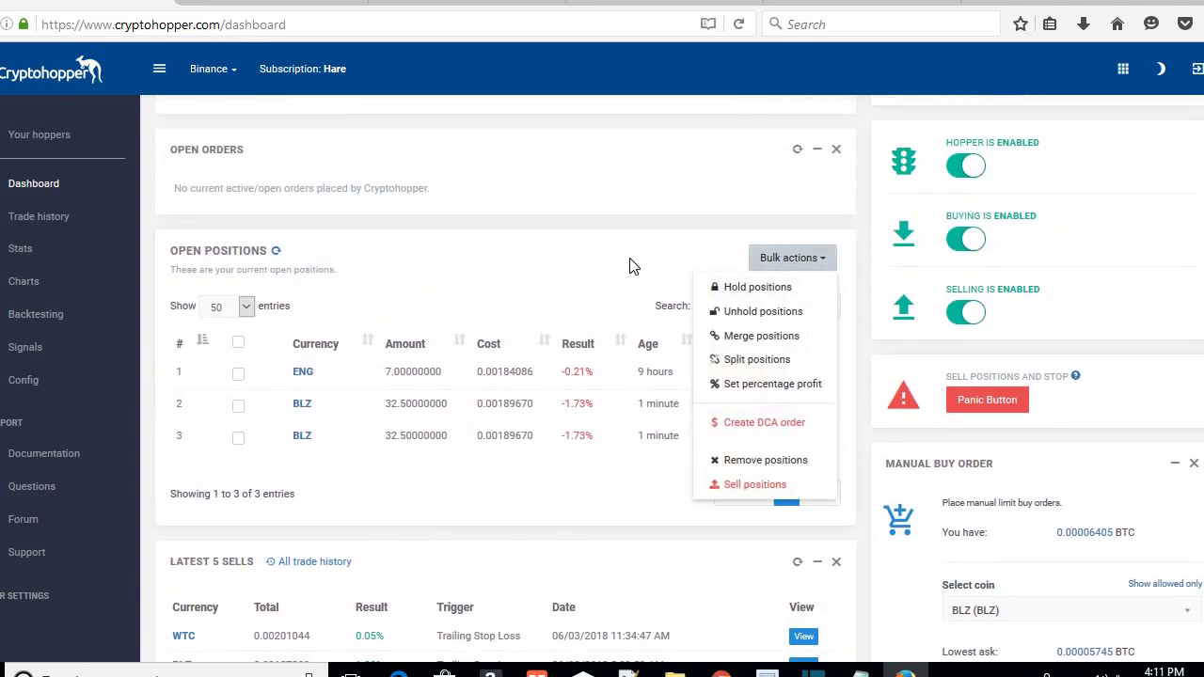
{"action": "left_click", "coordinate": [619, 308]}
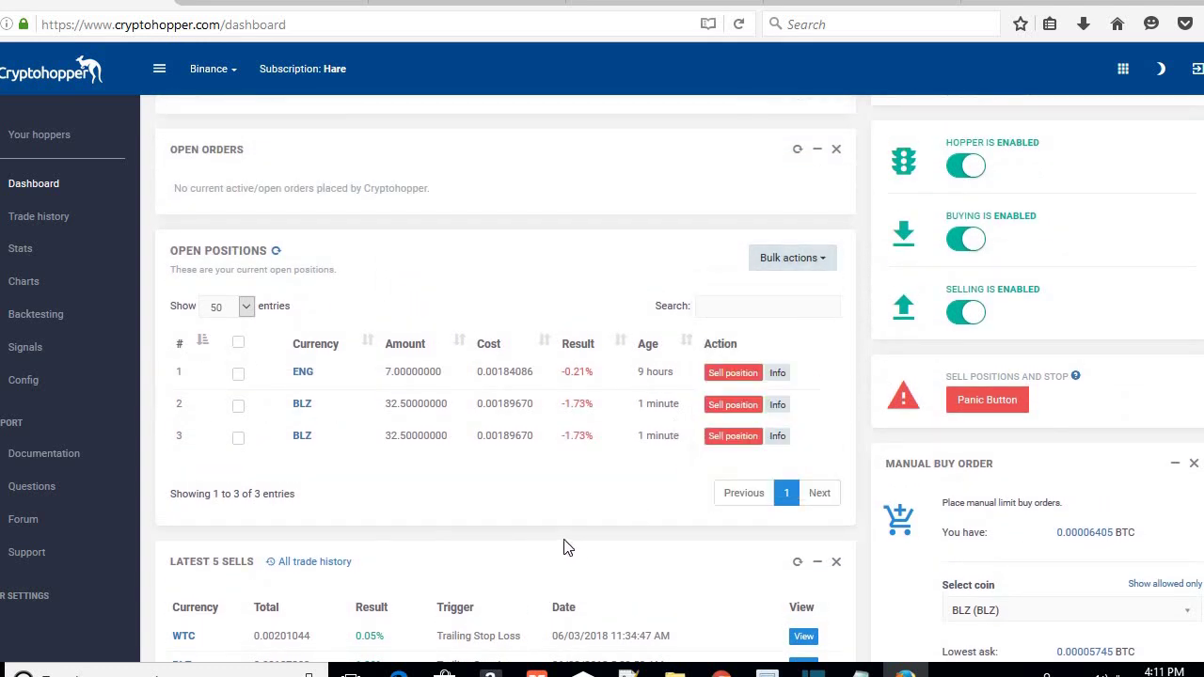
{"action": "scroll", "coordinate": [564, 546], "scroll_direction": "down", "scroll_amount": 1}
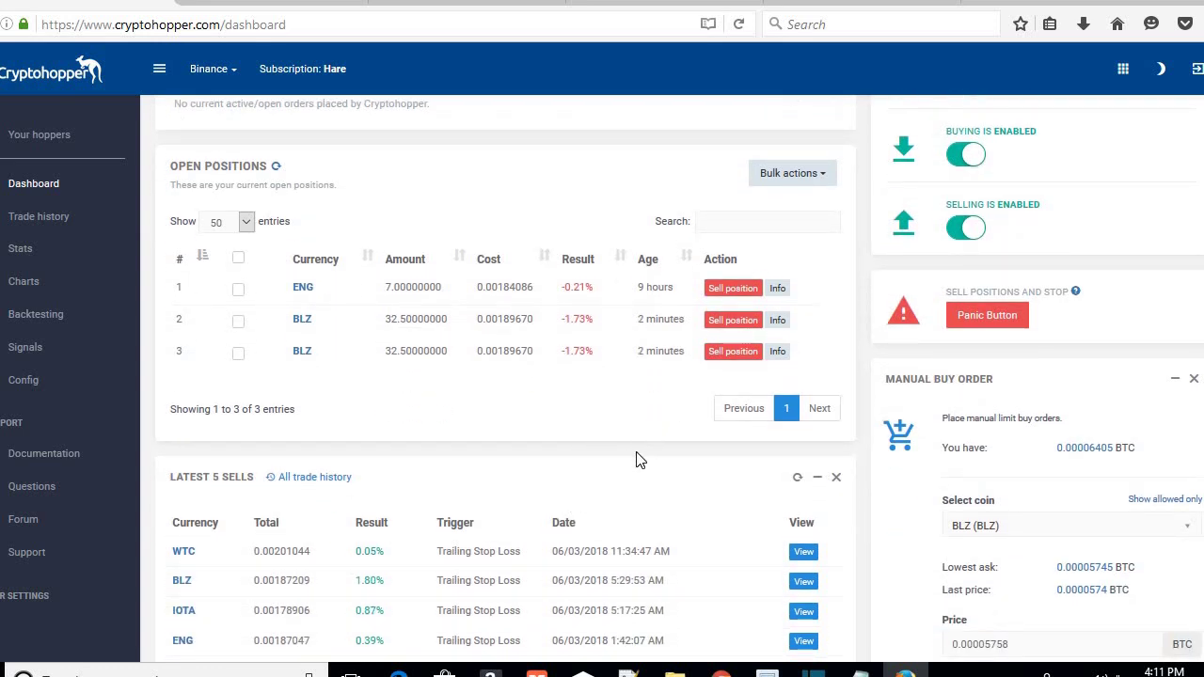
{"action": "scroll", "coordinate": [631, 480], "scroll_direction": "down", "scroll_amount": 2}
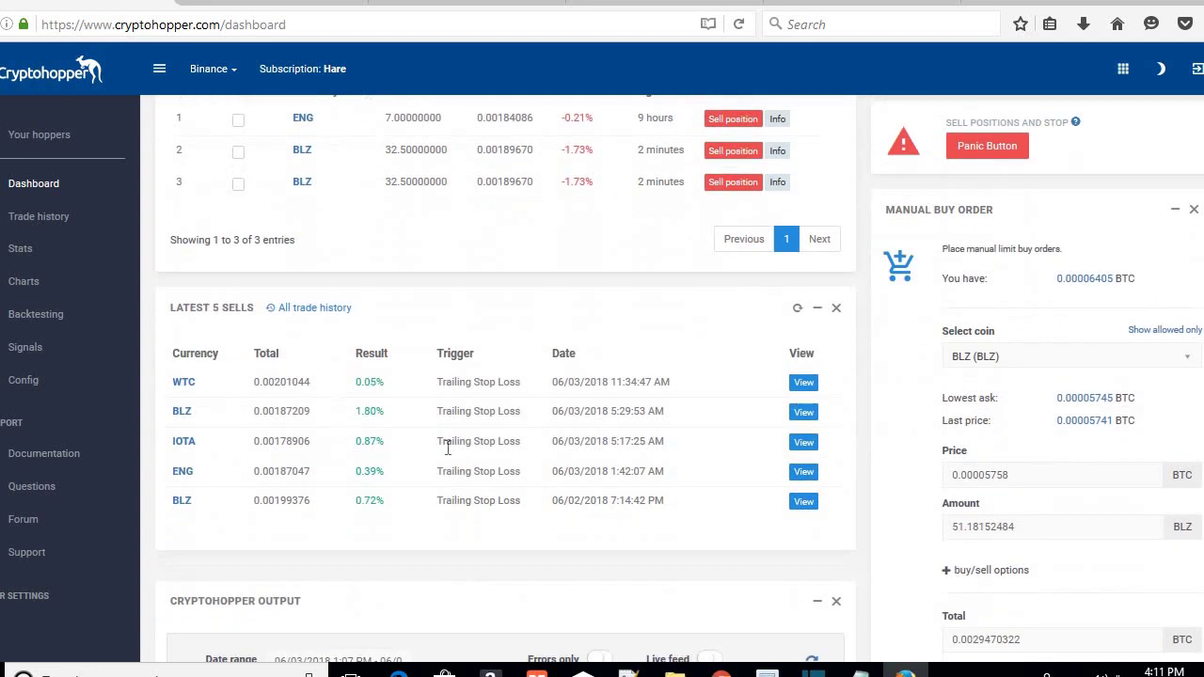
{"action": "scroll", "coordinate": [640, 358], "scroll_direction": "up", "scroll_amount": 5}
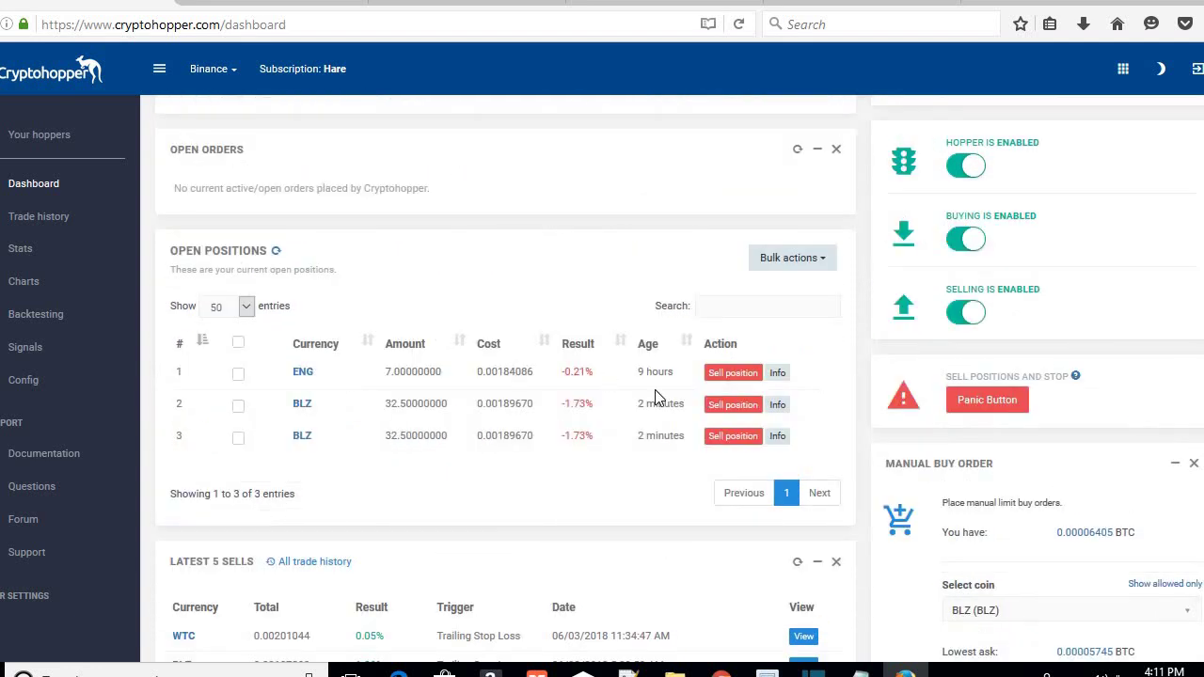
{"action": "scroll", "coordinate": [686, 524], "scroll_direction": "down", "scroll_amount": 6}
{"action": "scroll", "coordinate": [618, 384], "scroll_direction": "up", "scroll_amount": 3}
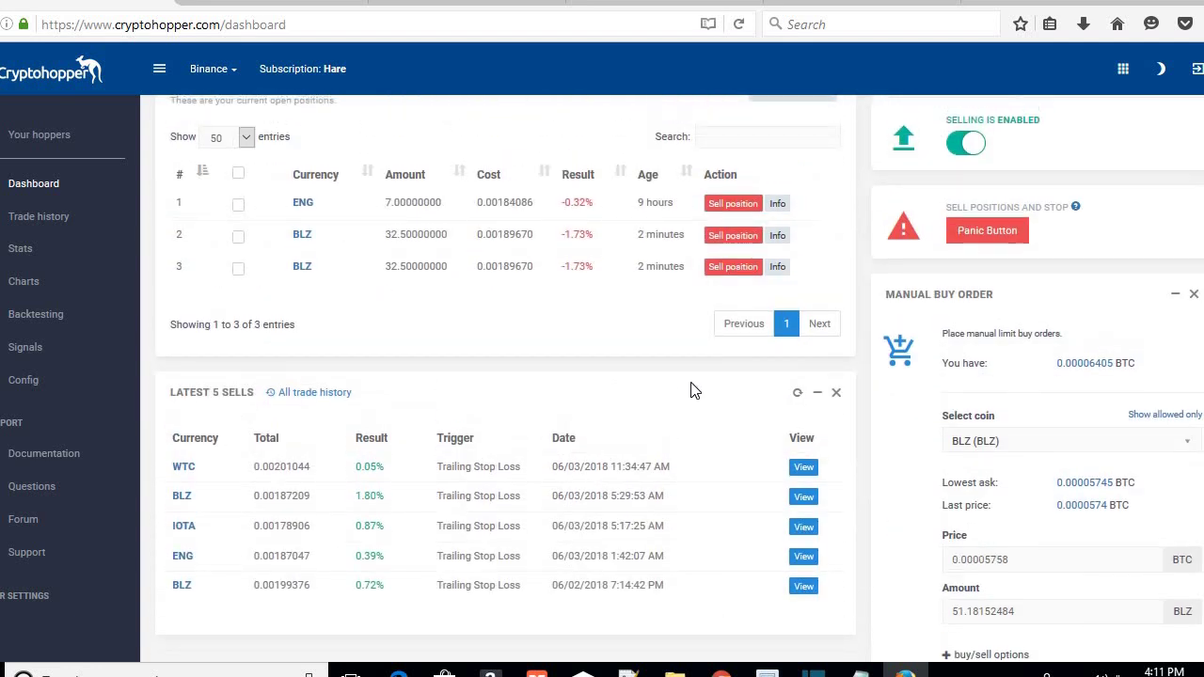